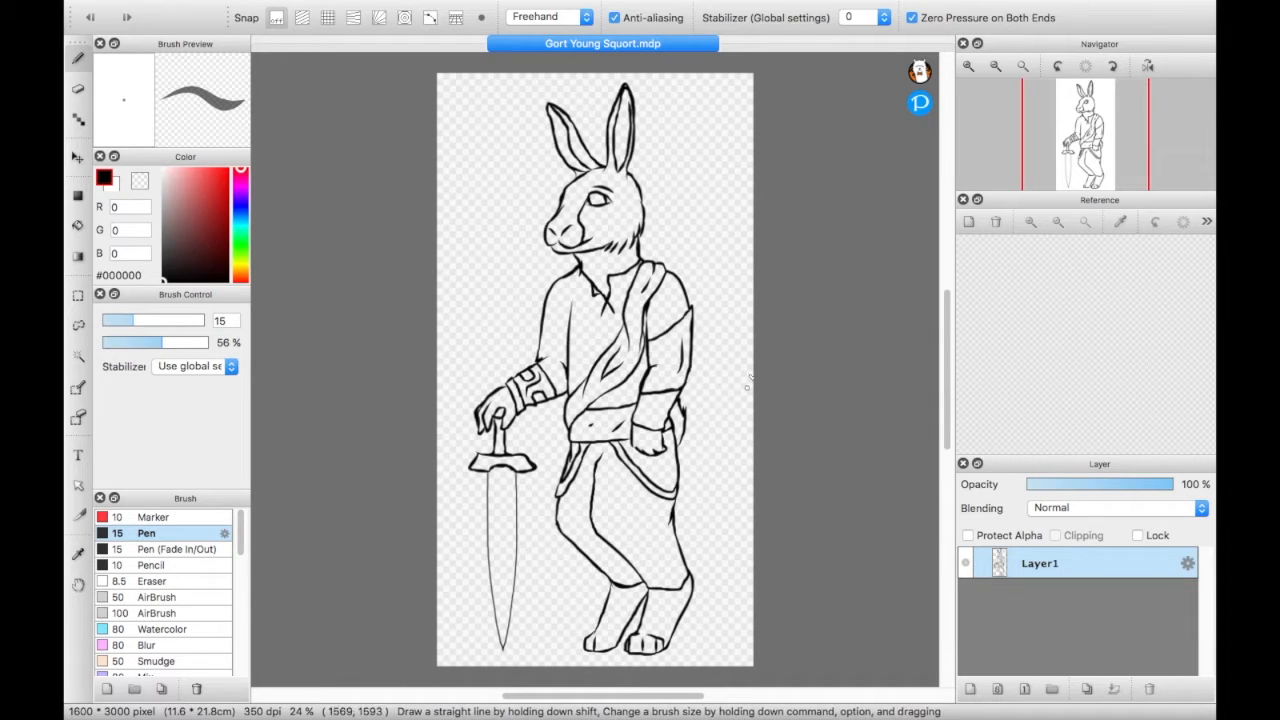
- Enlarge the layer list's area, add a new layer, and place it beneath Layer1
mouse_move(712, 2)
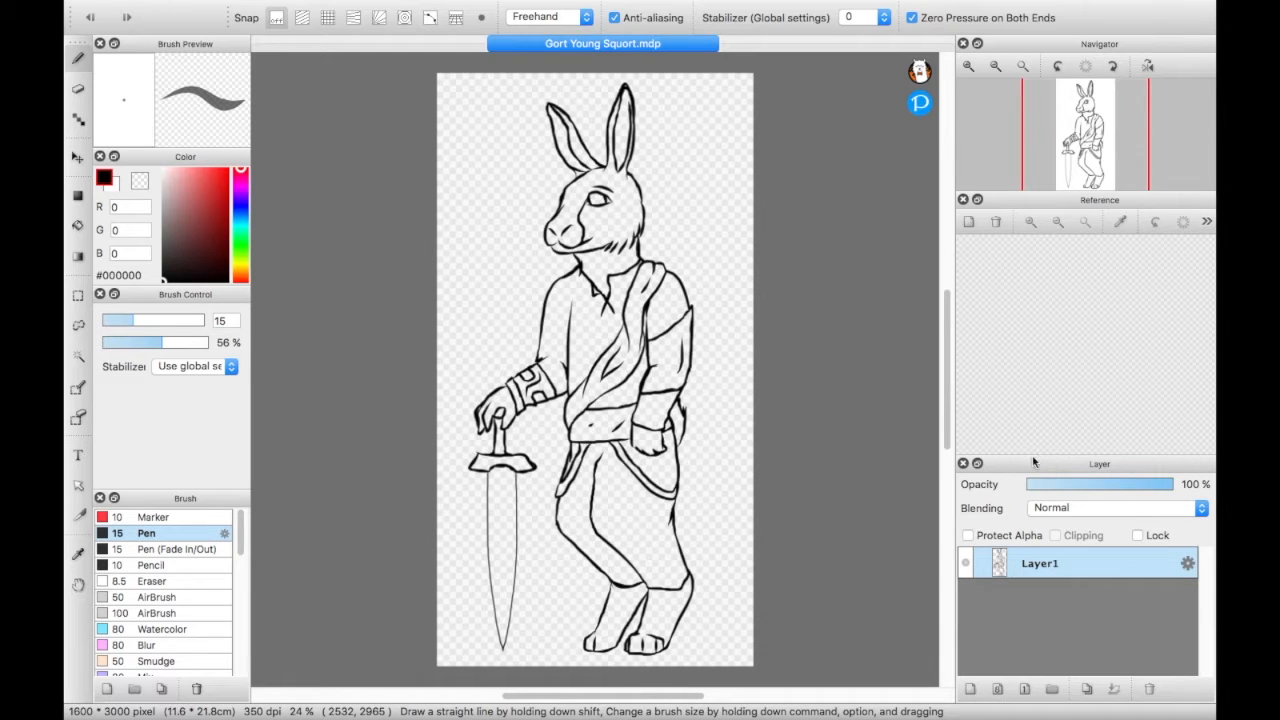
drag(1034, 459, 1032, 415)
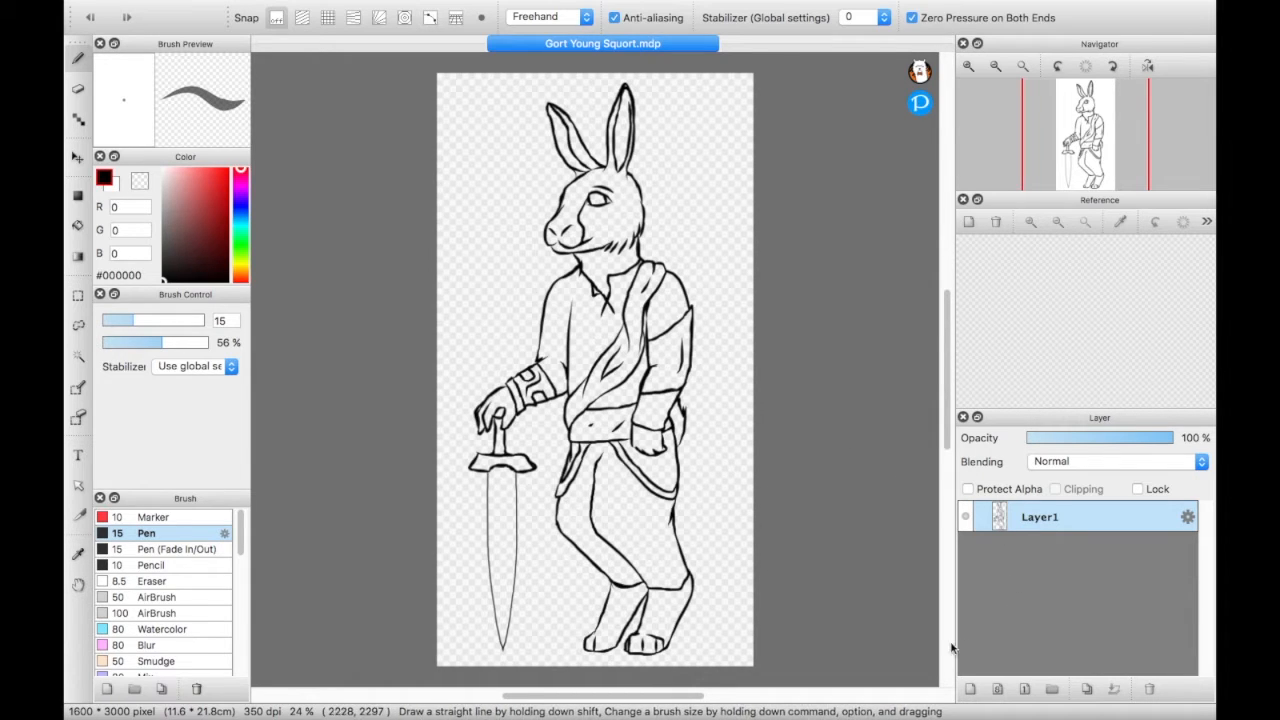
click(968, 690)
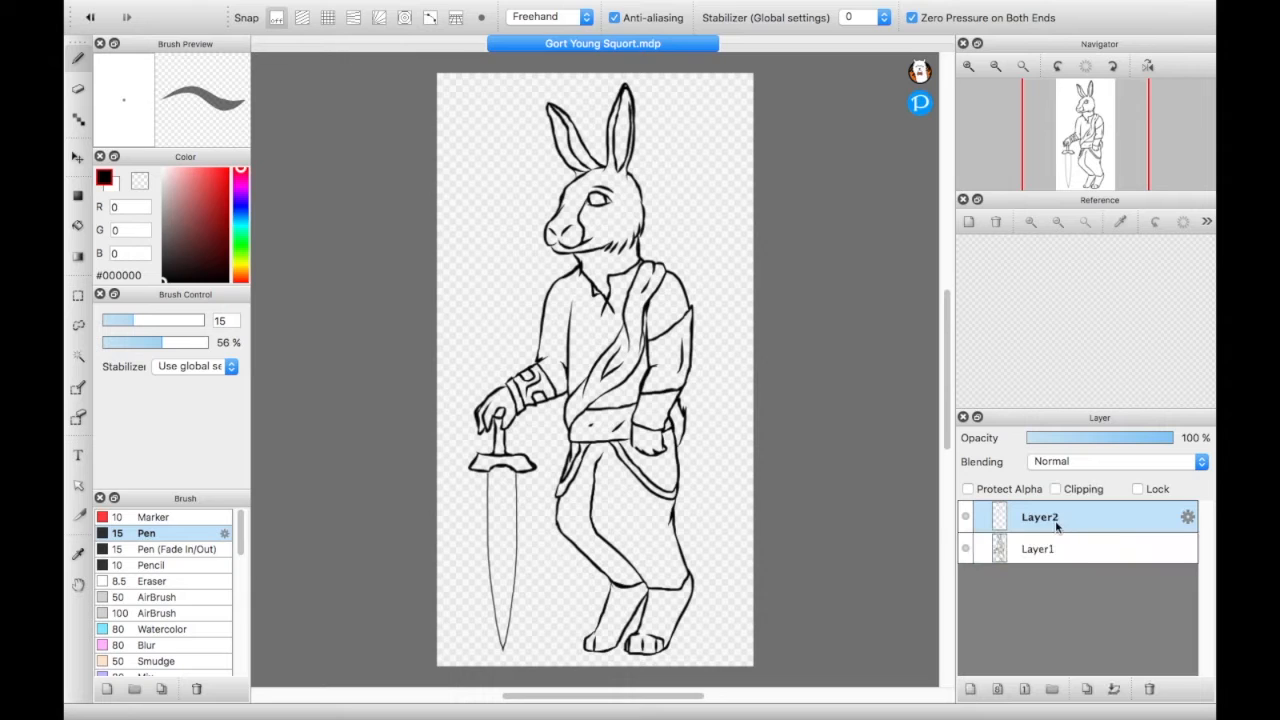
drag(1053, 523, 1052, 562)
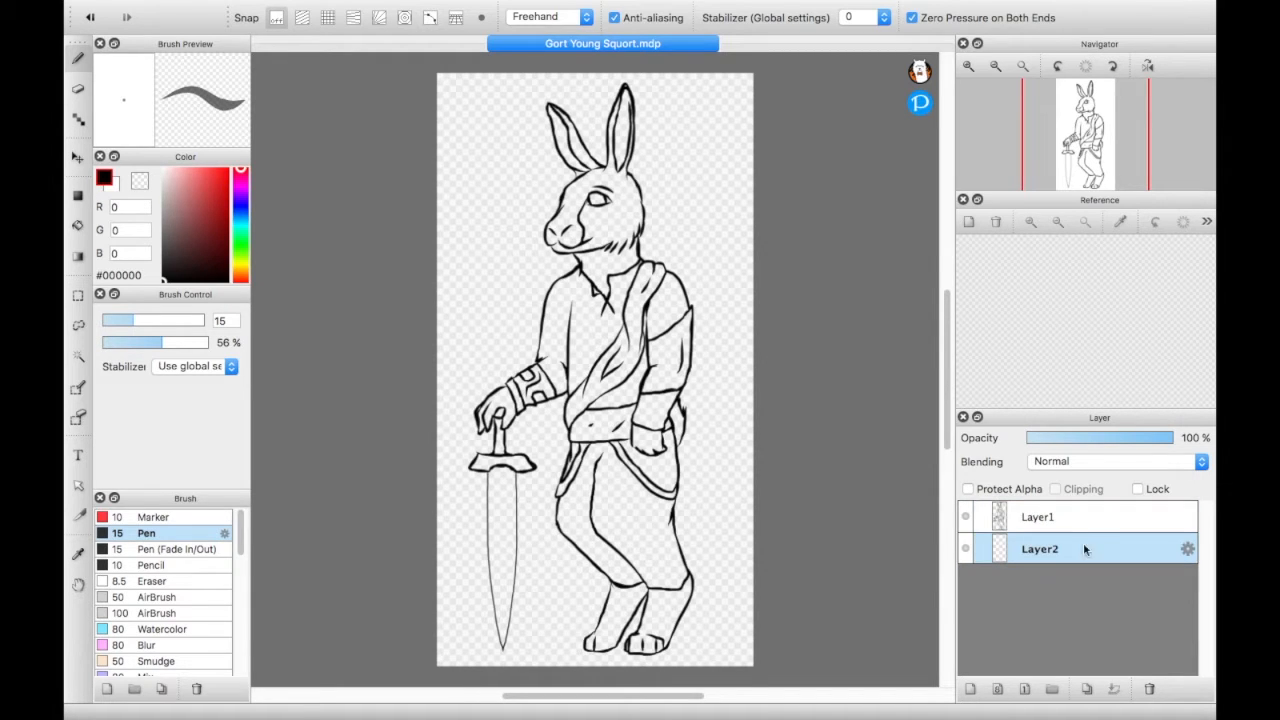
- Rename the line art layer, Layer1, as Sketch
click(1136, 521)
click(1187, 517)
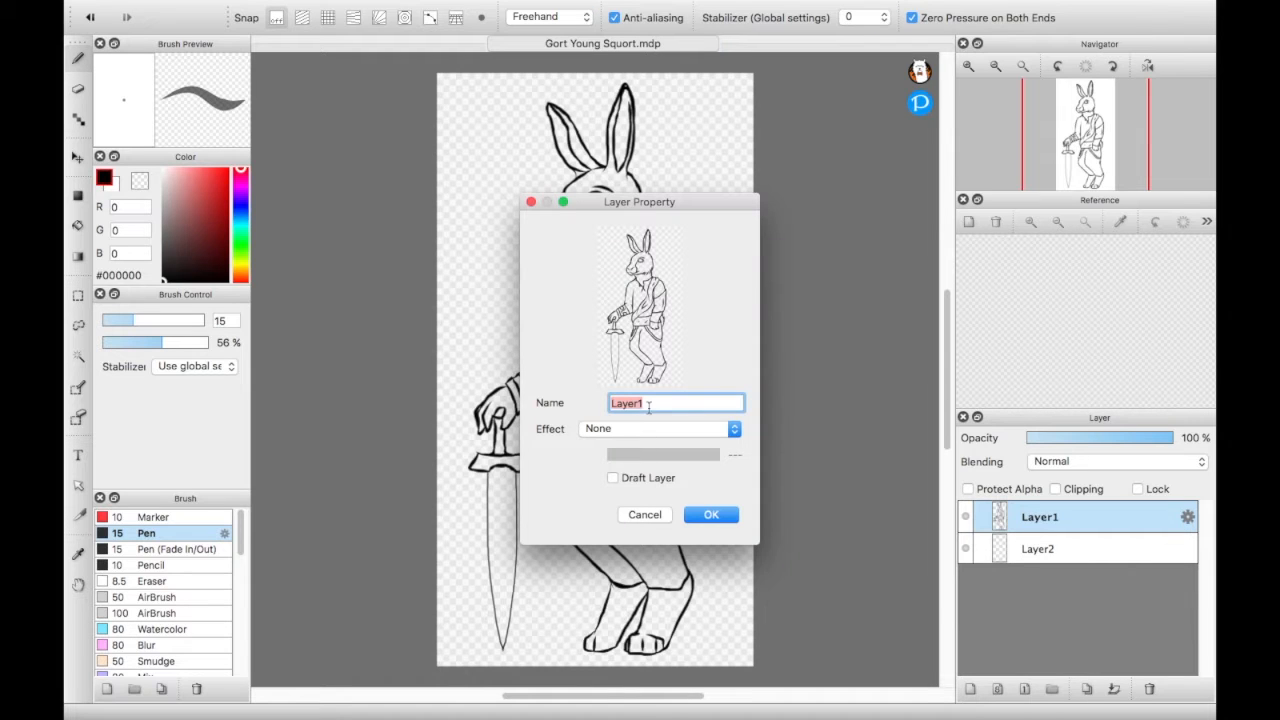
key(BackSpace)
text(Sketc)
key(BackSpace)
key(BackSpace)
key(BackSpace)
key(BackSpace)
key(BackSpace)
text(Lines)
key(BackSpace)
key(BackSpace)
key(BackSpace)
key(BackSpace)
key(BackSpace)
text(Sketch)
click(708, 516)
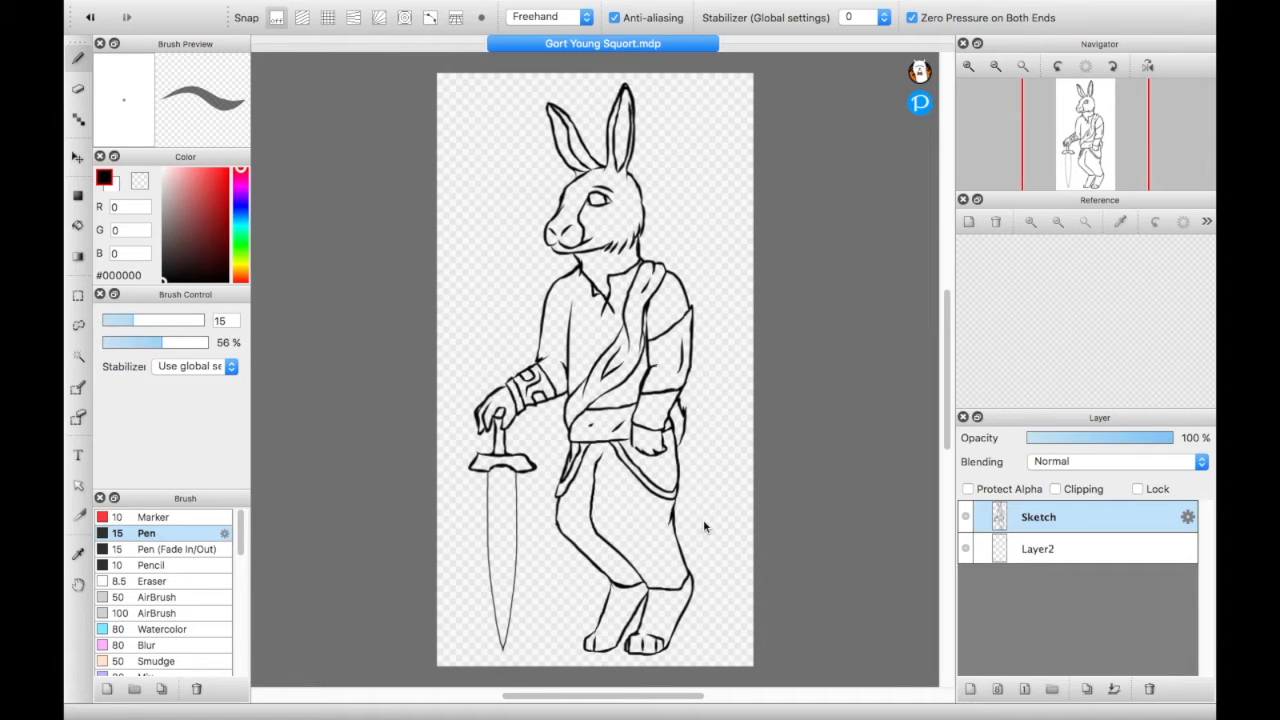
- Rename the empty layer below the line art as Color
click(1035, 561)
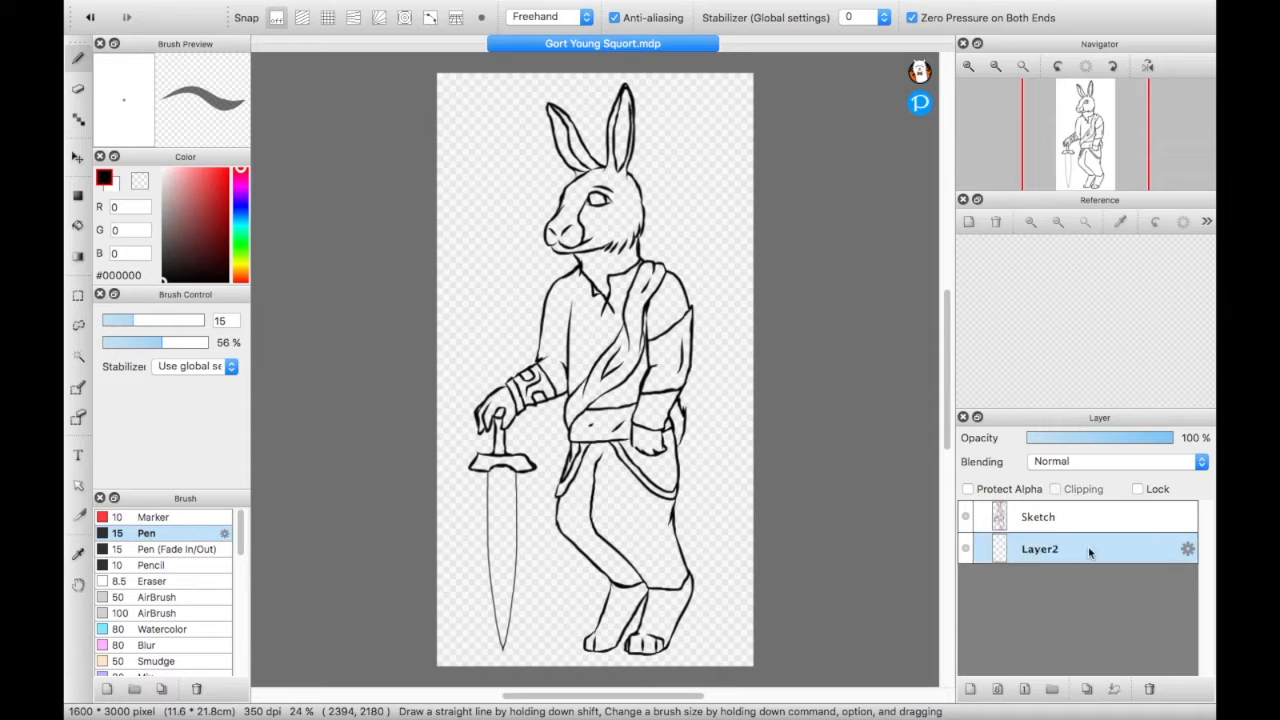
click(1188, 549)
key(BackSpace)
text(Color)
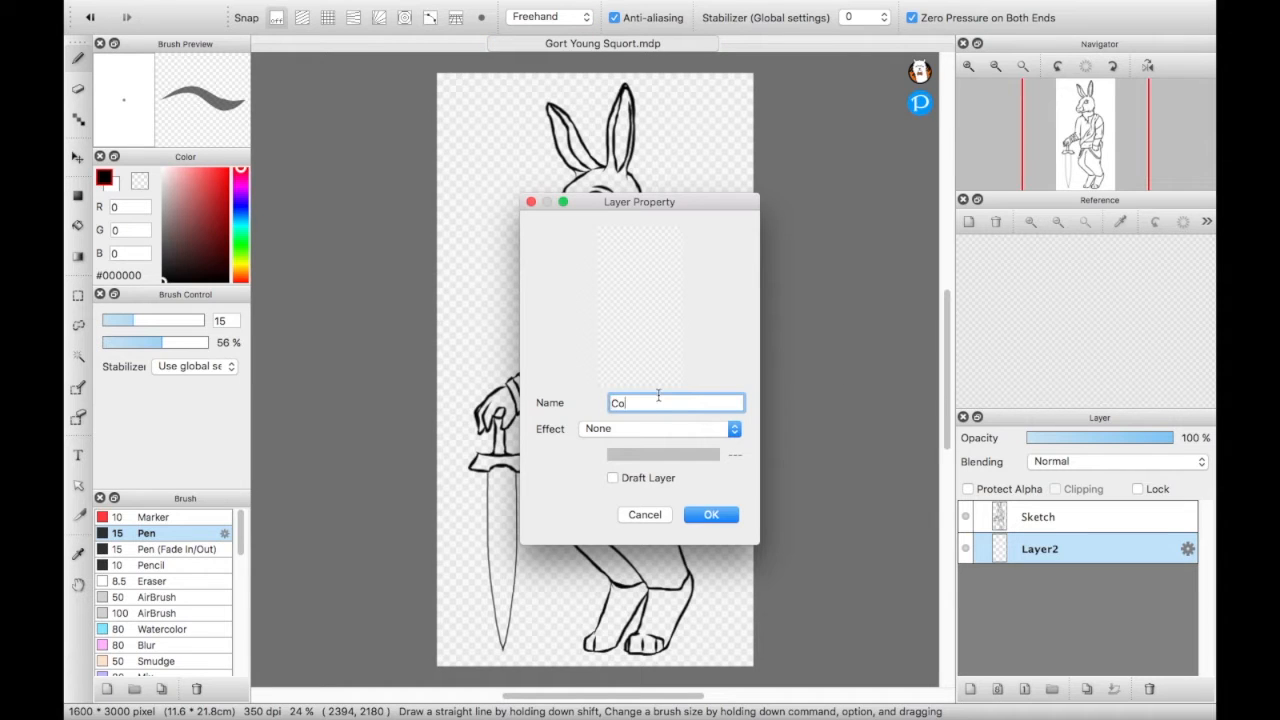
click(708, 516)
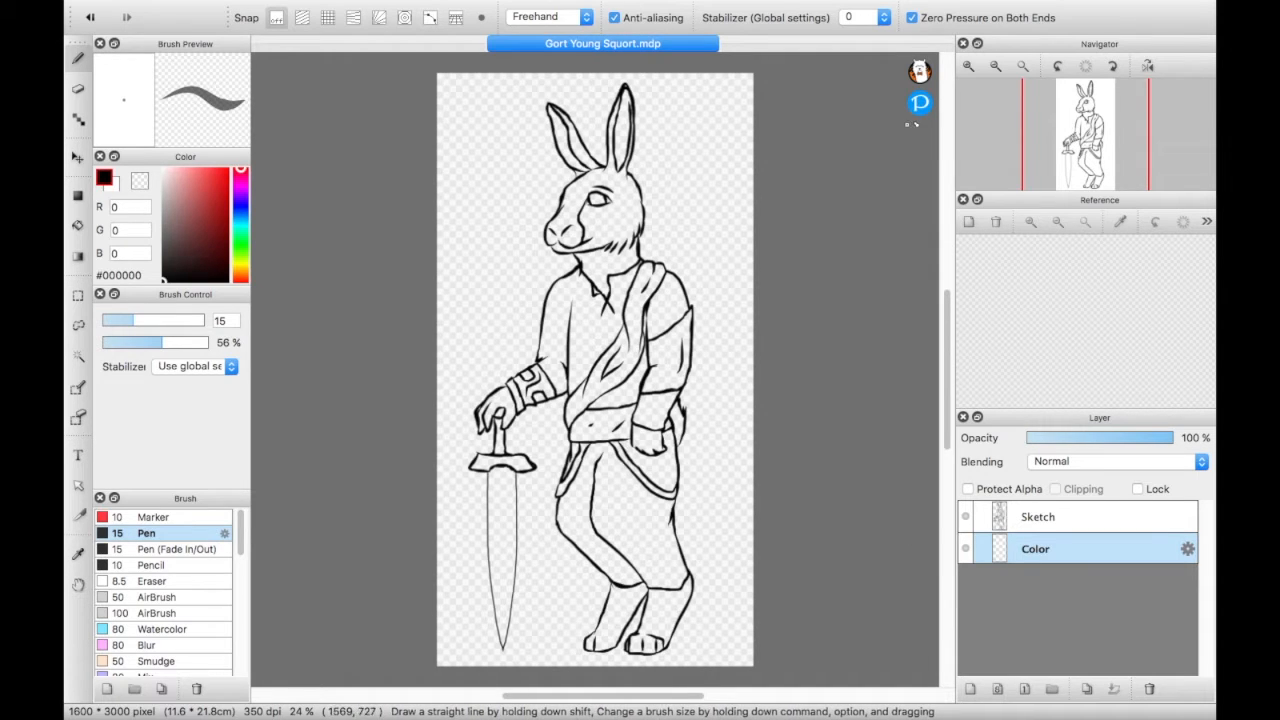
- Select the character's shirt, head and ears with the Magic Wand, adding each area to the selection
click(967, 66)
click(967, 66)
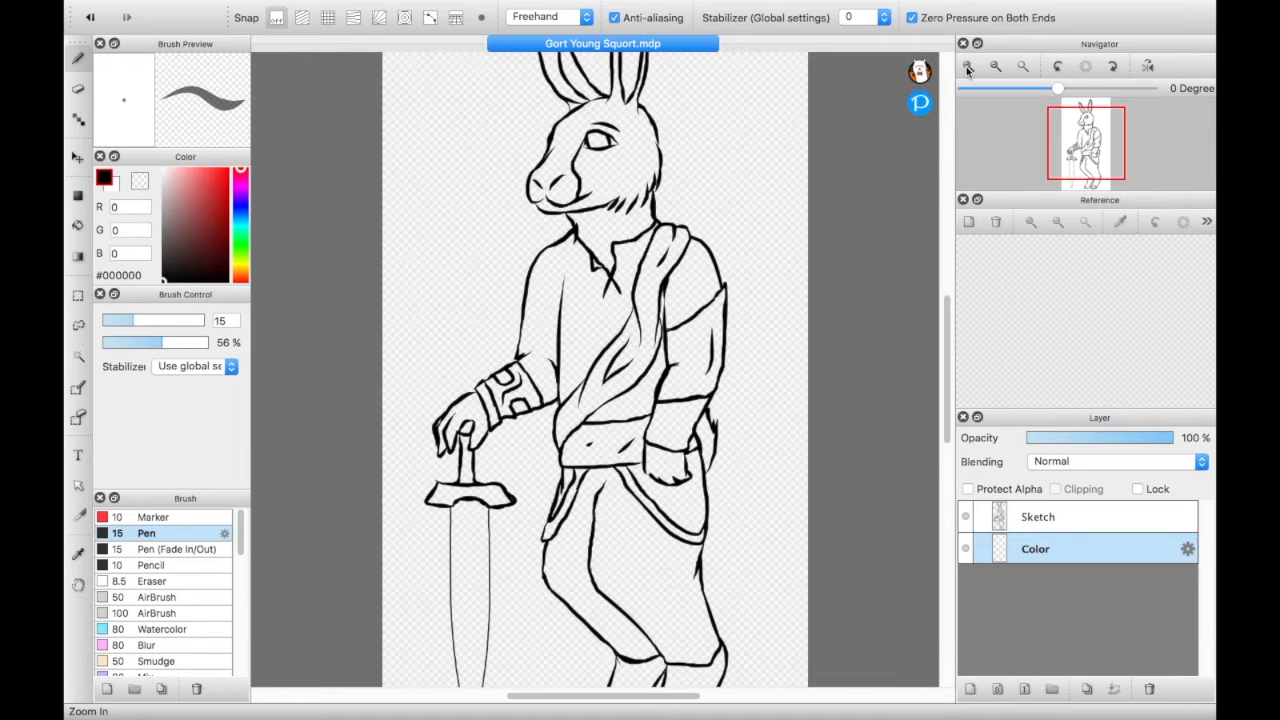
drag(1087, 149, 1090, 140)
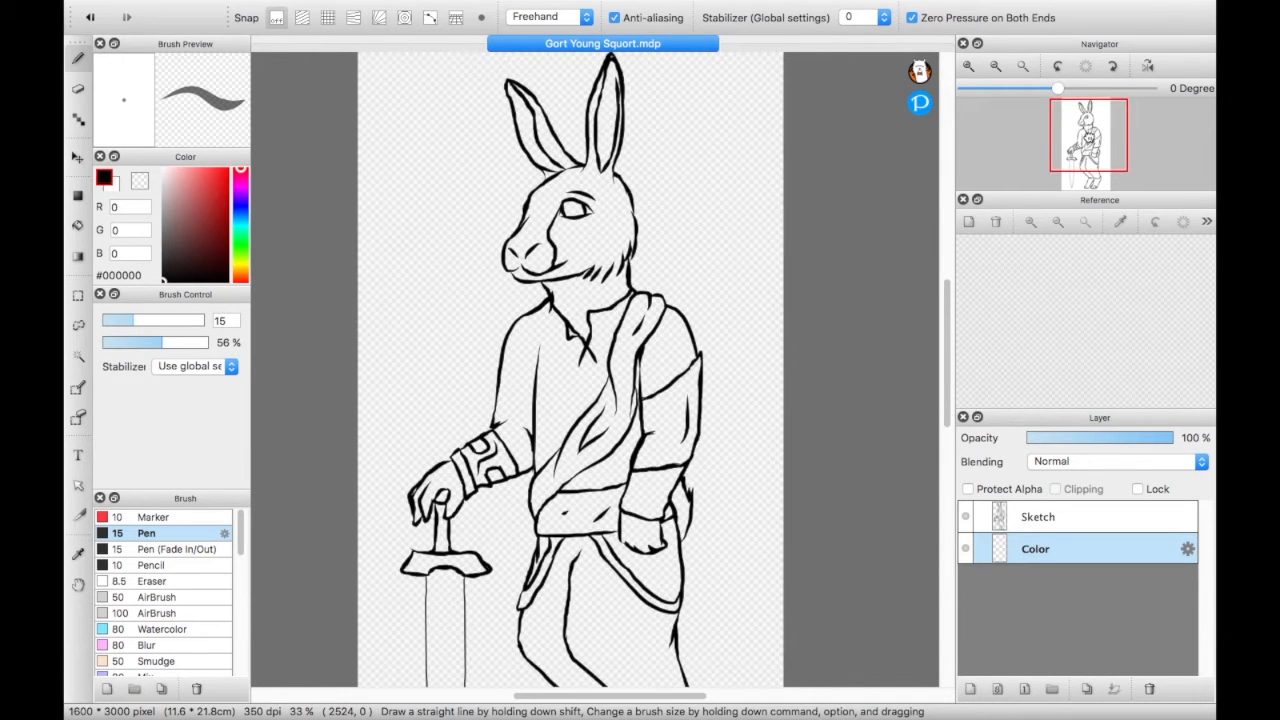
click(79, 359)
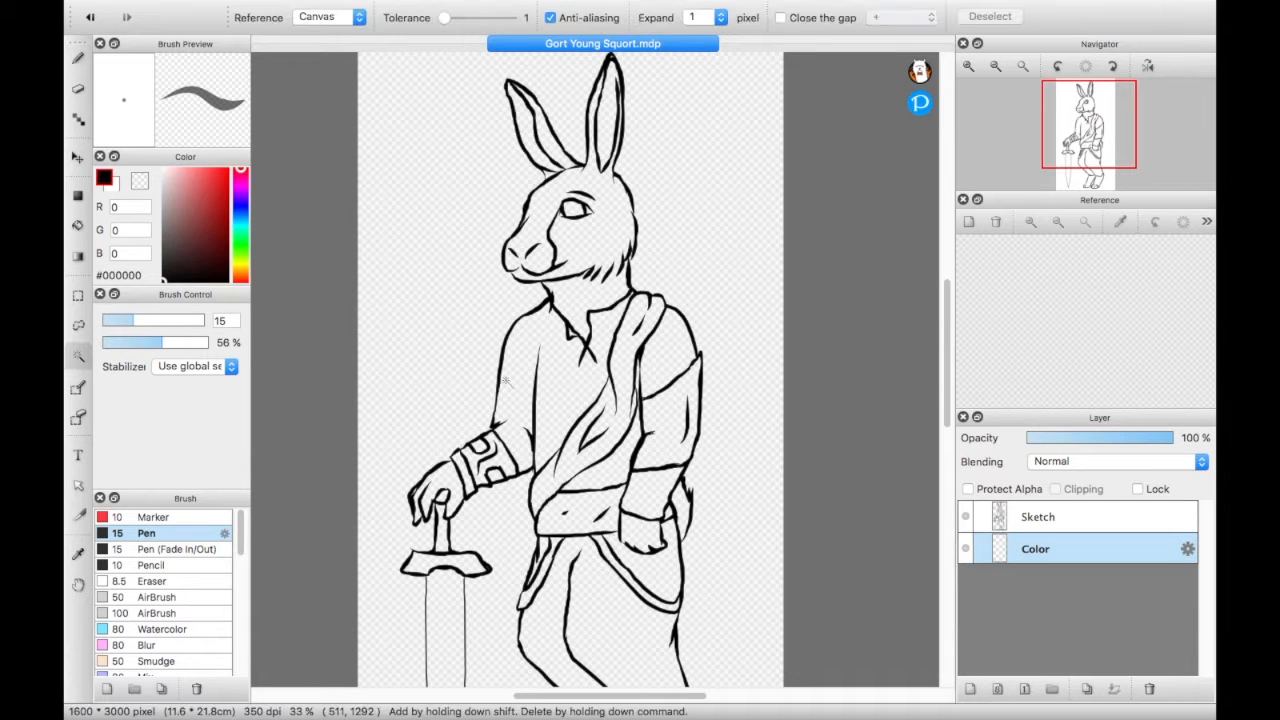
click(576, 389)
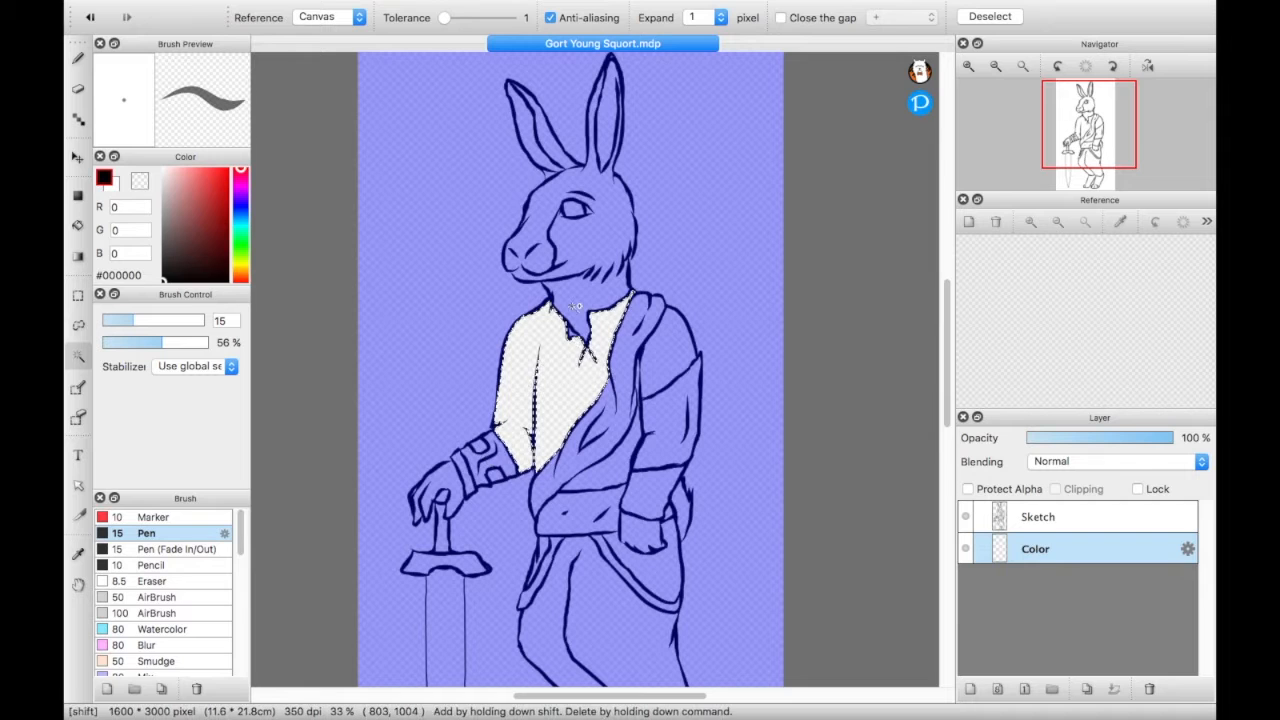
shift+click(595, 248)
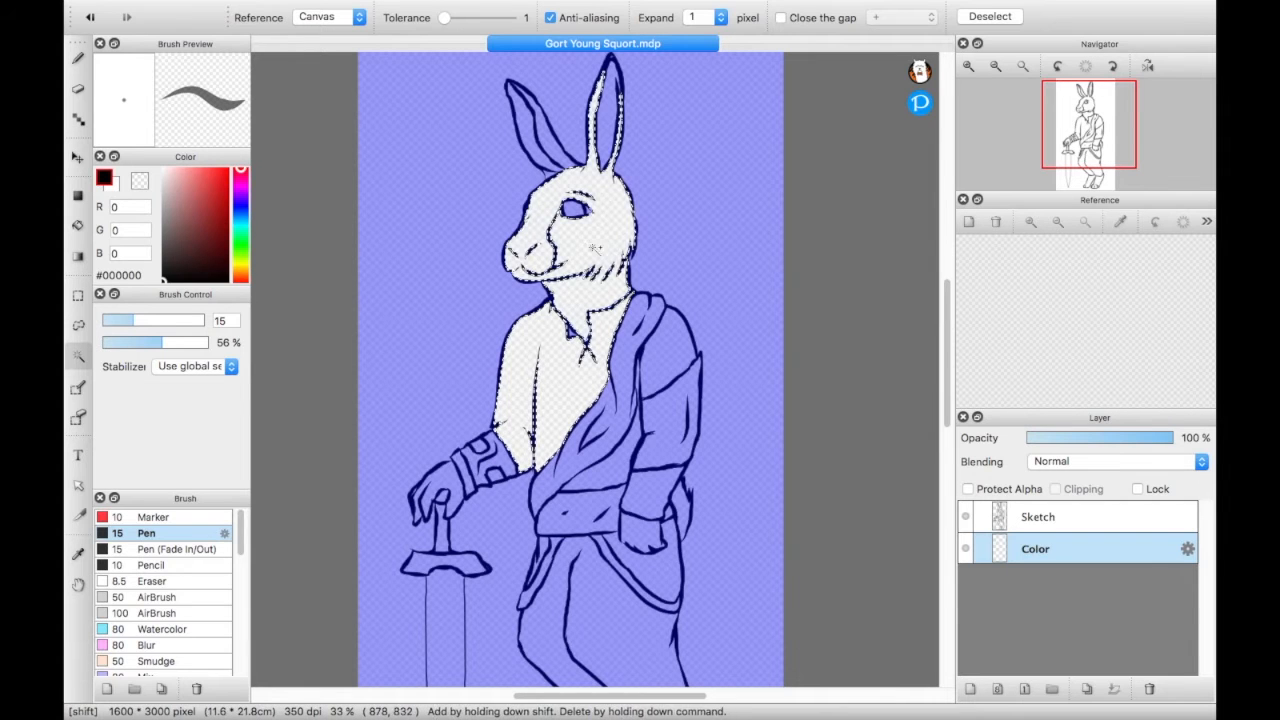
shift+click(553, 148)
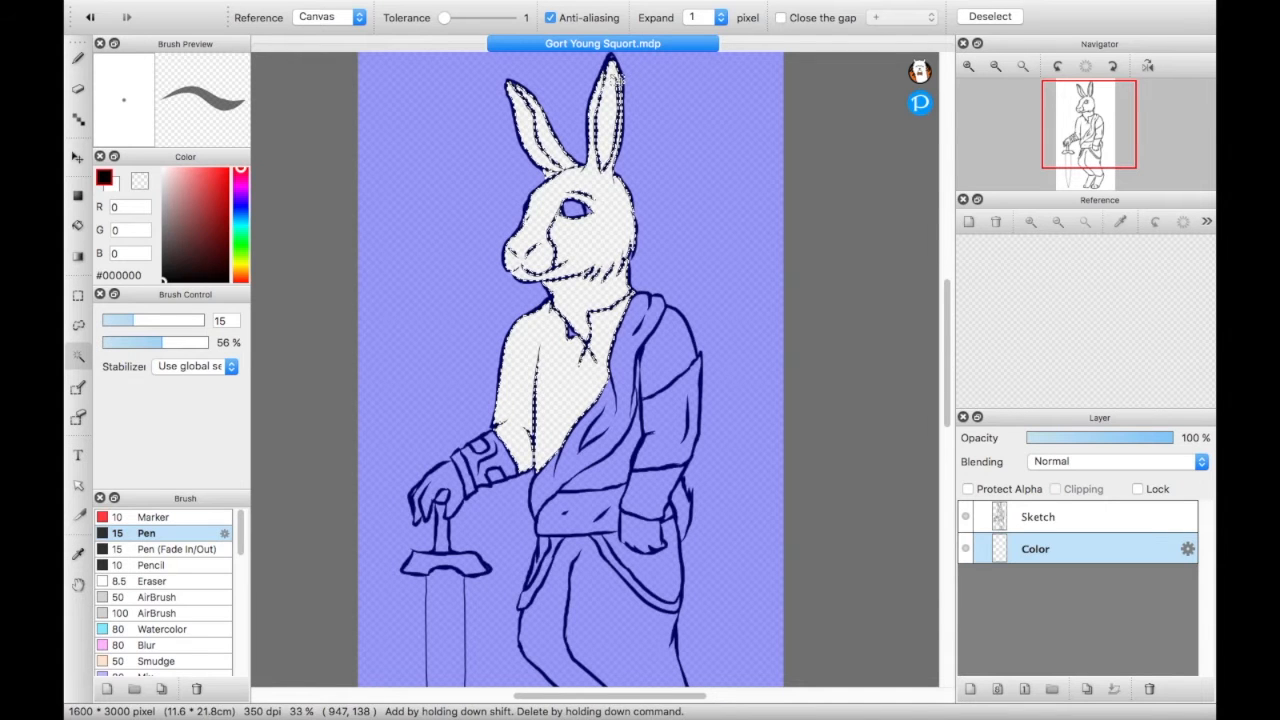
- Add the sash, the shoulder, the sleeve and the shirt area above the belt to the Magic Wand selection
click(968, 66)
click(968, 66)
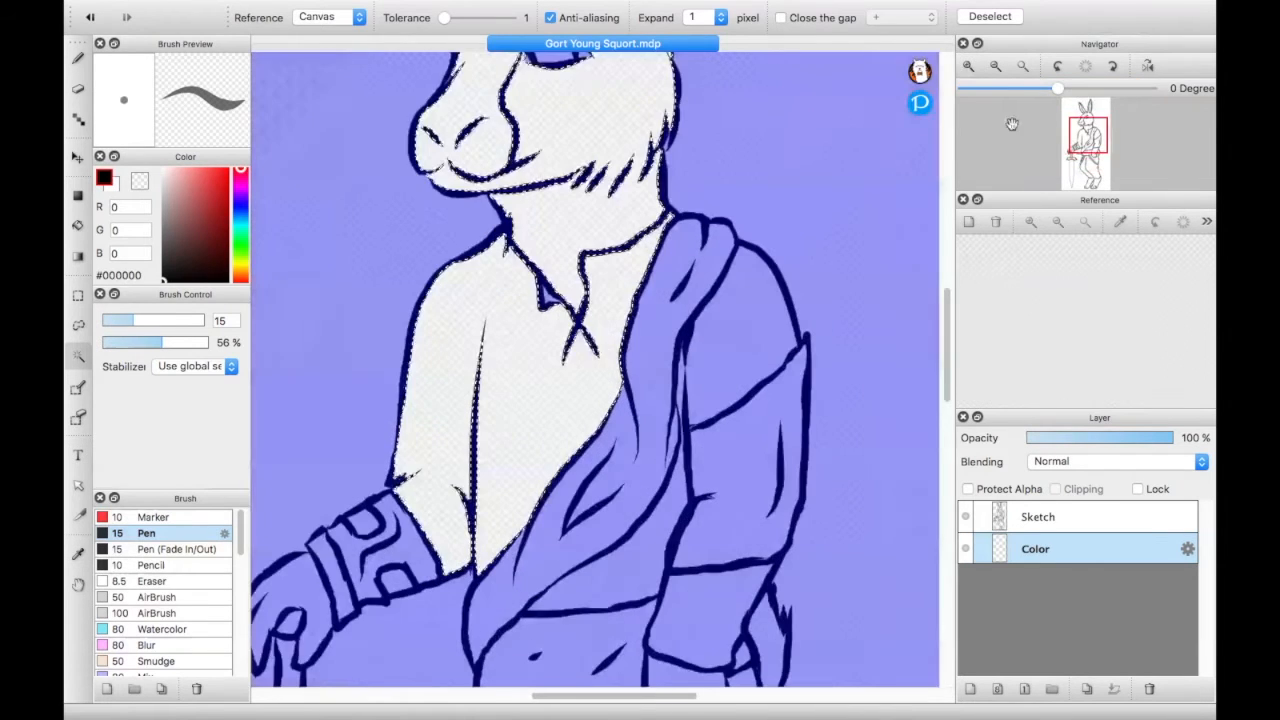
drag(1096, 143, 1087, 112)
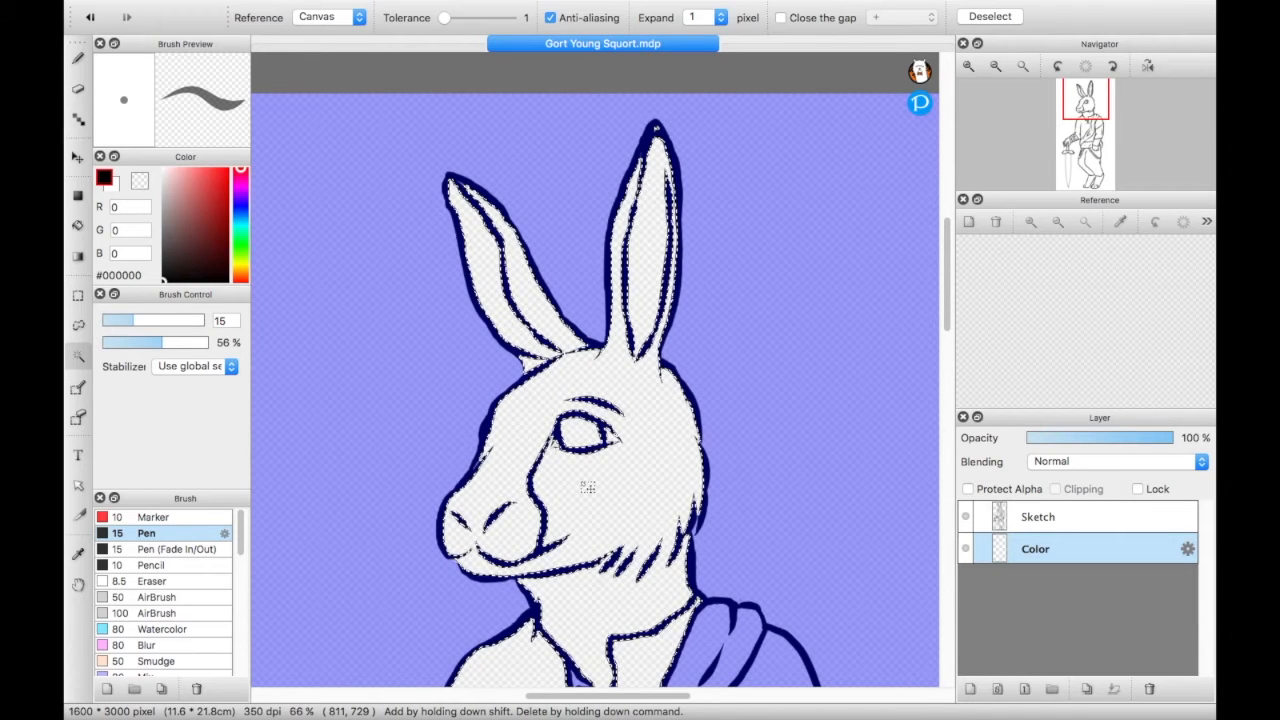
drag(1088, 117, 1086, 134)
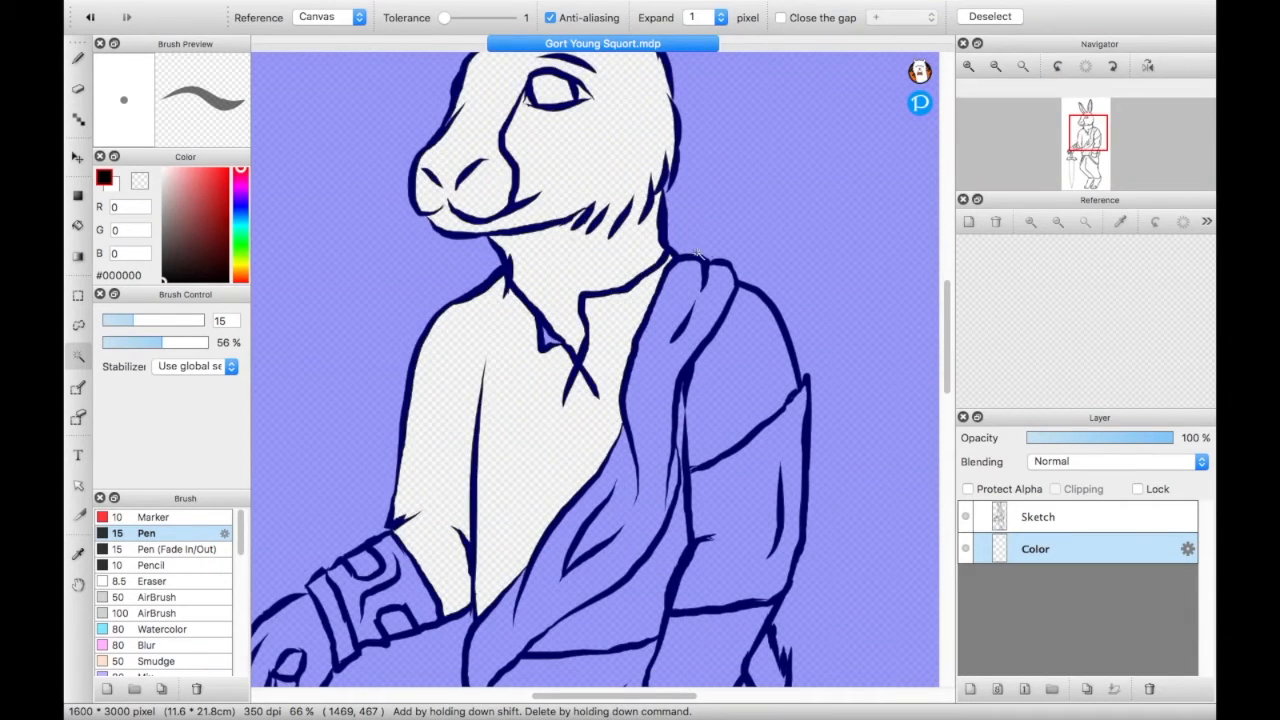
shift+click(657, 378)
shift+click(743, 381)
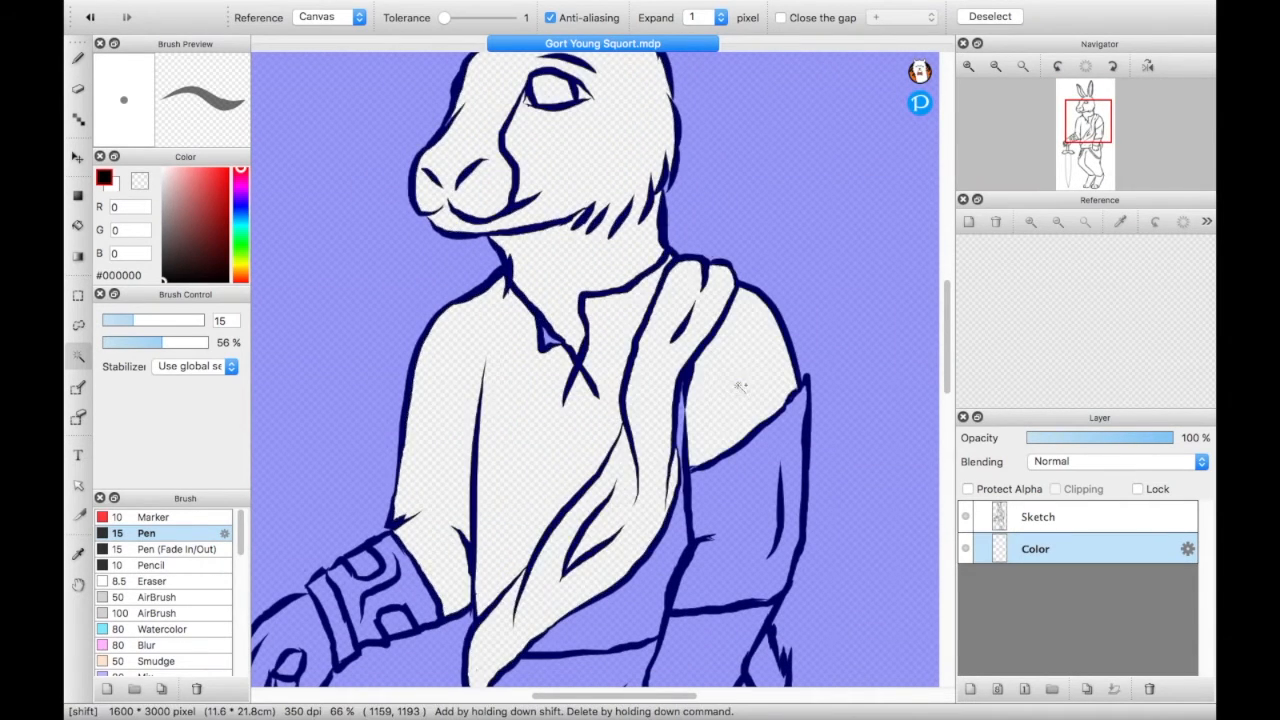
shift+click(750, 514)
shift+click(623, 606)
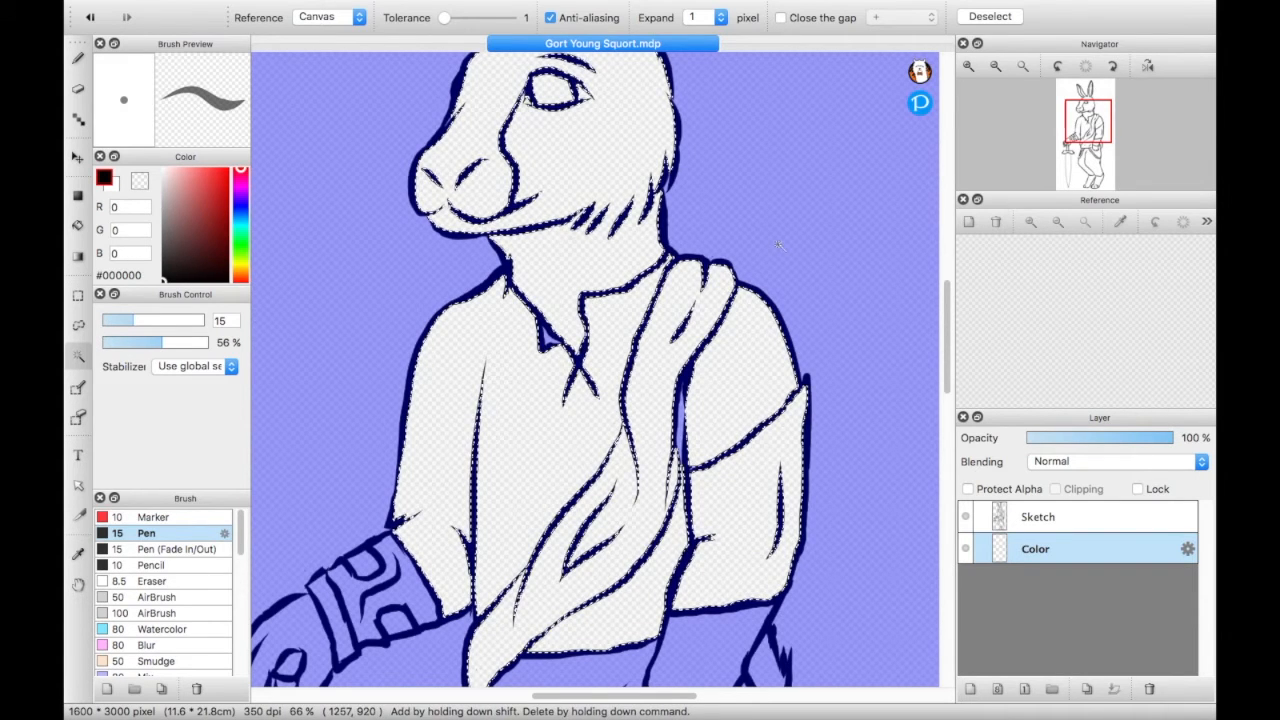
- Select the empty background around the character with the Magic Wand and invert the selection
click(1000, 66)
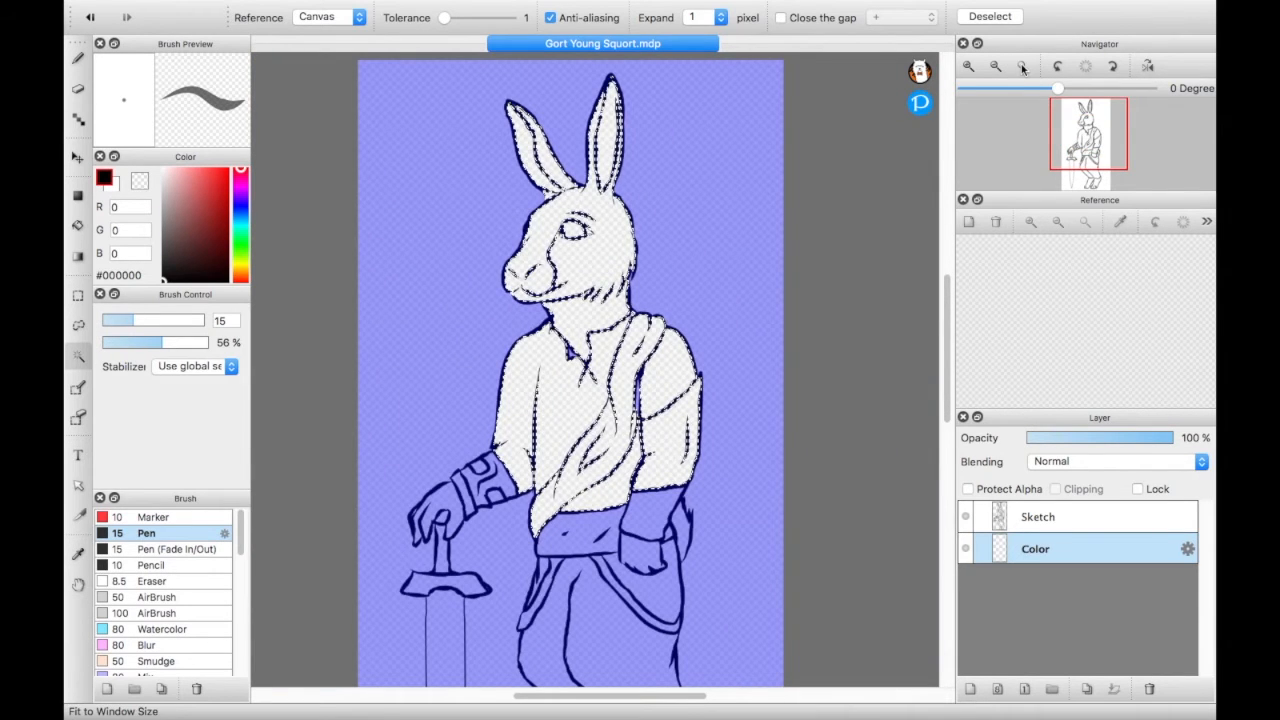
click(1022, 66)
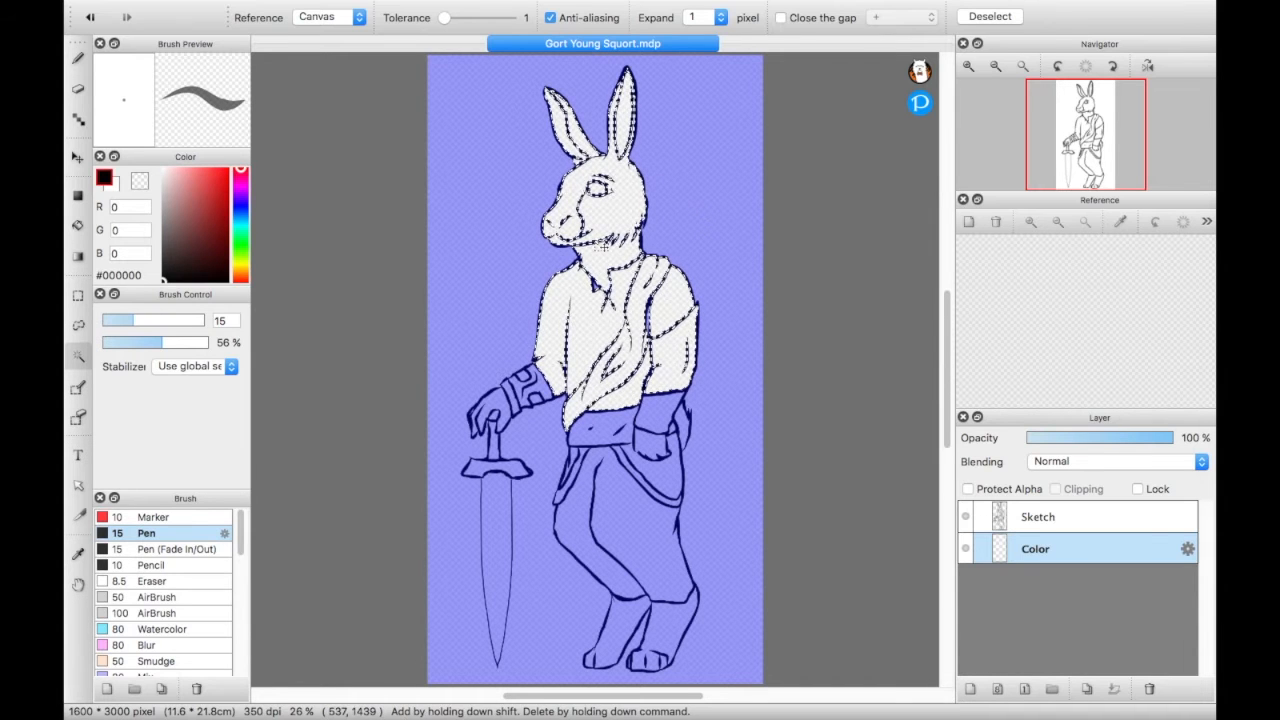
click(688, 175)
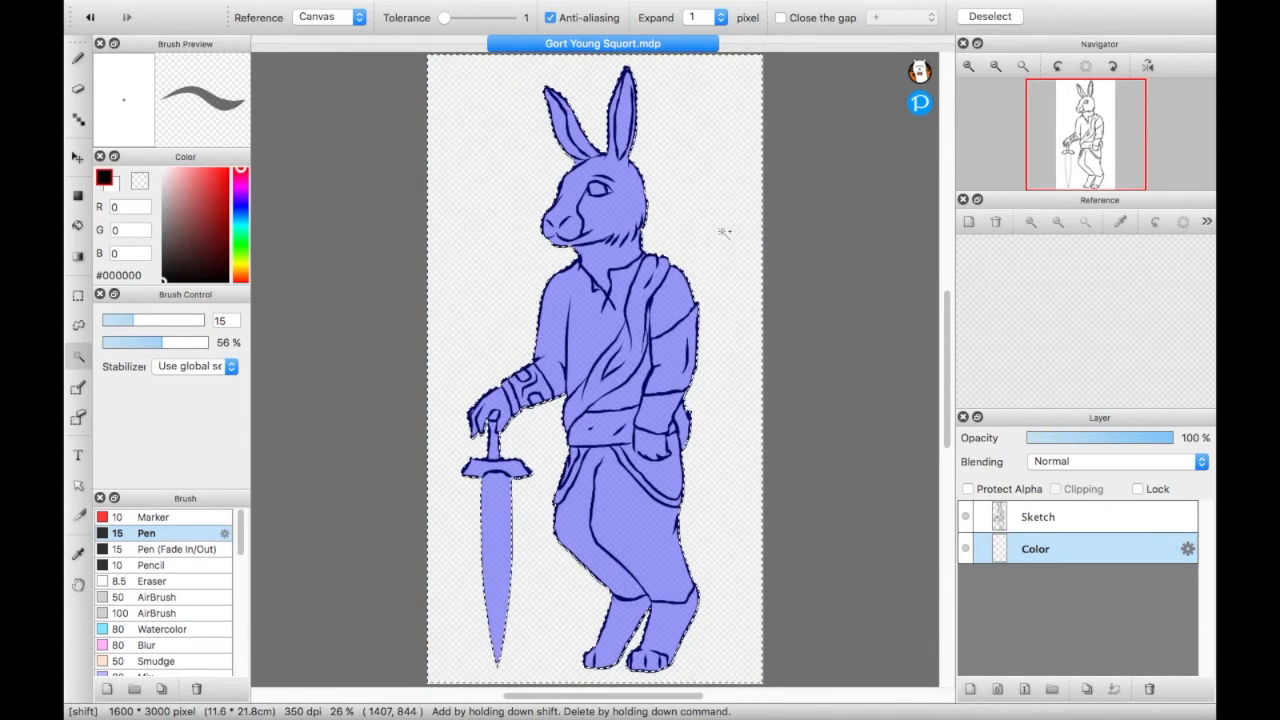
key(super+shift+i)
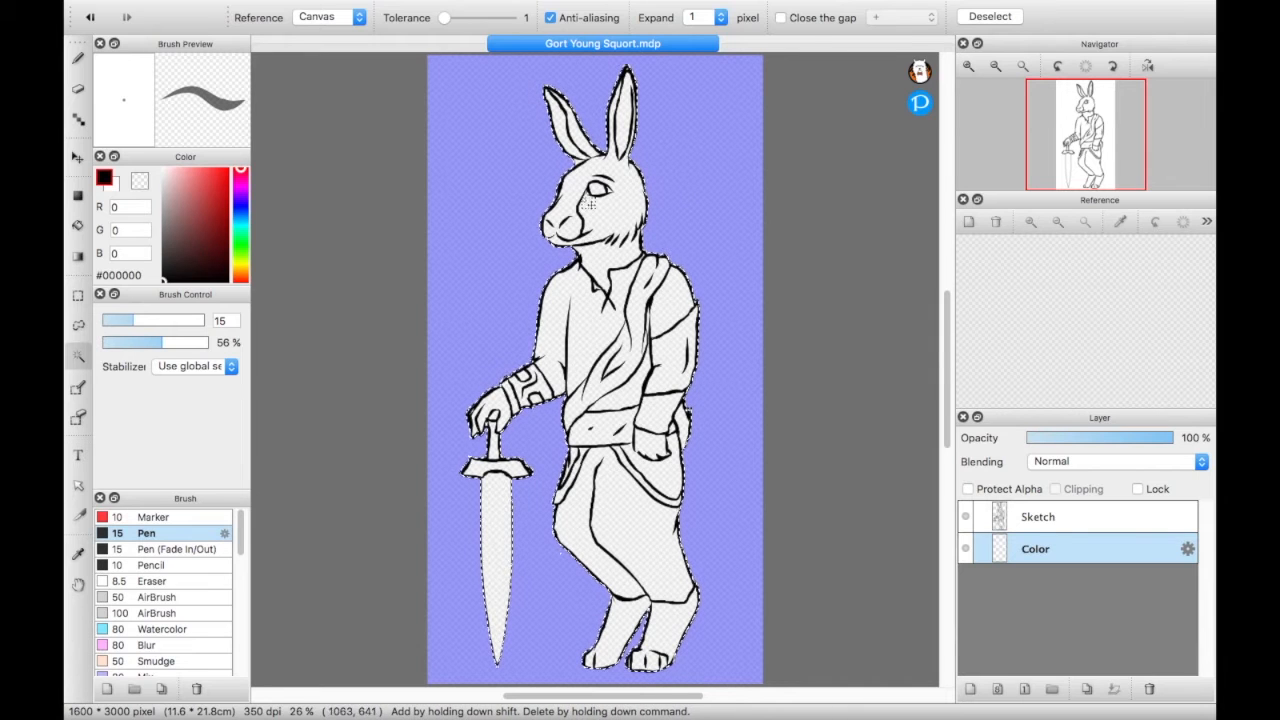
- Set the pen size to 46 and paint diagonal test strokes in red #F01C1C across the character's torso
click(77, 61)
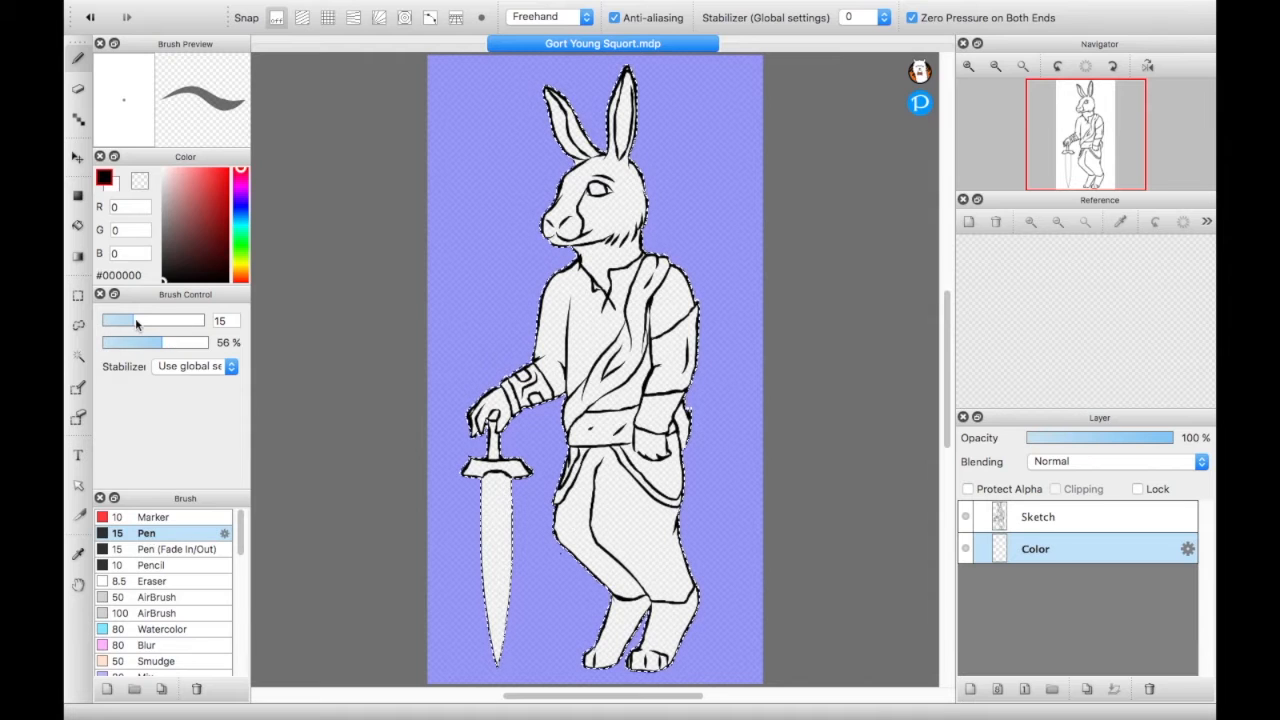
drag(140, 322, 177, 322)
click(221, 175)
drag(682, 313, 696, 305)
mouse_move(638, 379)
mouse_down()
mouse_move(761, 208)
mouse_move(577, 382)
mouse_move(618, 309)
mouse_up()
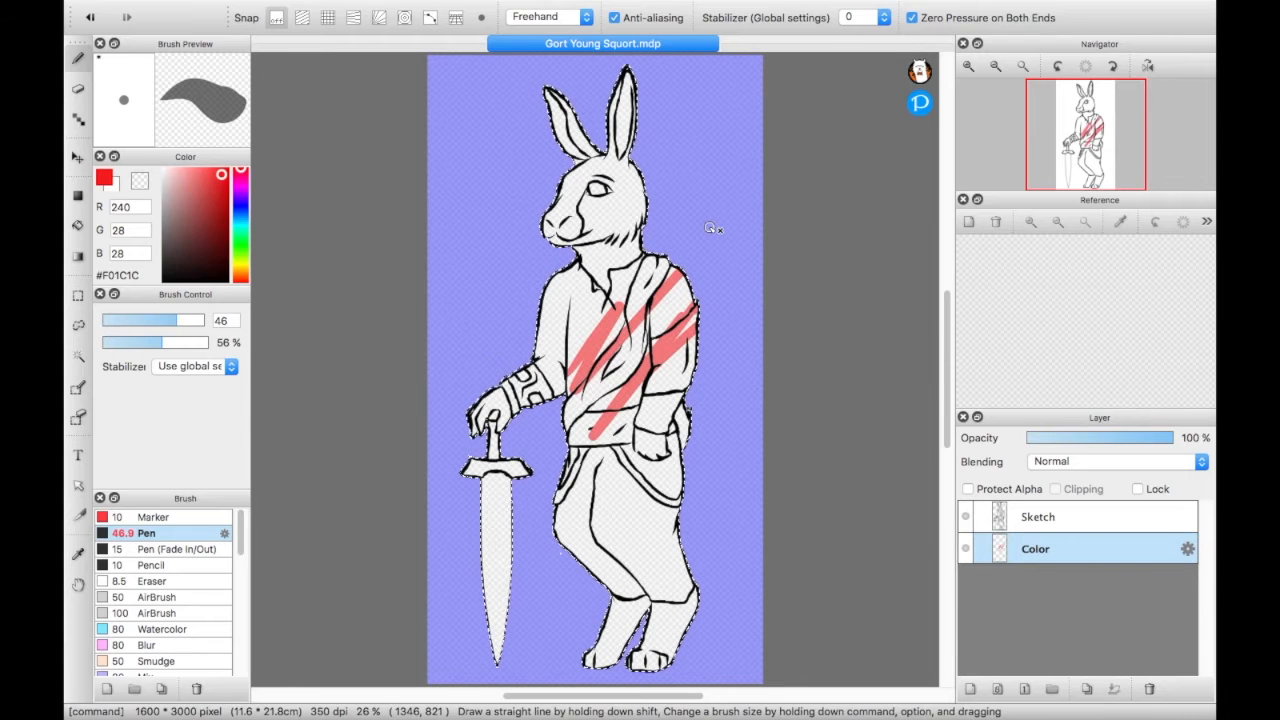
- Undo the red strokes and raise the pen's opacity to 100%
key(super+z)
key(super+z)
drag(165, 343, 253, 352)
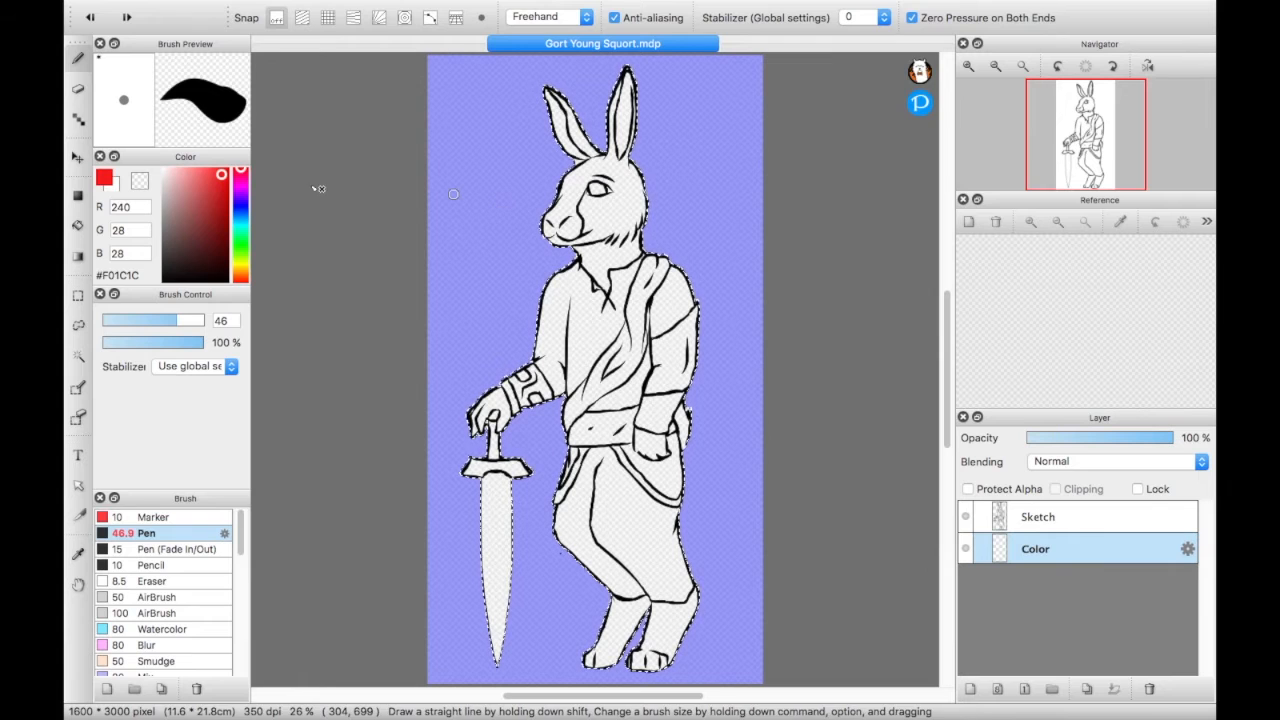
- Clear the selection and paint a small dark grey #474545 spot near the canvas's upper-left corner with the pen
click(78, 296)
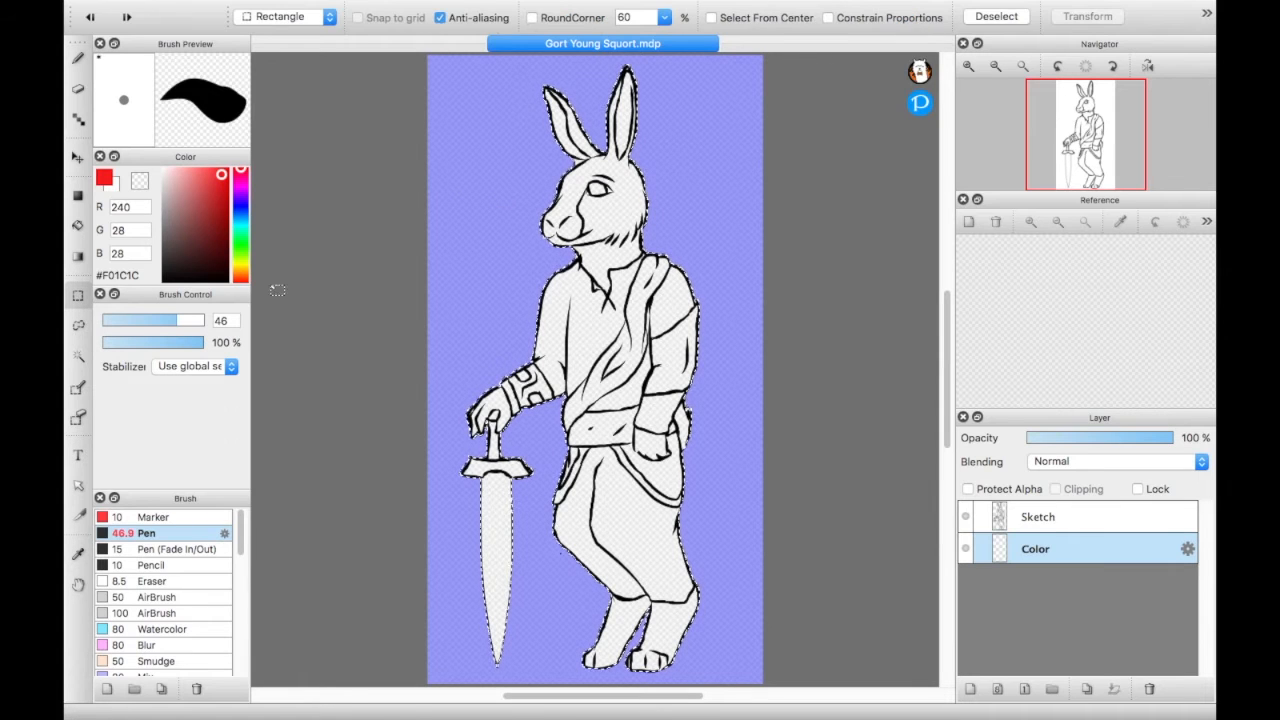
click(480, 297)
click(78, 58)
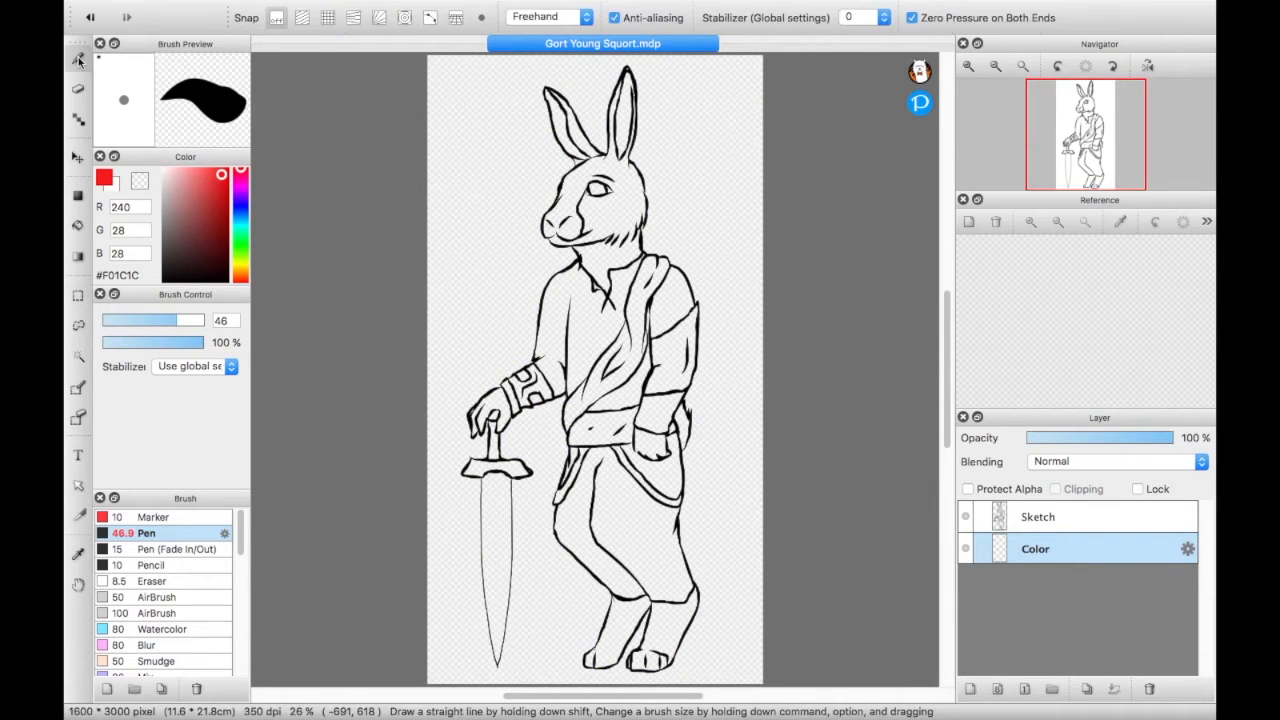
mouse_move(221, 178)
mouse_down()
mouse_move(181, 262)
mouse_move(163, 250)
mouse_up()
mouse_move(498, 146)
mouse_down()
mouse_move(491, 168)
mouse_move(491, 140)
mouse_move(501, 158)
mouse_up()
key(super+z)
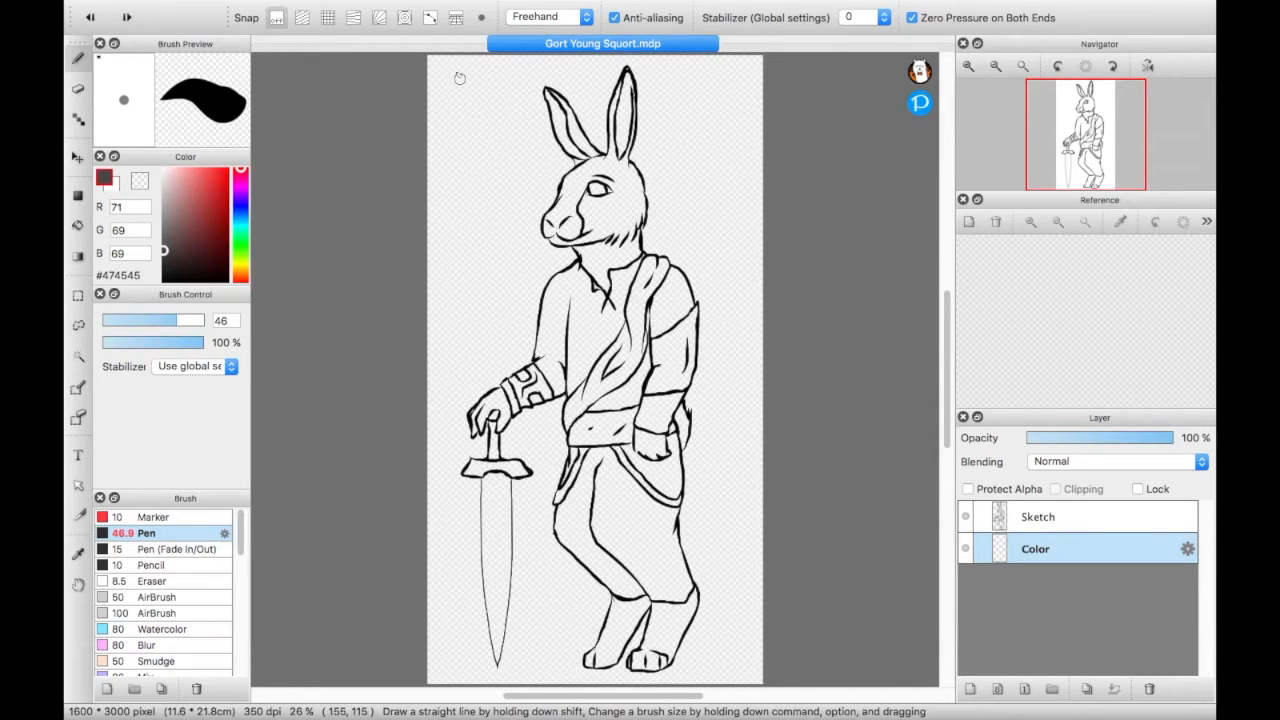
drag(462, 80, 456, 84)
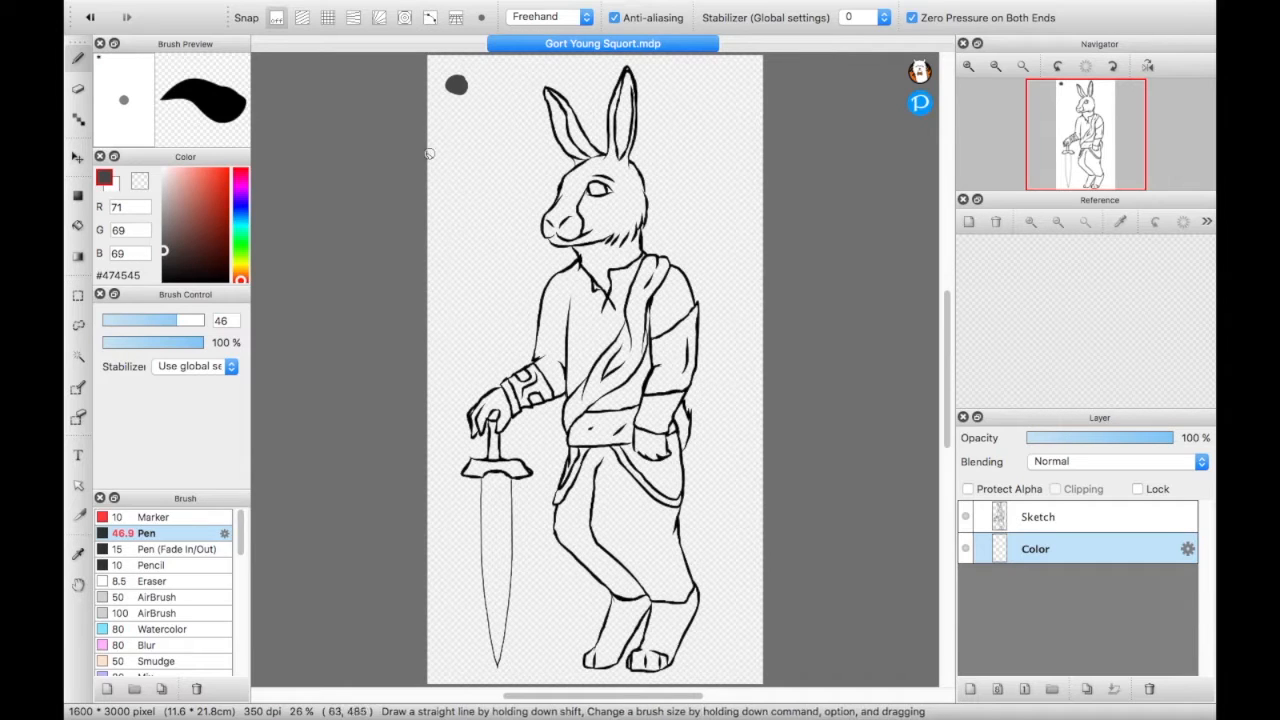
- Try covering the canvas's upper-left corner with broad dark grey pen strokes, and undo them
mouse_move(424, 153)
mouse_down()
mouse_move(491, 53)
mouse_move(468, 50)
mouse_move(410, 150)
mouse_move(435, 100)
mouse_move(485, 55)
mouse_move(403, 129)
mouse_up()
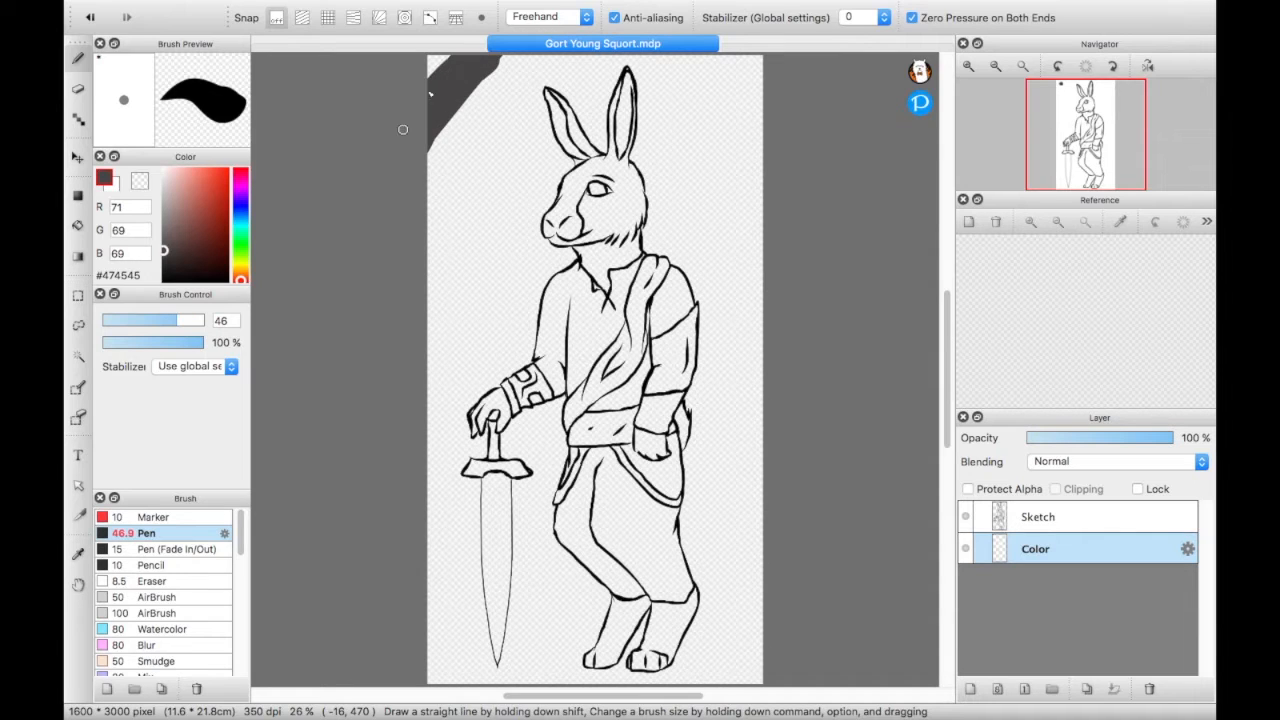
mouse_move(437, 69)
mouse_down()
mouse_move(460, 33)
mouse_move(417, 78)
mouse_move(454, 101)
mouse_move(492, 68)
mouse_move(427, 146)
mouse_move(501, 68)
mouse_move(455, 151)
mouse_move(483, 98)
mouse_move(423, 160)
mouse_up()
key(super+z)
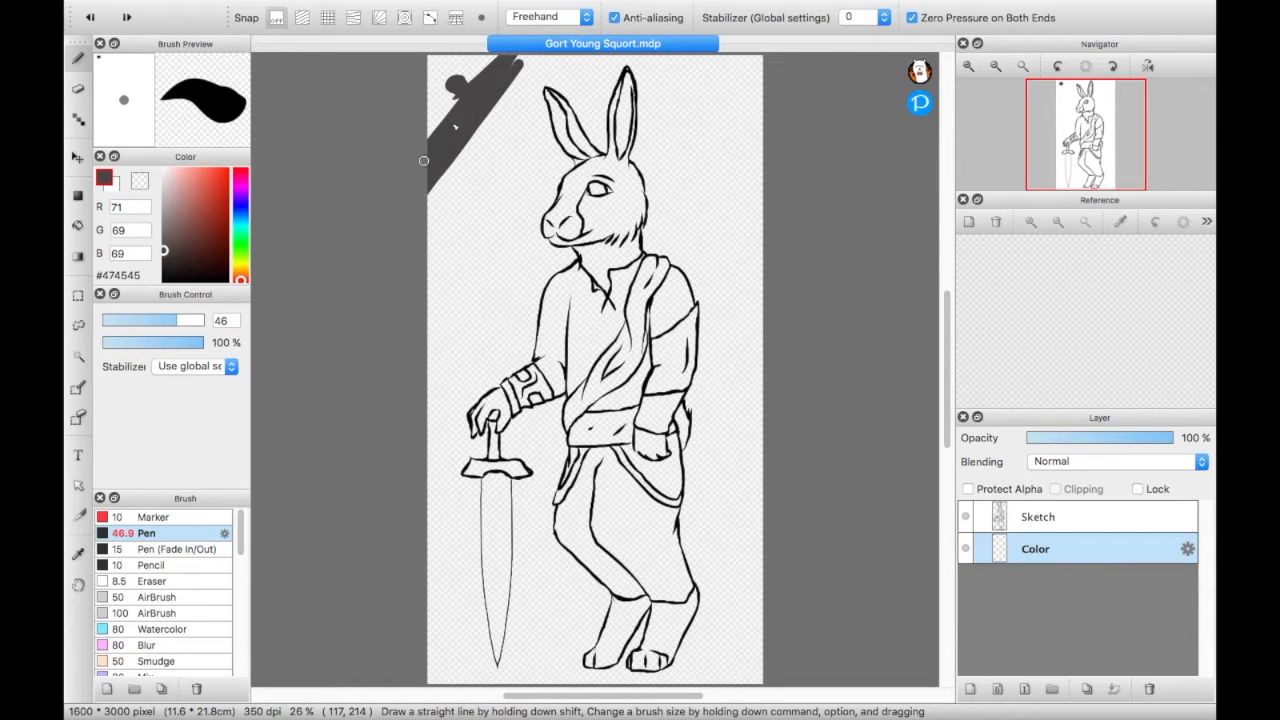
mouse_move(520, 66)
mouse_down()
mouse_move(397, 197)
mouse_move(470, 66)
mouse_move(381, 217)
mouse_move(397, 155)
mouse_move(371, 180)
mouse_move(477, 35)
mouse_up()
drag(427, 82, 395, 104)
key(super+z)
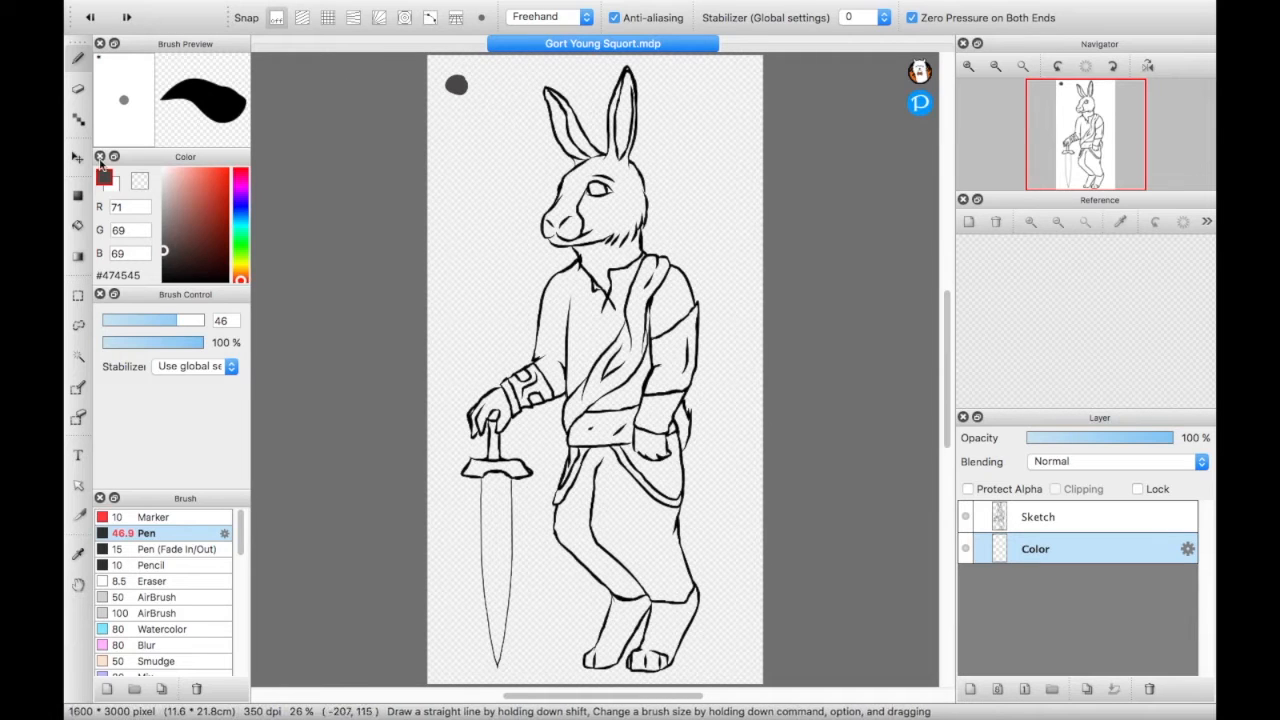
- Set the Eraser size to 16 and erase the dark grey spot near the canvas's upper-left corner
click(78, 88)
drag(114, 325, 138, 325)
mouse_move(468, 128)
mouse_down()
mouse_move(462, 105)
mouse_move(478, 79)
mouse_move(446, 116)
mouse_up()
mouse_move(488, 62)
mouse_down()
mouse_move(445, 117)
mouse_move(486, 52)
mouse_move(443, 100)
mouse_move(452, 78)
mouse_move(433, 115)
mouse_up()
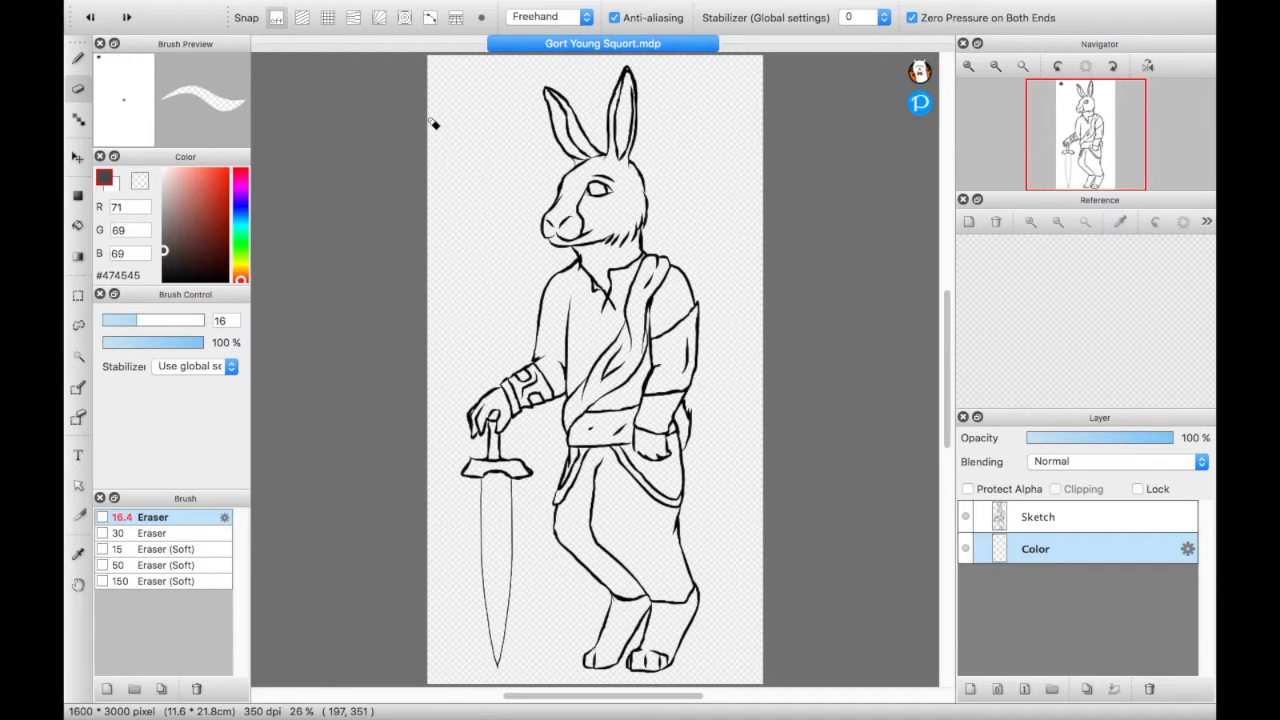
- Set the pen color to #555050 and paint a dark grey swatch near the canvas's upper-left corner
click(78, 59)
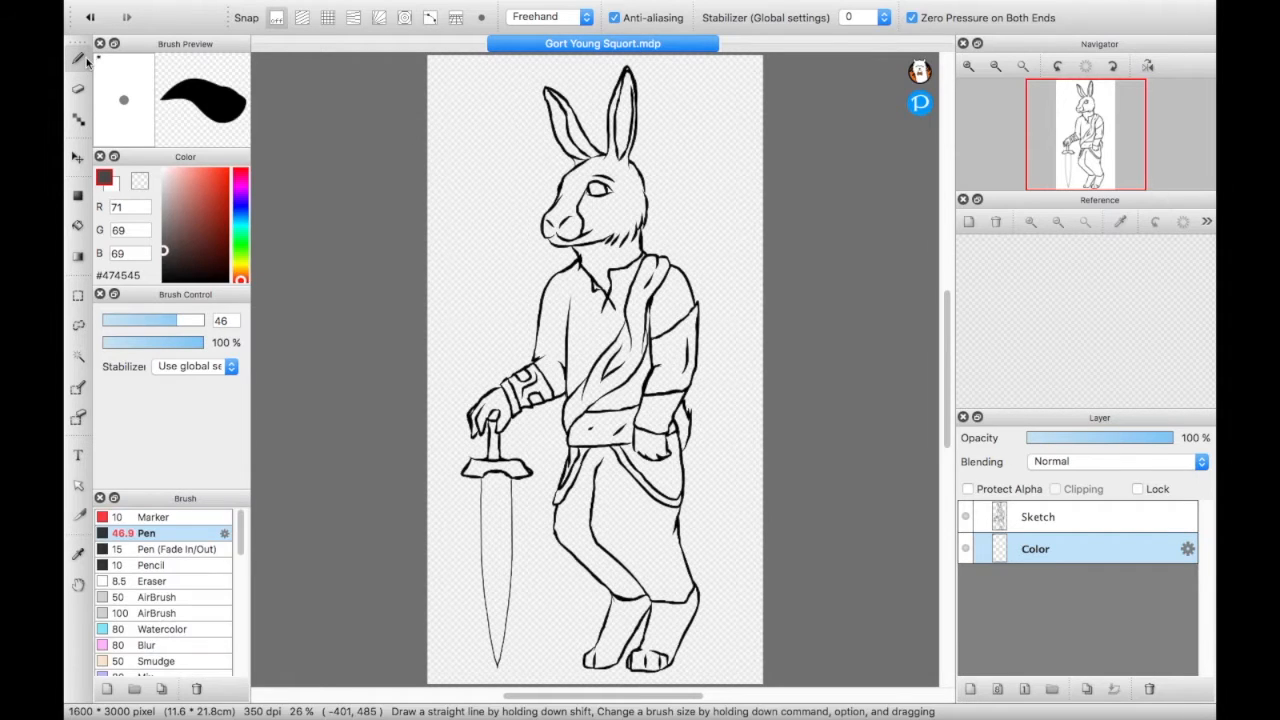
drag(165, 253, 165, 244)
mouse_move(462, 104)
mouse_down()
mouse_move(466, 137)
mouse_move(461, 119)
mouse_move(483, 134)
mouse_move(462, 112)
mouse_up()
key(super+z)
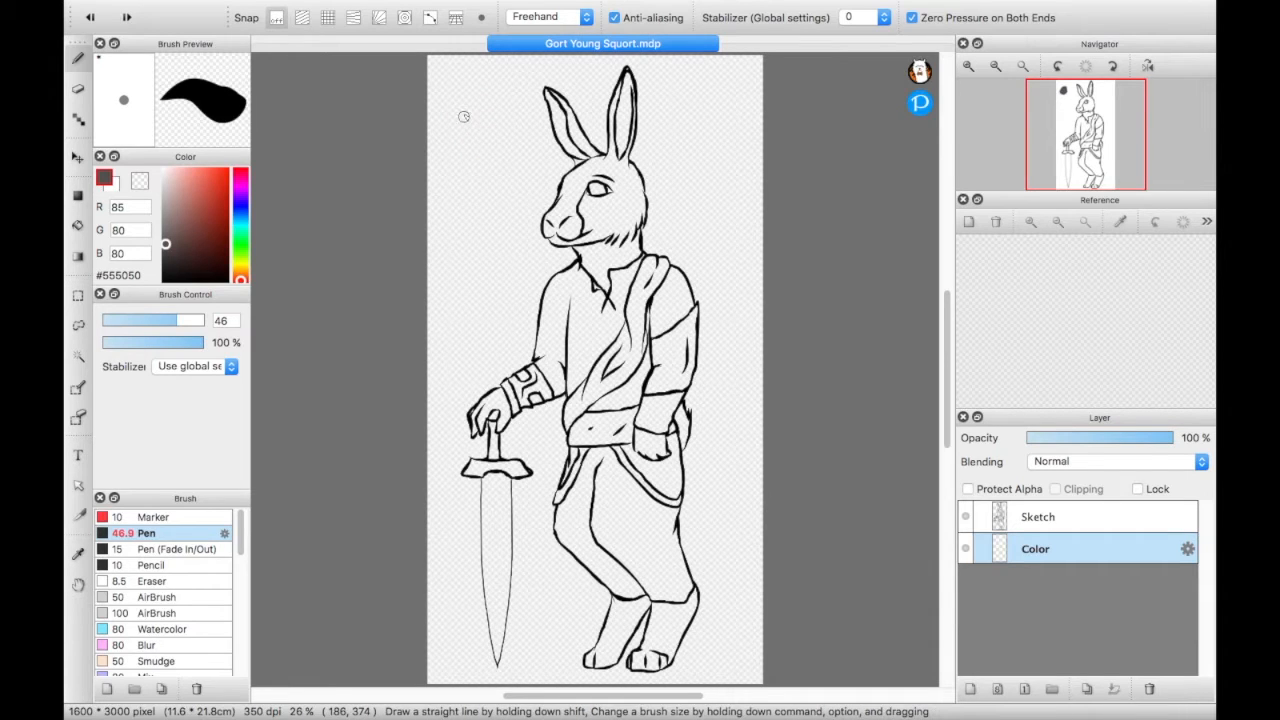
drag(451, 89, 458, 88)
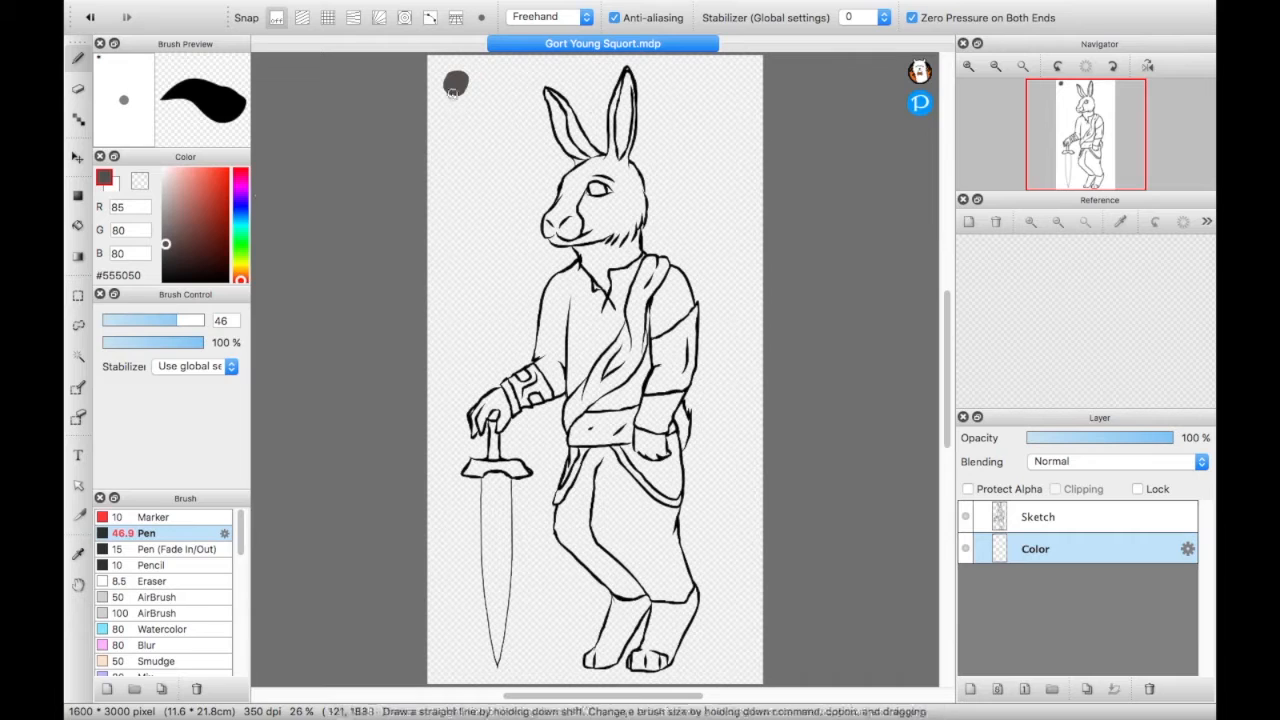
- Set the pen color to #A0A0A0 and paint a medium grey swatch below the dark grey one
drag(167, 245, 168, 236)
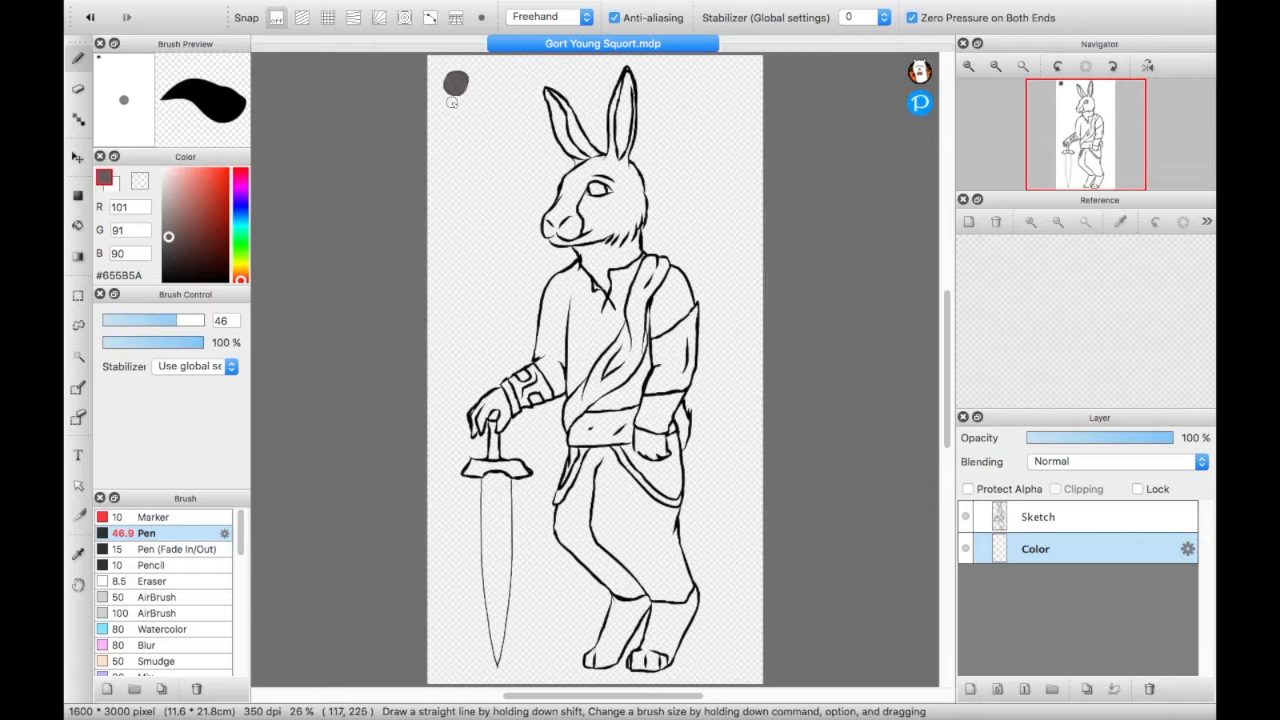
drag(169, 240, 163, 208)
drag(440, 126, 451, 124)
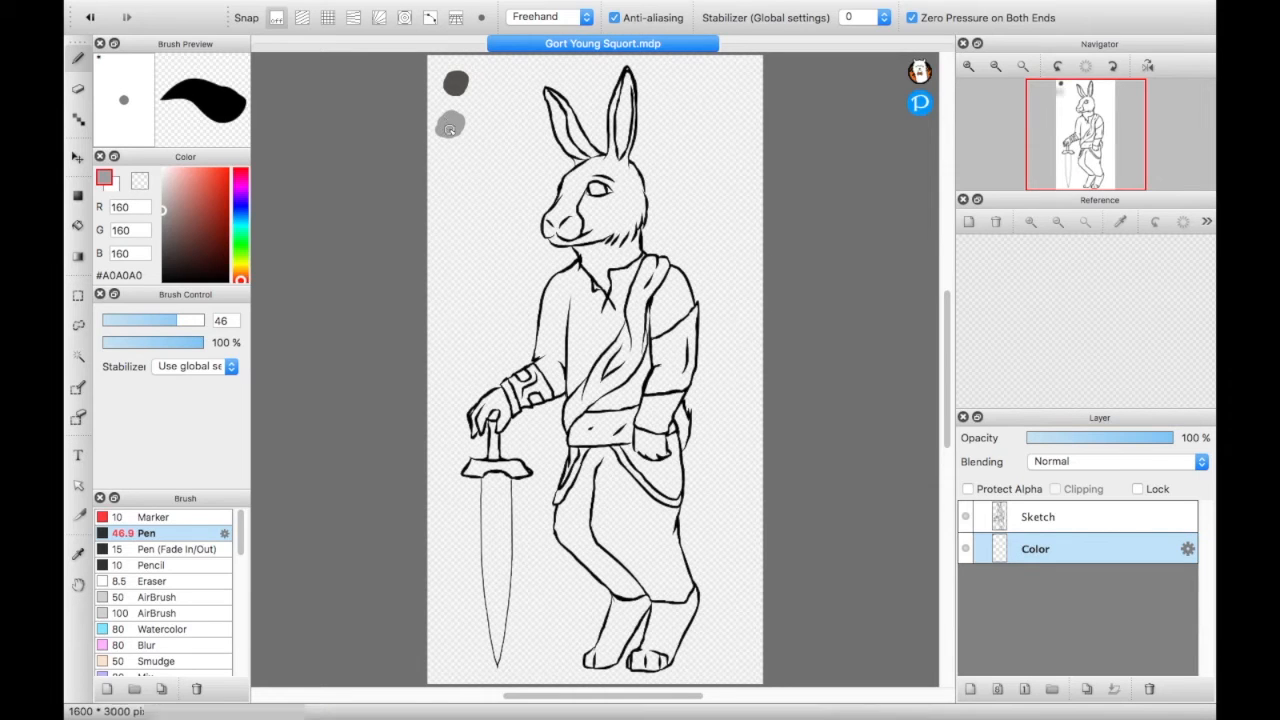
- Try out a #E5B3AC pink, undo it, and paint a #D0A09A pink swatch beside the dark grey one
drag(165, 215, 179, 182)
drag(487, 144, 495, 146)
key(super+z)
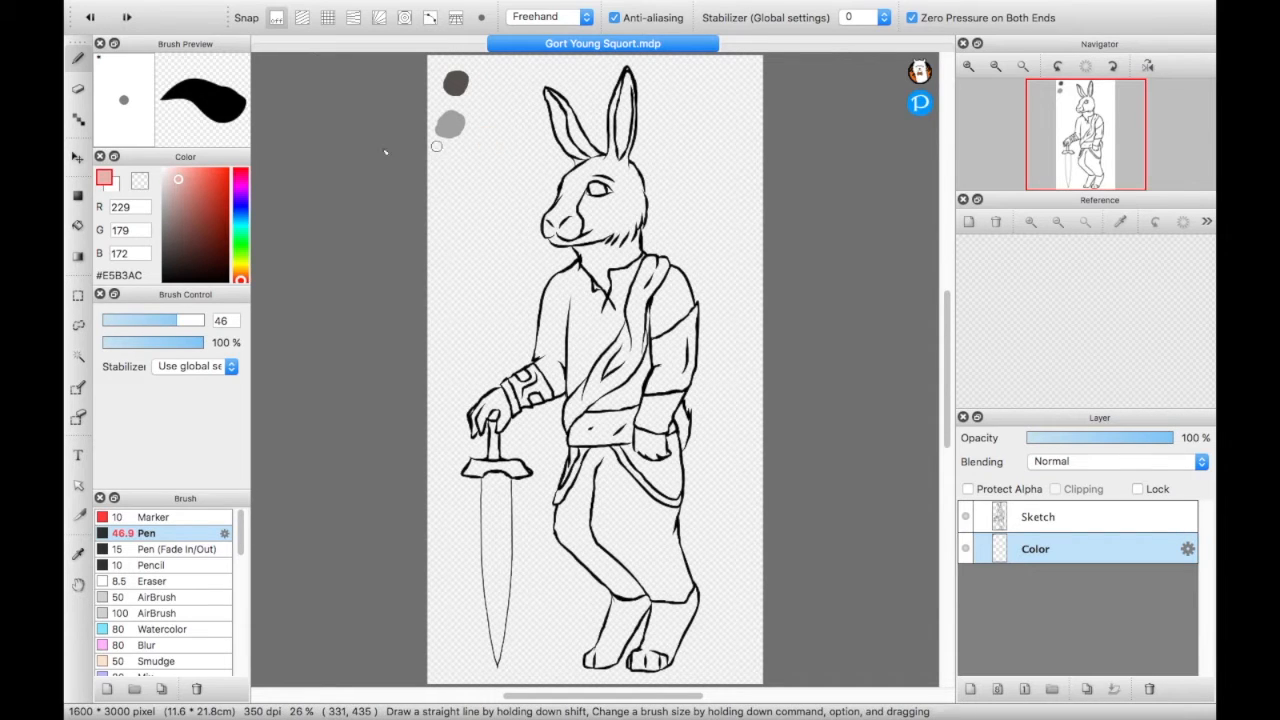
drag(179, 183, 179, 188)
drag(499, 90, 505, 82)
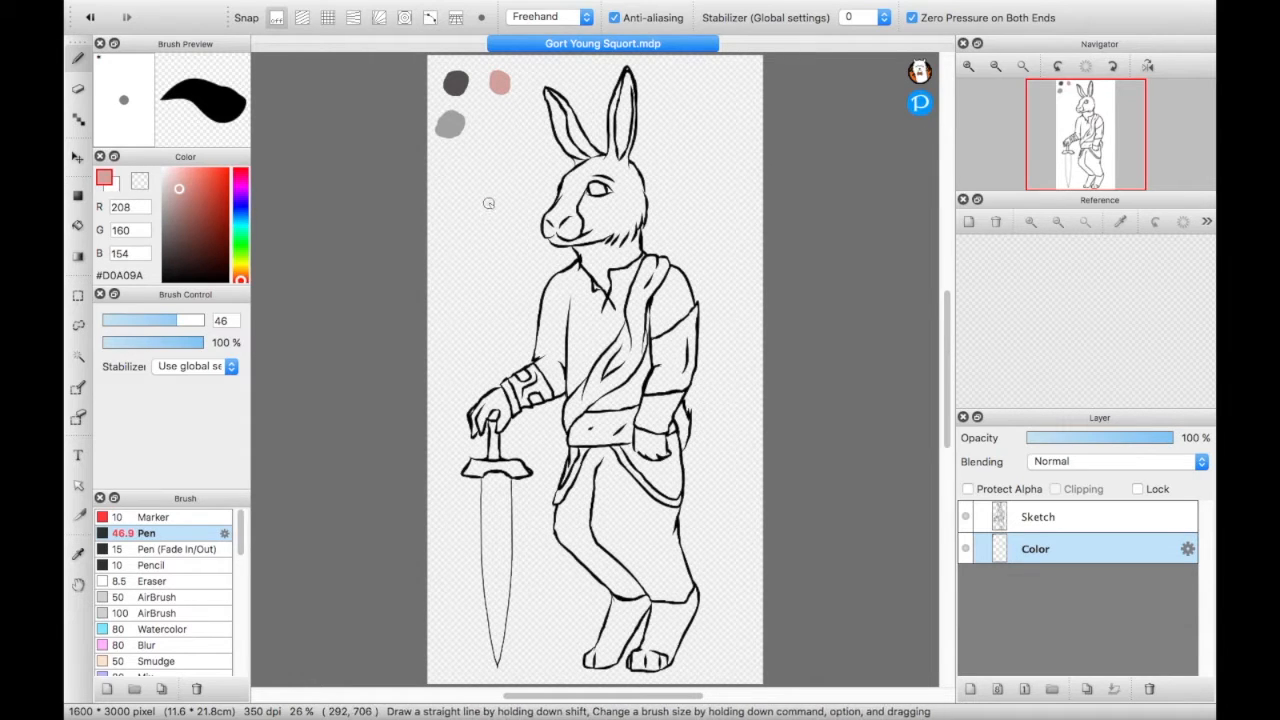
- Replace a trial #D9CDCC swatch with a light grey #D9D9D9 swatch below the pink one
drag(178, 190, 166, 187)
drag(484, 118, 490, 134)
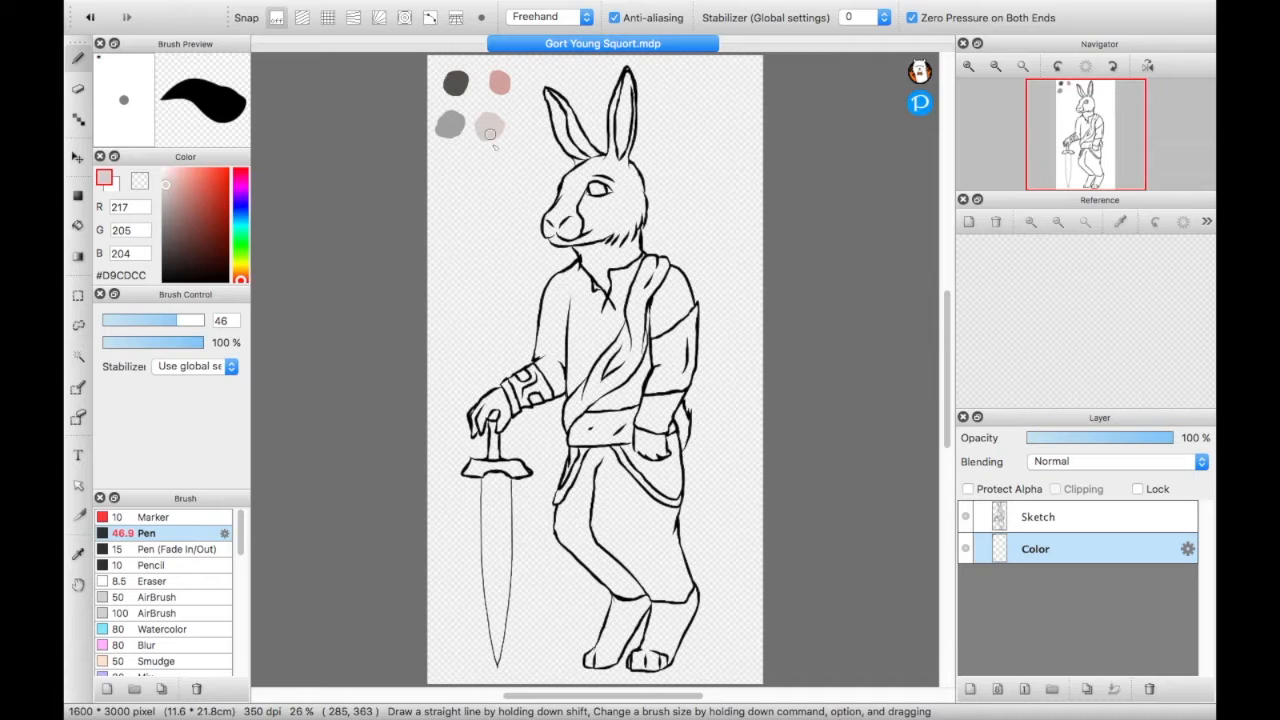
key(super+z)
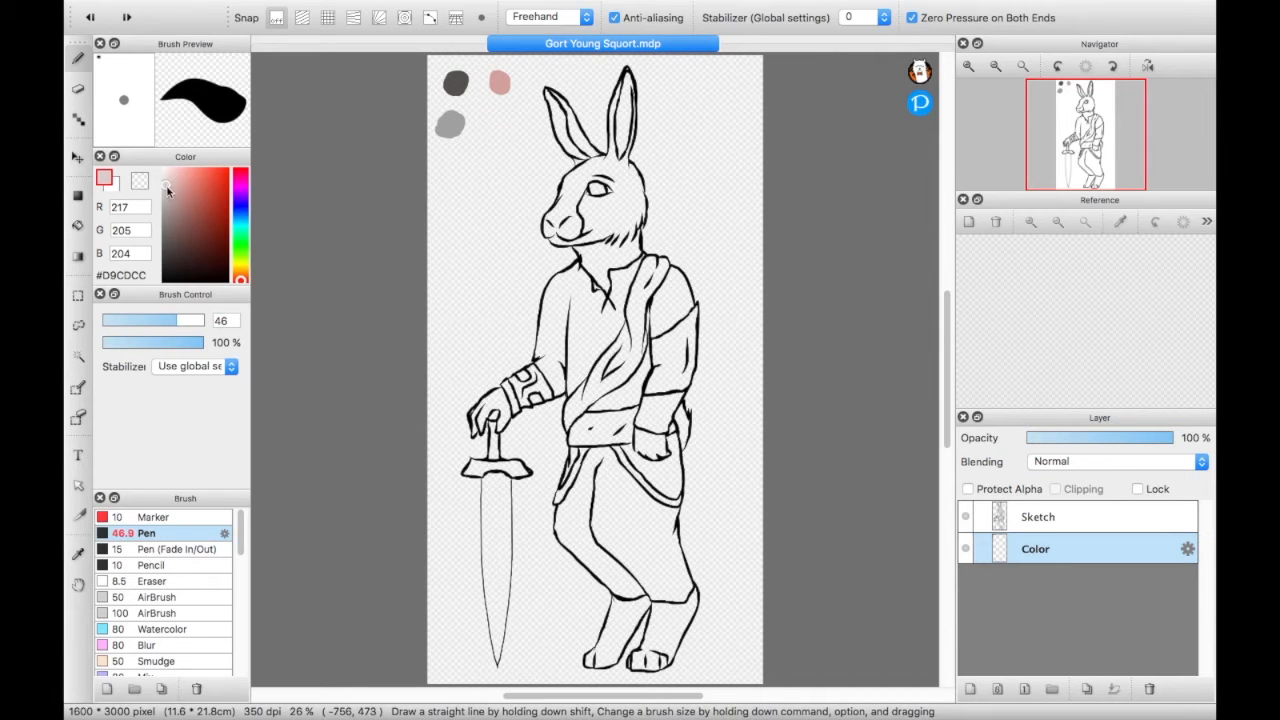
drag(167, 188, 151, 182)
mouse_move(494, 132)
mouse_down()
mouse_move(496, 118)
mouse_move(502, 131)
mouse_up()
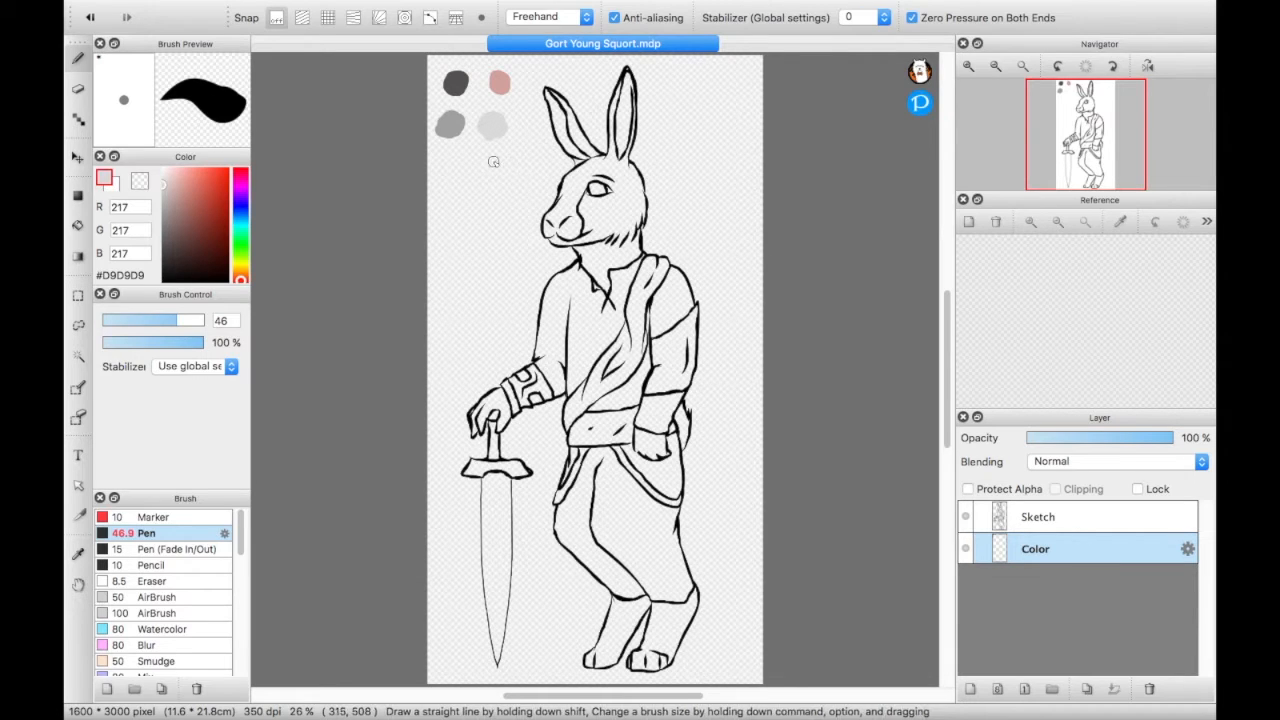
- Select the rabbit's head, neck and ear areas with the Magic Wand, adding each enclosed region to the selection
click(79, 356)
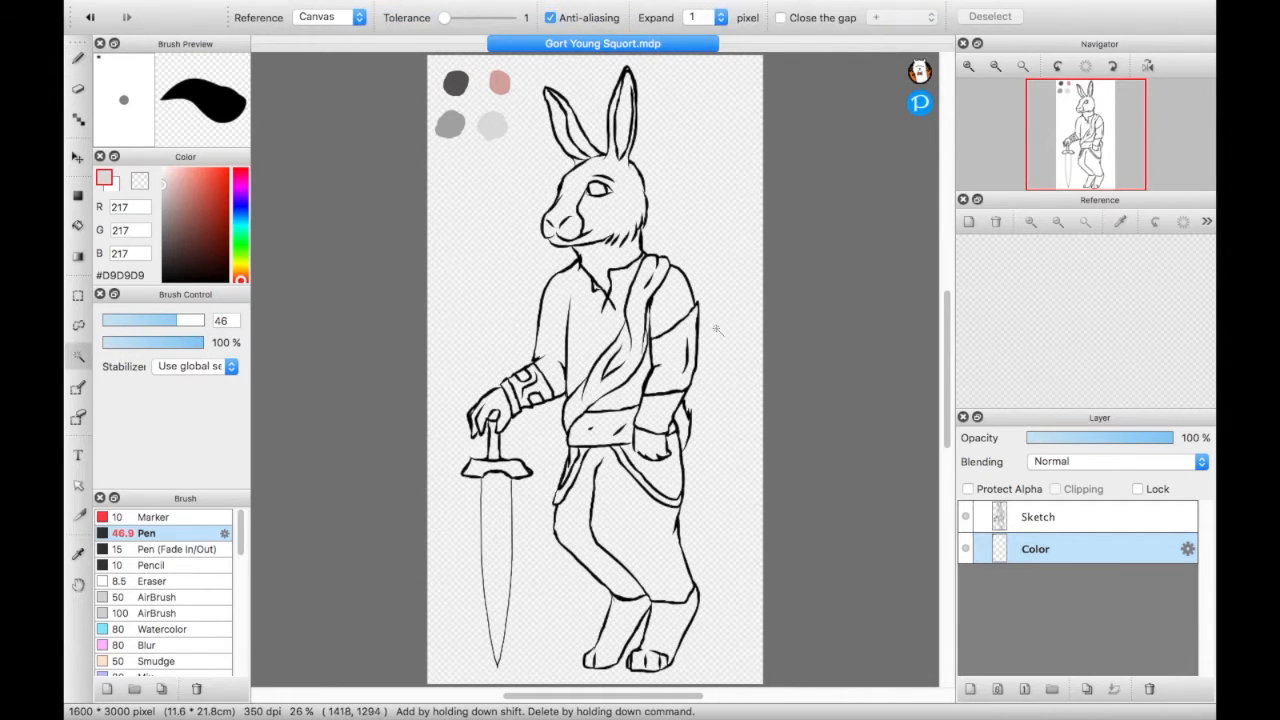
click(595, 191)
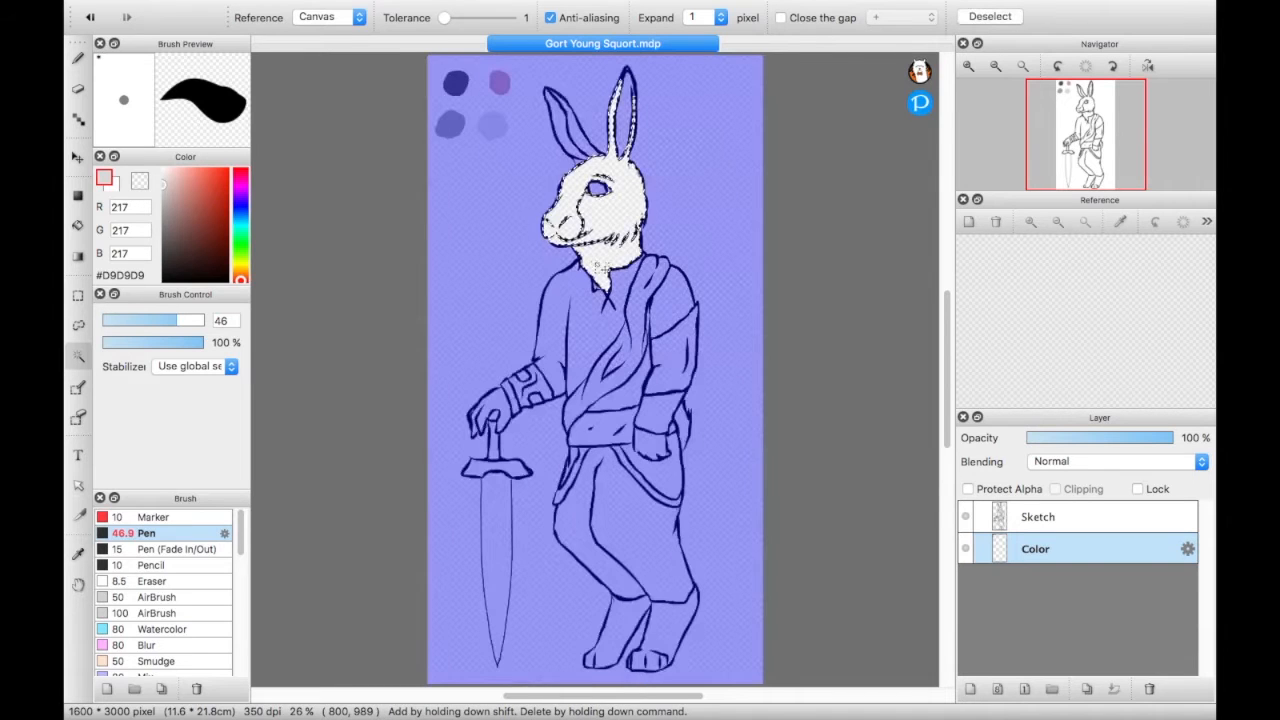
shift+click(579, 162)
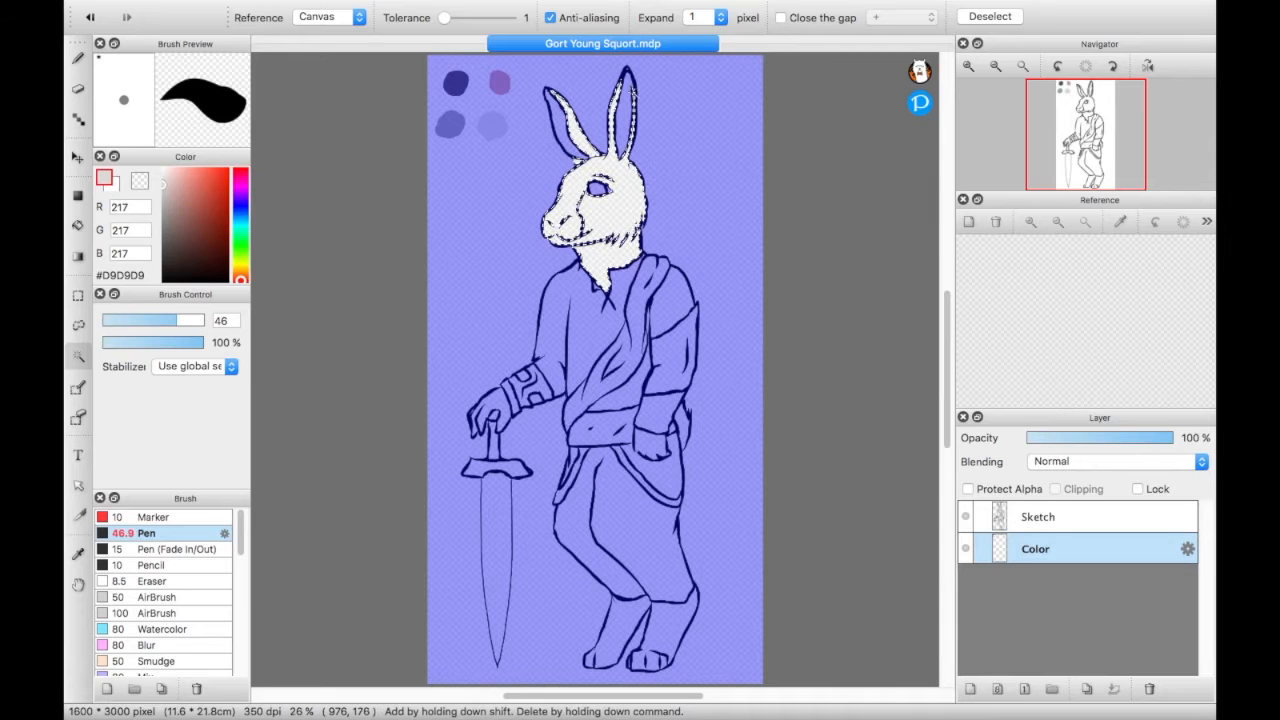
shift+click(636, 104)
key(super+z)
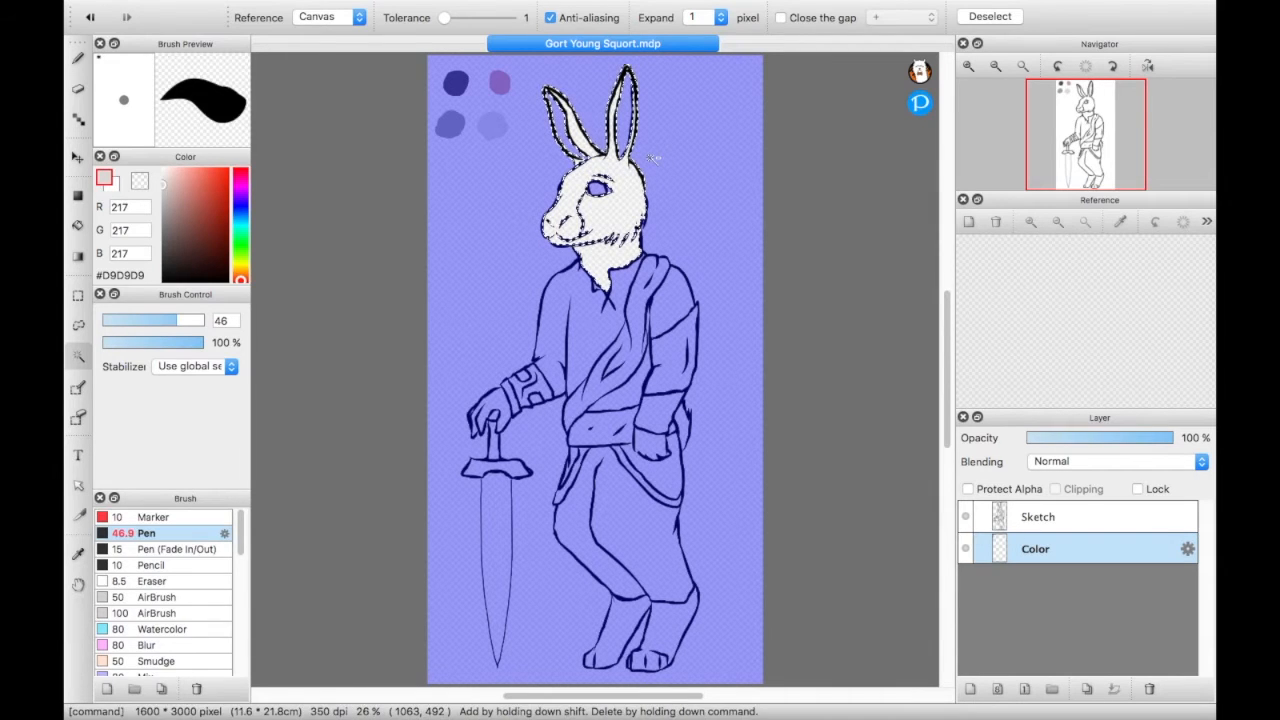
click(967, 66)
drag(1087, 142, 1090, 108)
click(613, 254)
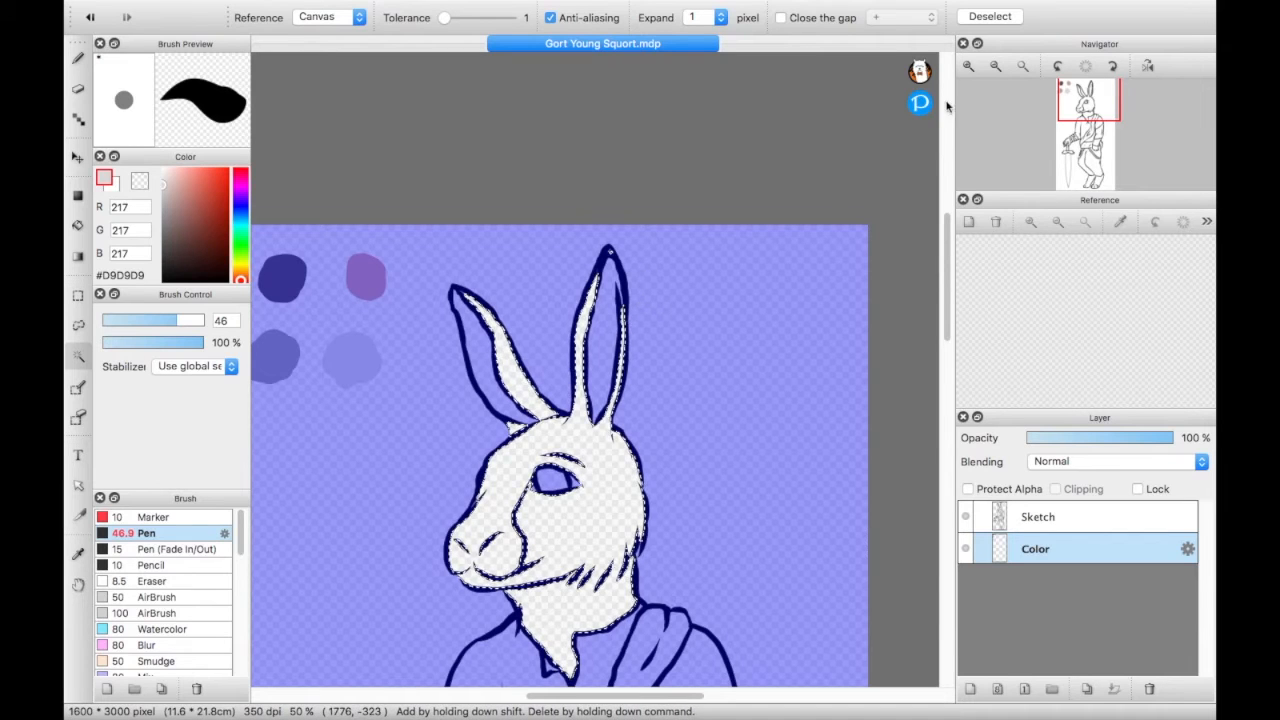
- Add both of the rabbit's hands, the feet and the tail to the Magic Wand selection
mouse_move(1060, 77)
click(996, 66)
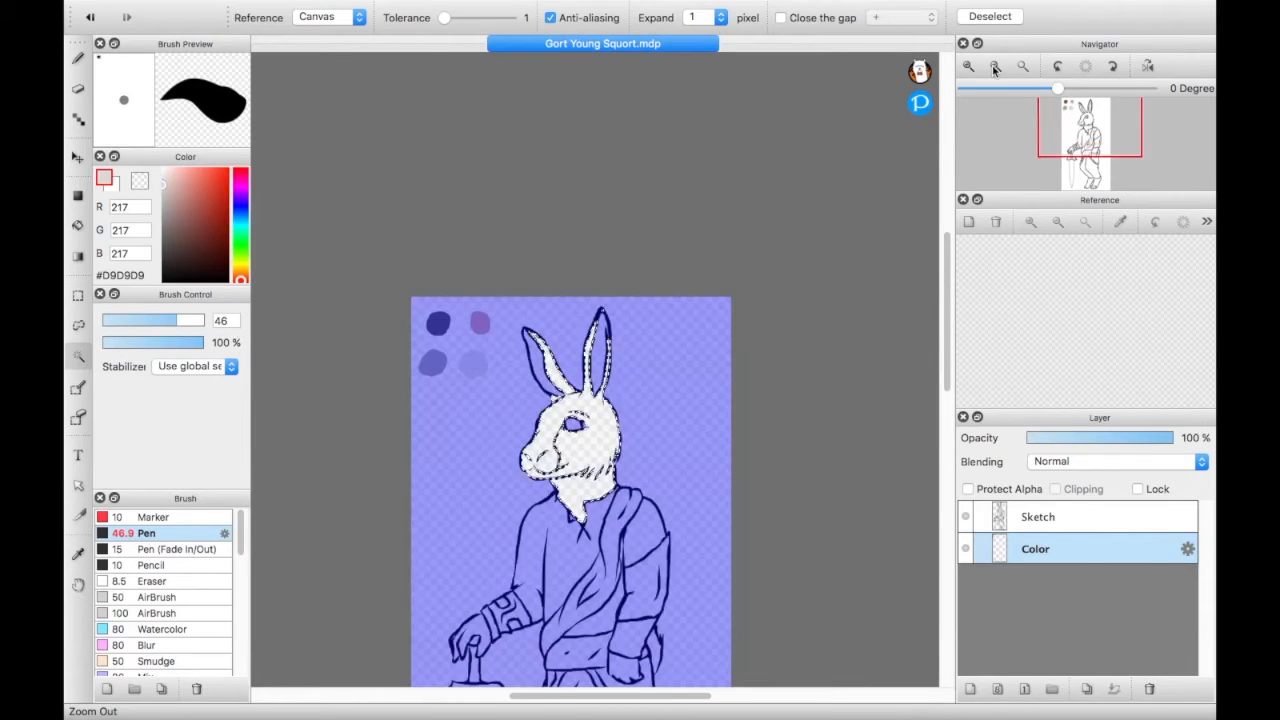
drag(1073, 136, 1077, 157)
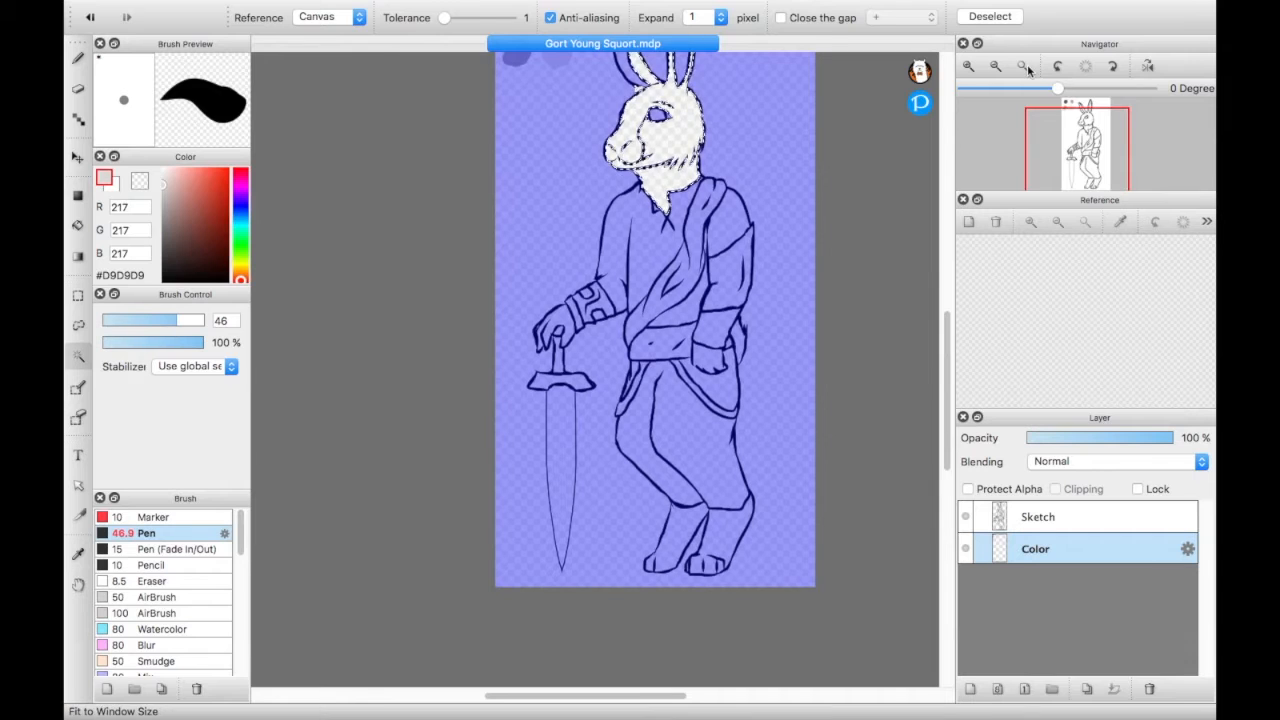
click(1024, 68)
click(671, 316)
key(shift)
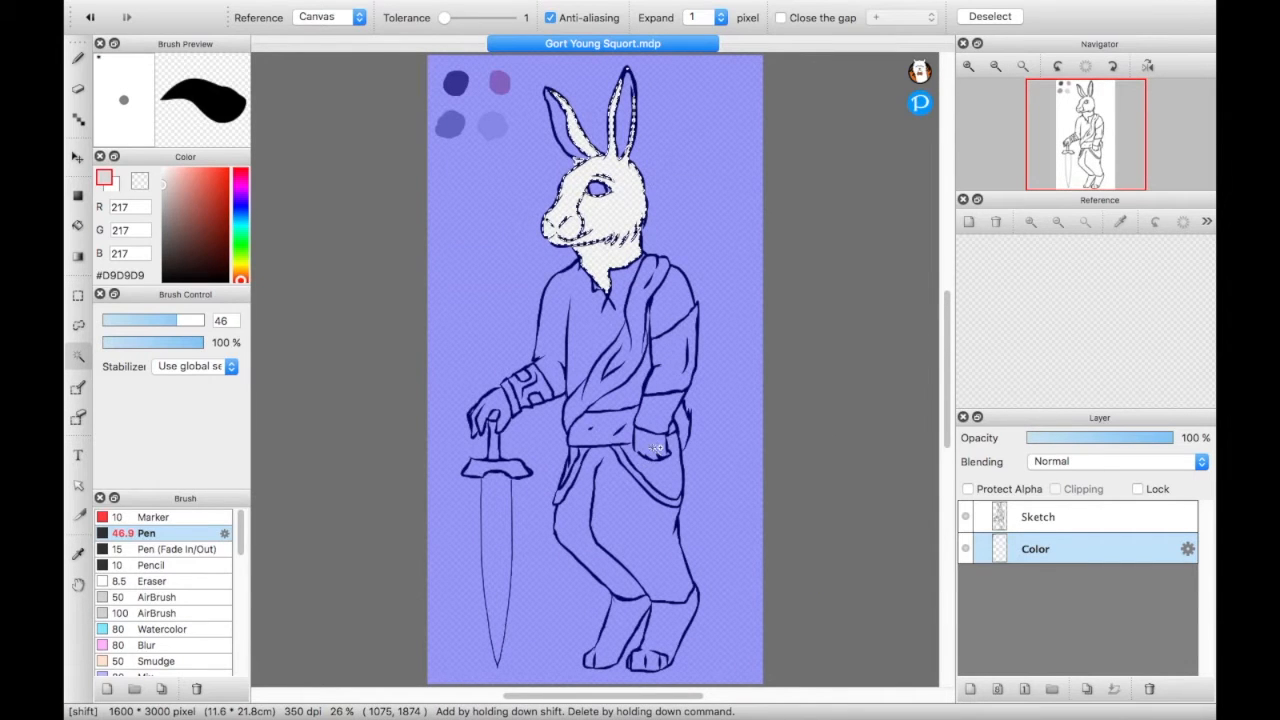
shift+click(497, 401)
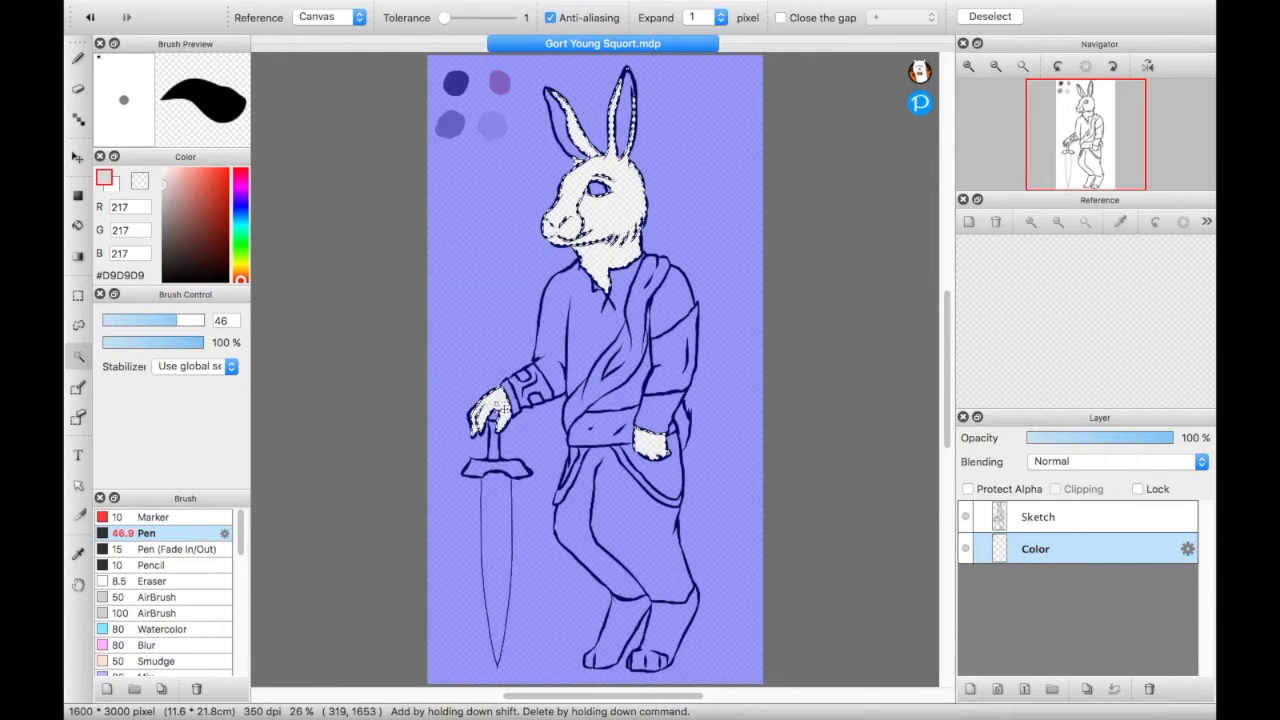
key(shift)
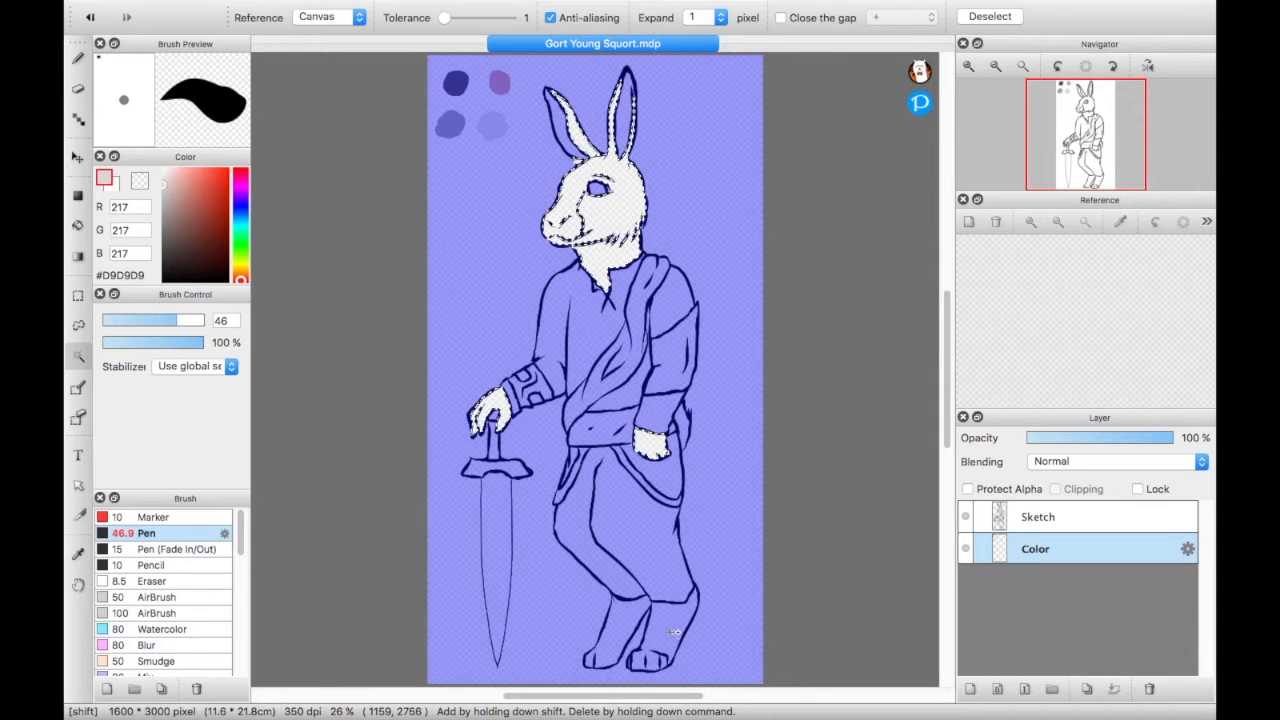
shift+click(618, 637)
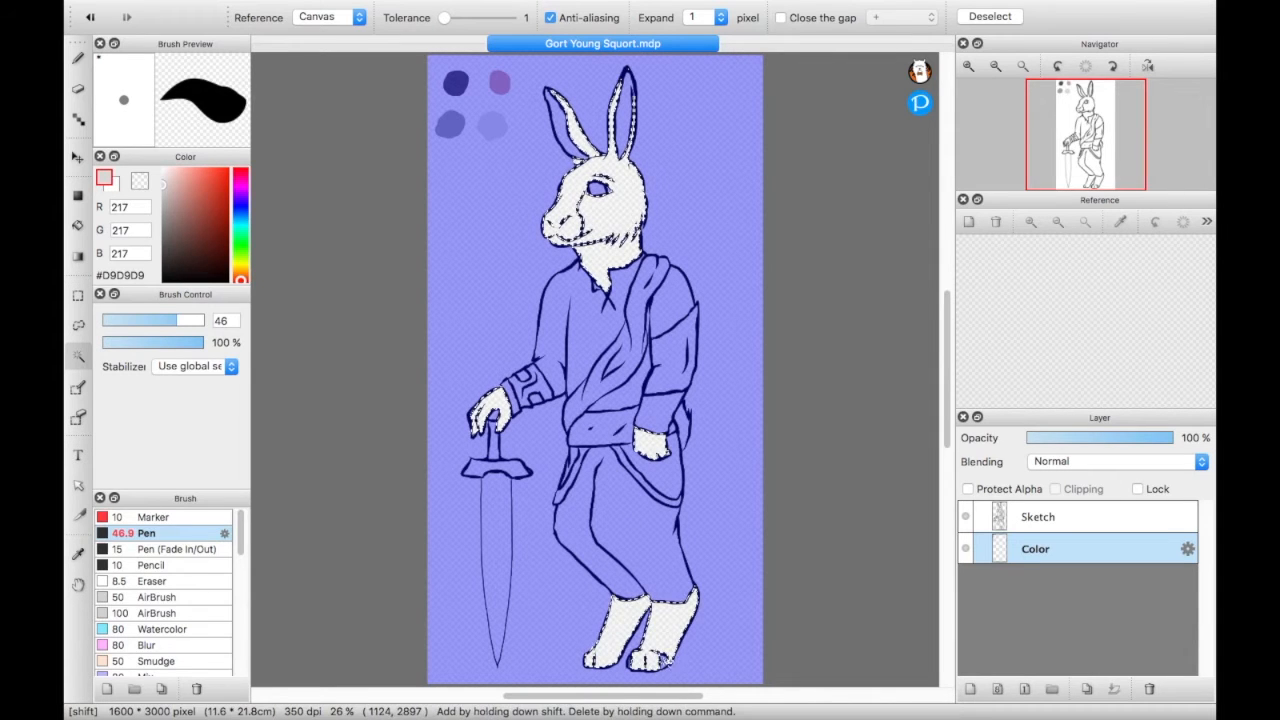
key(shift)
shift+click(684, 420)
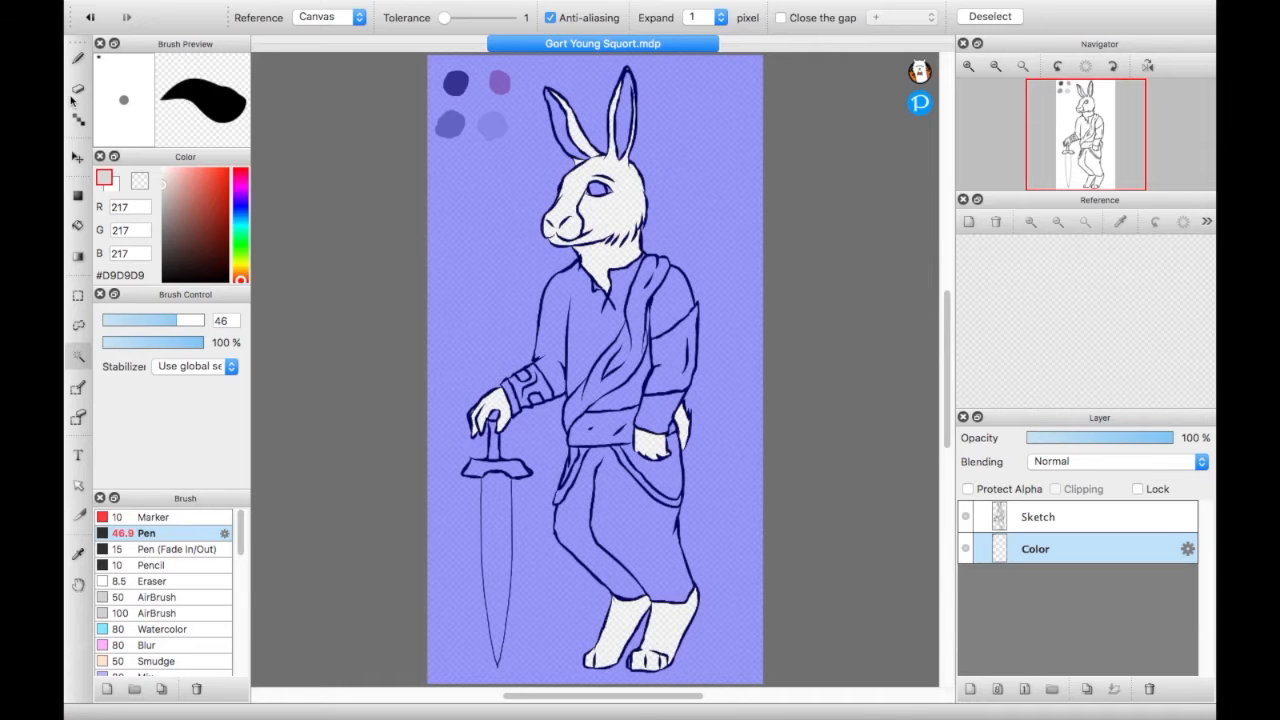
- Try painting the rabbit's face with the pen in the dark grey #555050 sampled from the swatch, and undo the strokes
click(78, 57)
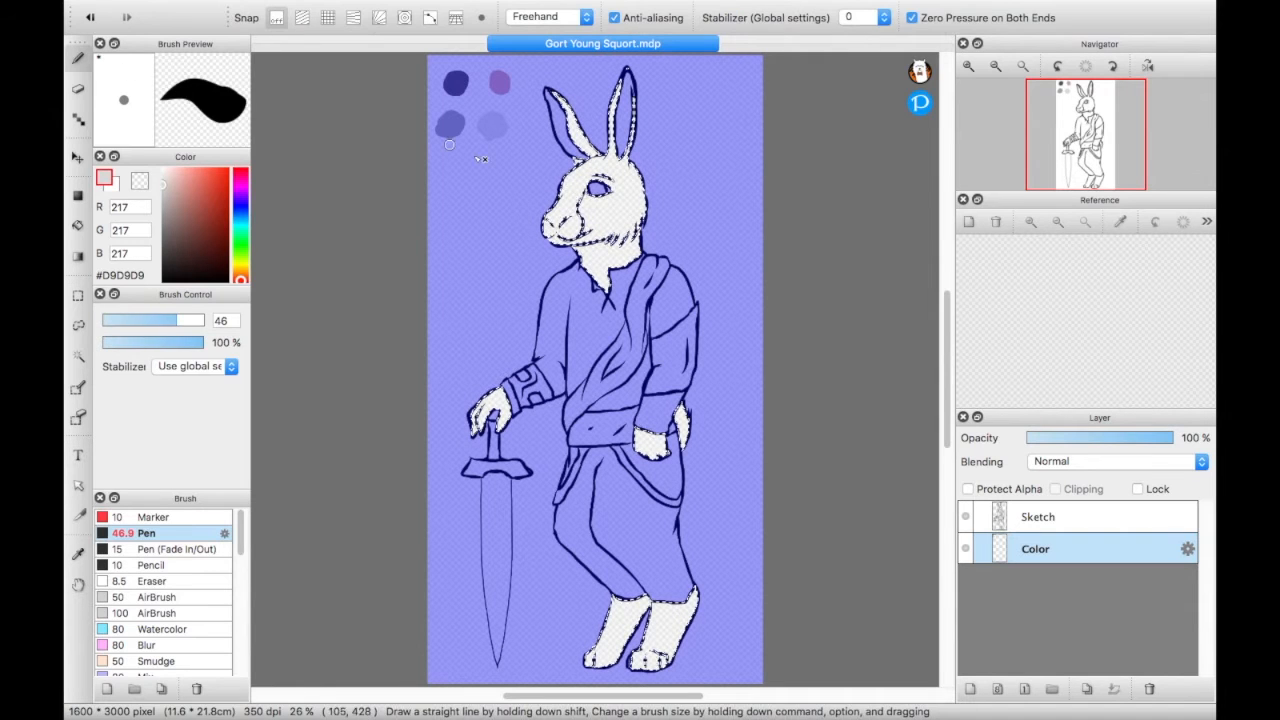
alt+click(463, 85)
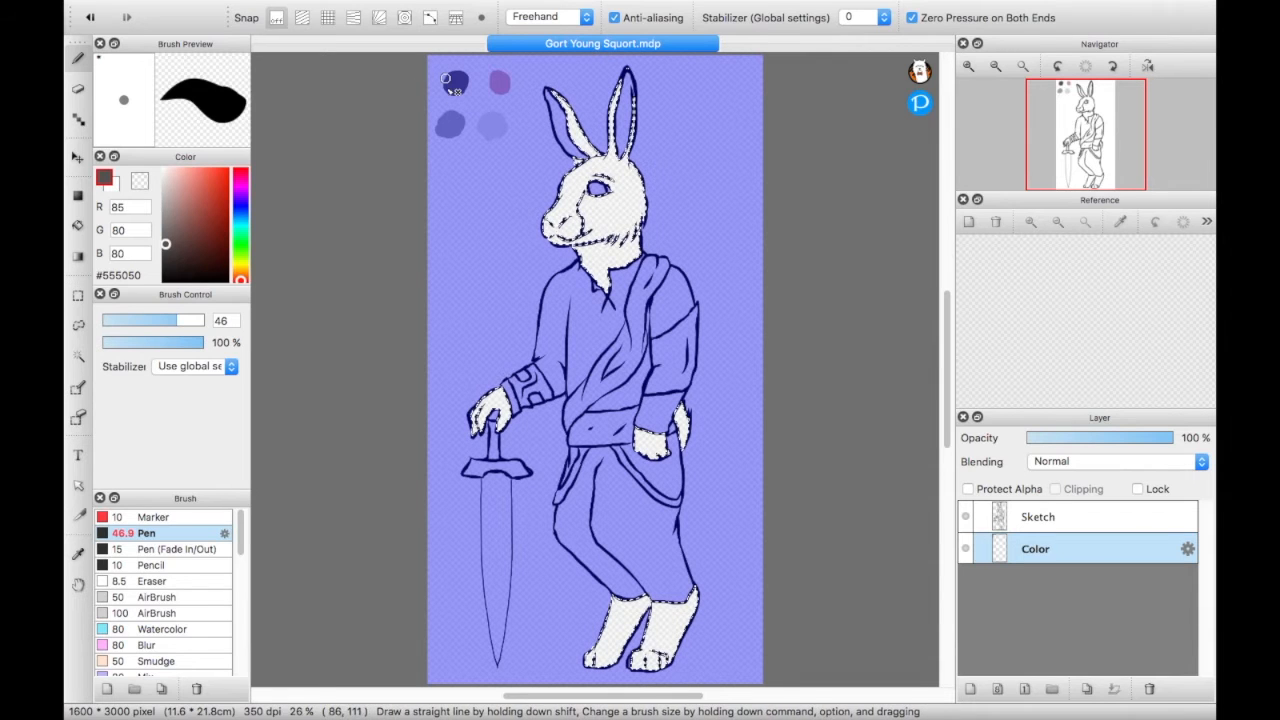
alt+click(451, 129)
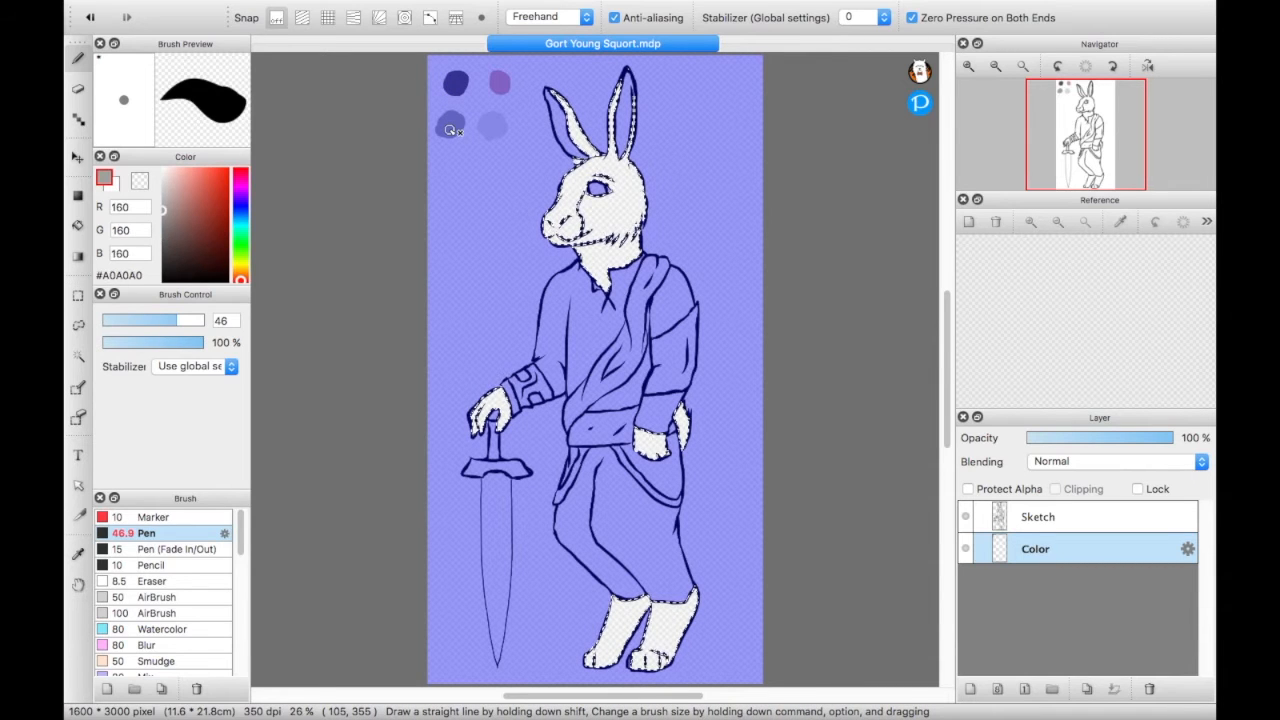
alt+click(455, 82)
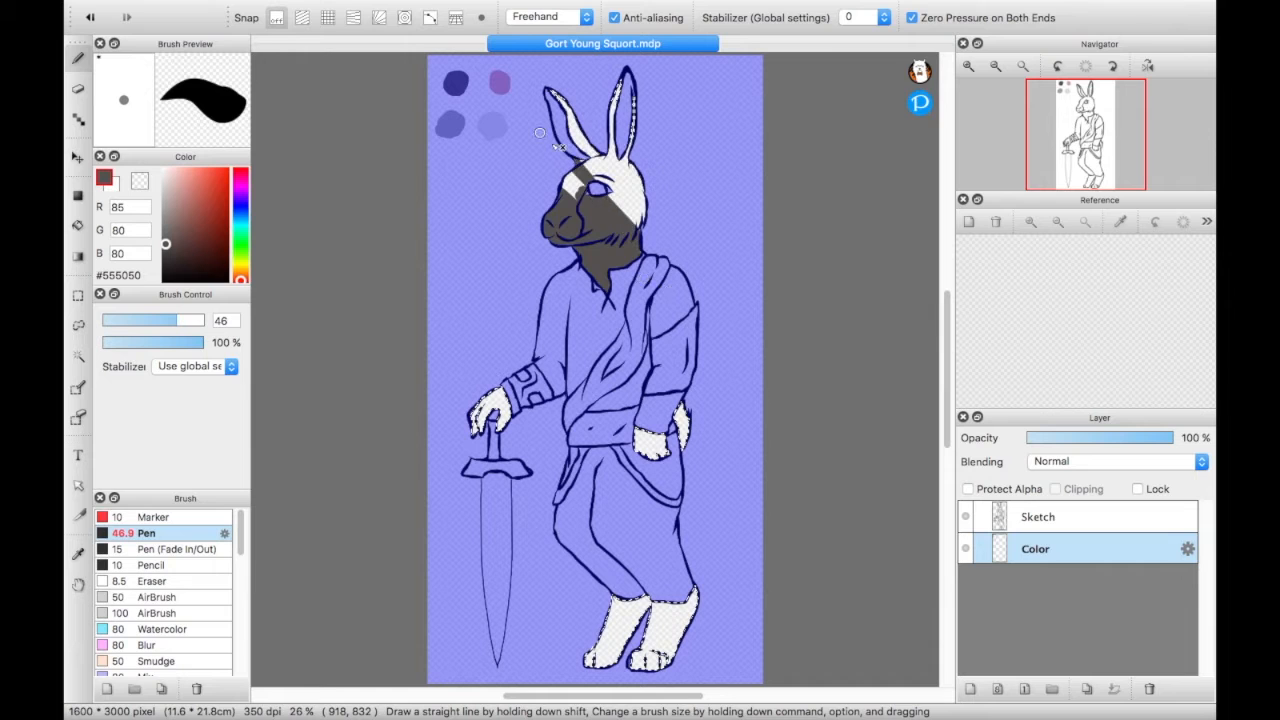
shift+click(569, 183)
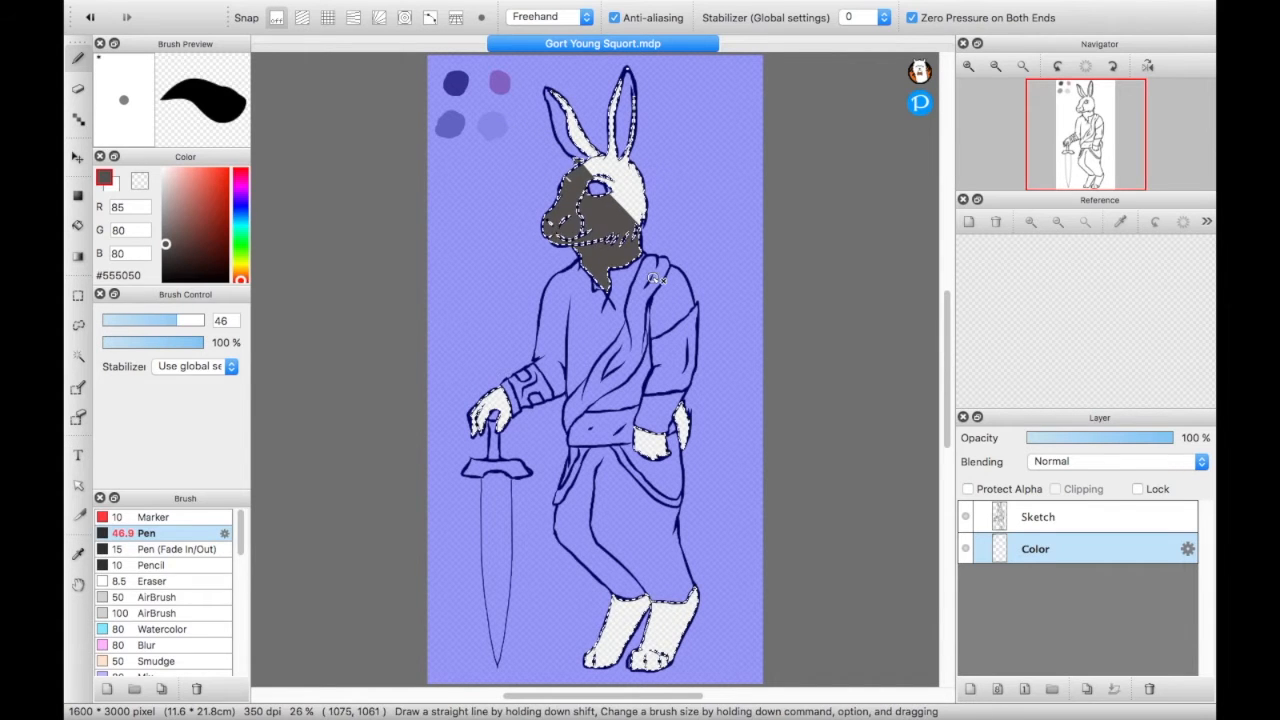
key(super+z)
key(super+z)
key(super+shift+z)
key(super+z)
key(super+shift+z)
- Set the pen color to #645F5F and paint the rabbit's muzzle, lower face and neck within the selection
drag(166, 248, 166, 240)
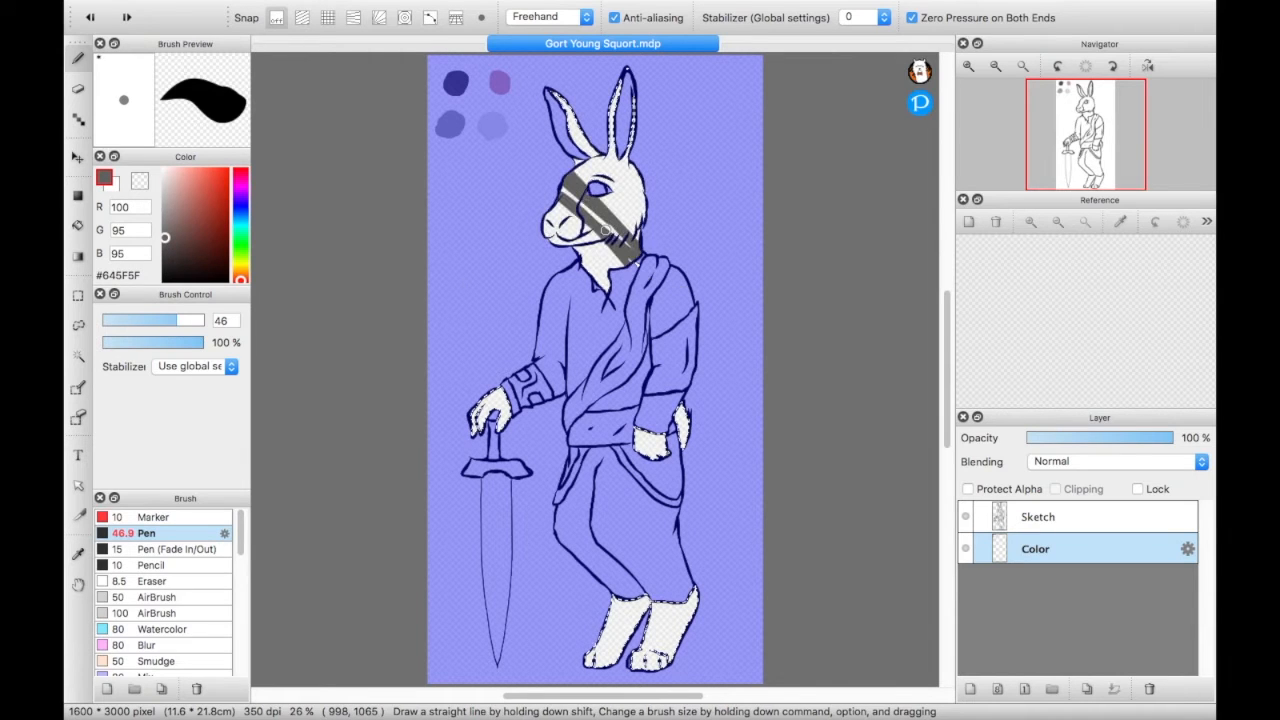
mouse_move(607, 226)
mouse_down()
mouse_move(537, 194)
mouse_move(610, 271)
mouse_move(600, 244)
mouse_move(525, 174)
mouse_move(548, 214)
mouse_move(526, 204)
mouse_move(573, 271)
mouse_up()
drag(539, 163, 605, 224)
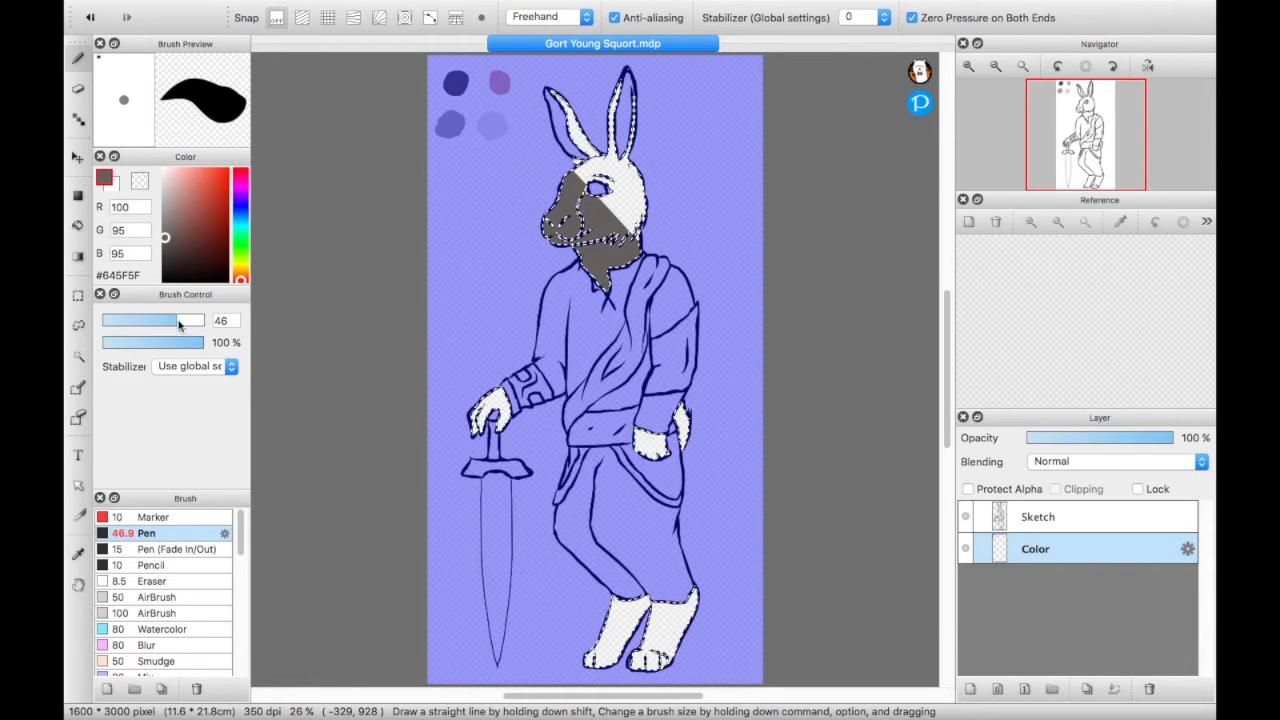
- Raise the pen size to 128 and fill the rest of the head, the ears, hands, tail and feet with #645F5F
drag(176, 320, 201, 320)
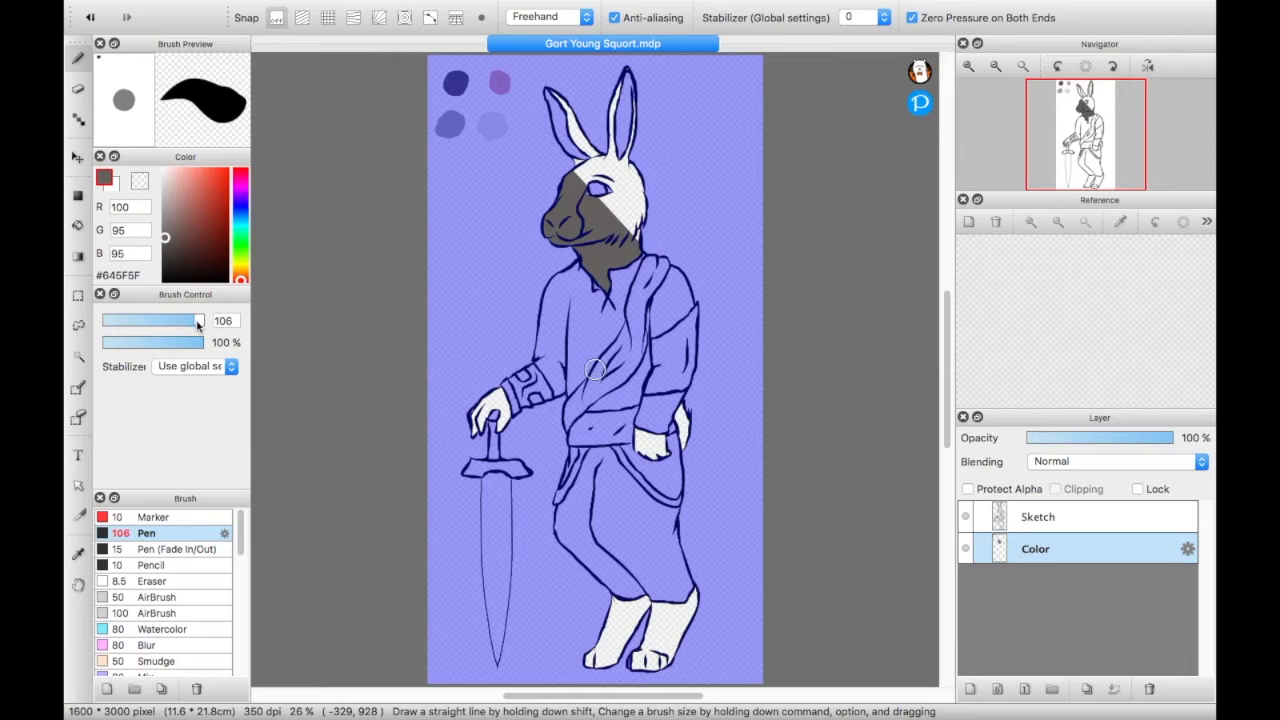
mouse_move(626, 303)
mouse_down()
mouse_move(670, 256)
mouse_move(574, 184)
mouse_move(652, 262)
mouse_move(540, 121)
mouse_move(650, 232)
mouse_move(605, 160)
mouse_move(615, 153)
mouse_move(674, 227)
mouse_move(620, 67)
mouse_move(610, 220)
mouse_move(632, 258)
mouse_up()
mouse_move(510, 420)
mouse_down()
mouse_move(477, 385)
mouse_move(511, 441)
mouse_move(467, 443)
mouse_up()
mouse_move(676, 505)
mouse_down()
mouse_move(668, 482)
mouse_move(633, 492)
mouse_up()
mouse_move(656, 608)
mouse_down()
mouse_move(660, 652)
mouse_move(717, 618)
mouse_up()
mouse_move(635, 665)
mouse_down()
mouse_move(605, 625)
mouse_move(595, 655)
mouse_up()
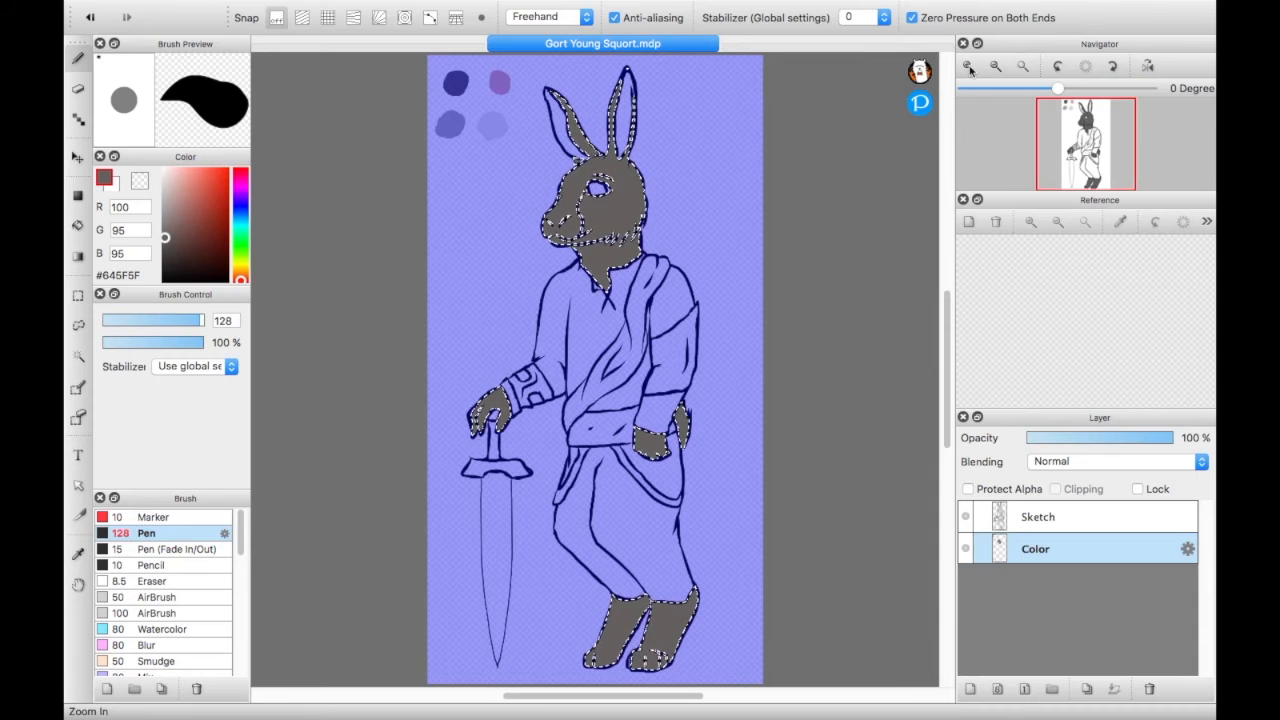
- Try adding the outer finger edge of the hand on the sword to the selection, undo it, and return to the pen
click(968, 67)
click(968, 67)
mouse_move(1091, 145)
mouse_down()
mouse_move(1066, 155)
mouse_move(1078, 149)
mouse_up()
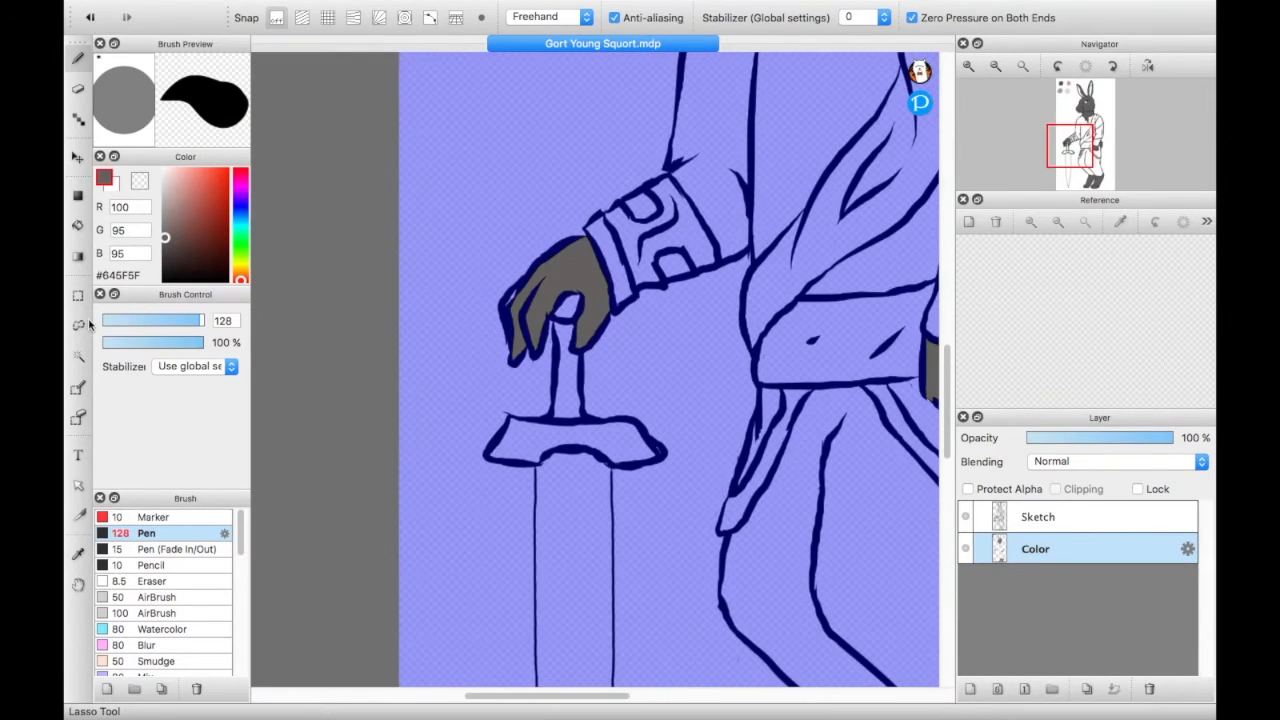
click(78, 352)
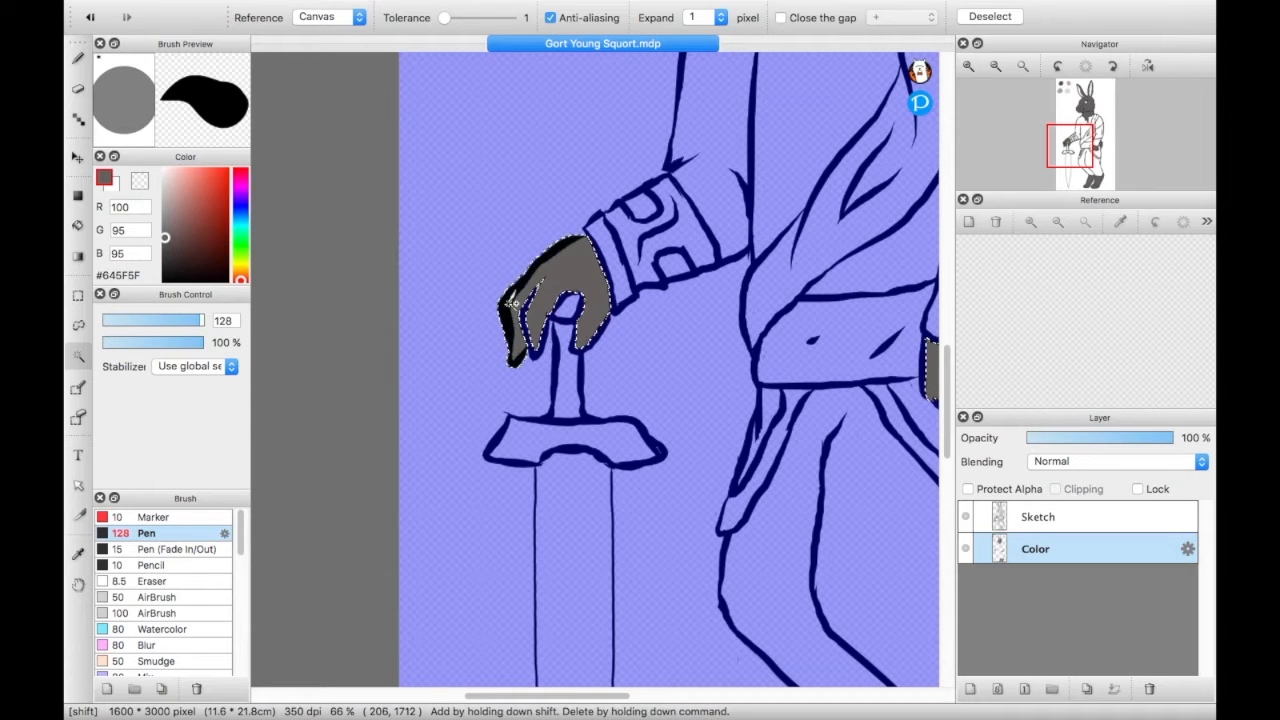
key(super+z)
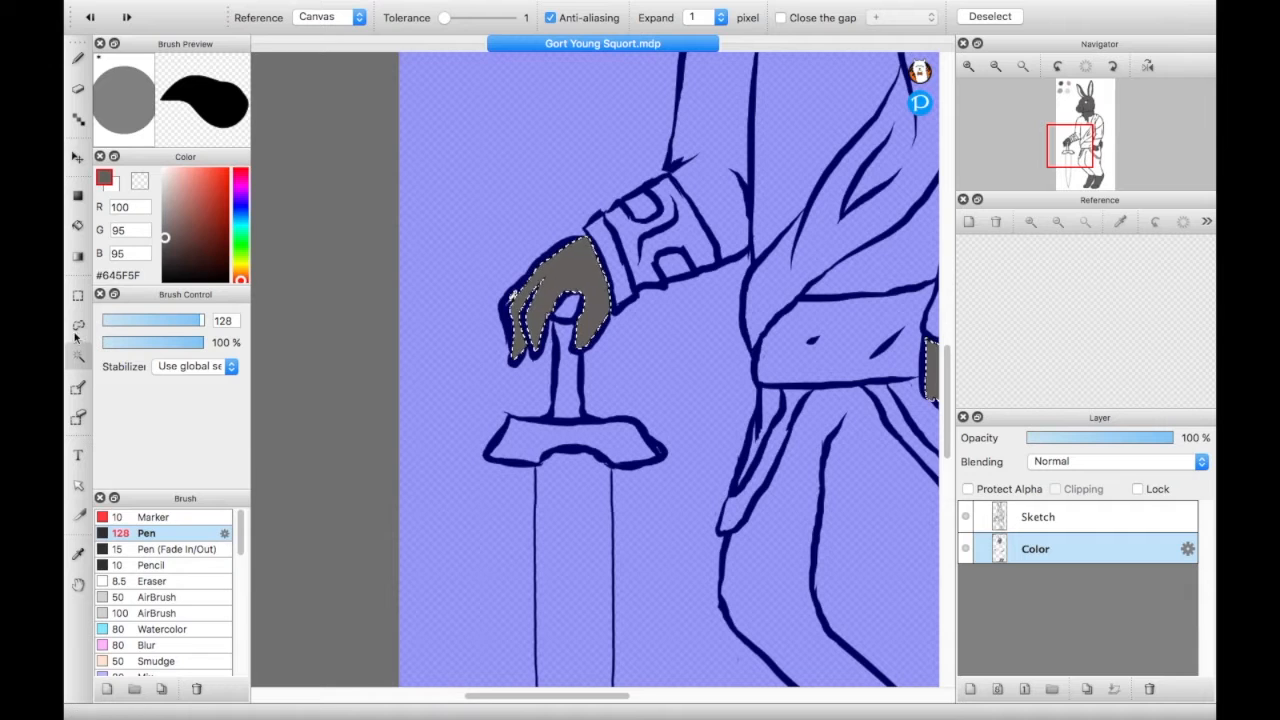
click(78, 58)
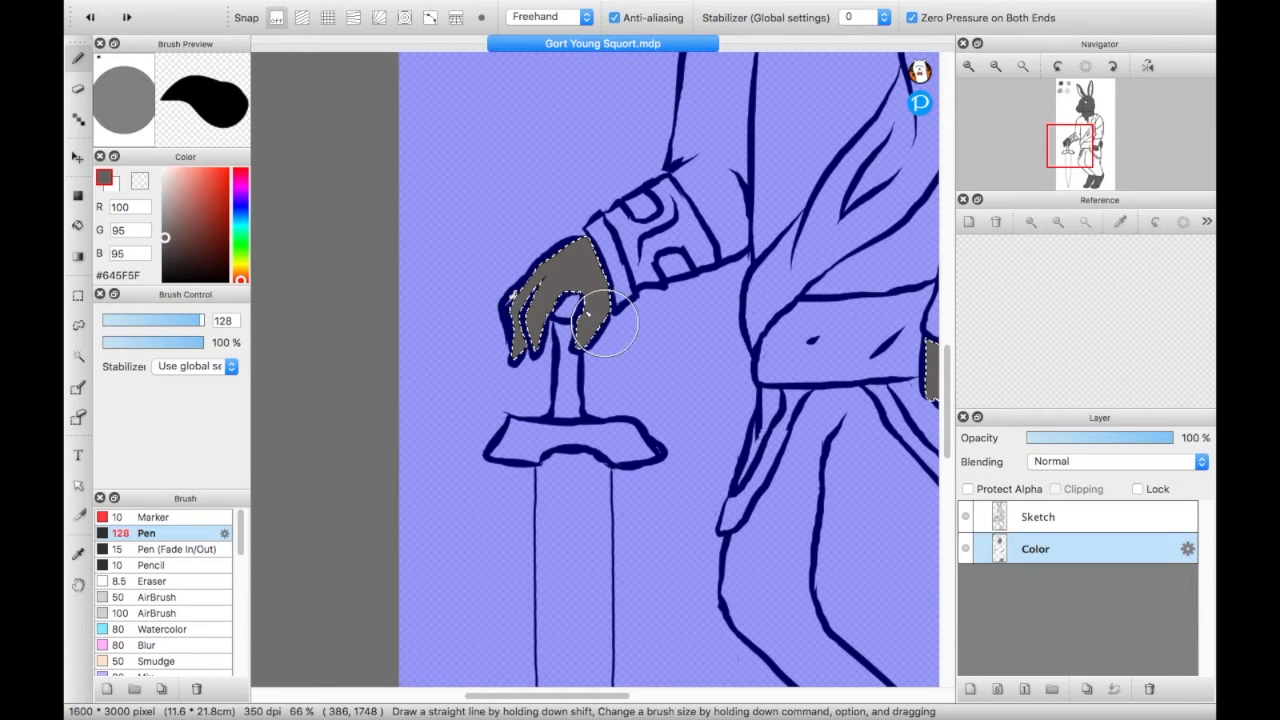
- Finish filling the hand on the sword with #645F5F, reduce the pen size to 49, and sample #A0A0A0 from the mid-grey swatch
drag(523, 335, 530, 340)
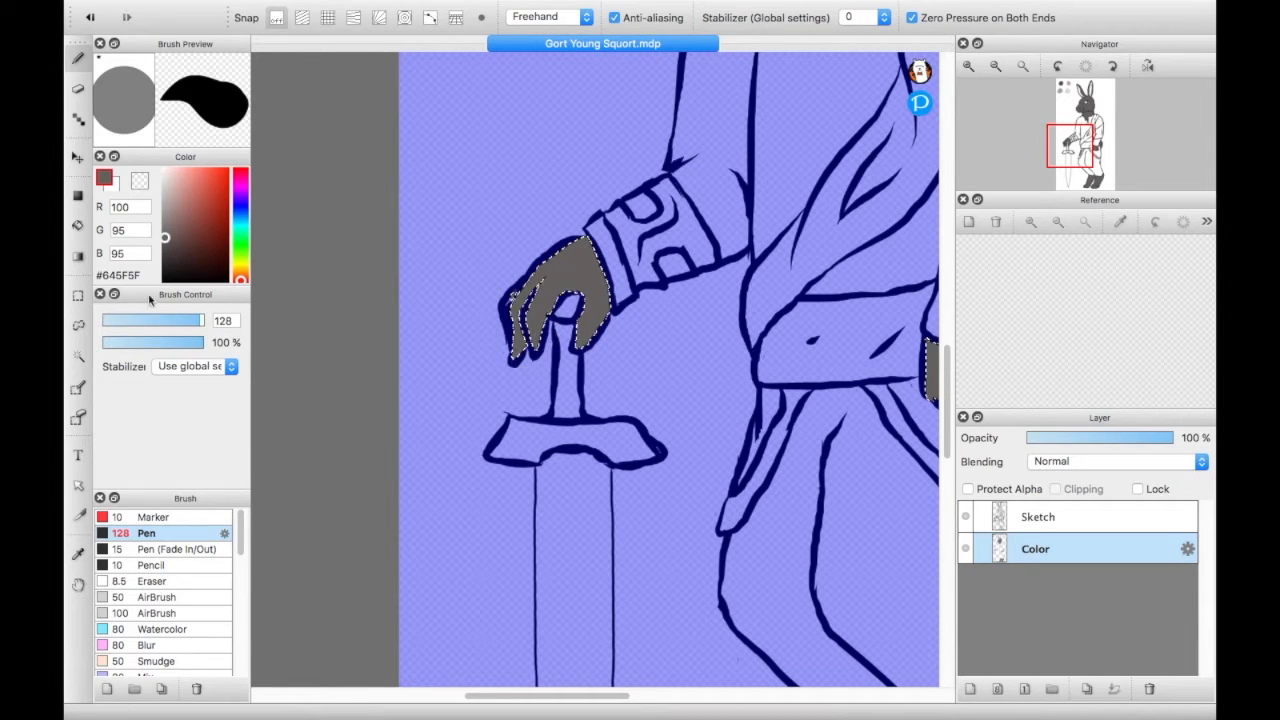
drag(196, 322, 179, 320)
scroll(721, 353, down, 2)
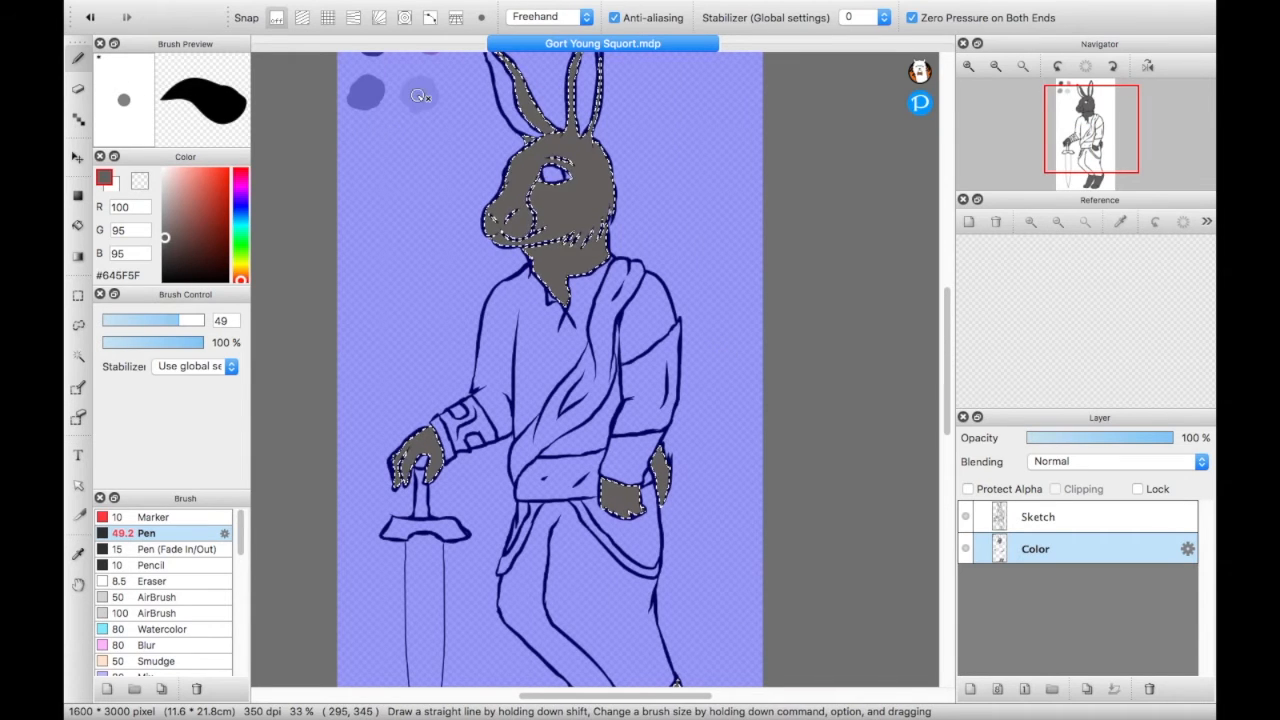
mouse_move(1090, 143)
mouse_down()
mouse_move(1073, 143)
mouse_move(1078, 130)
mouse_up()
right_click(472, 201)
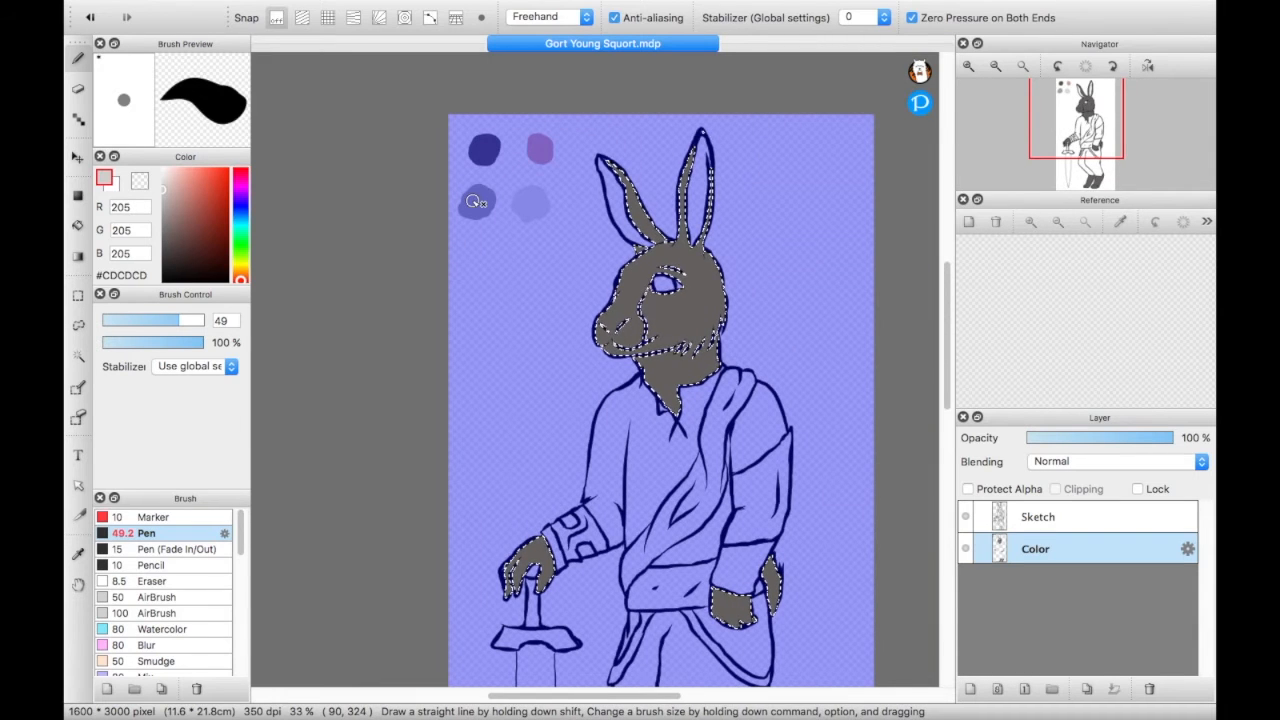
right_click(473, 201)
- Paint the rabbit's muzzle, nose bridge and the front of the face up to the brow in #A0A0A0
mouse_move(624, 334)
mouse_down()
mouse_move(612, 332)
mouse_move(633, 326)
mouse_up()
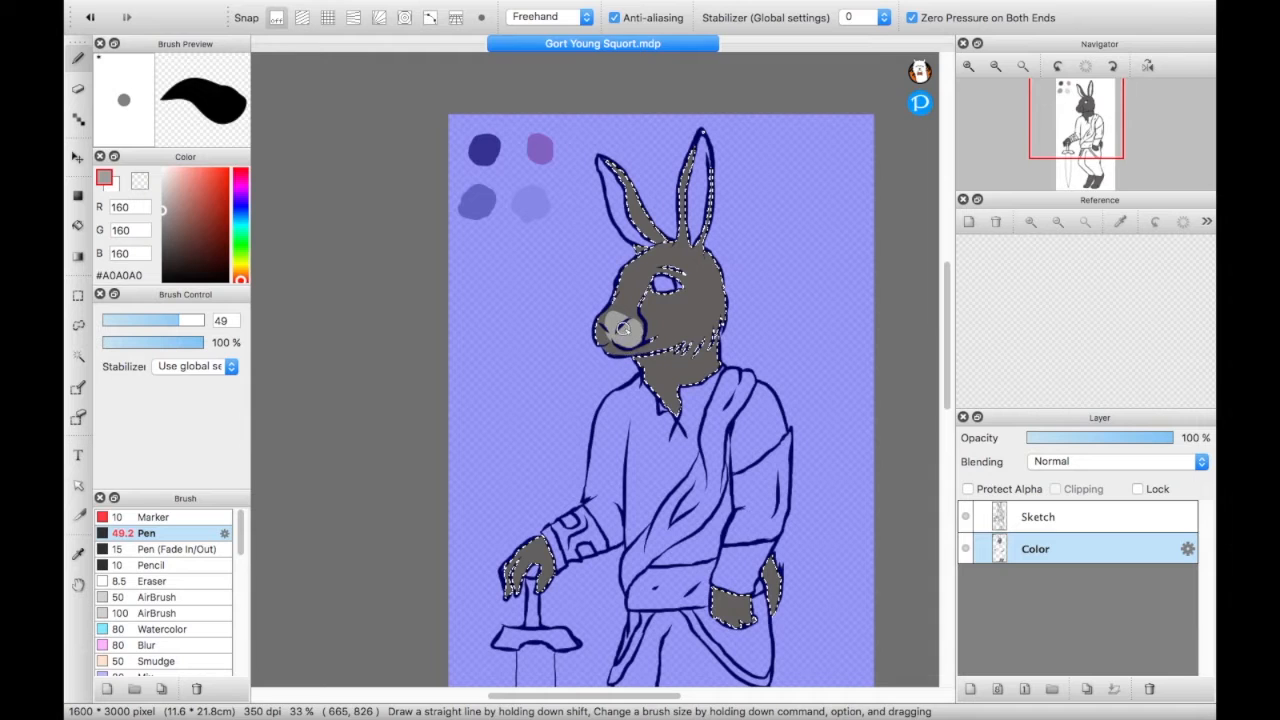
mouse_move(626, 326)
mouse_down()
mouse_move(640, 292)
mouse_move(620, 326)
mouse_move(626, 276)
mouse_up()
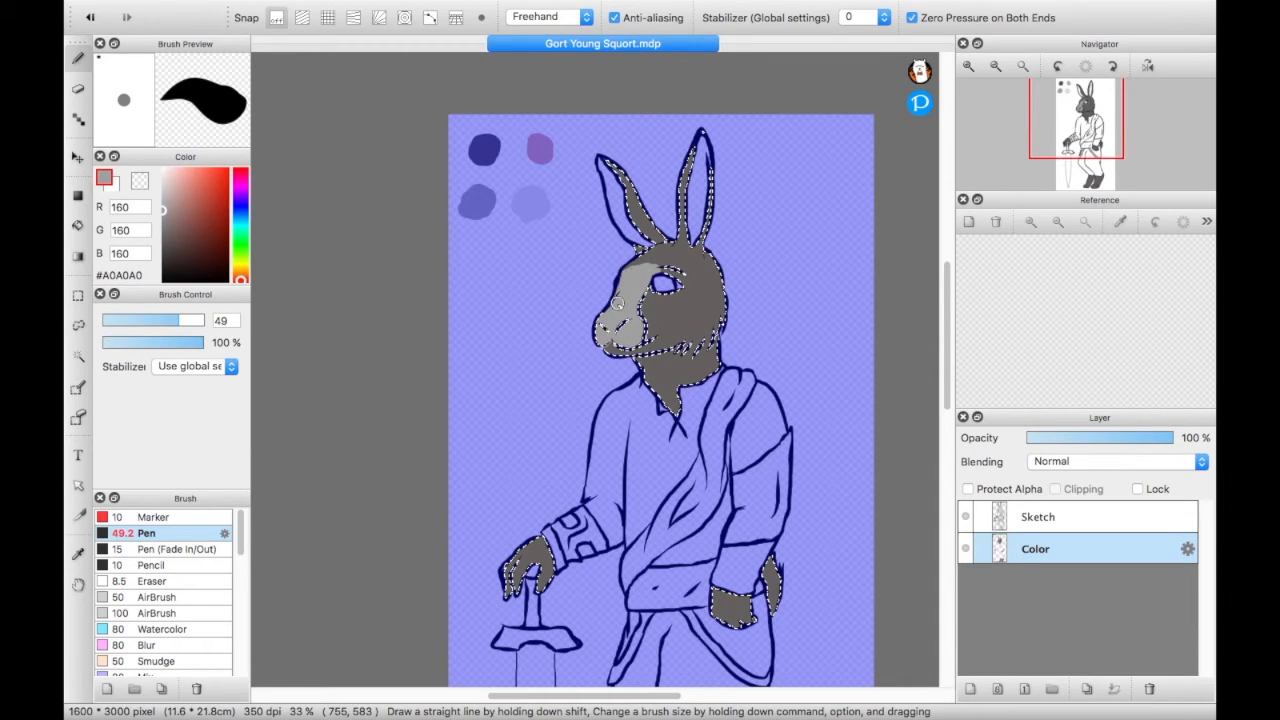
drag(632, 274, 624, 293)
key(super+z)
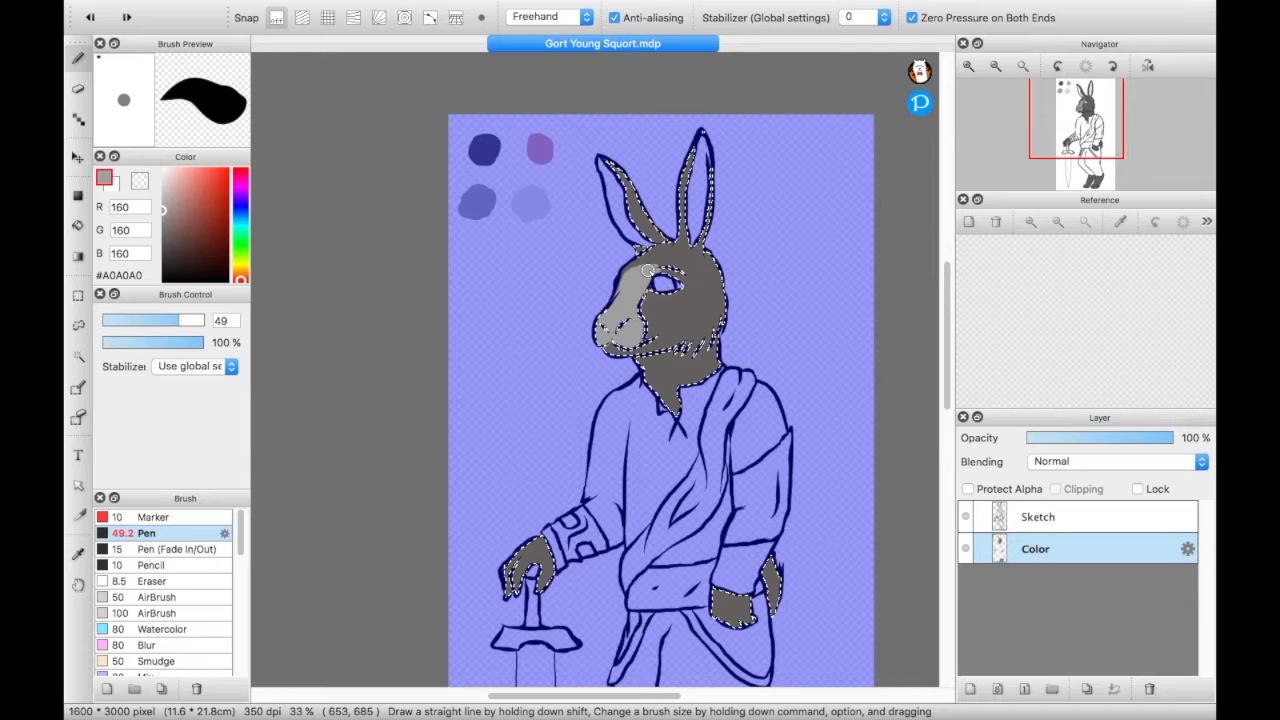
drag(652, 270, 636, 284)
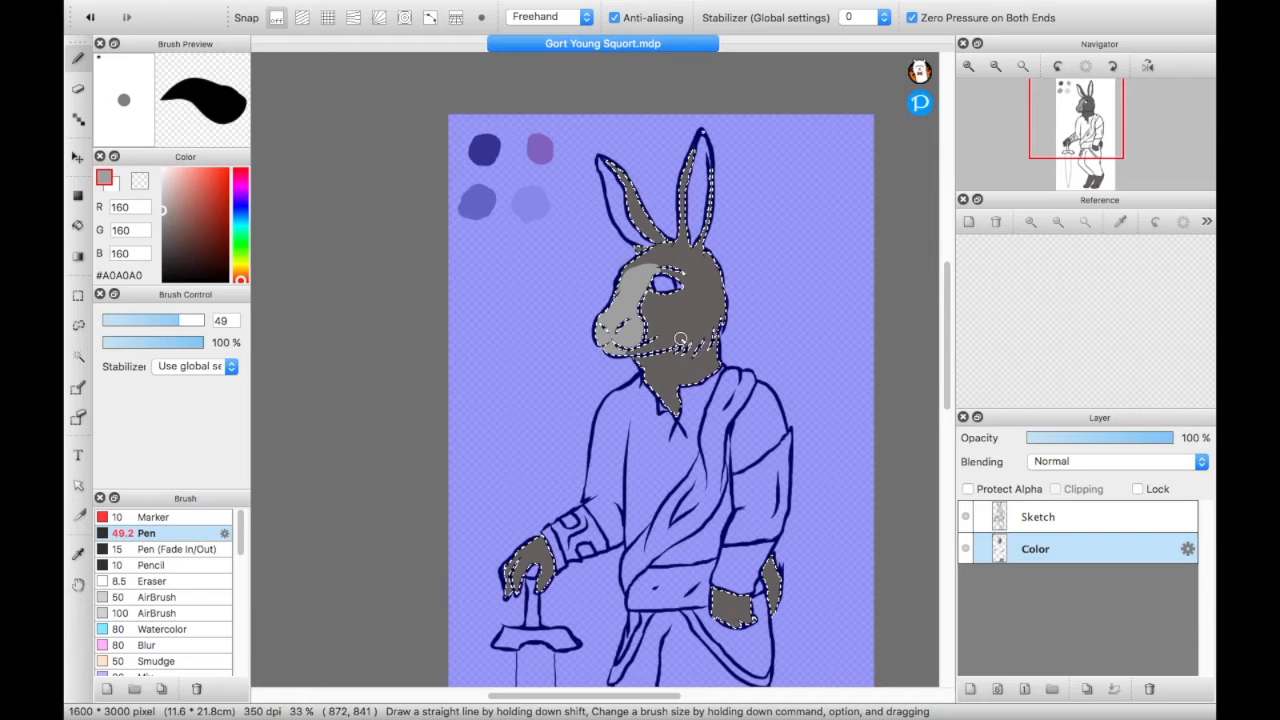
- Try painting a #A0A0A0 patch along the back of the cheek and jaw fur, and undo it
drag(712, 340, 718, 324)
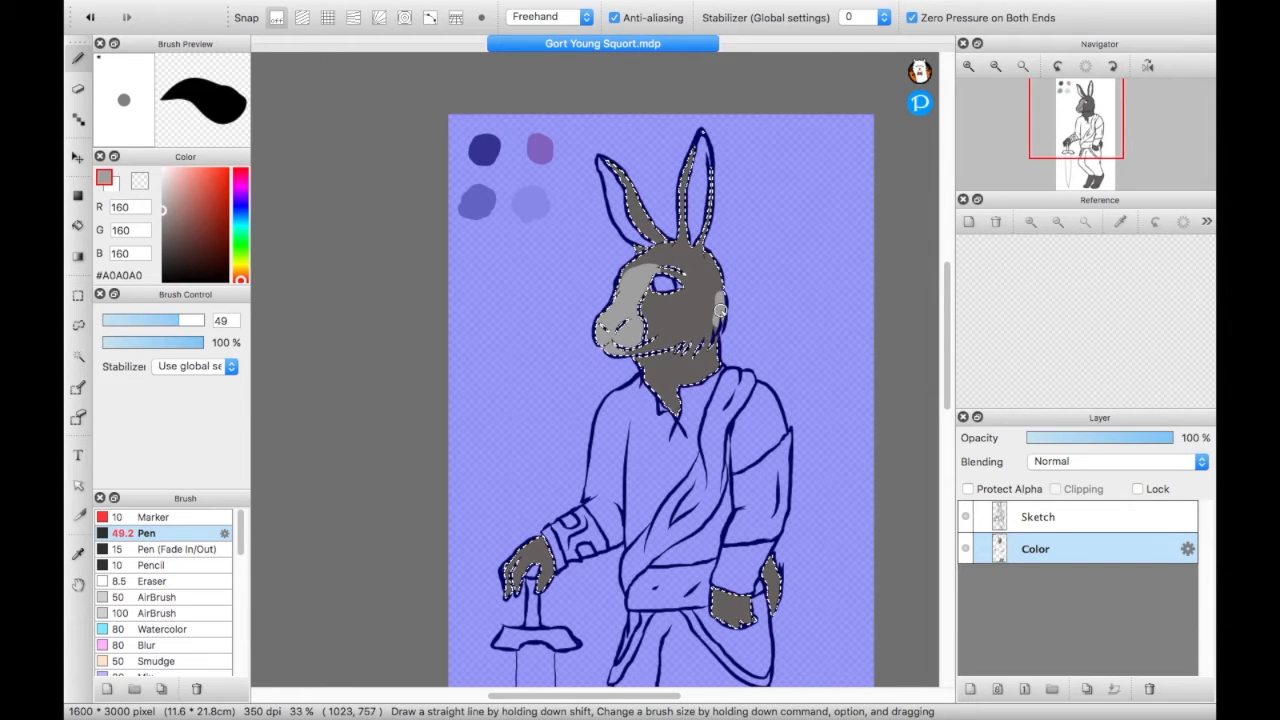
drag(690, 348, 691, 341)
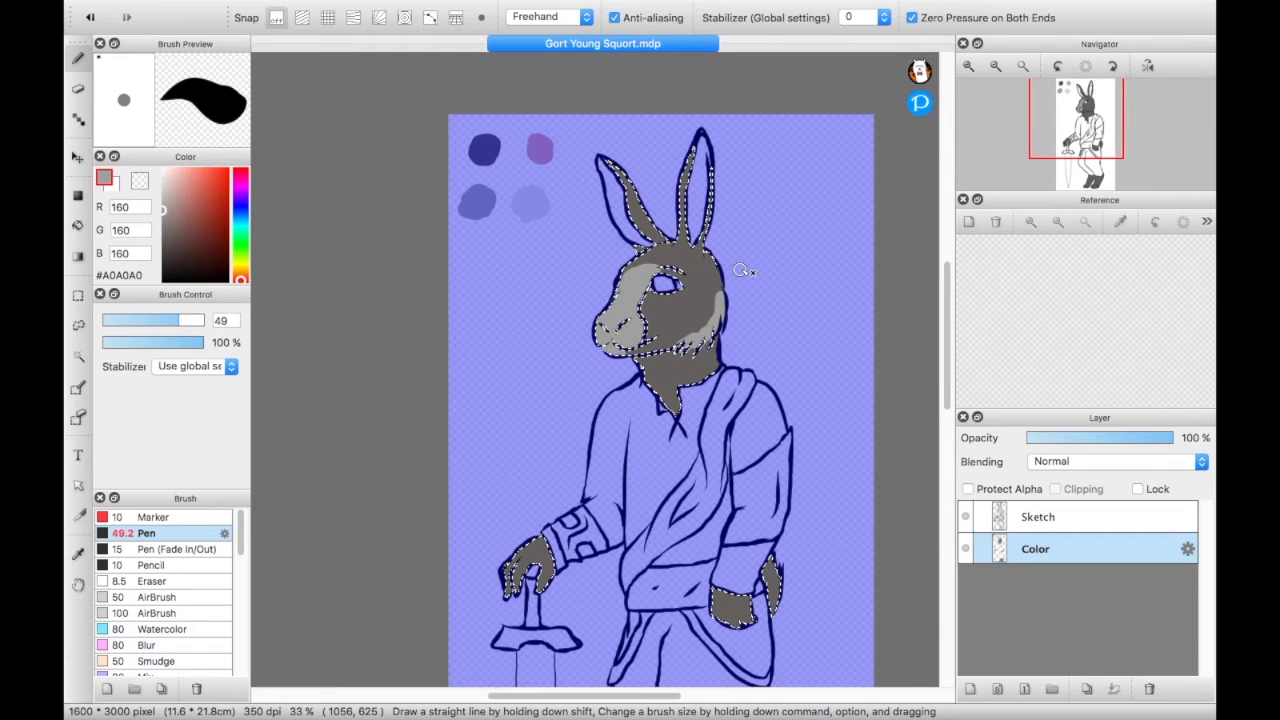
key(super)
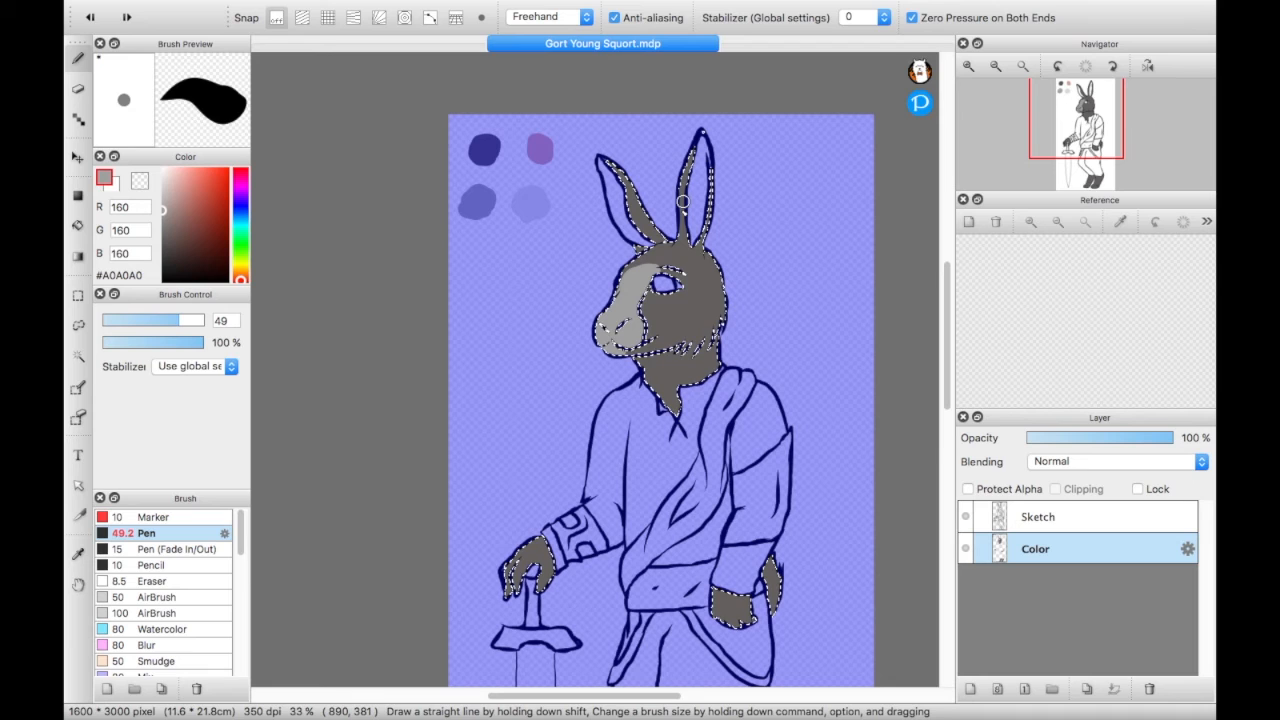
- Paint the upper ears, the chest tuft below the neck, the fingertips and the toes in #A0A0A0
drag(694, 150, 682, 198)
mouse_move(704, 128)
mouse_down()
mouse_move(712, 188)
mouse_move(702, 124)
mouse_up()
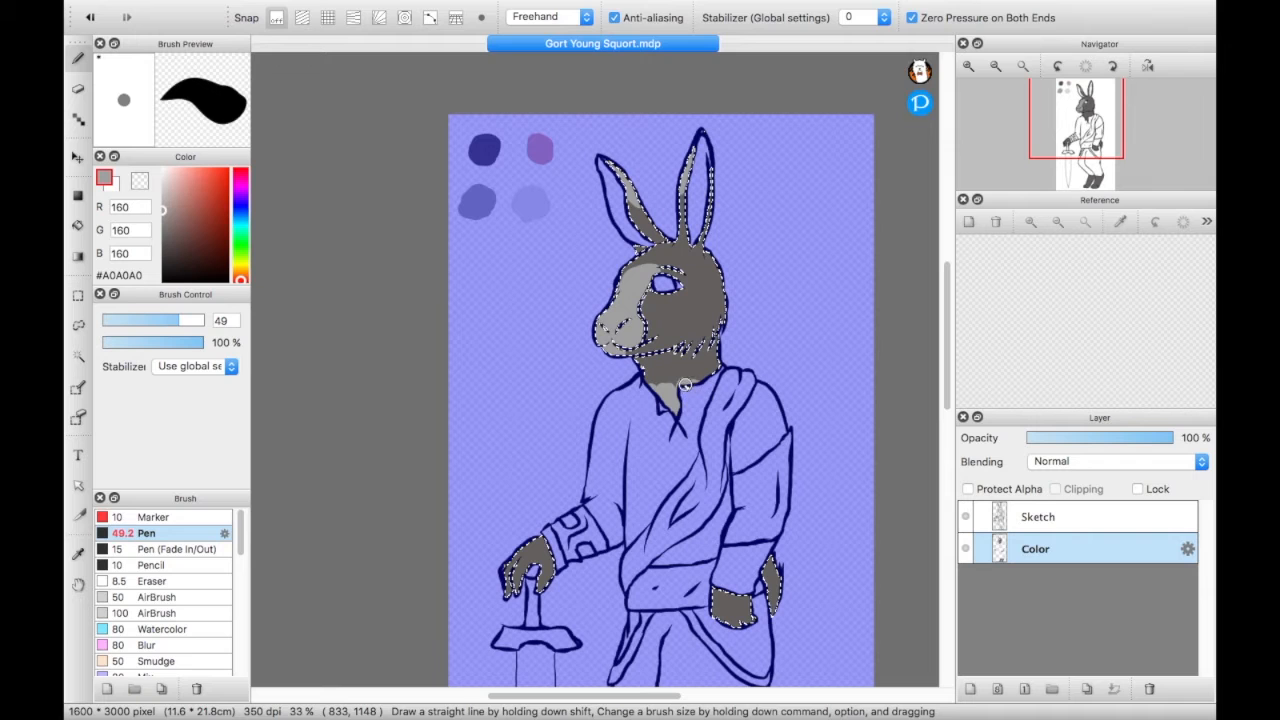
drag(670, 383, 648, 402)
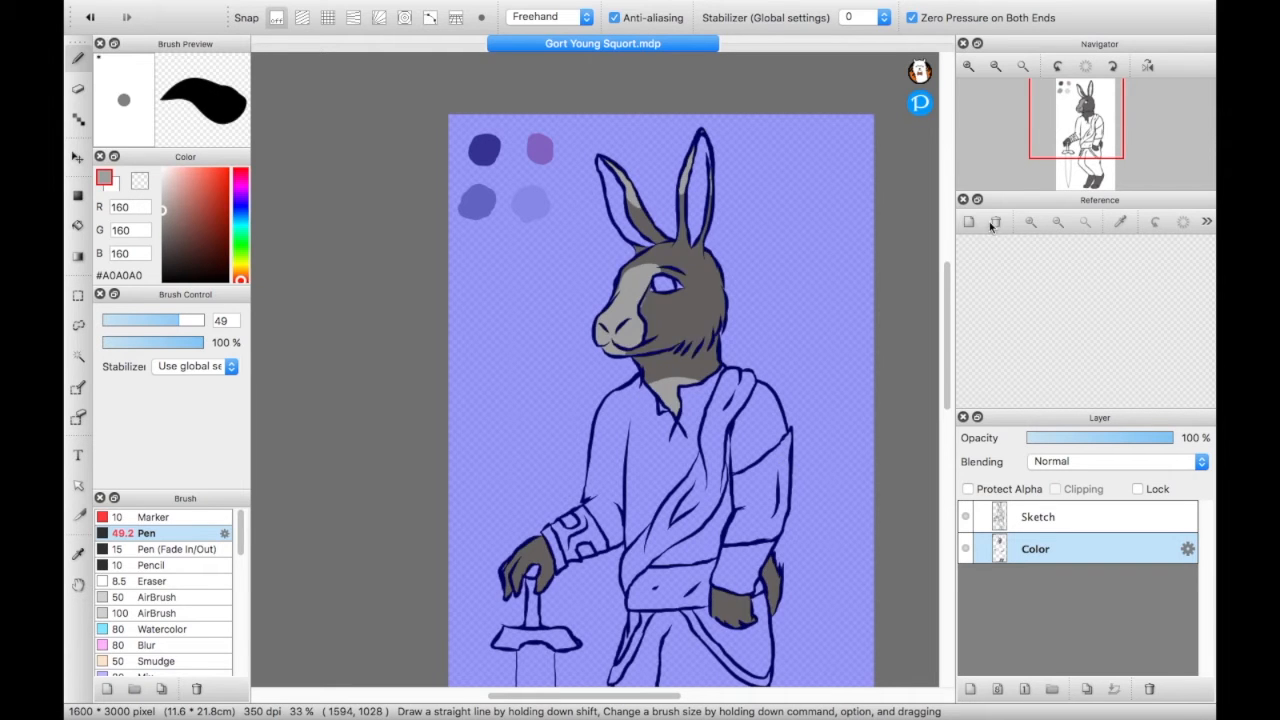
scroll(618, 402, down, 5)
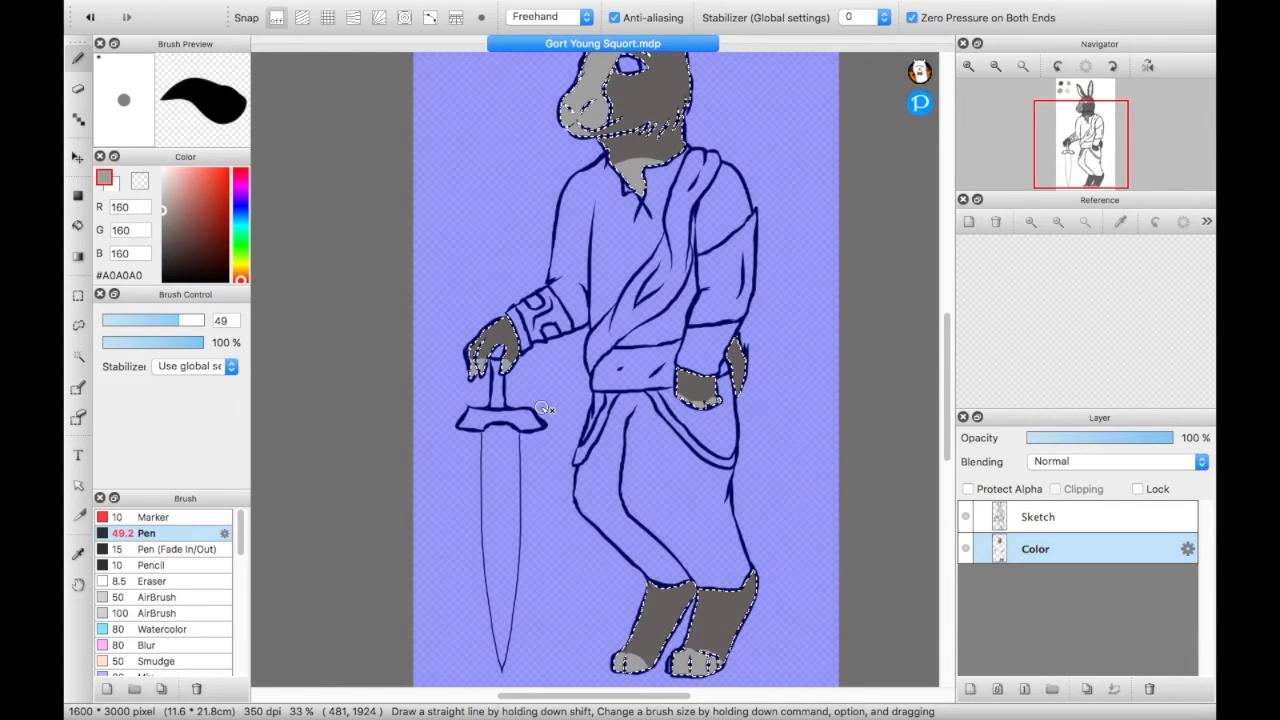
drag(1082, 150, 1085, 134)
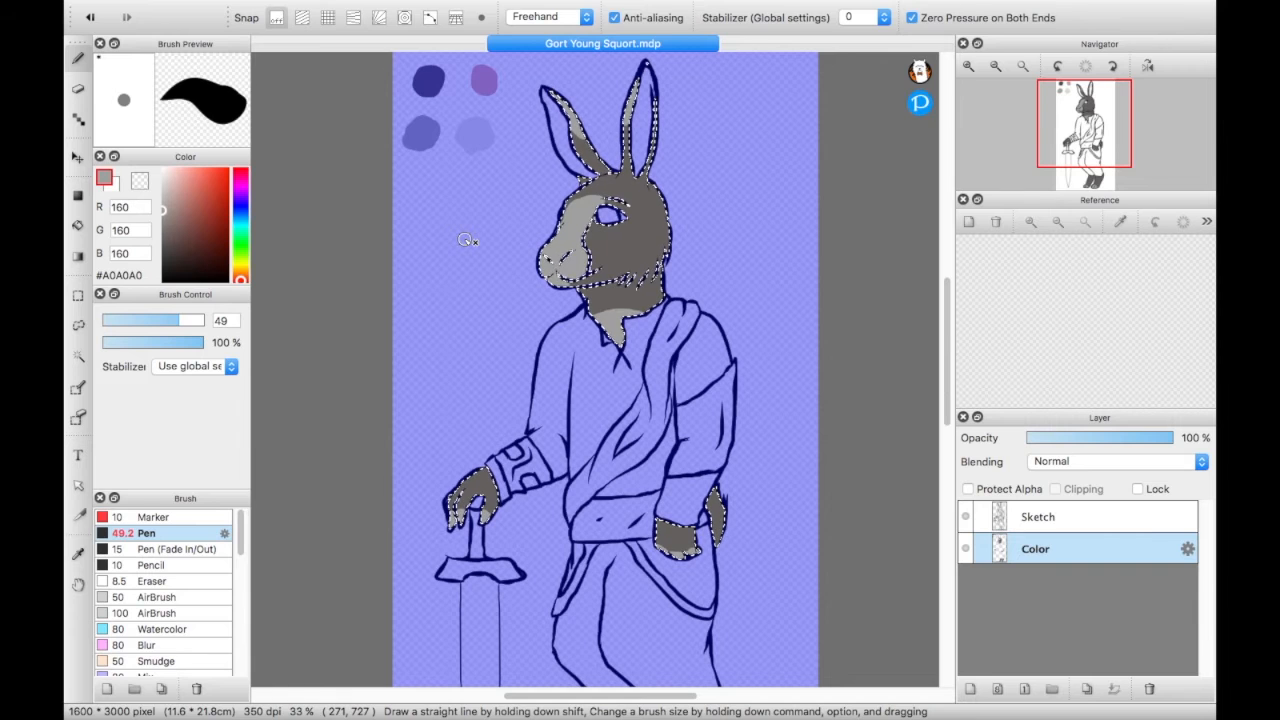
click(466, 240)
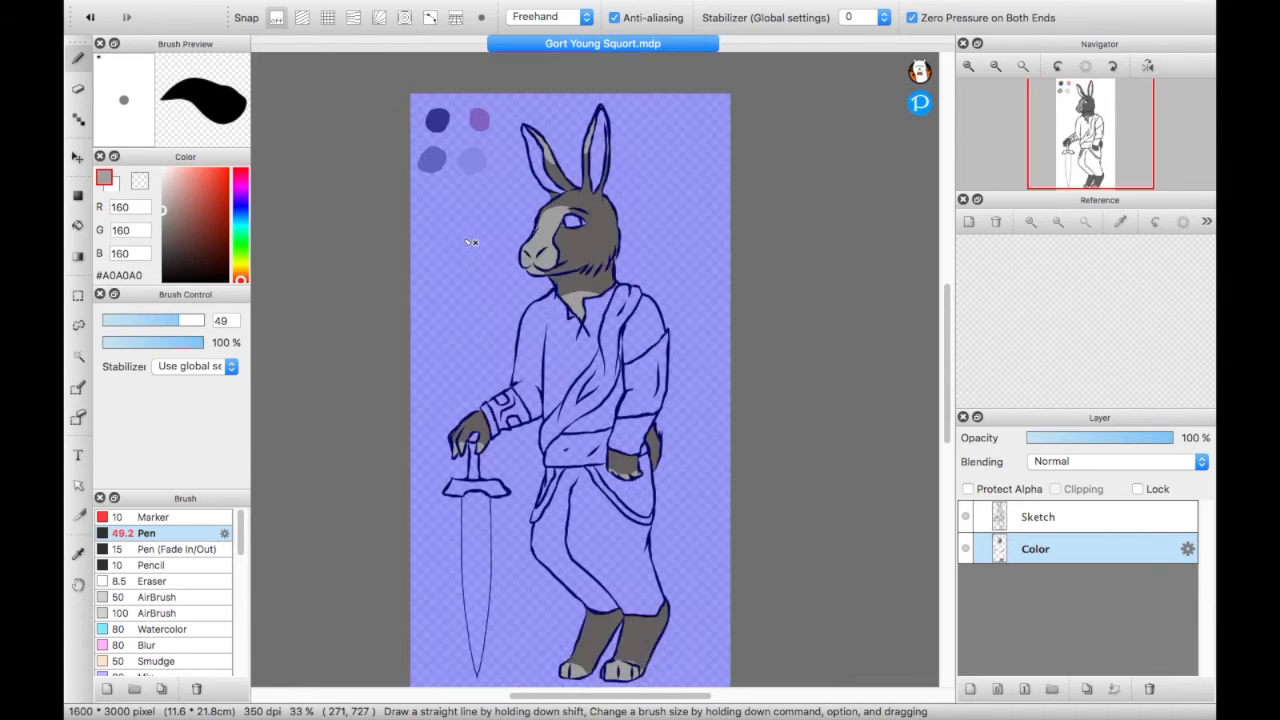
- Sample the light-grey swatch, paint the tail in light grey, and adjust the pen color to #B9B9B9
click(1022, 66)
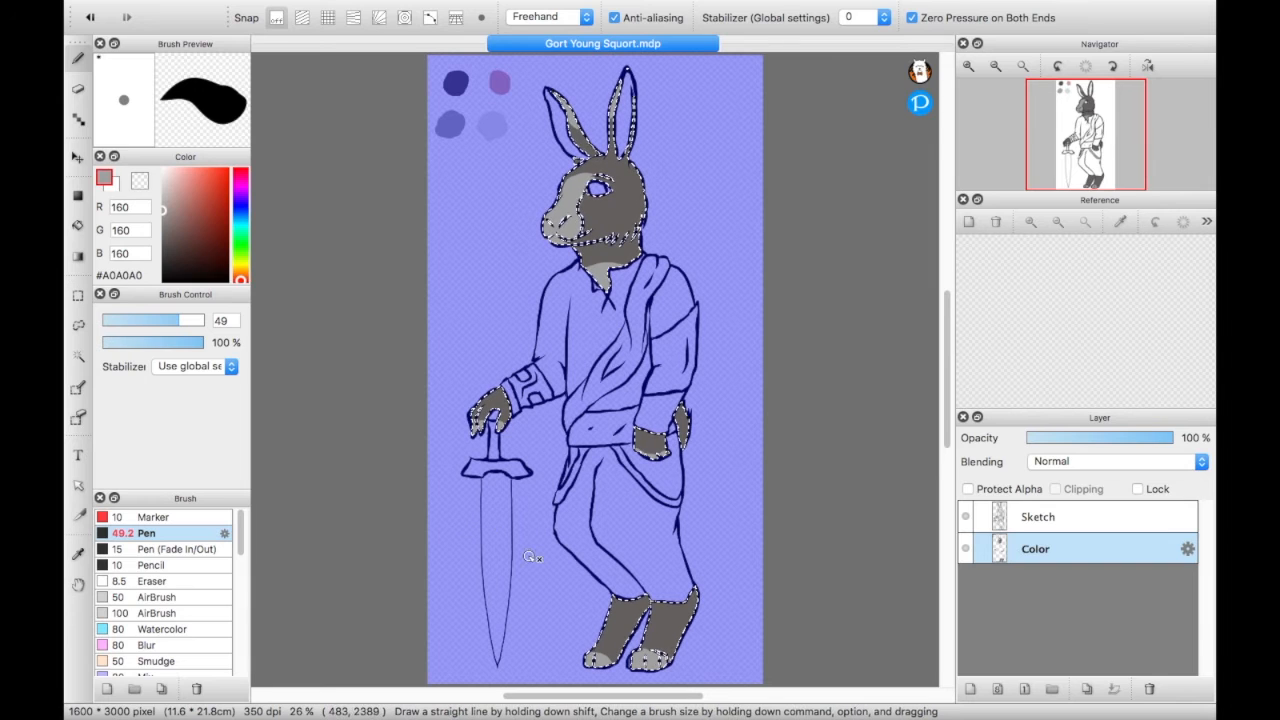
alt+click(490, 128)
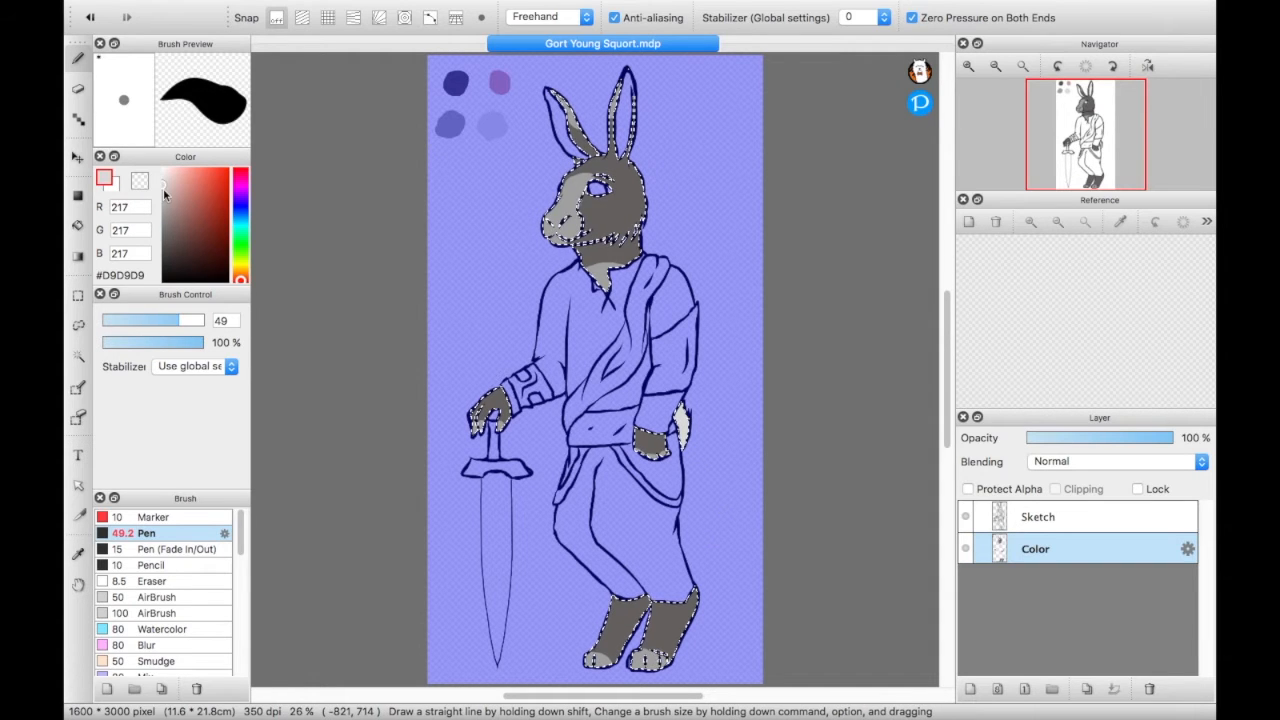
drag(163, 188, 163, 197)
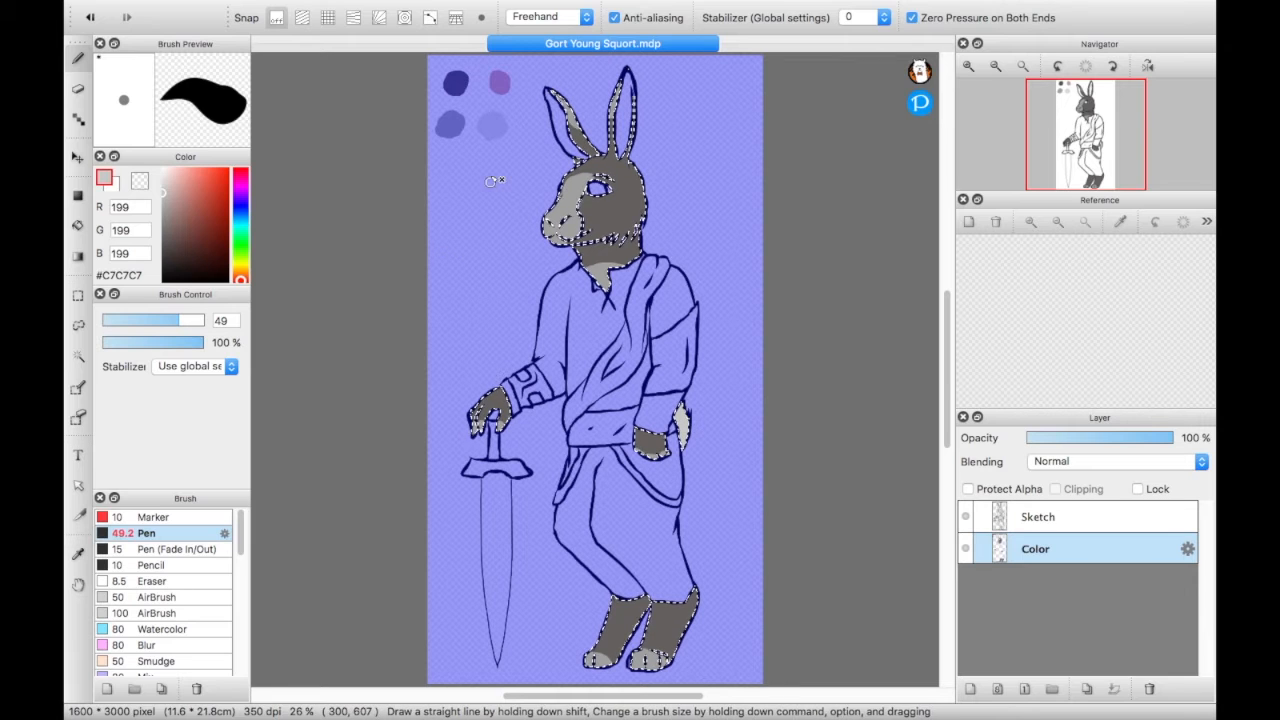
click(163, 196)
drag(163, 196, 162, 201)
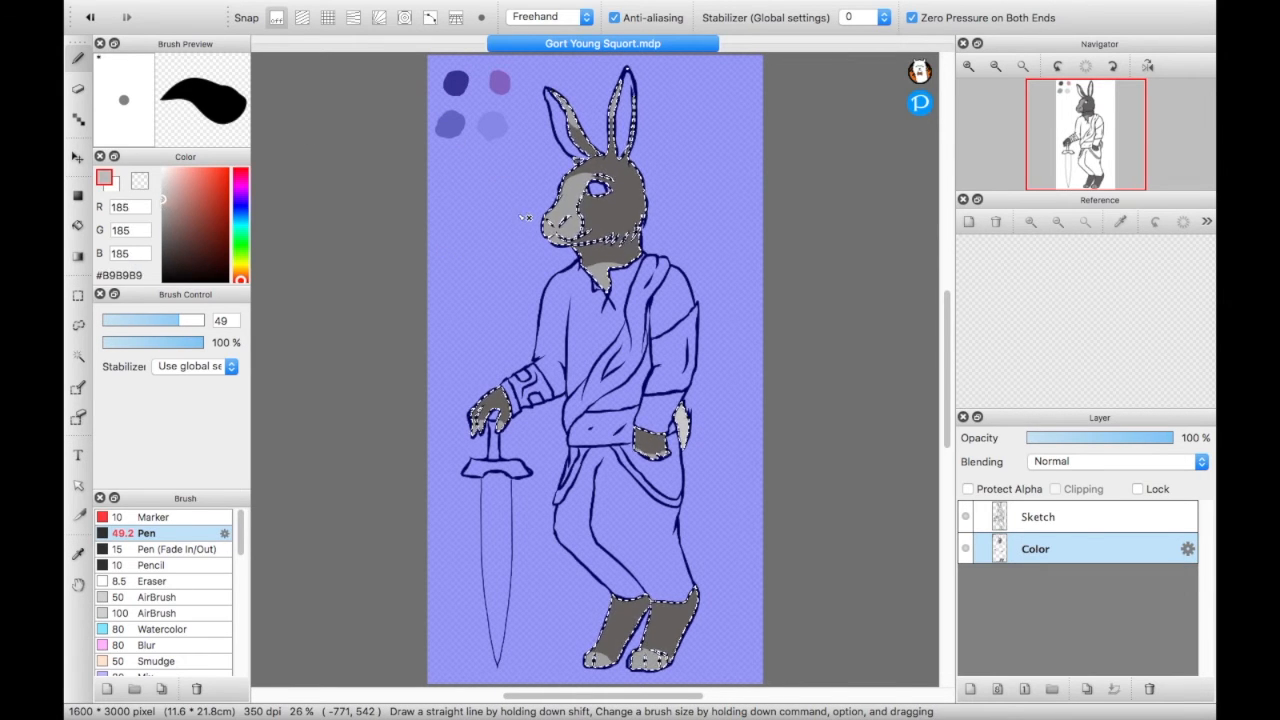
- Reduce the pen size to 17 and dot #B9B9B9 freckles over the cheek, jaw and neck within the fur selection
click(968, 67)
click(968, 67)
click(968, 67)
scroll(397, 319, up, 15)
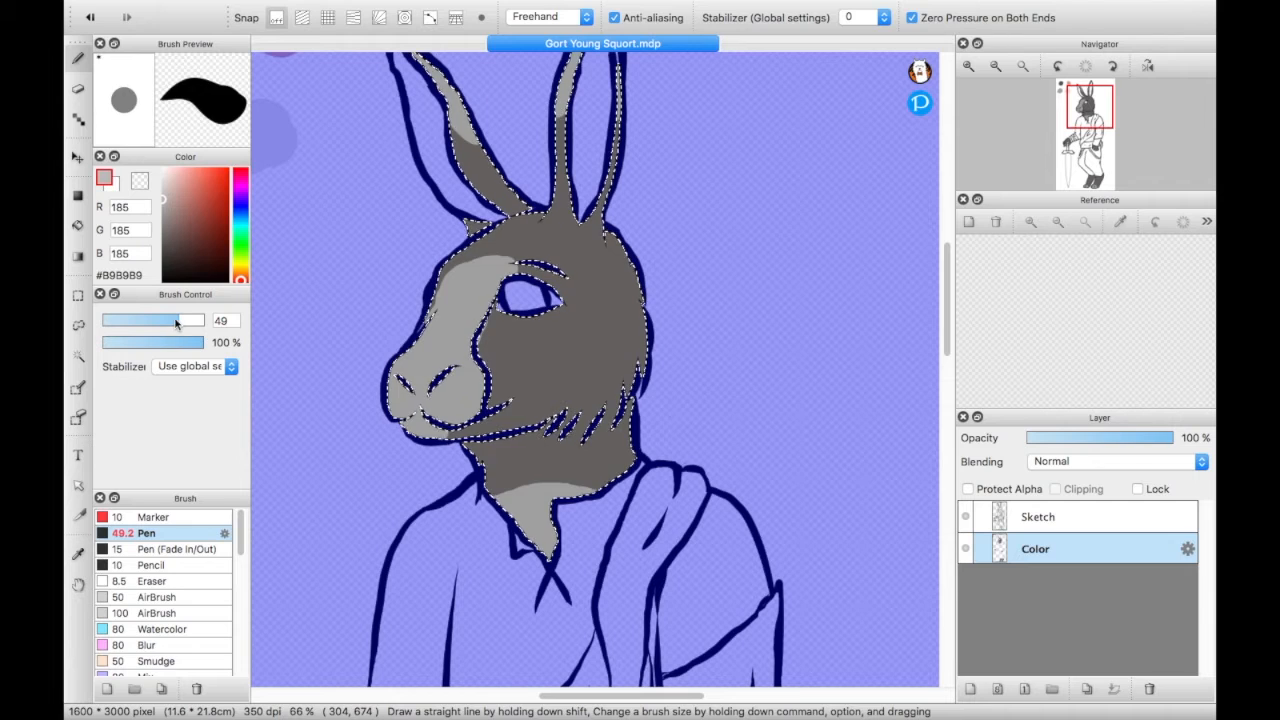
key(super+d)
drag(178, 321, 139, 327)
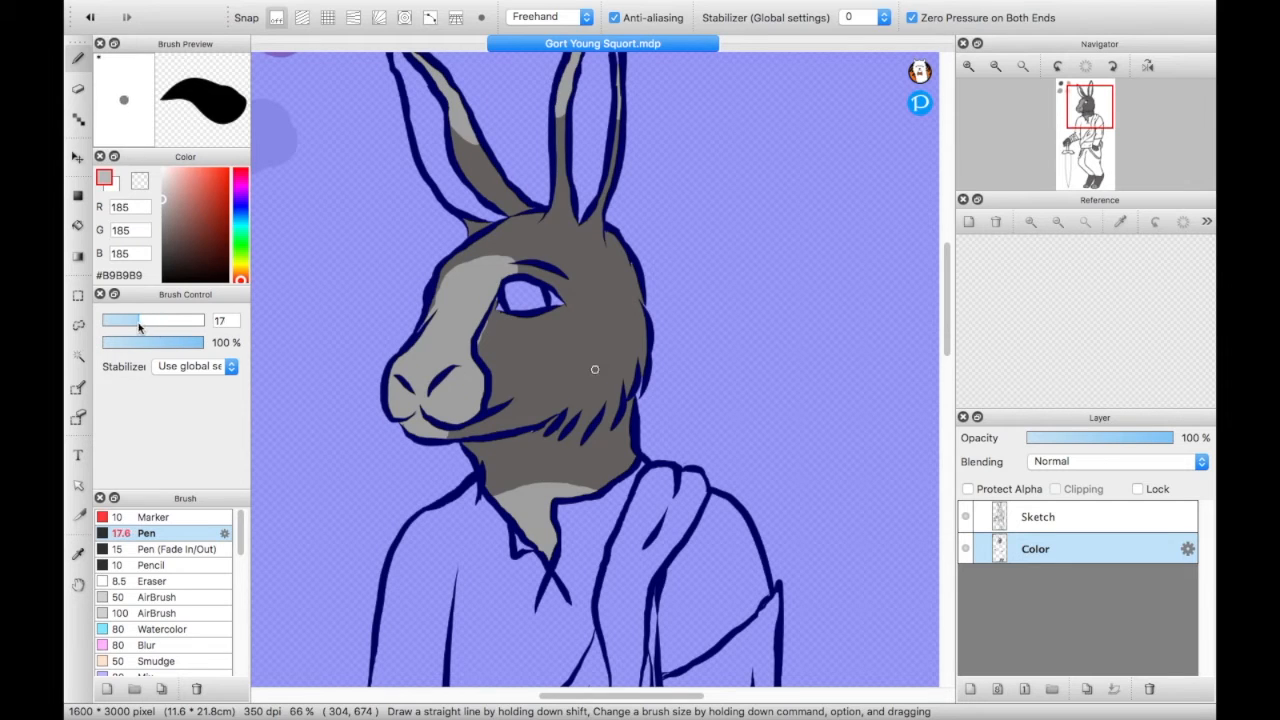
key(super+z)
click(493, 336)
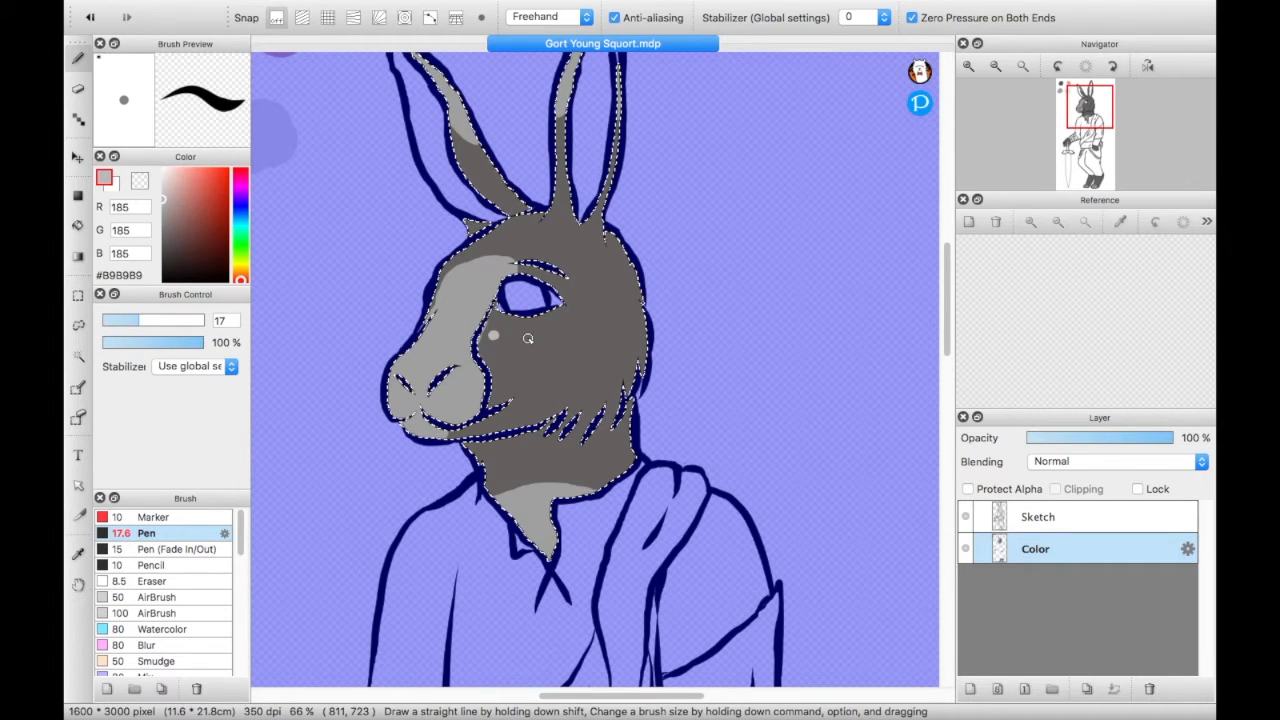
click(528, 337)
click(558, 328)
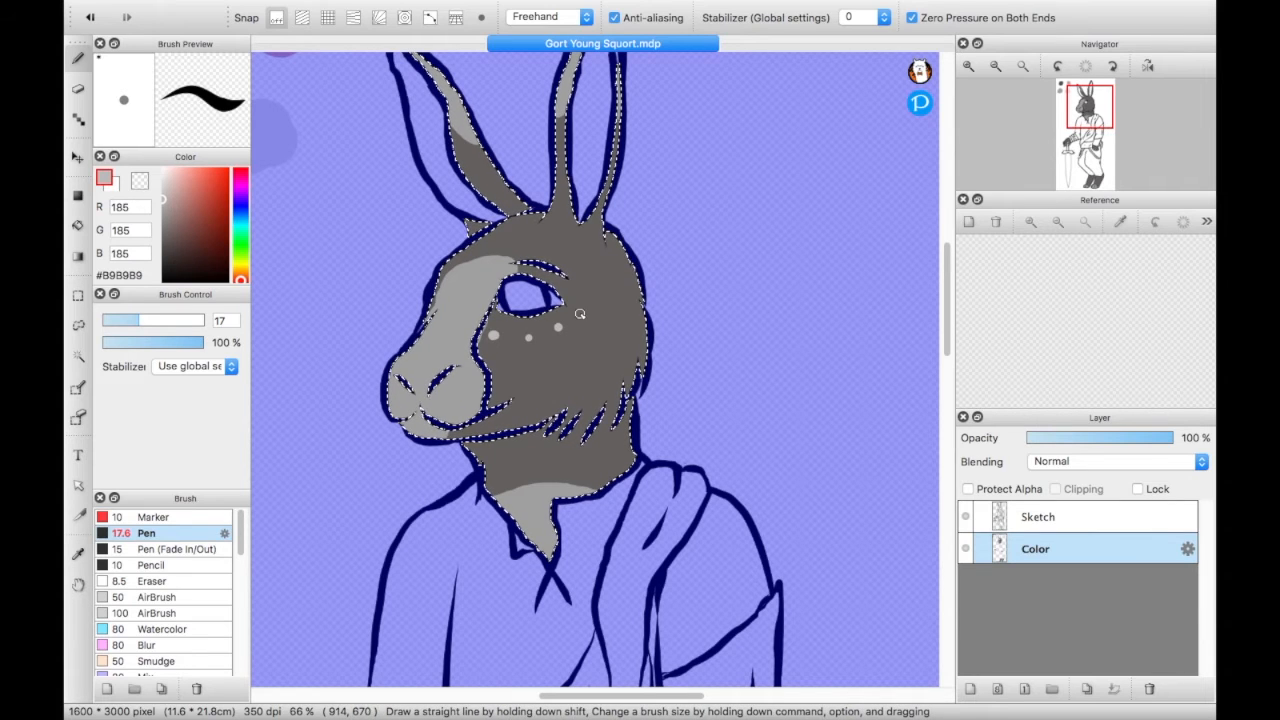
click(559, 359)
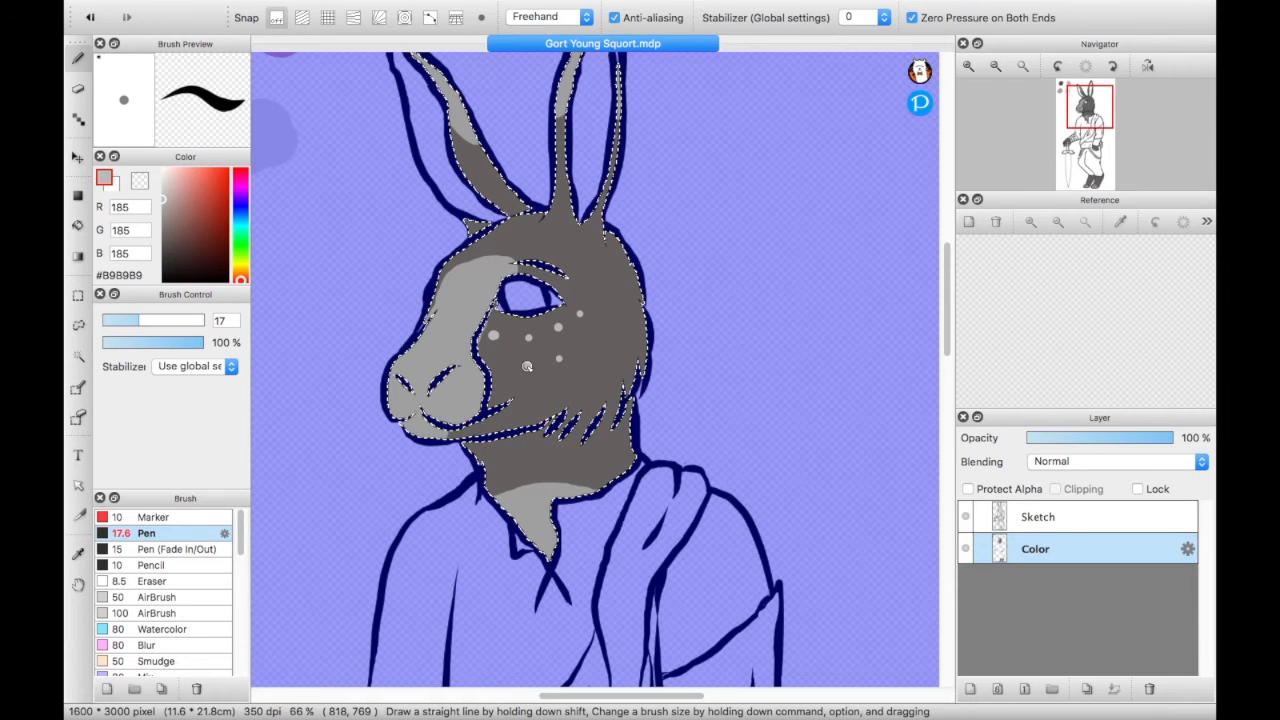
click(613, 448)
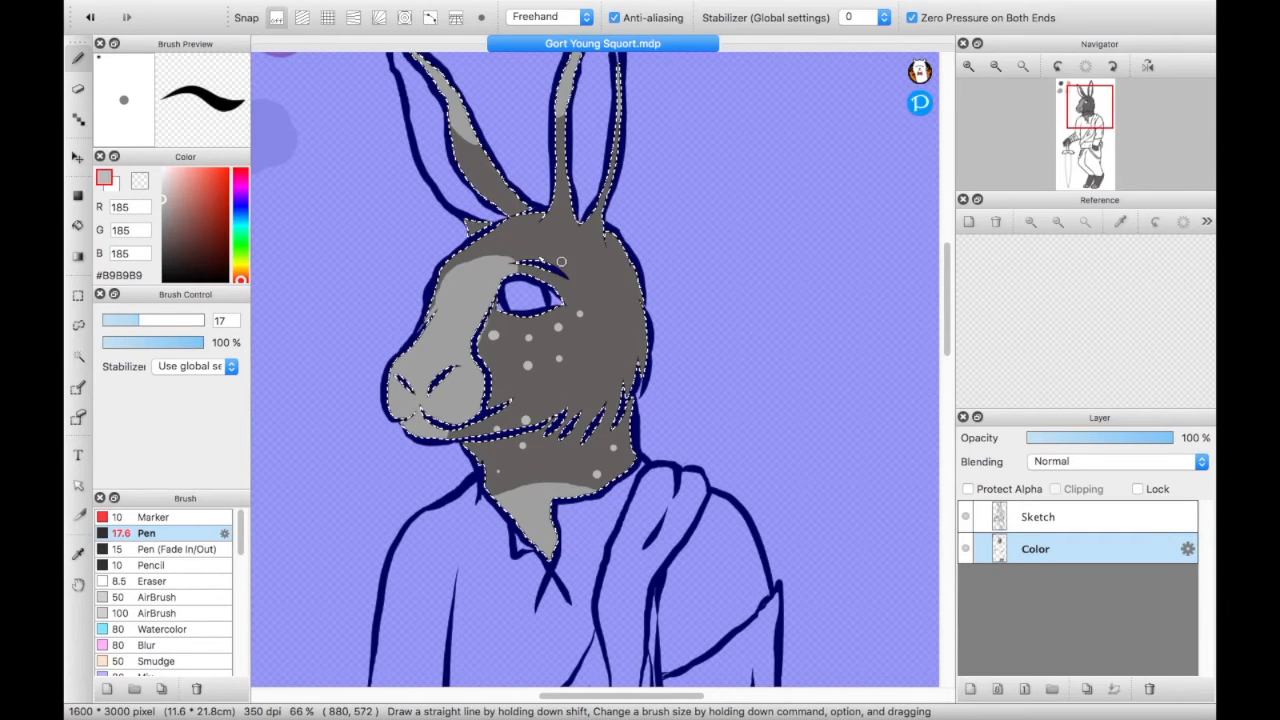
- Paint an oval #B9B9B9 spot above the rabbit's eye
click(551, 253)
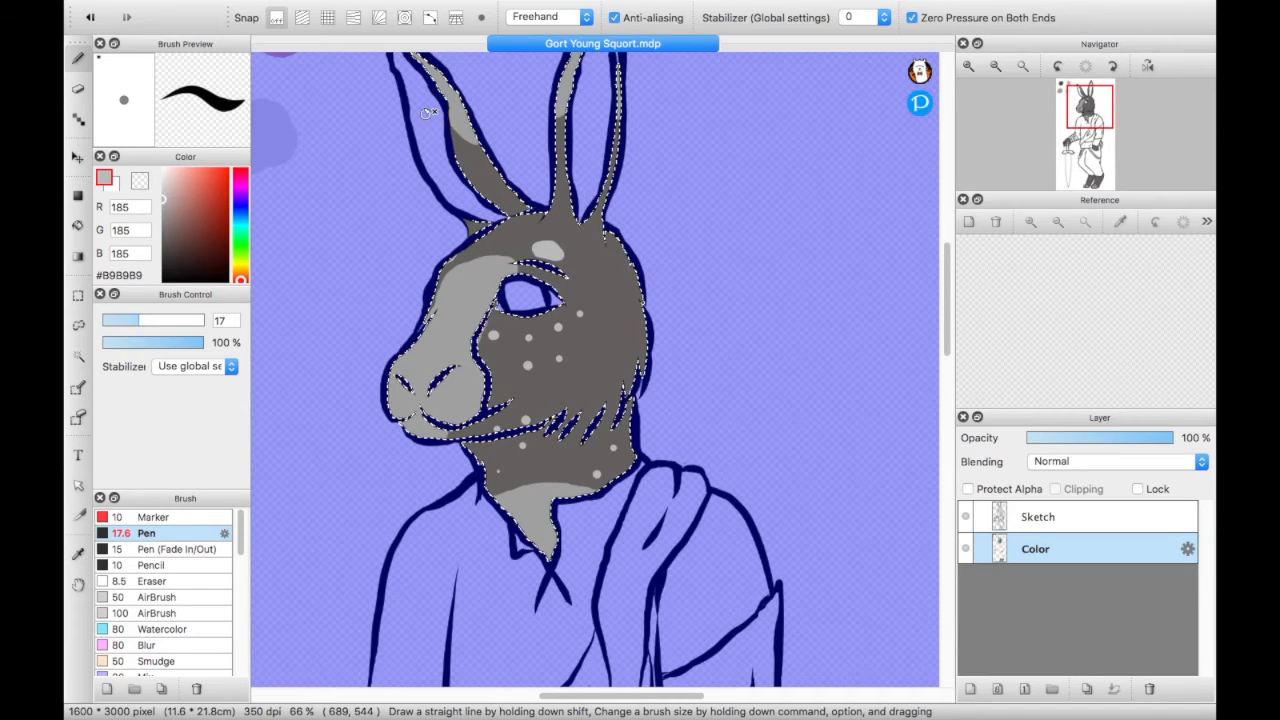
drag(1092, 107, 1092, 94)
key(super+d)
key(super+z)
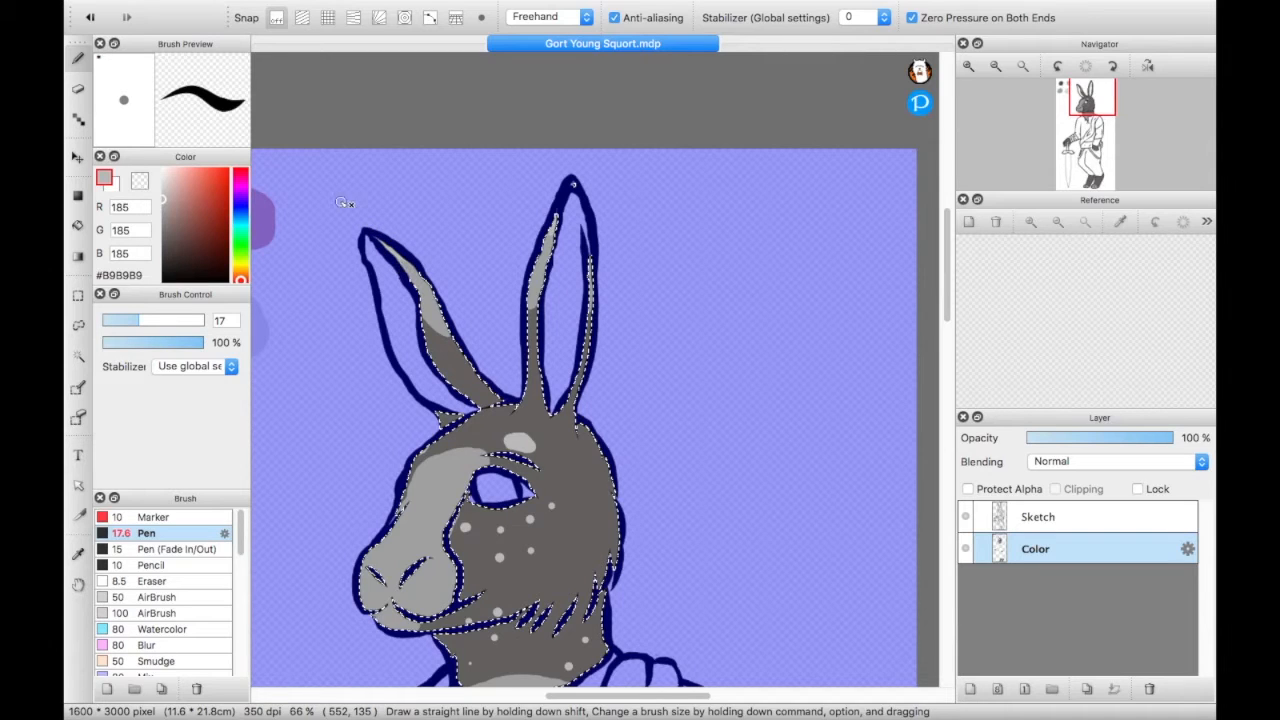
click(995, 68)
click(1023, 66)
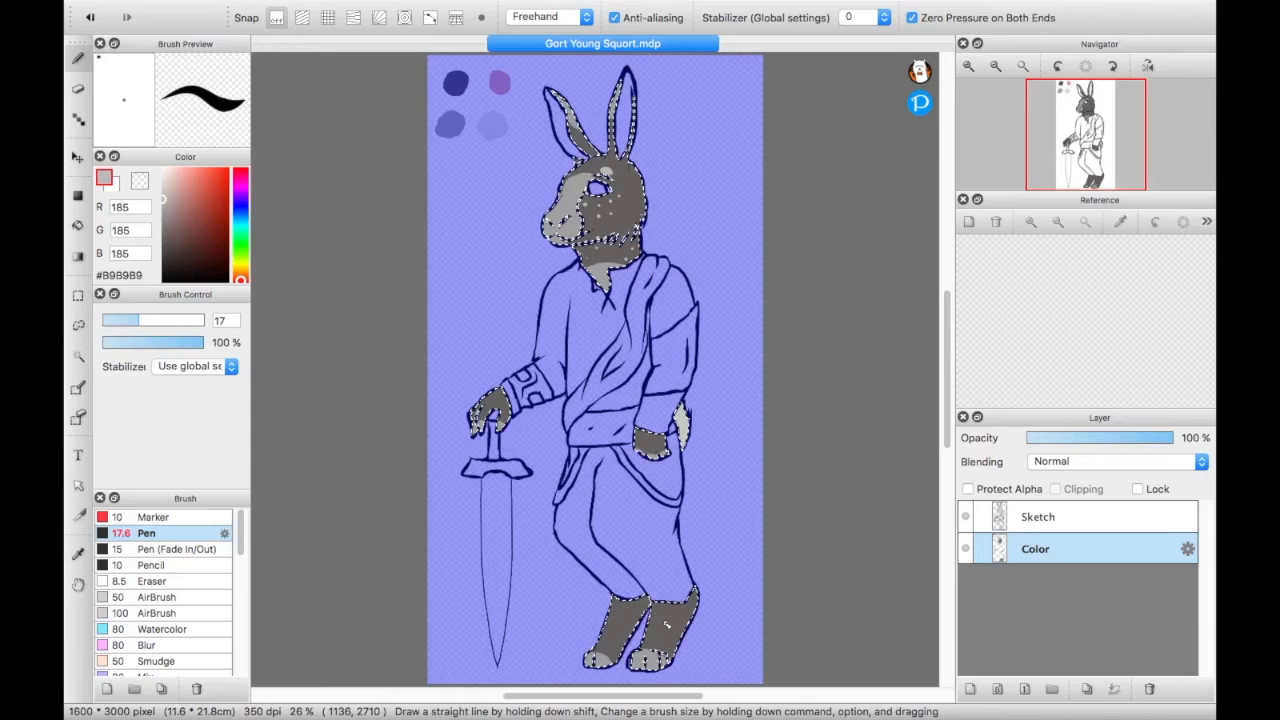
- Clear the fur selection and select the inside of both ears with the Magic Wand
click(77, 297)
click(508, 291)
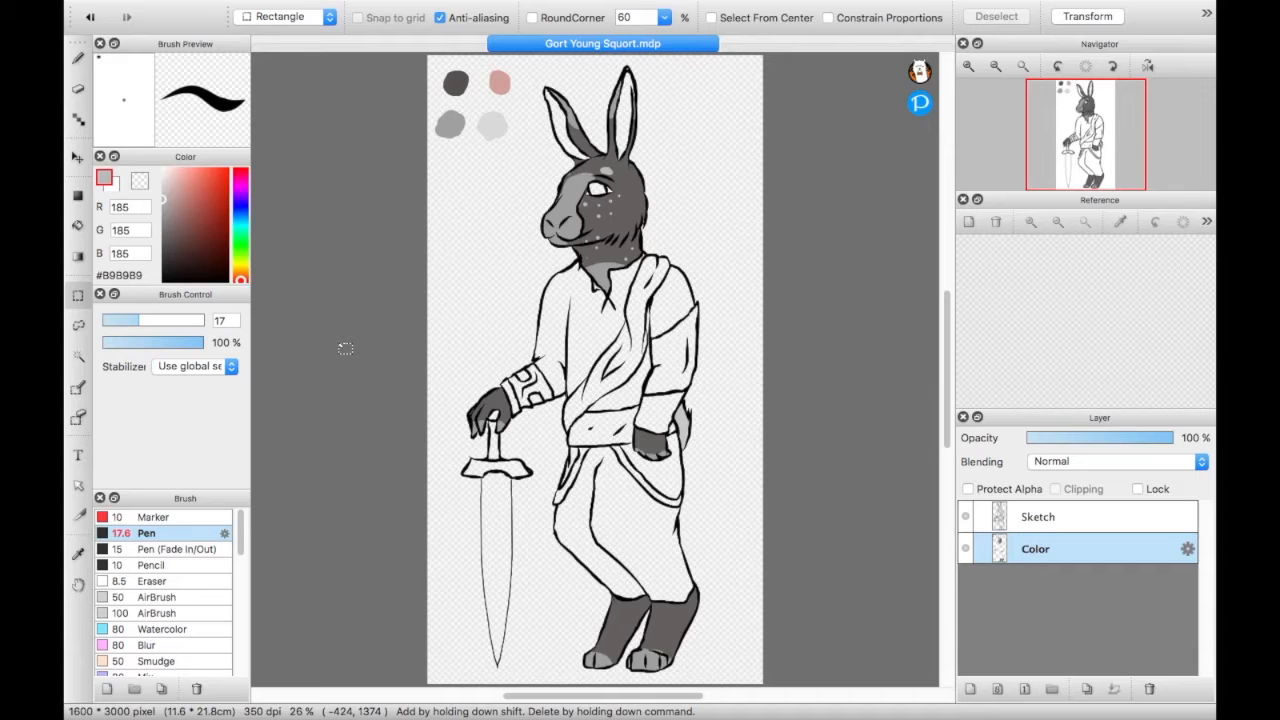
click(78, 362)
click(566, 132)
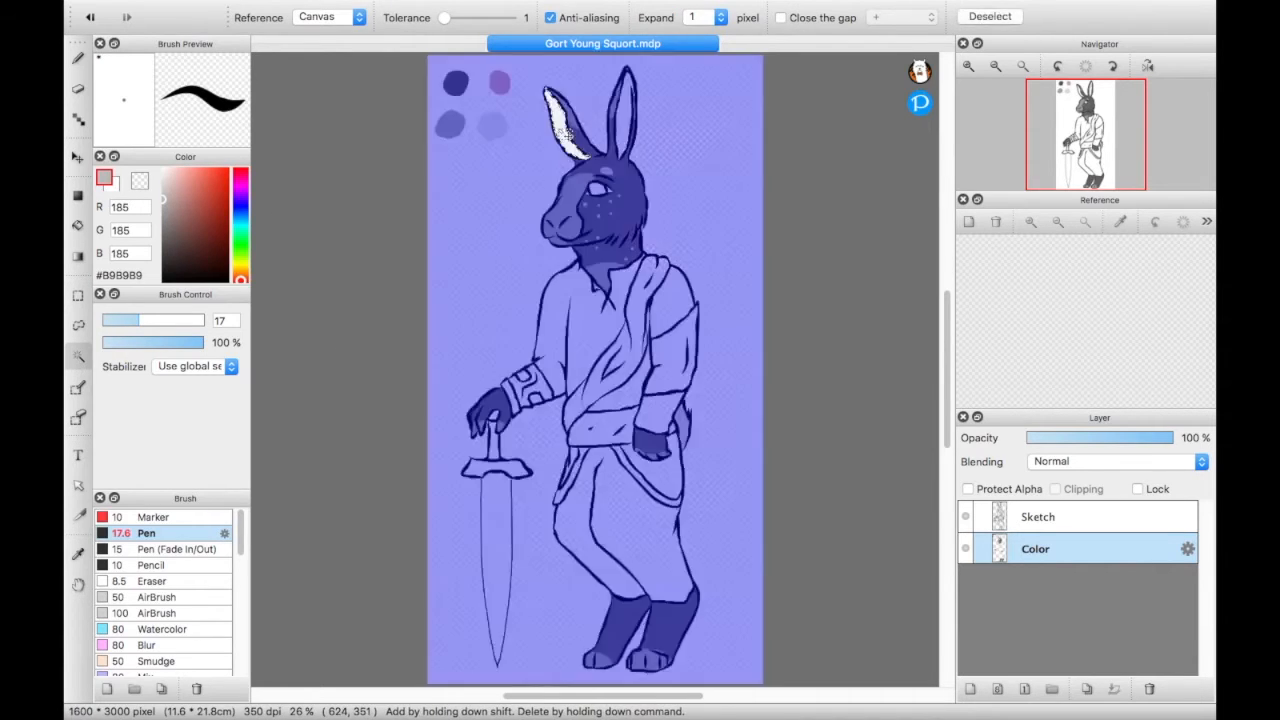
shift+click(629, 114)
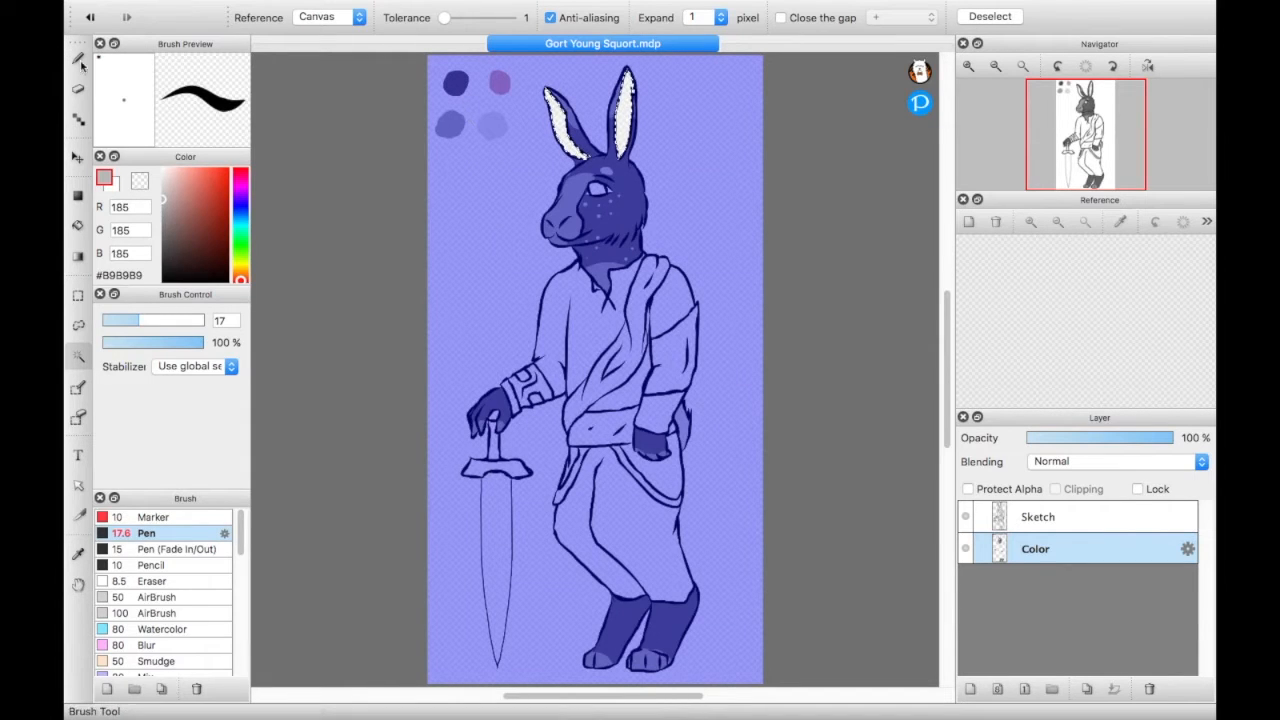
- Sample the pink swatch #D0A09A, raise the pen size to 125, and fill the inside of both ears
key(b)
alt+click(500, 83)
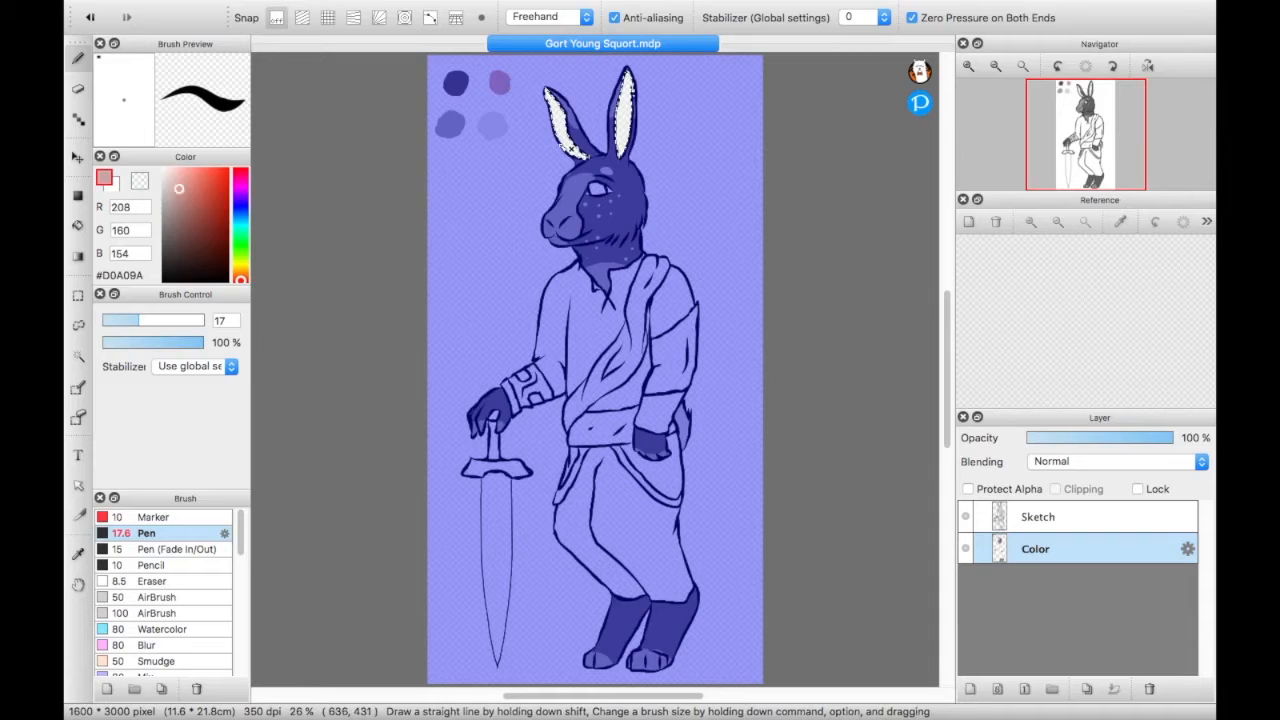
drag(153, 320, 203, 321)
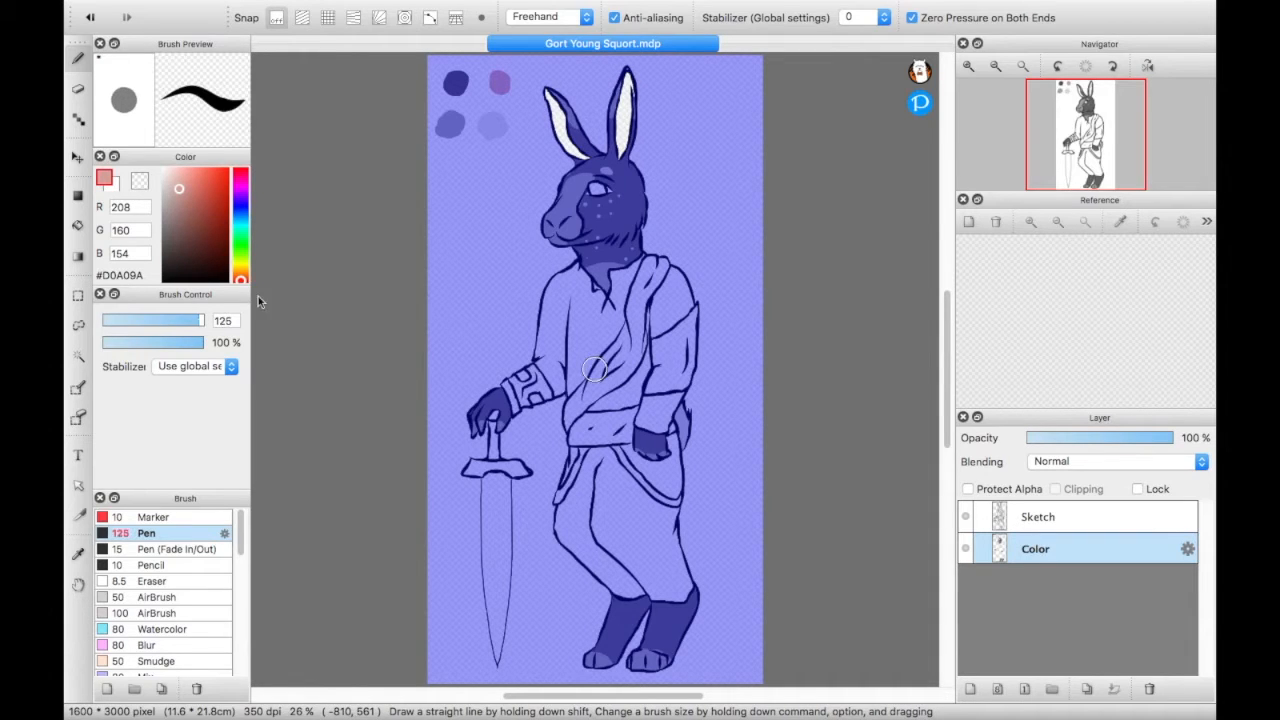
drag(580, 155, 550, 93)
drag(620, 160, 632, 58)
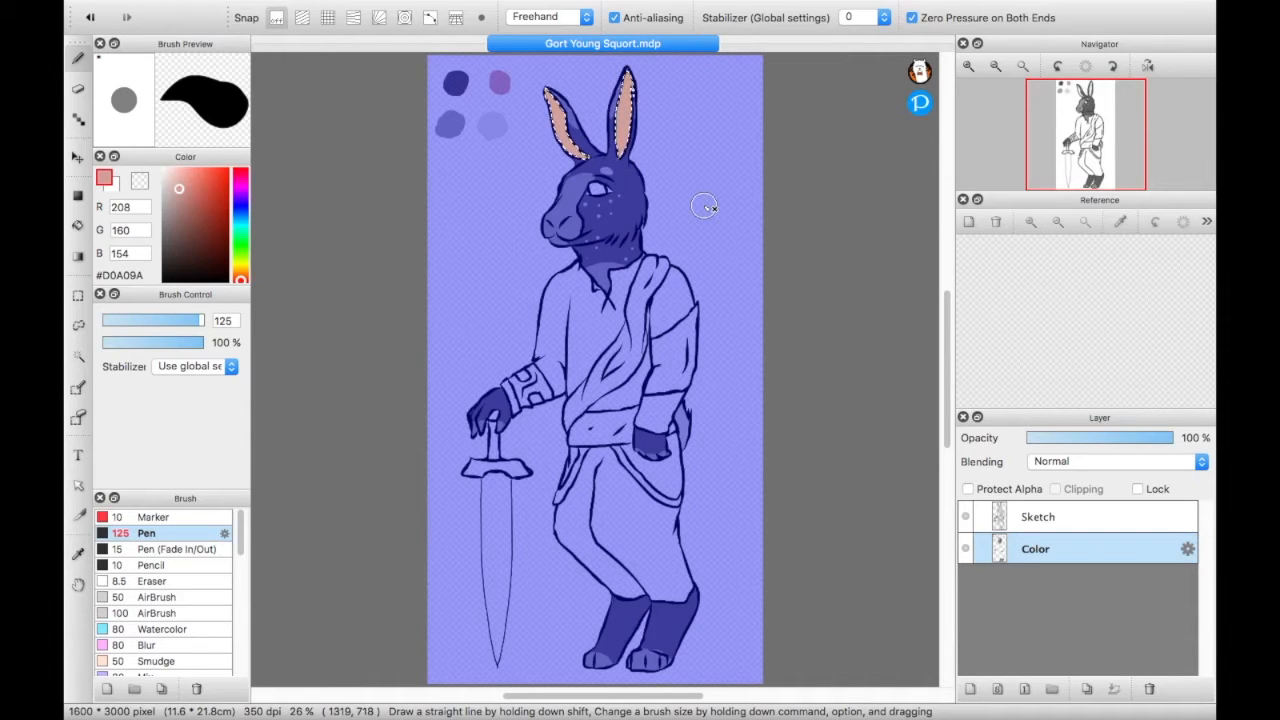
click(78, 296)
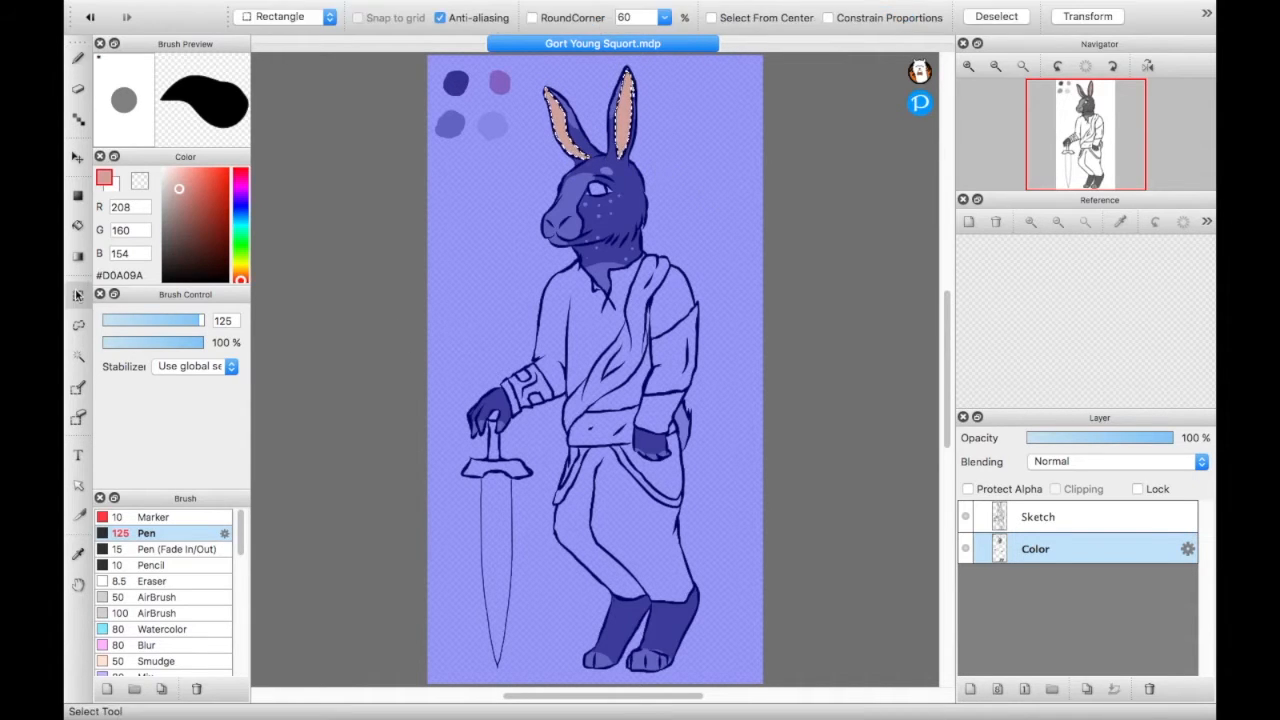
- Clear the ear selection, select the sword's pommel inside the gripping hand with the Magic Wand, and fill it with #181414
click(459, 256)
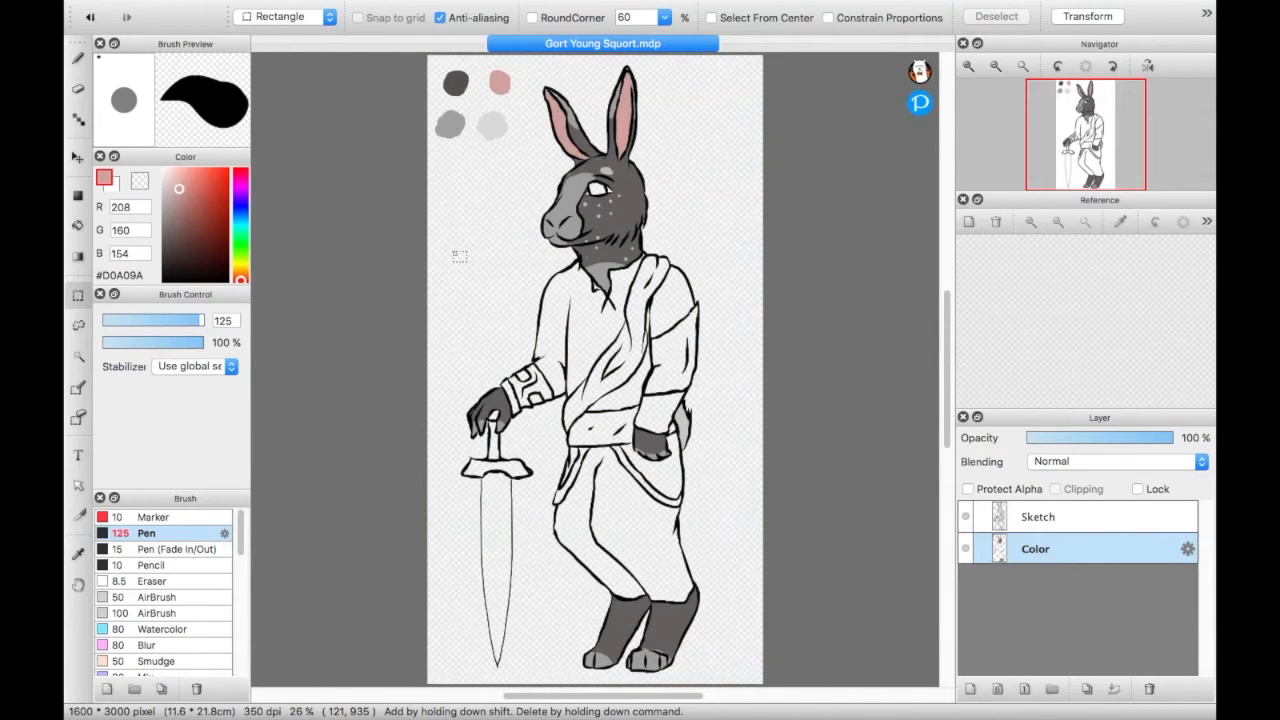
drag(1078, 156, 1088, 152)
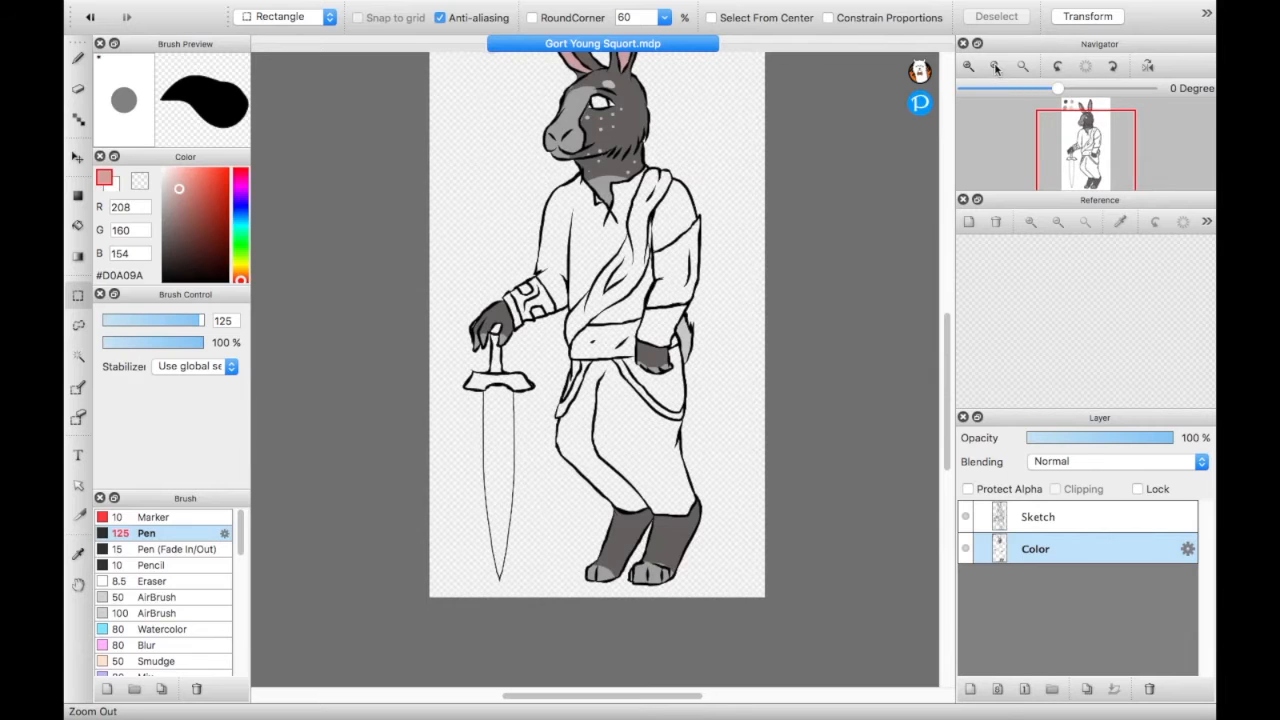
click(968, 66)
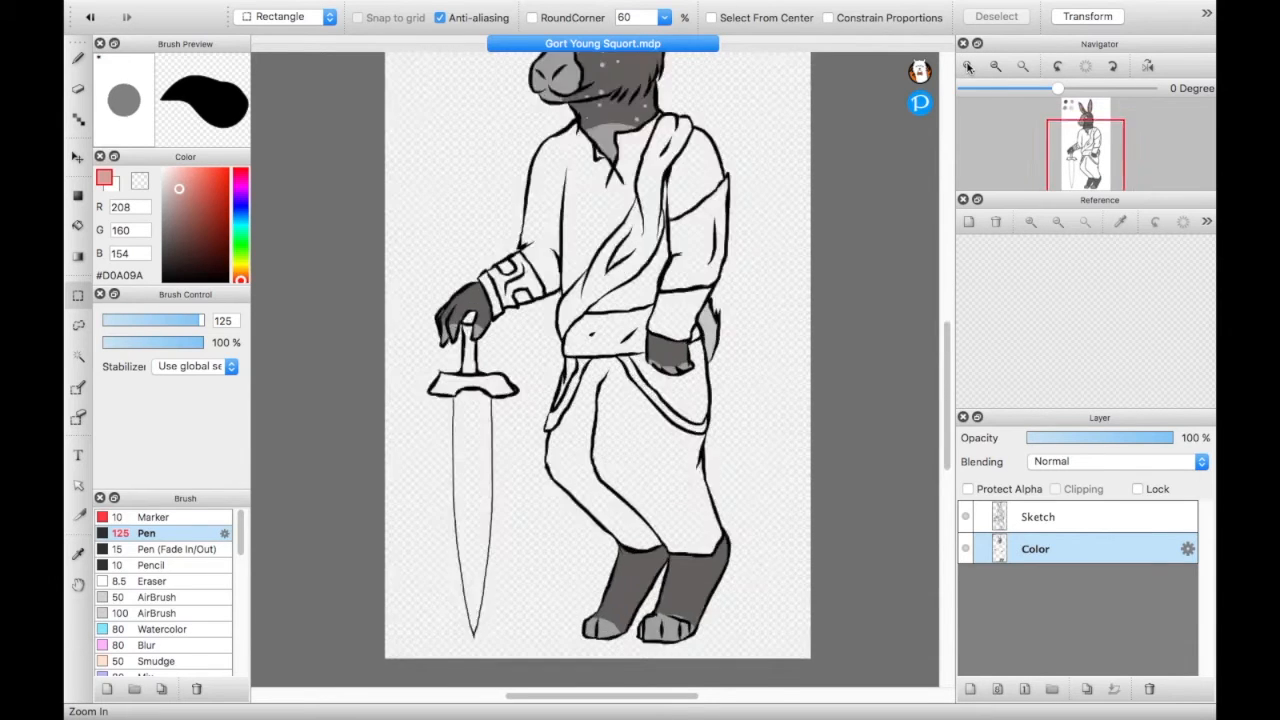
click(968, 66)
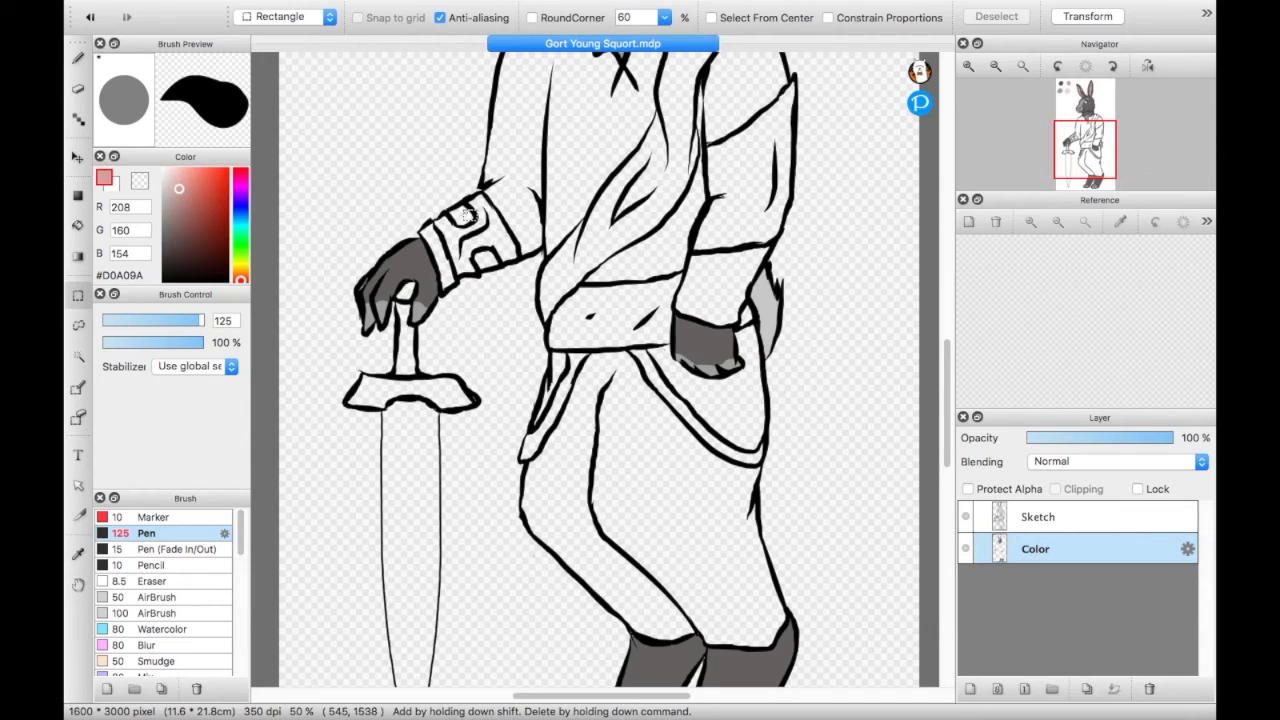
drag(1084, 154, 1078, 170)
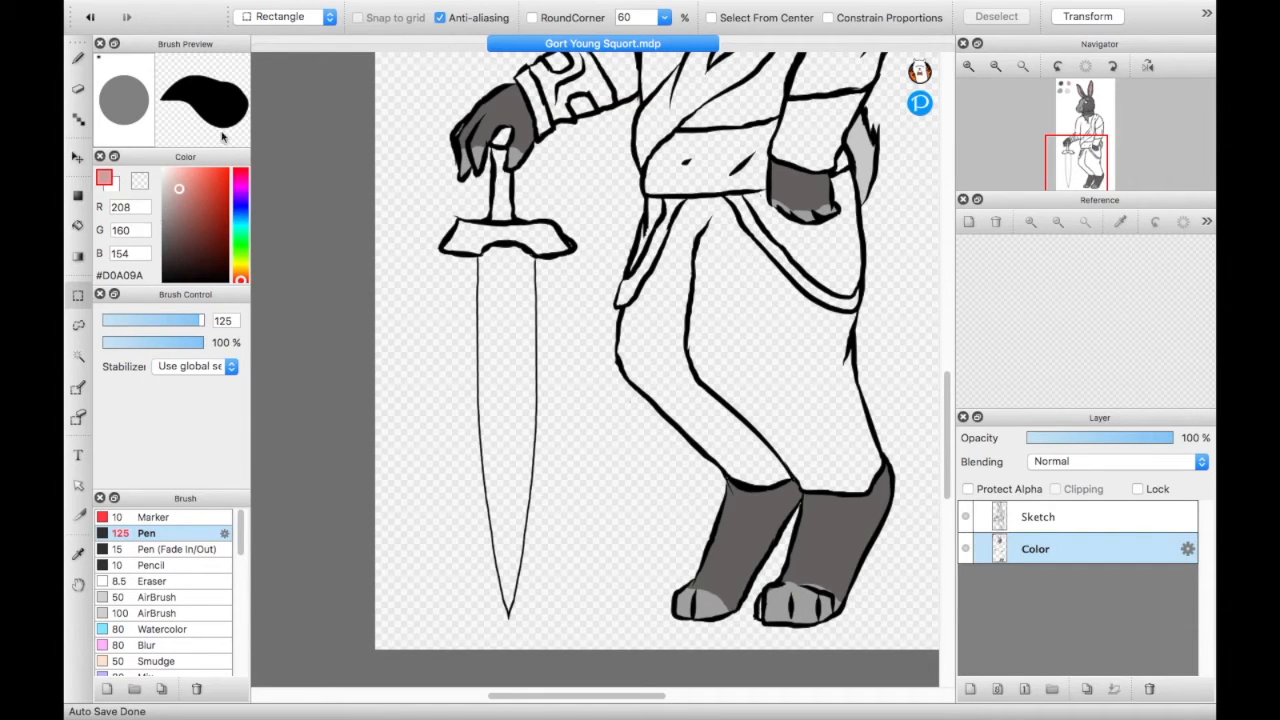
drag(181, 190, 171, 271)
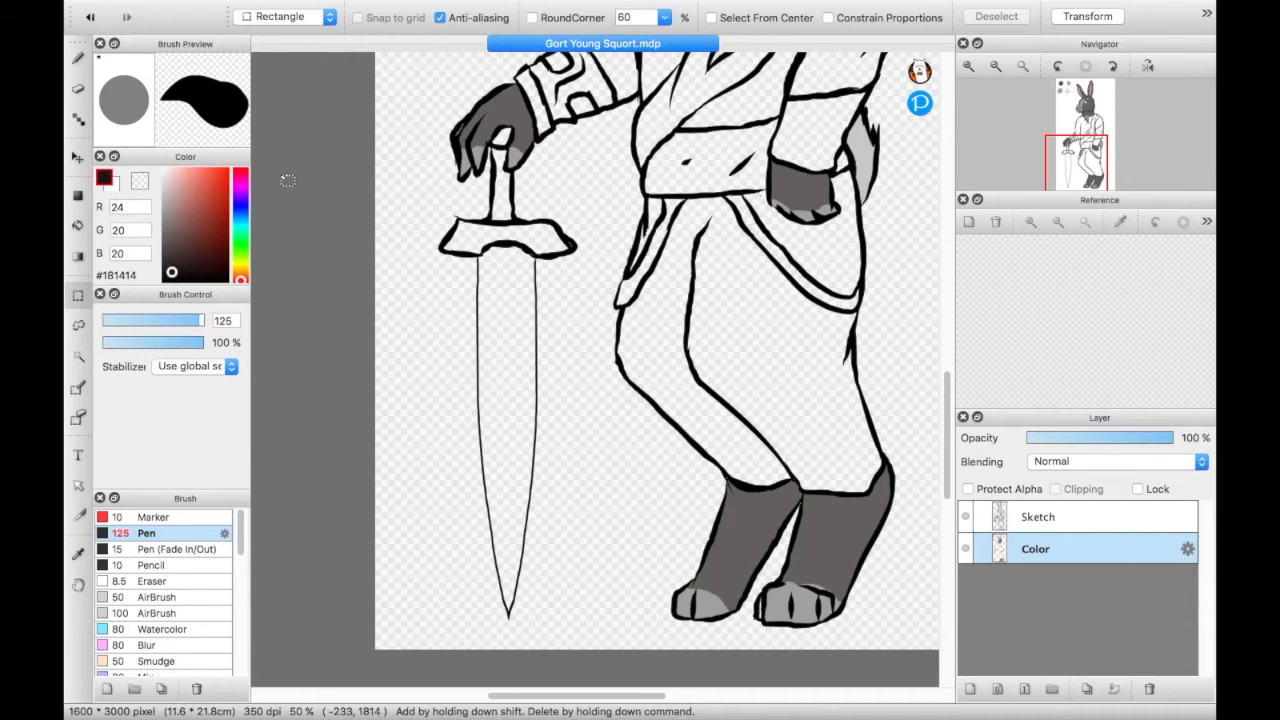
click(79, 356)
click(503, 138)
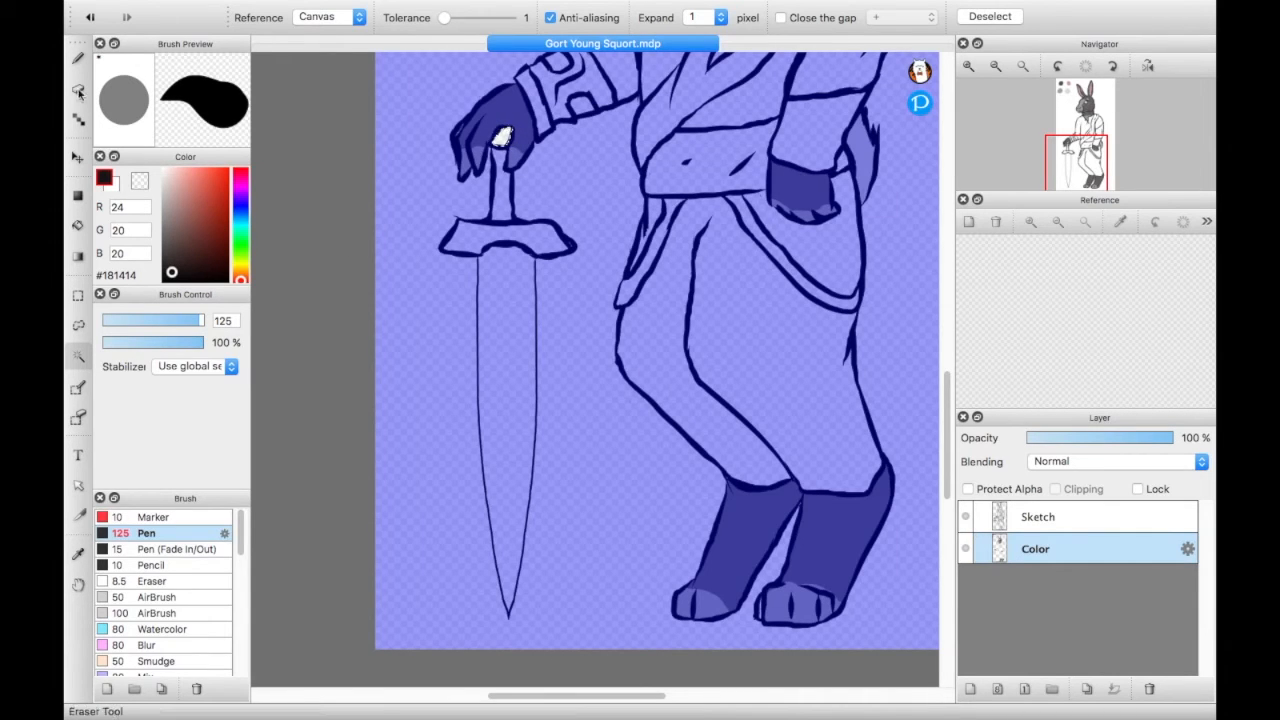
click(78, 59)
drag(495, 143, 506, 178)
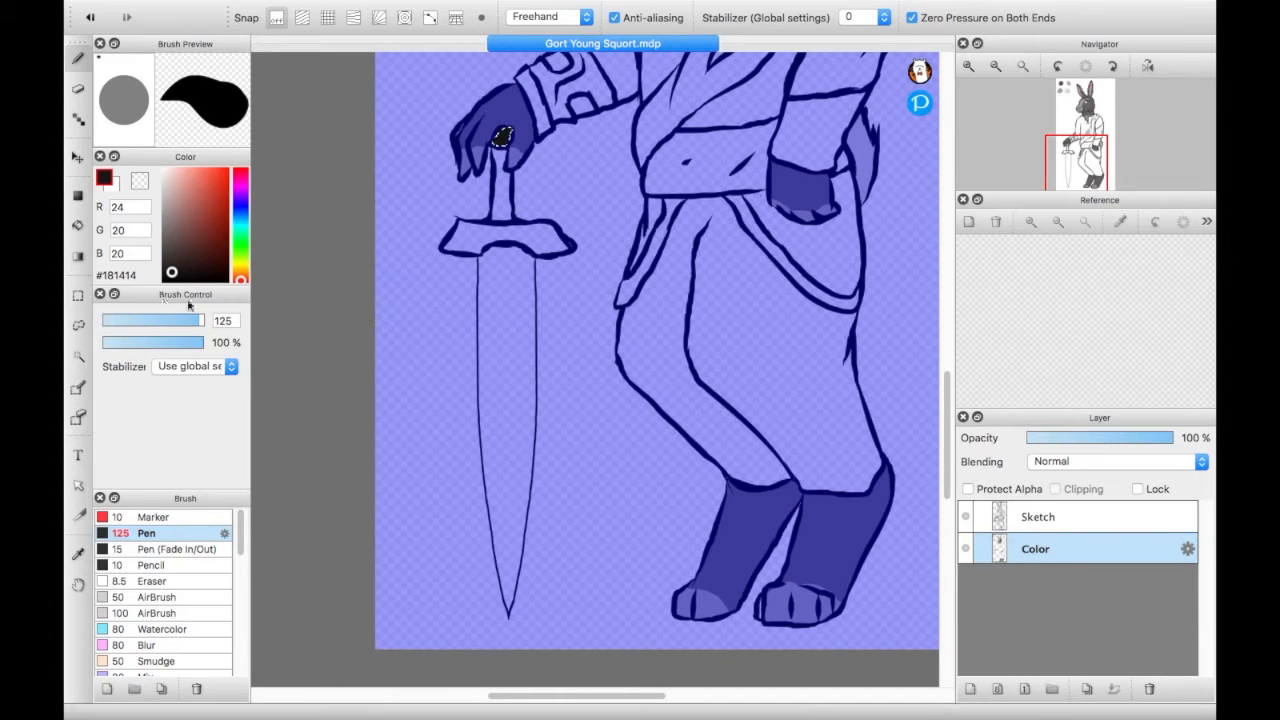
- Select the sword's grip and airbrush it at size 50 and 47% opacity in #47403F, with #2D2928 painted over it
drag(172, 274, 169, 252)
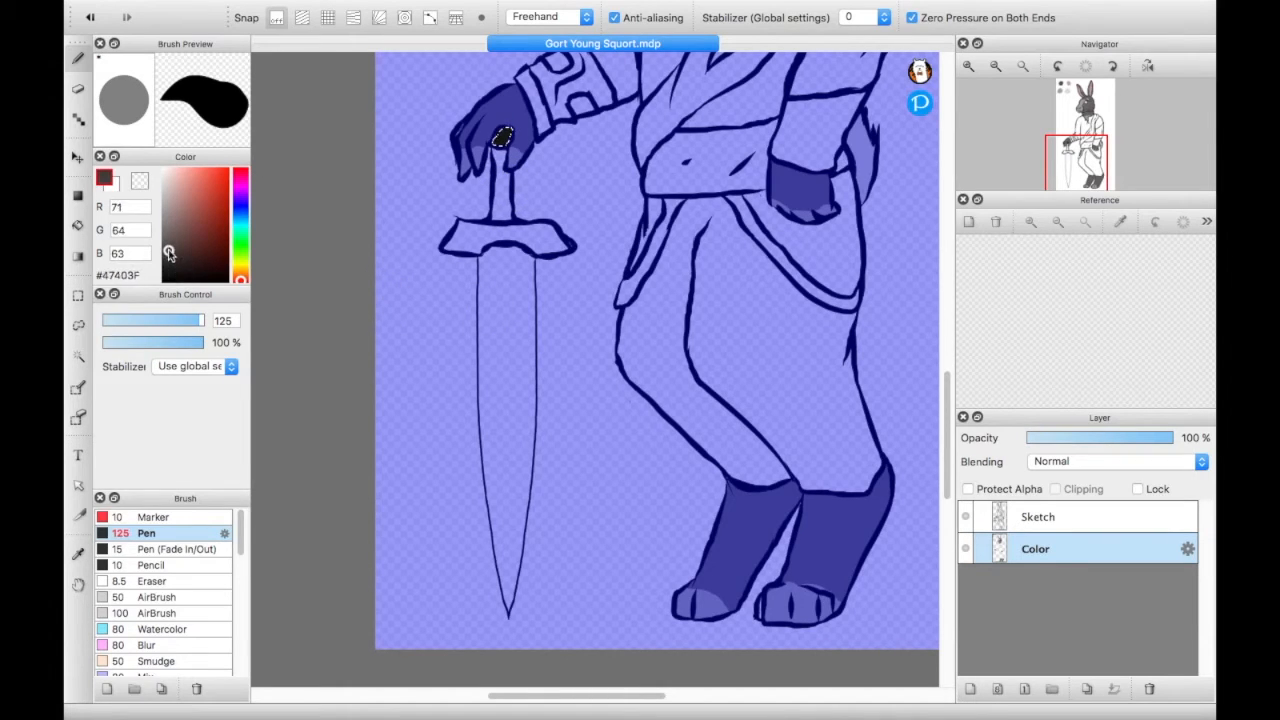
click(155, 598)
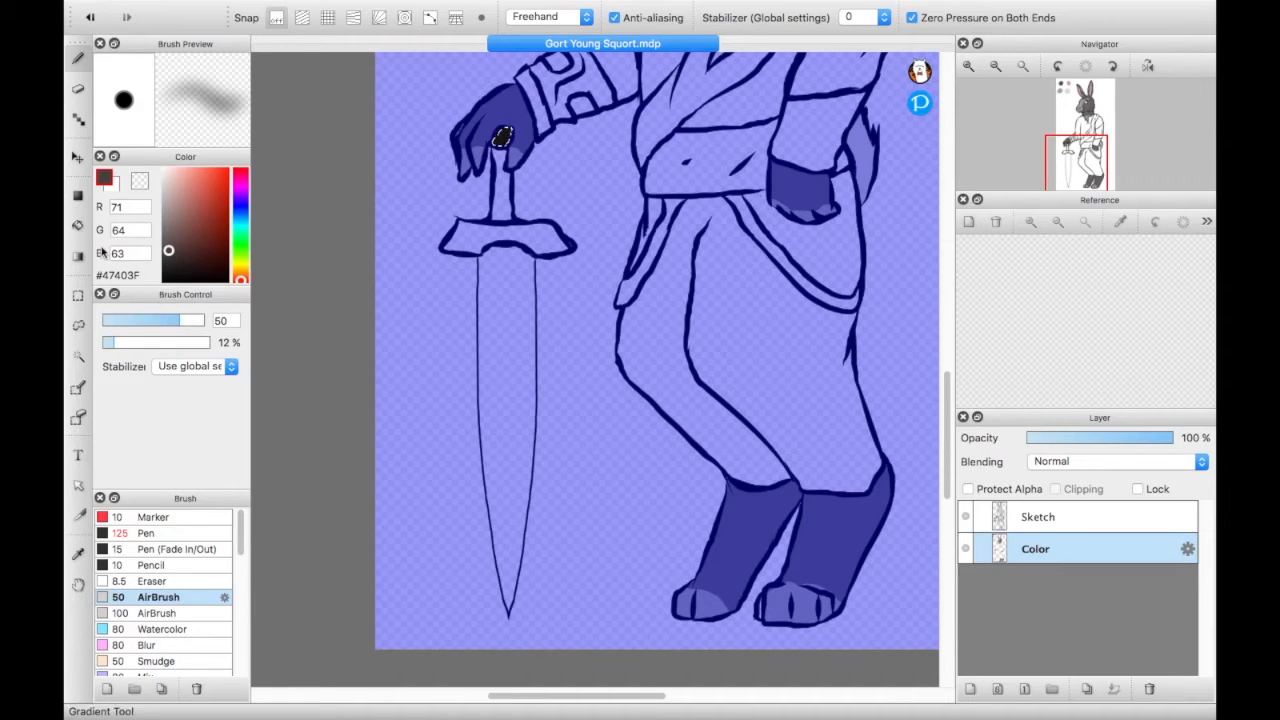
click(78, 357)
click(508, 205)
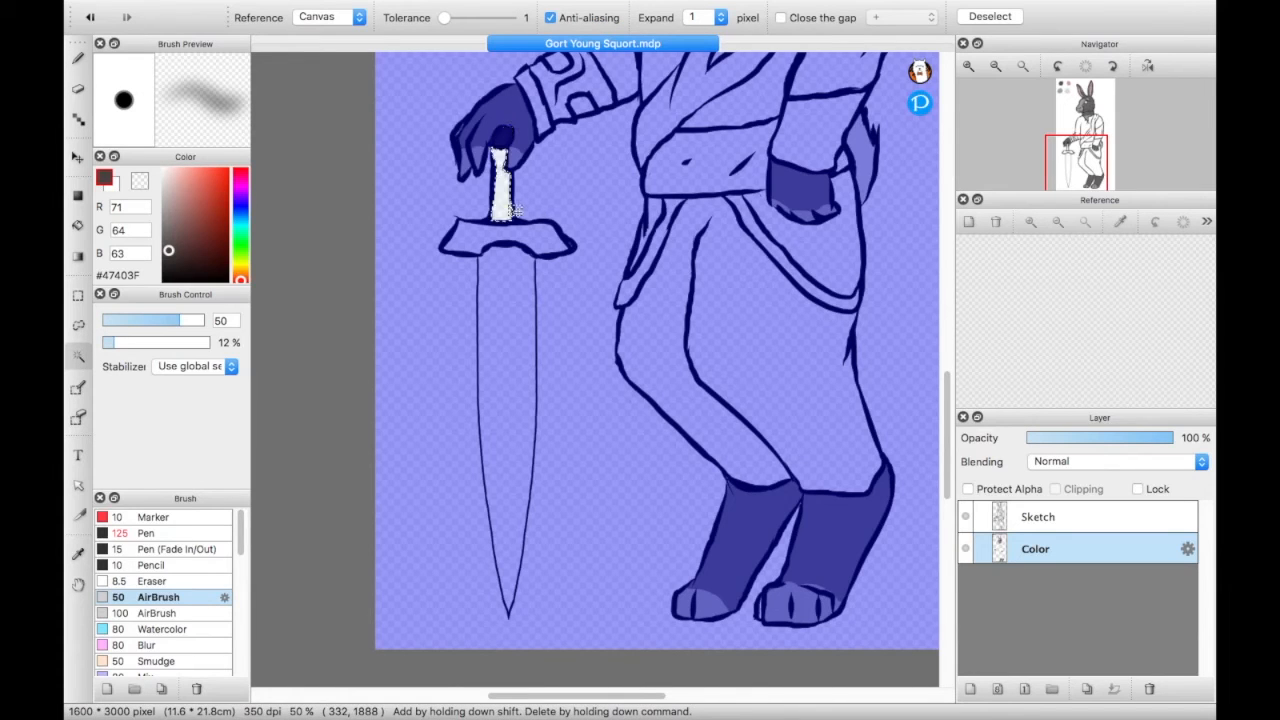
click(78, 58)
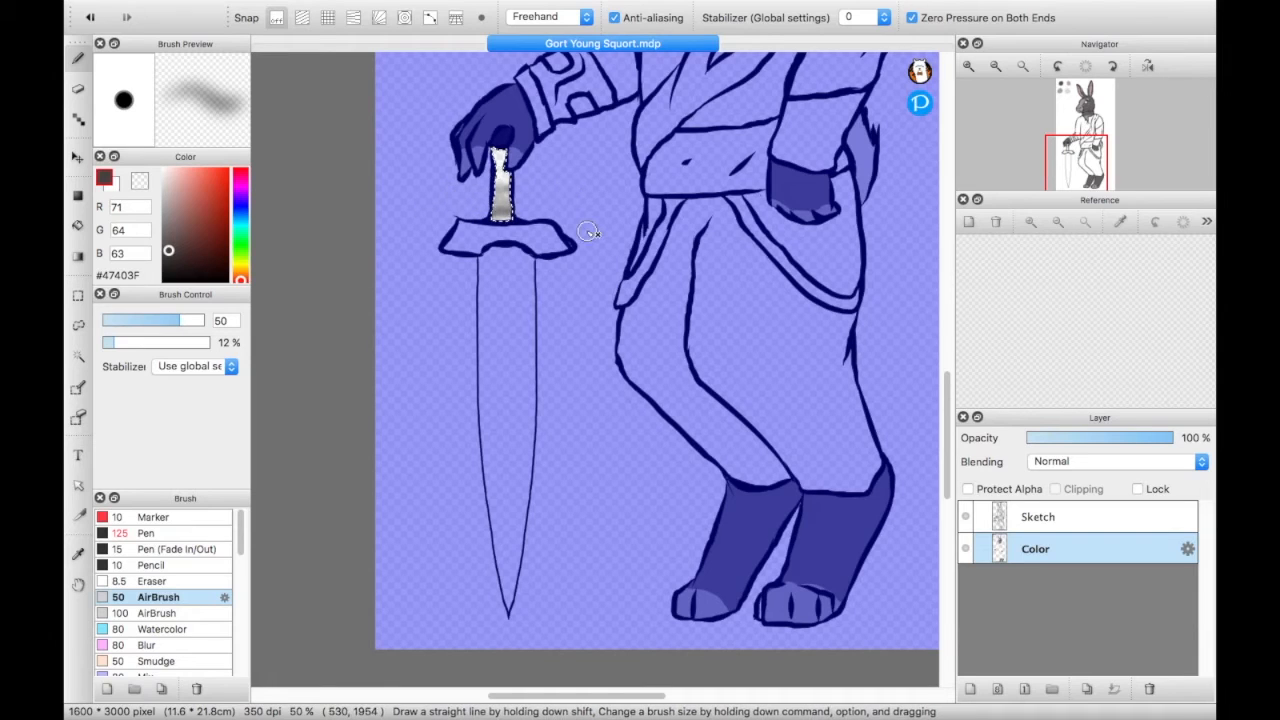
drag(115, 345, 148, 346)
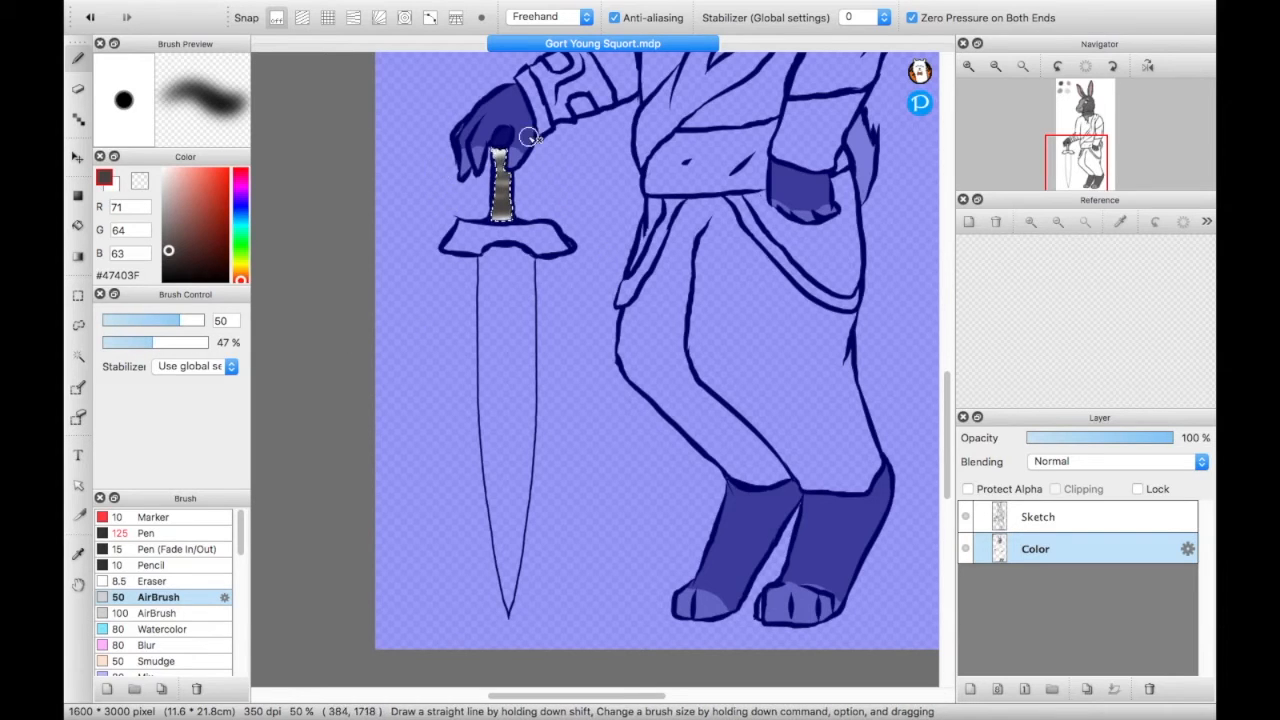
drag(503, 226, 498, 110)
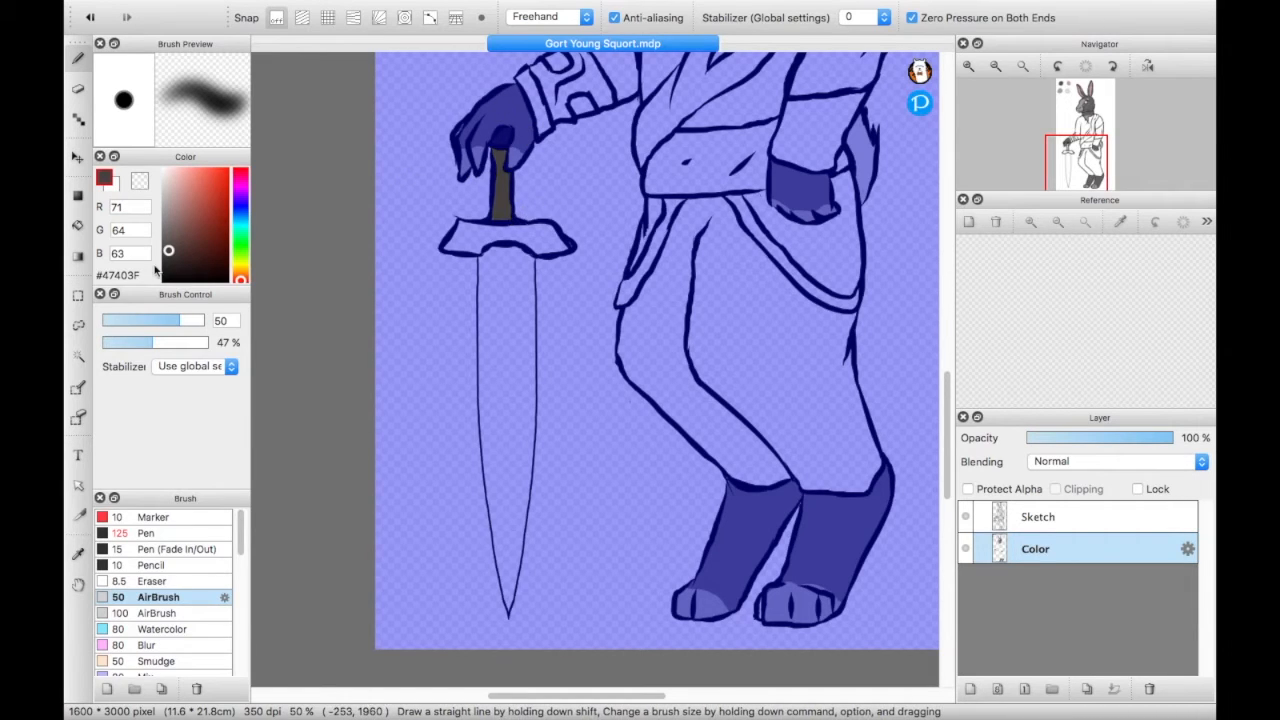
drag(168, 256, 167, 262)
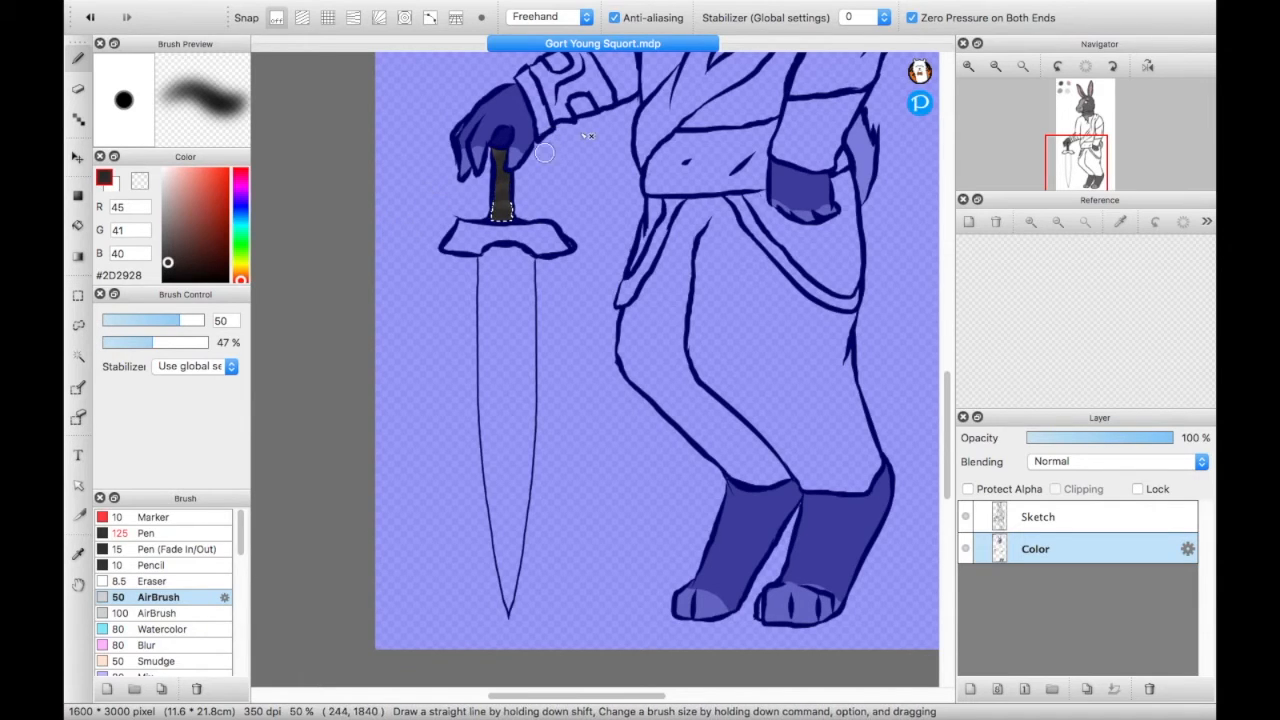
drag(437, 215, 578, 184)
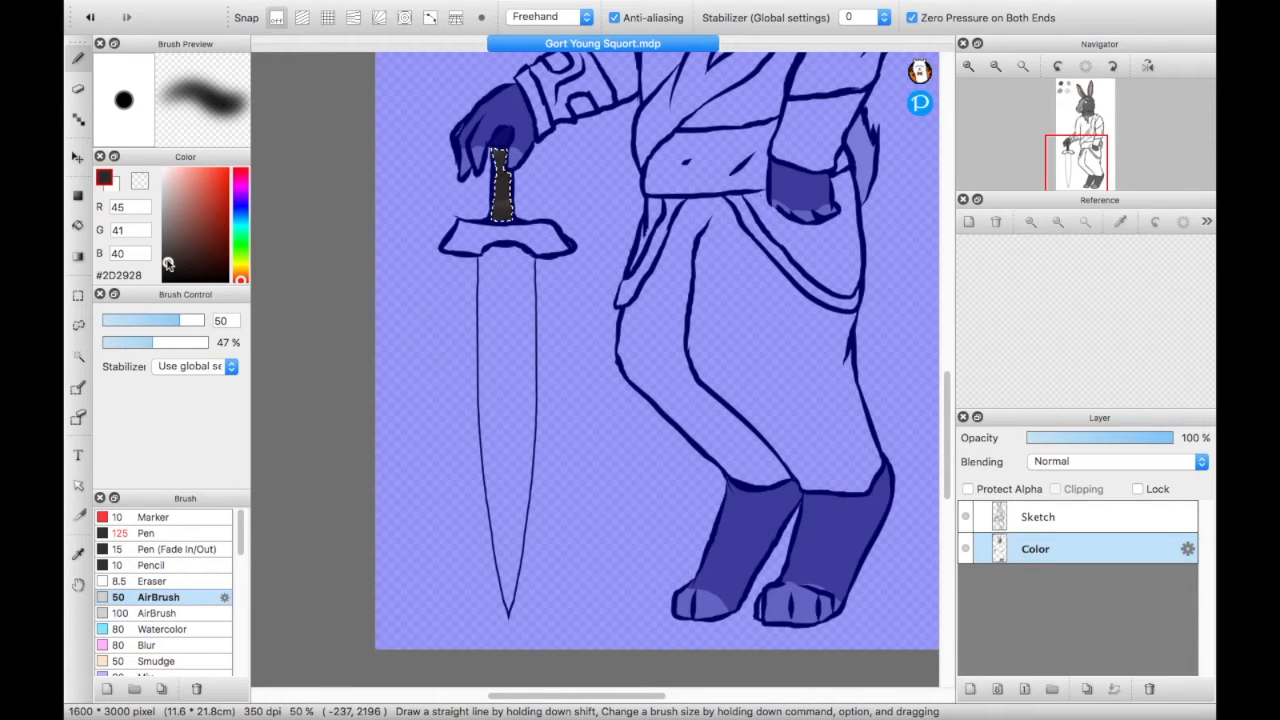
- Select the sword's crossguard with the Magic Wand and fill it with #5E5023 using the size 125 Pen
drag(242, 284, 204, 240)
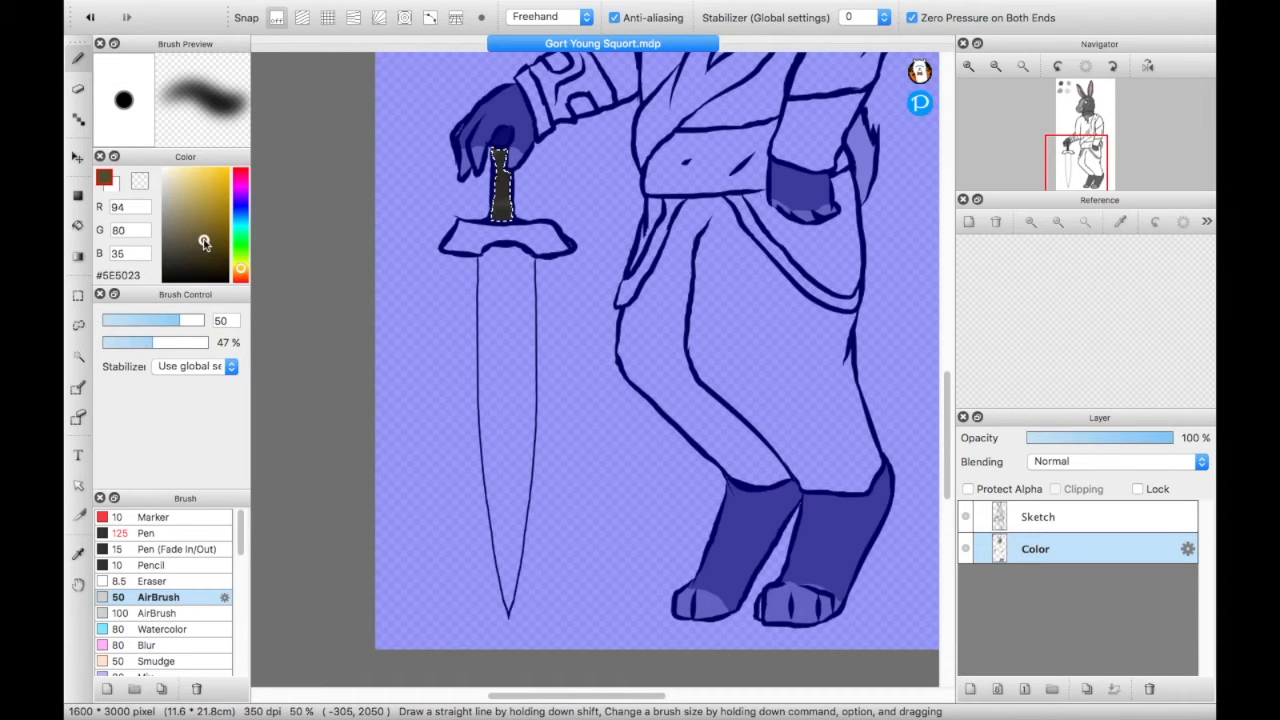
click(79, 358)
click(479, 247)
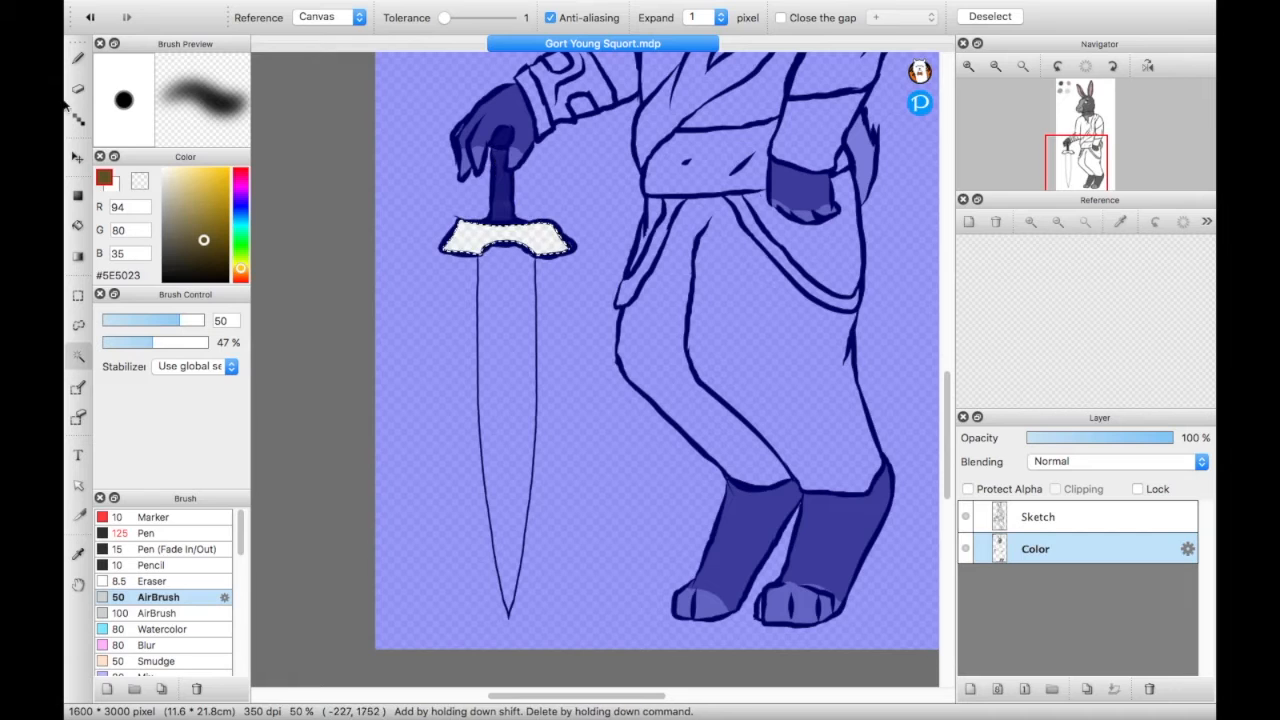
click(79, 59)
mouse_move(500, 233)
mouse_down()
mouse_move(466, 213)
mouse_move(508, 281)
mouse_move(440, 232)
mouse_up()
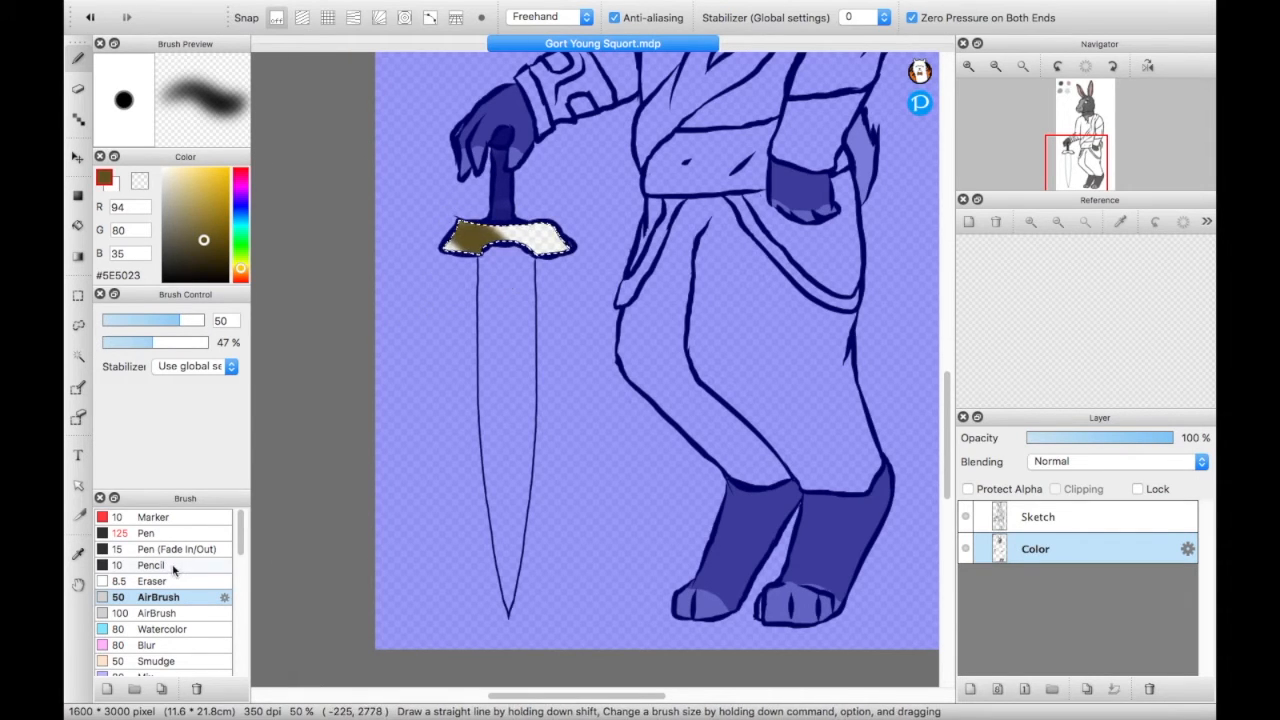
click(158, 536)
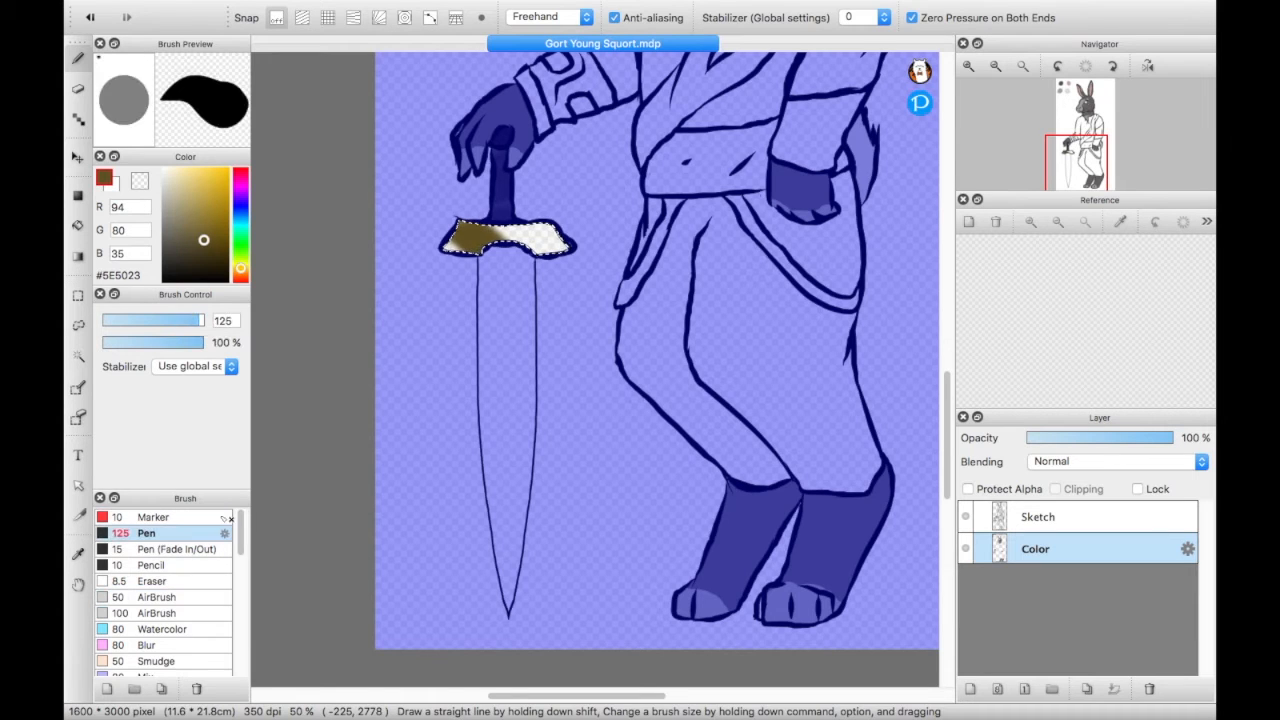
drag(458, 234, 566, 246)
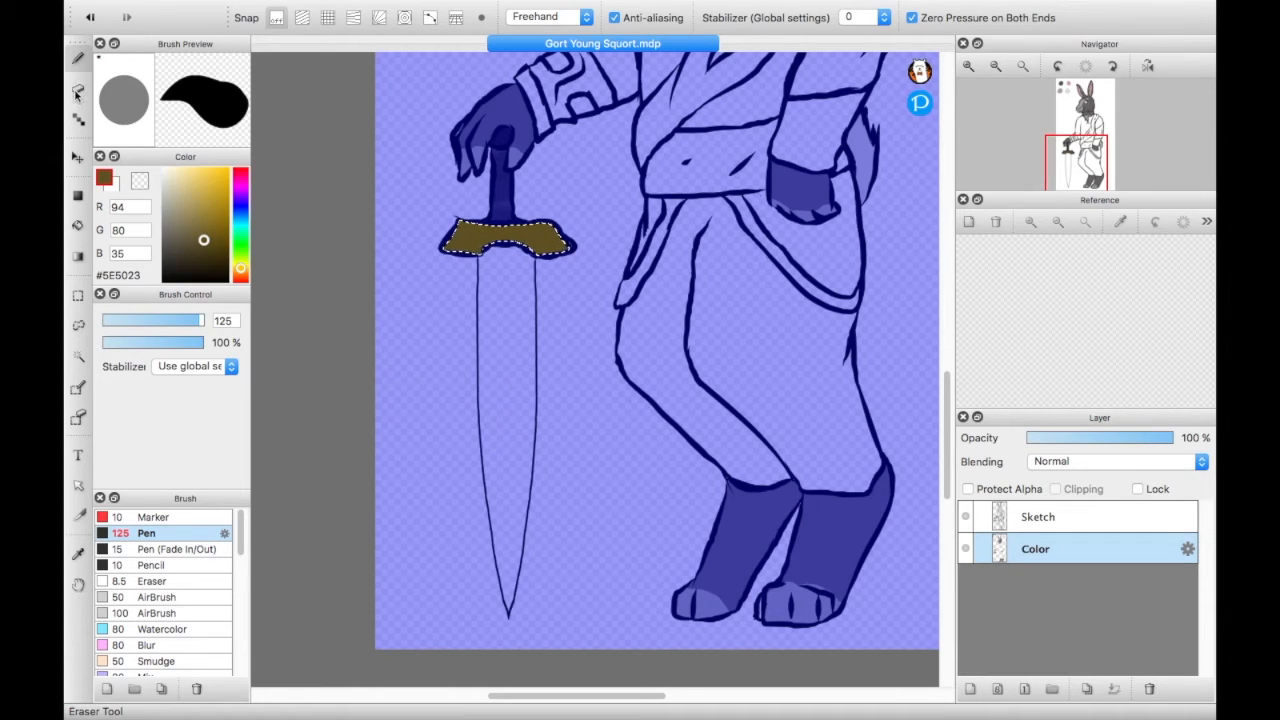
- Select the sword's blade with the Magic Wand and fill it with light gray #E3E3E3
click(82, 362)
click(494, 381)
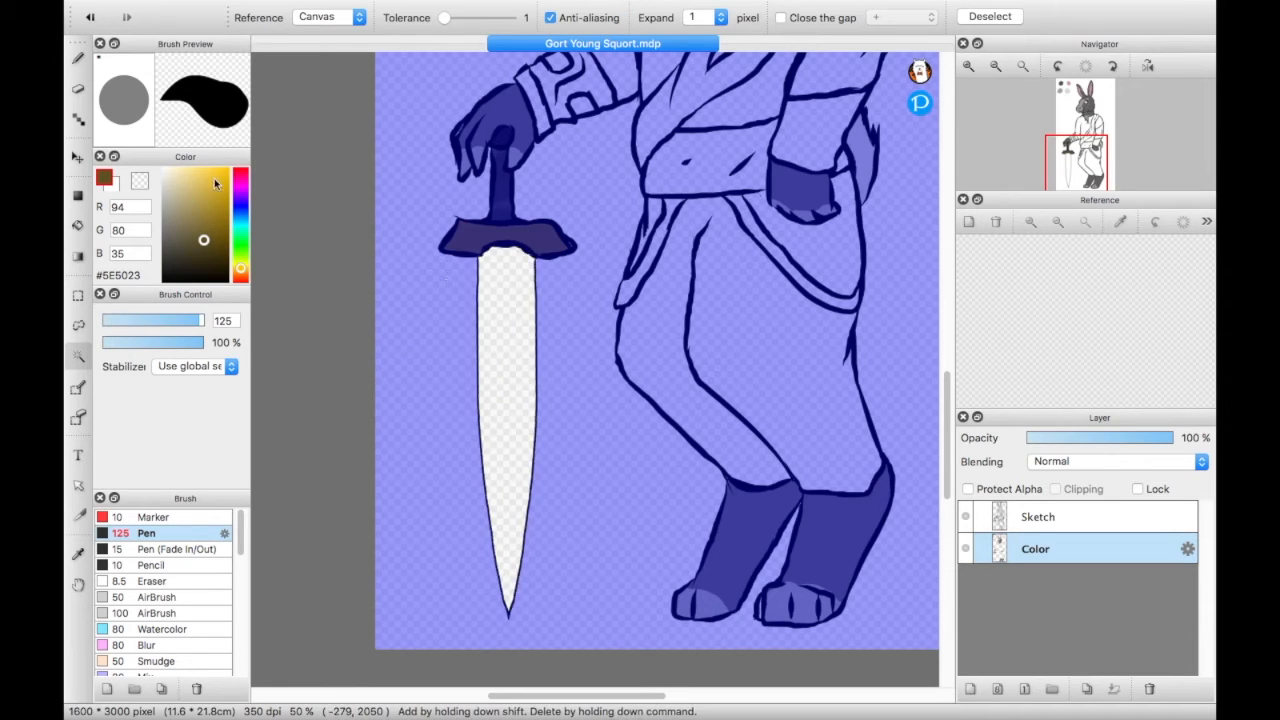
drag(190, 242, 163, 180)
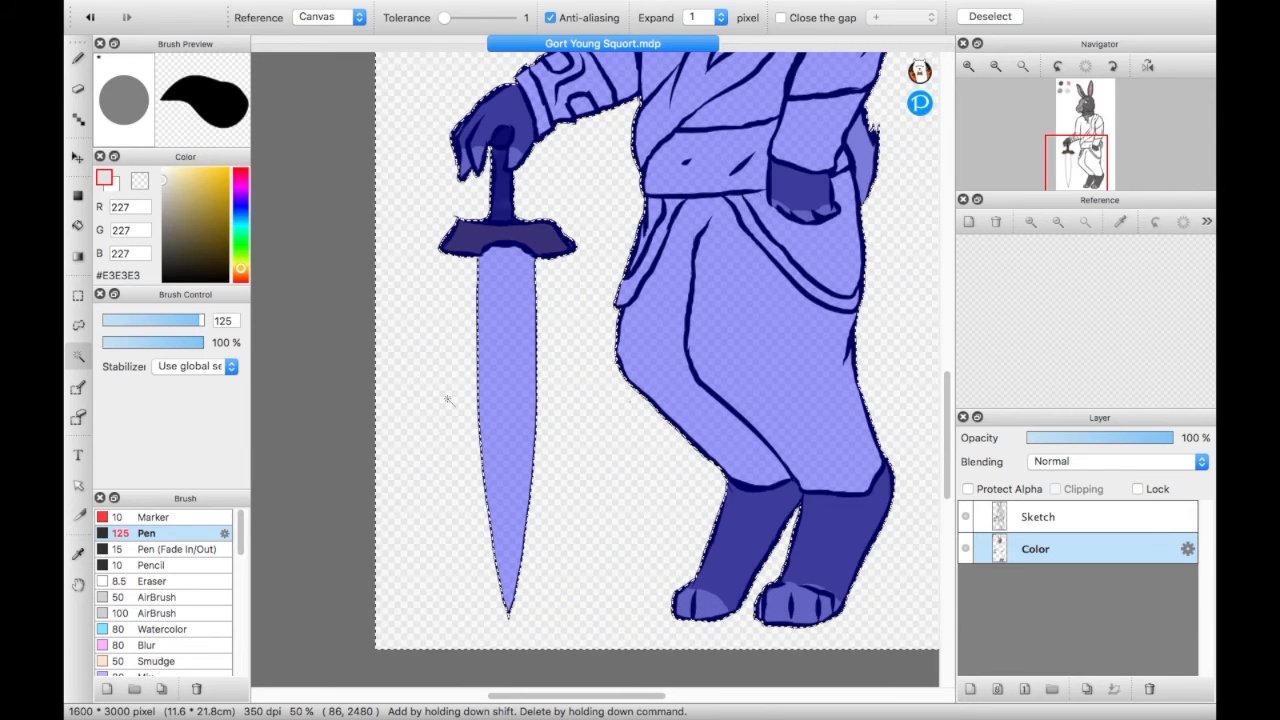
click(494, 390)
click(78, 58)
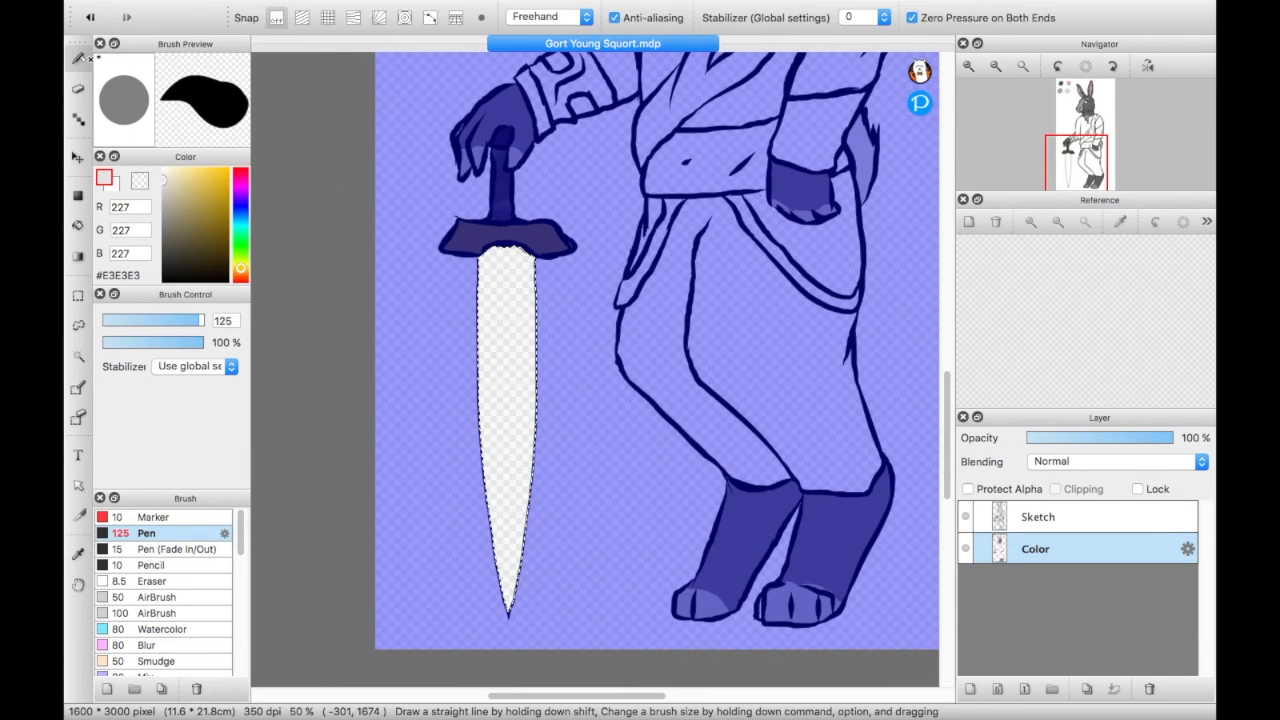
drag(594, 513, 412, 387)
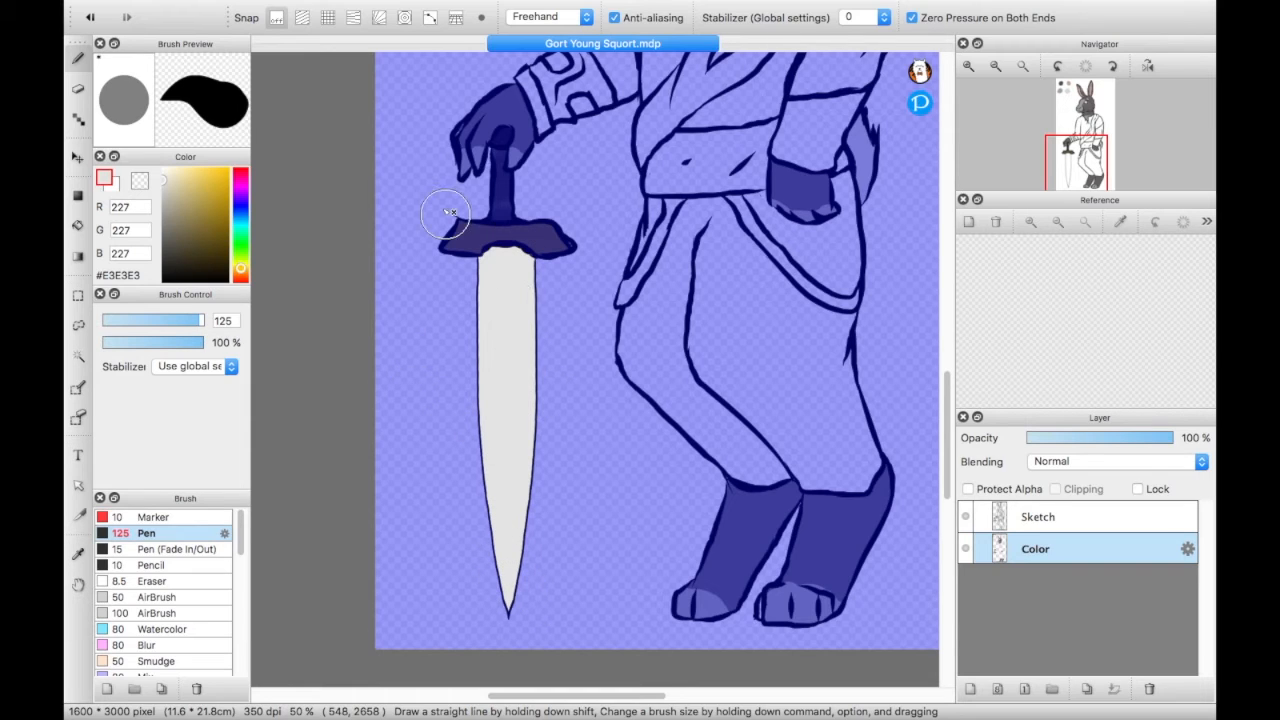
drag(497, 568, 509, 574)
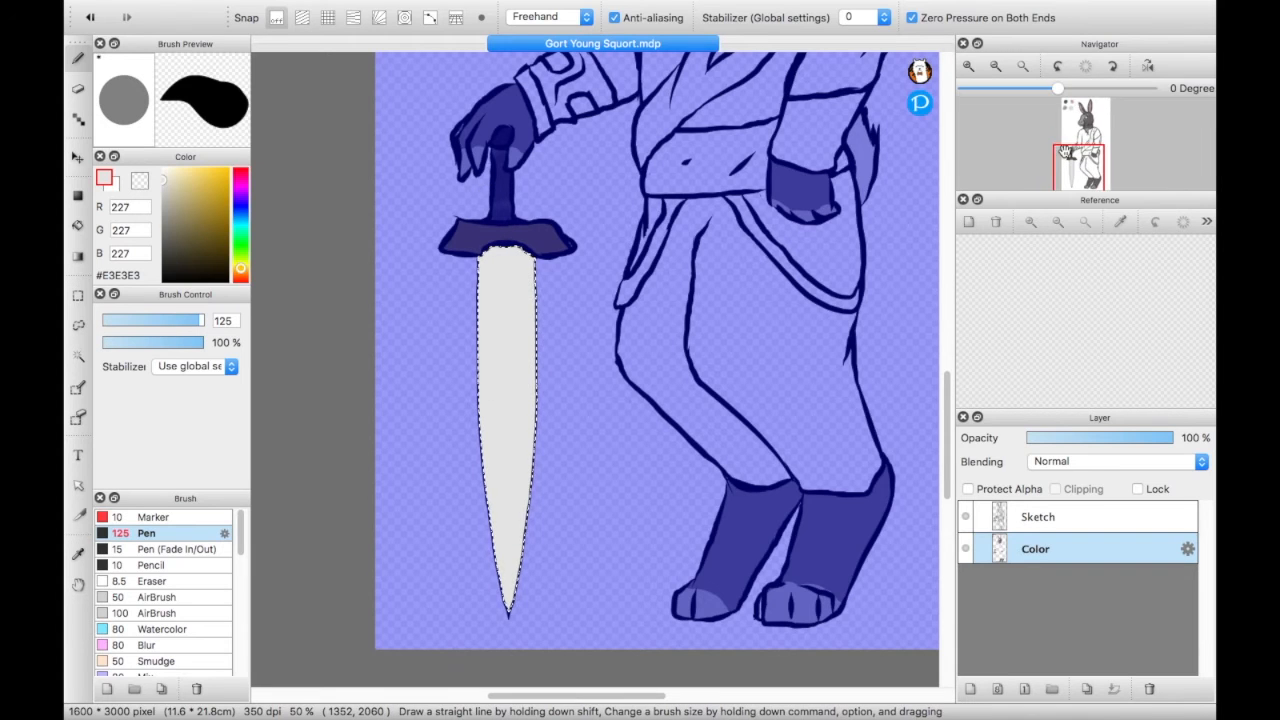
- Select both trouser legs with the Magic Wand, paint them #B3966F, and repaint them in the darker brown #A78B66
drag(1080, 170, 1092, 161)
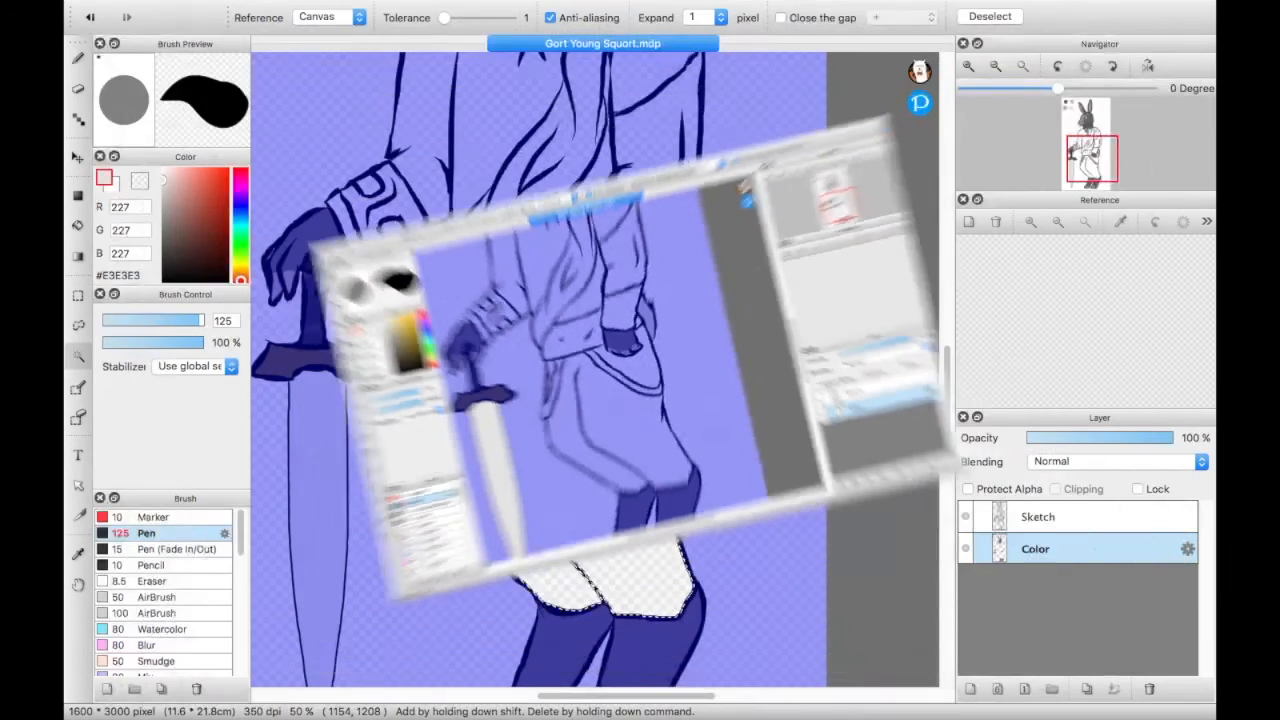
click(565, 375)
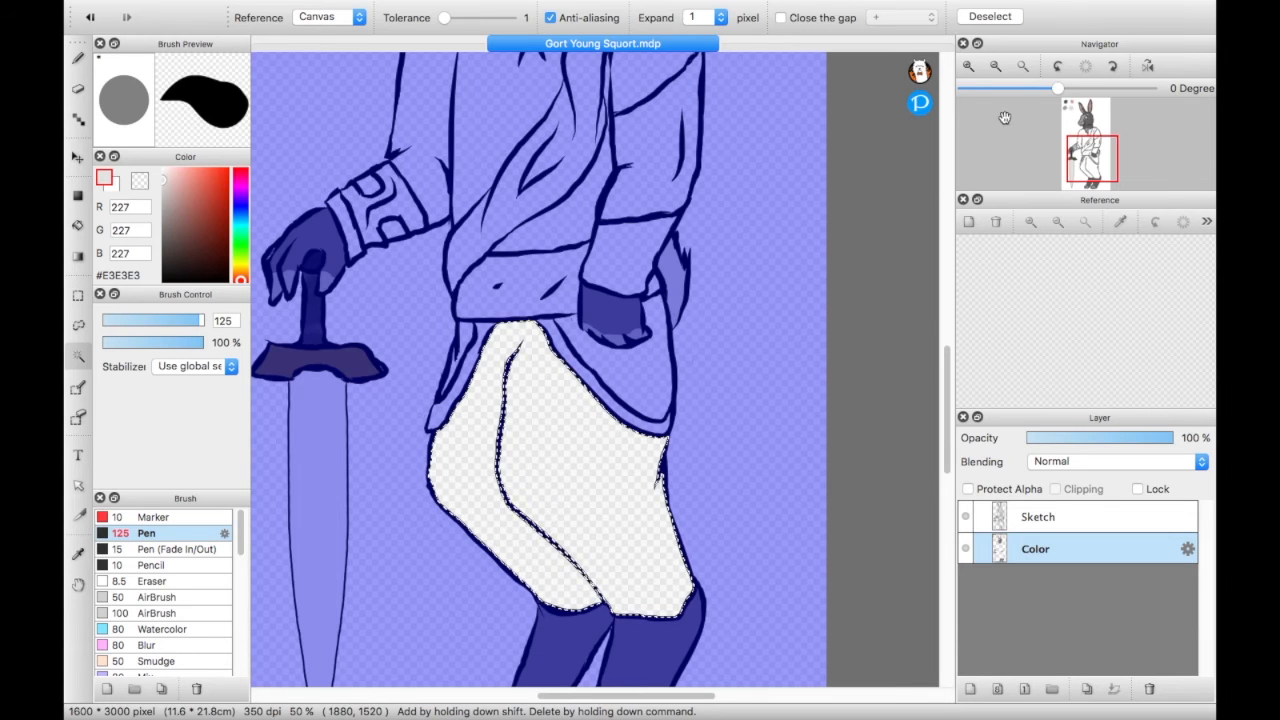
drag(1095, 164, 1094, 169)
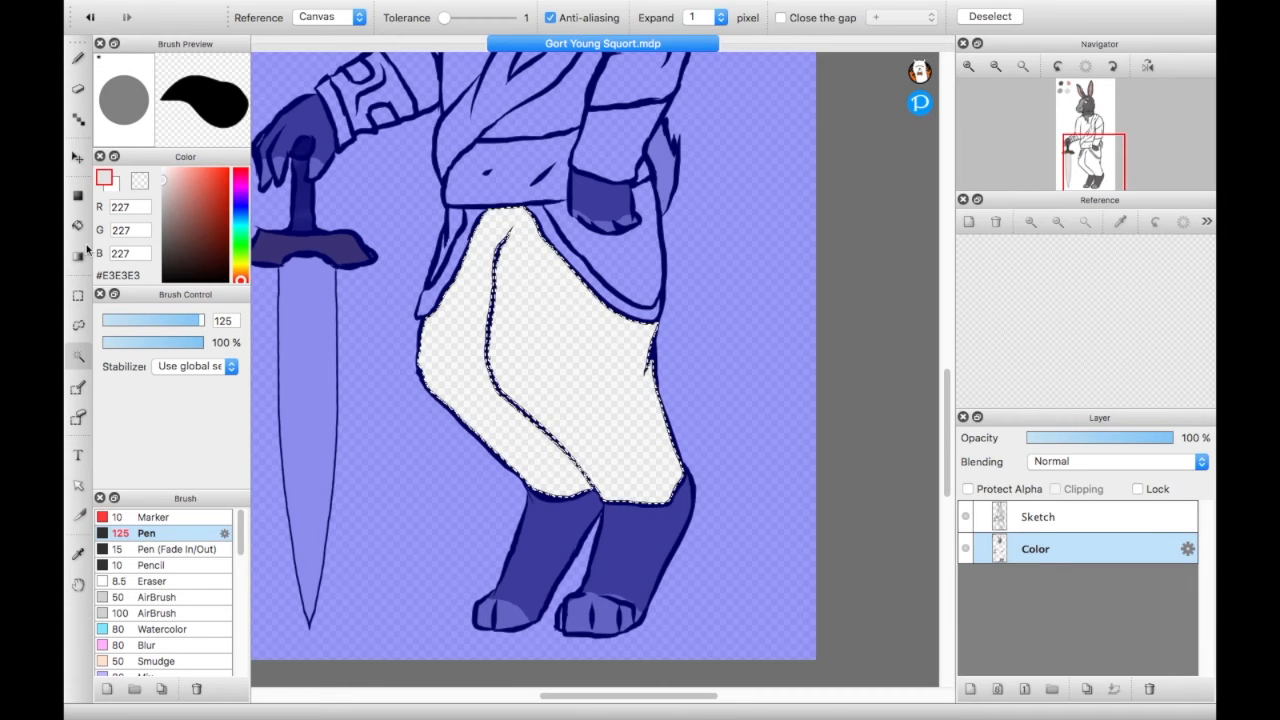
click(78, 58)
key(super+d)
key(super+z)
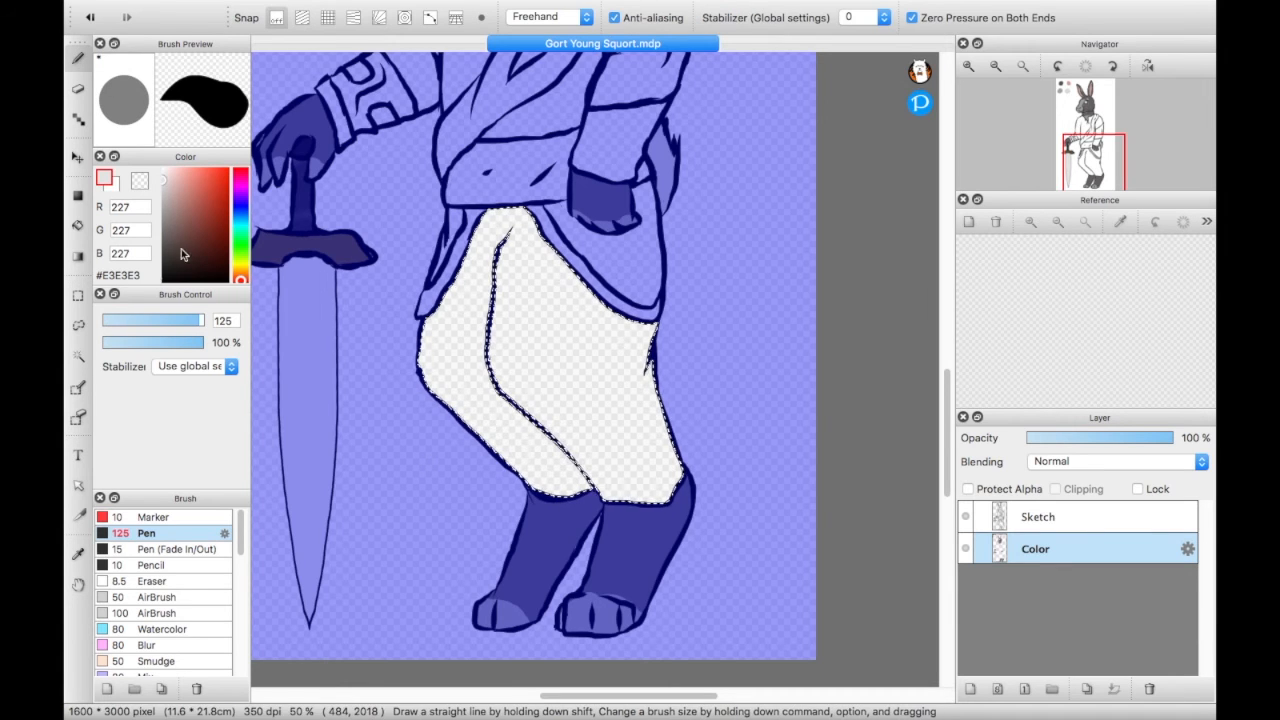
drag(238, 279, 239, 275)
drag(204, 234, 189, 205)
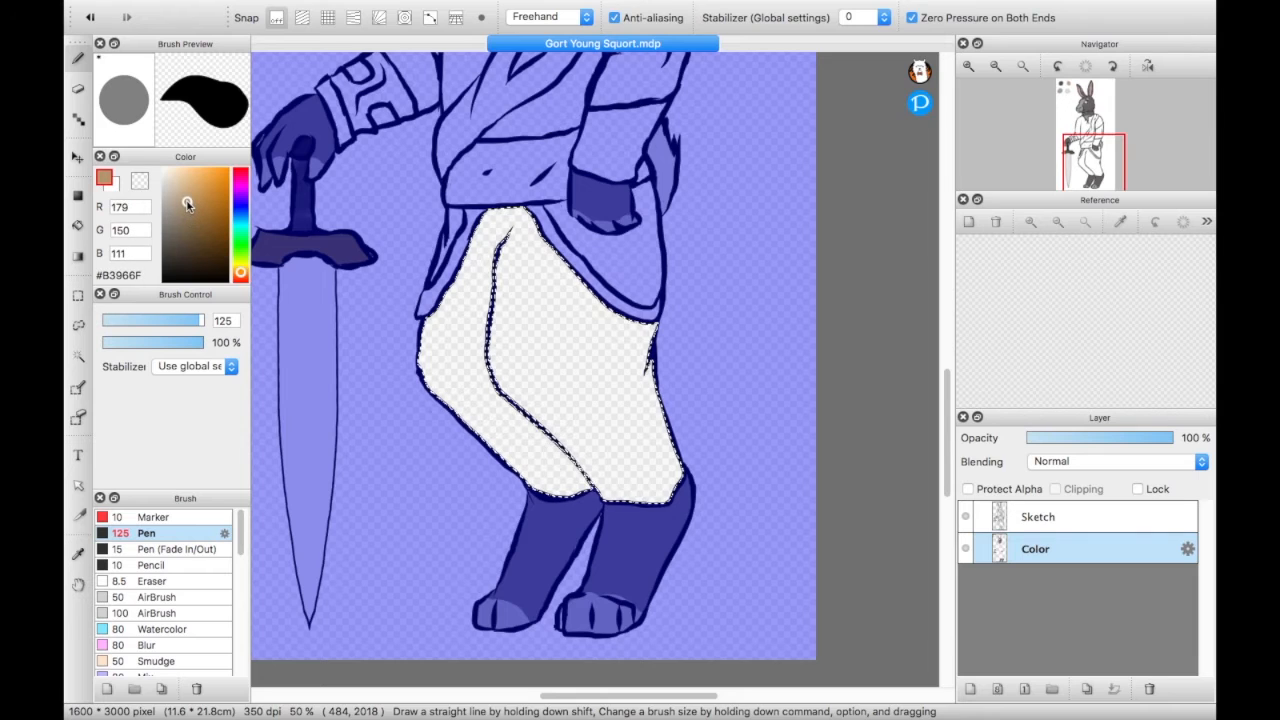
drag(596, 490, 552, 412)
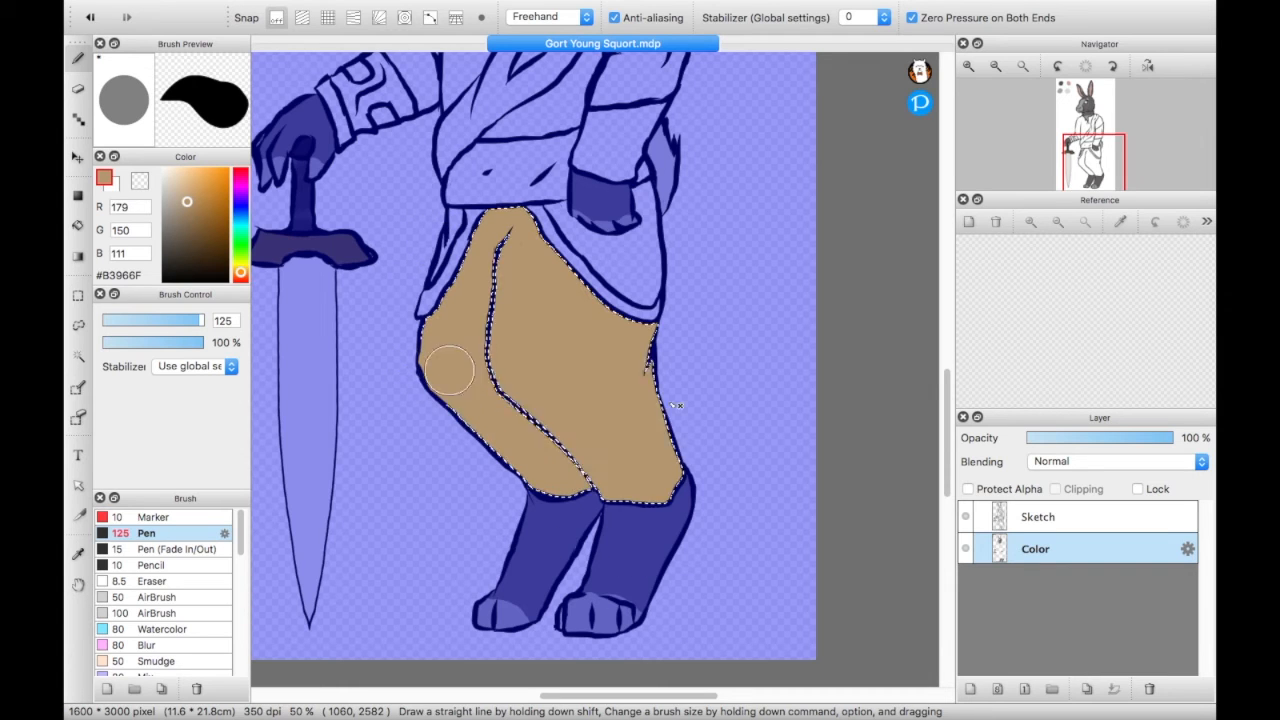
click(188, 208)
mouse_move(456, 252)
mouse_down()
mouse_move(623, 455)
mouse_move(741, 530)
mouse_up()
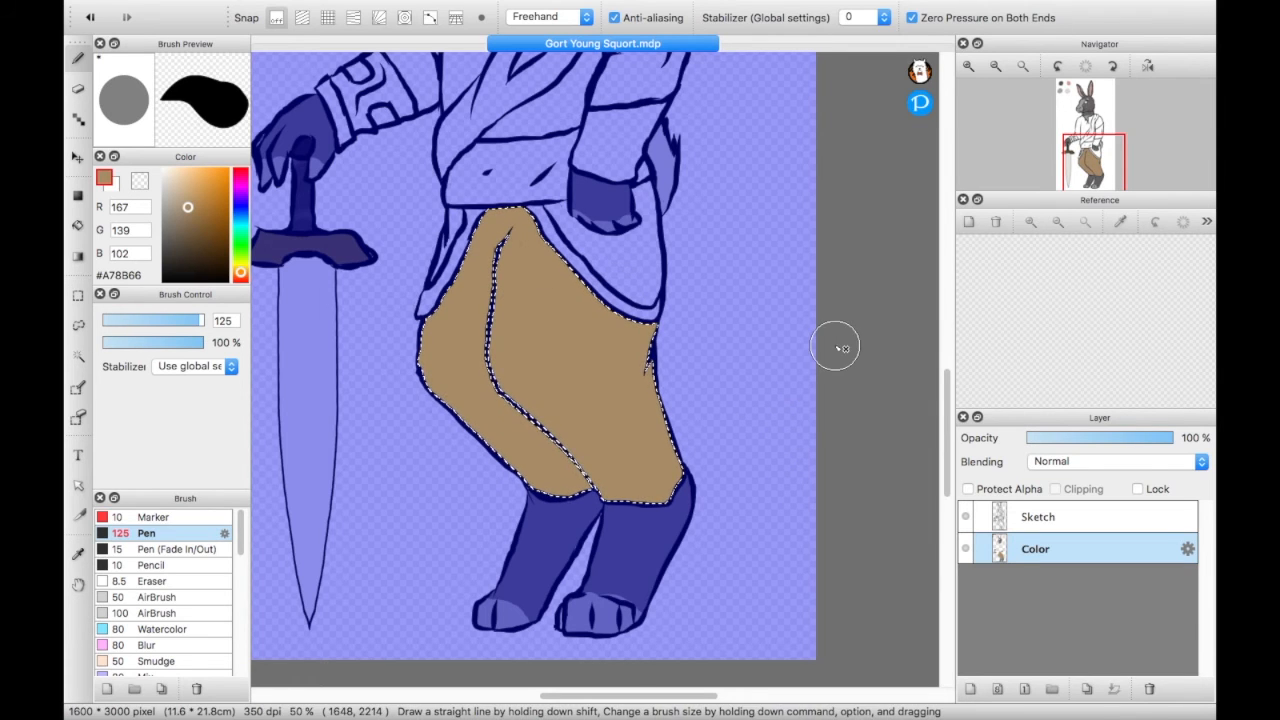
- Select the two trouser areas at the hips outside the trim bands with the Magic Wand and paint them brown #A78B66
click(78, 355)
click(590, 232)
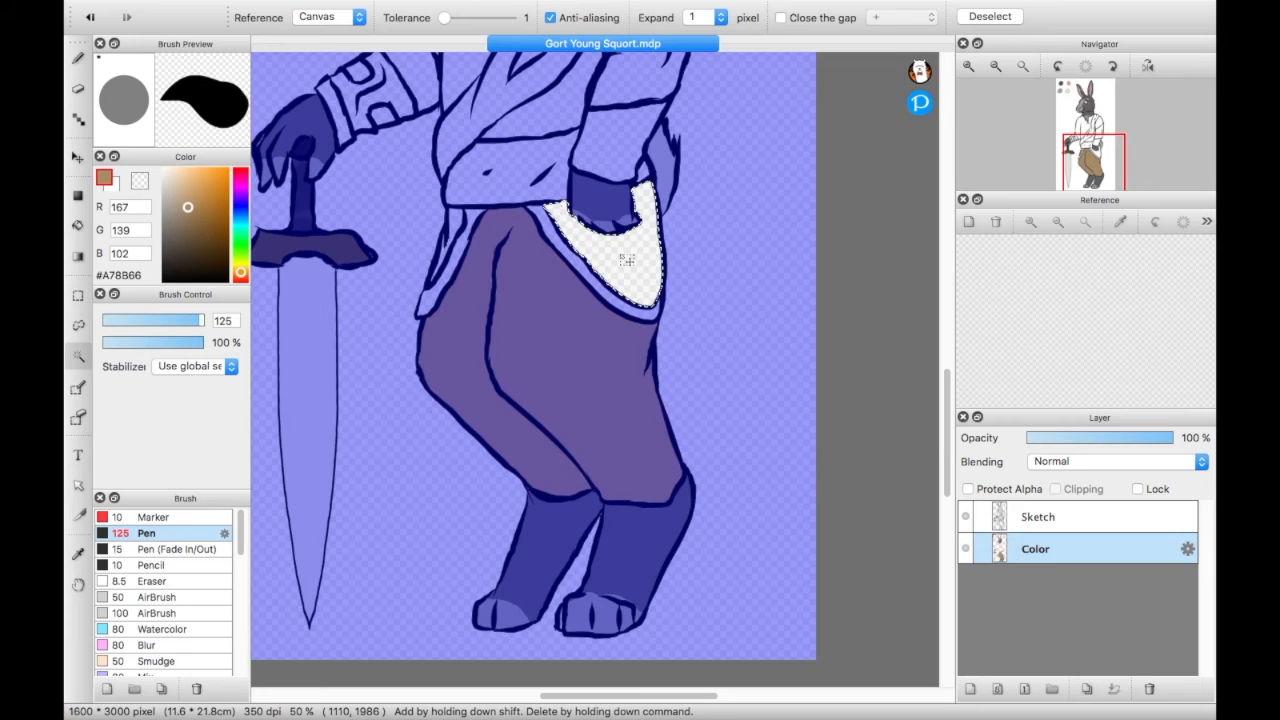
shift+click(458, 226)
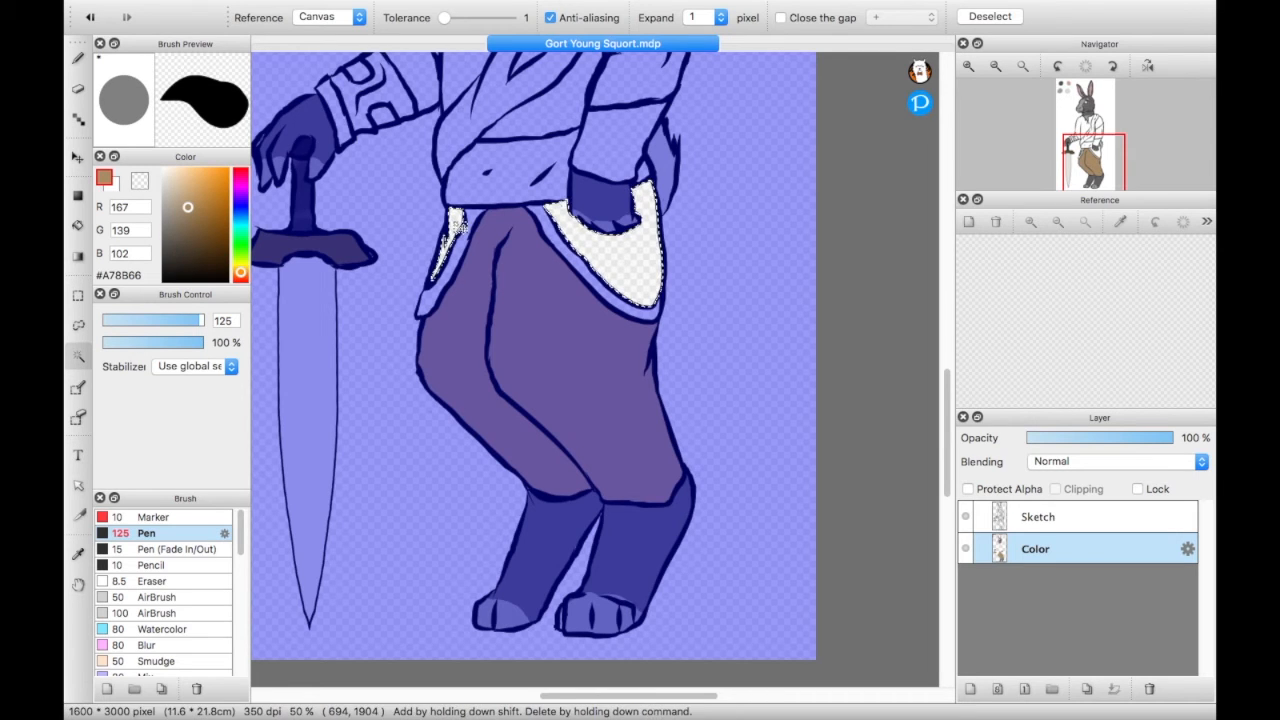
click(78, 58)
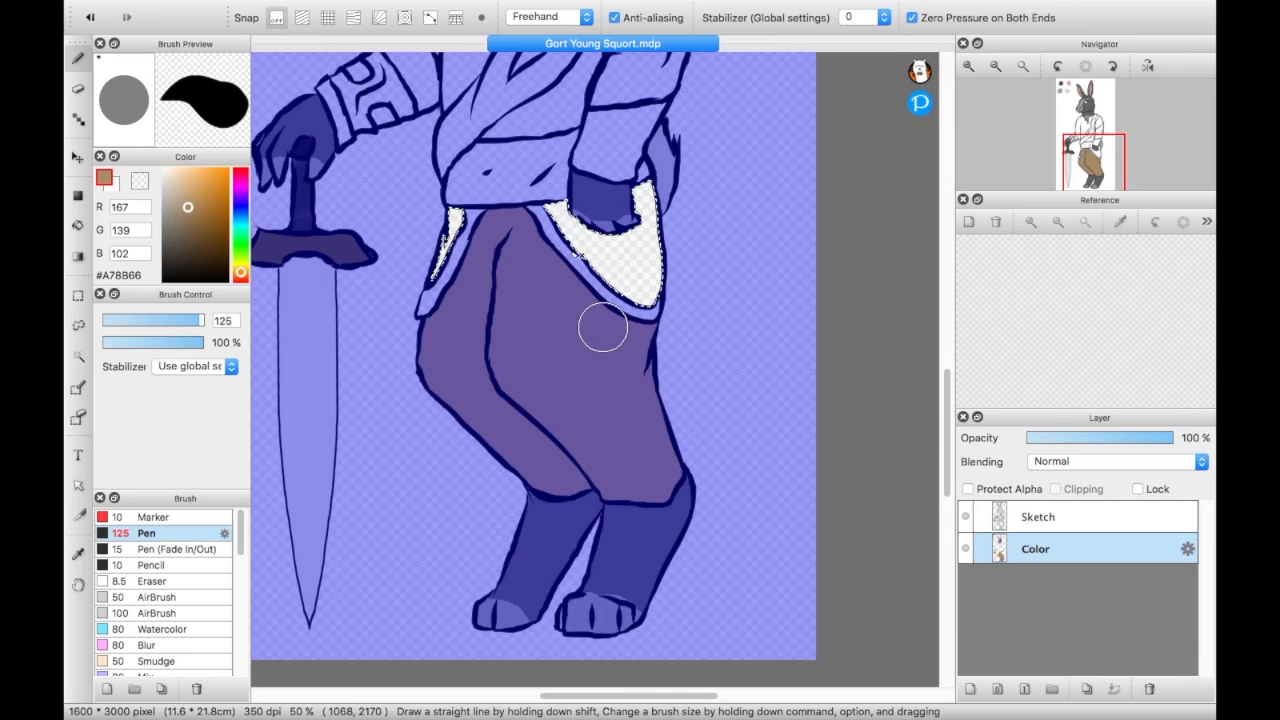
drag(527, 163, 706, 288)
drag(460, 215, 440, 262)
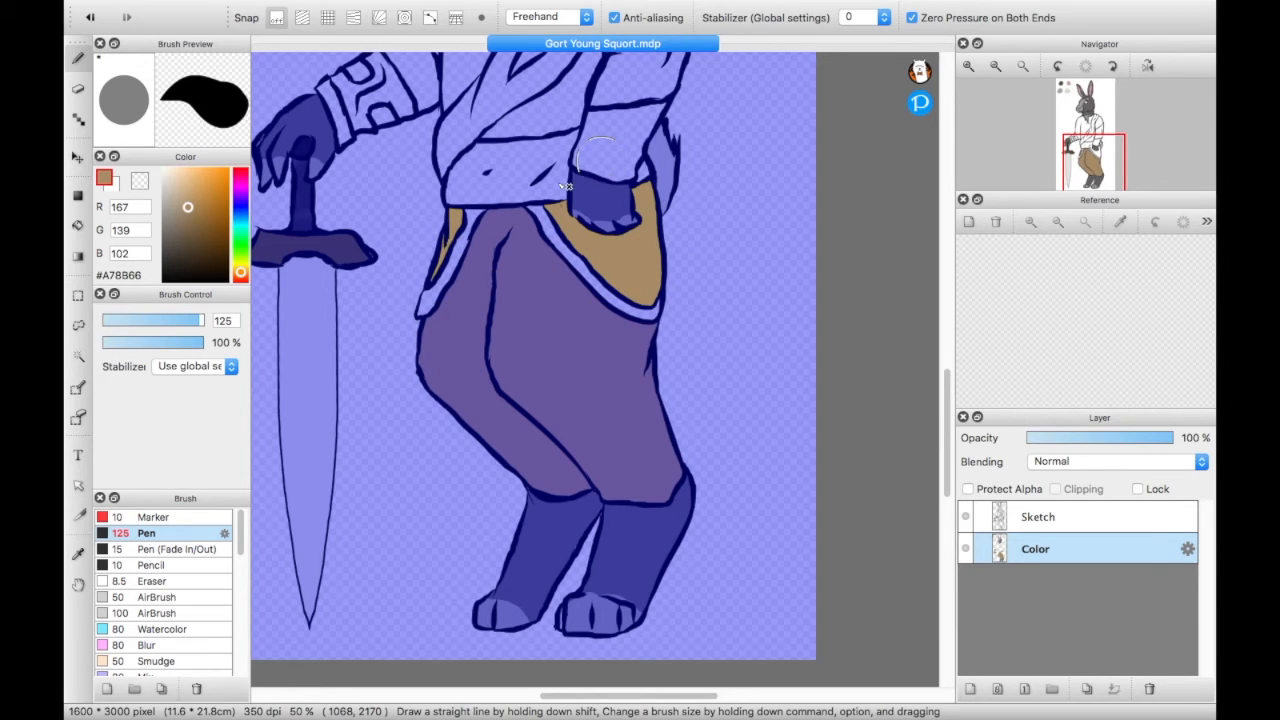
- Select both diagonal trim bands on the trousers with the Magic Wand and paint them dark brown #7B4D11
mouse_move(187, 208)
mouse_down()
mouse_move(216, 212)
mouse_move(218, 230)
mouse_up()
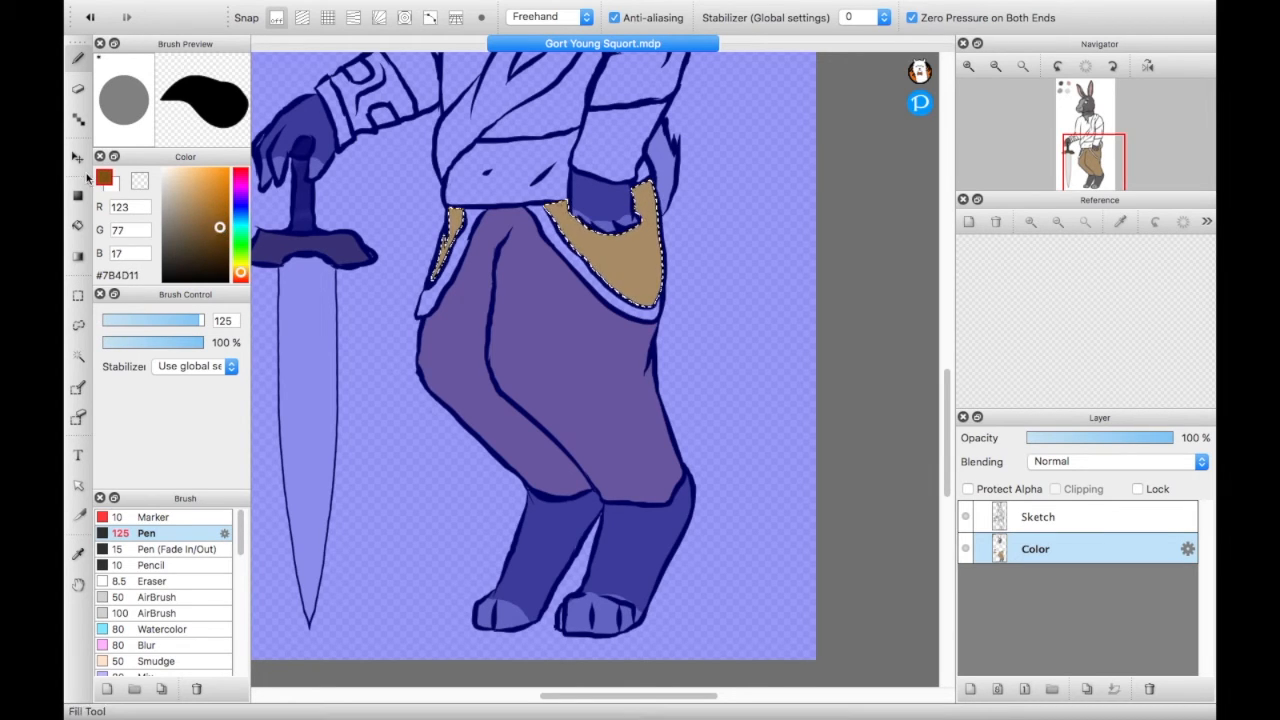
click(78, 360)
click(453, 266)
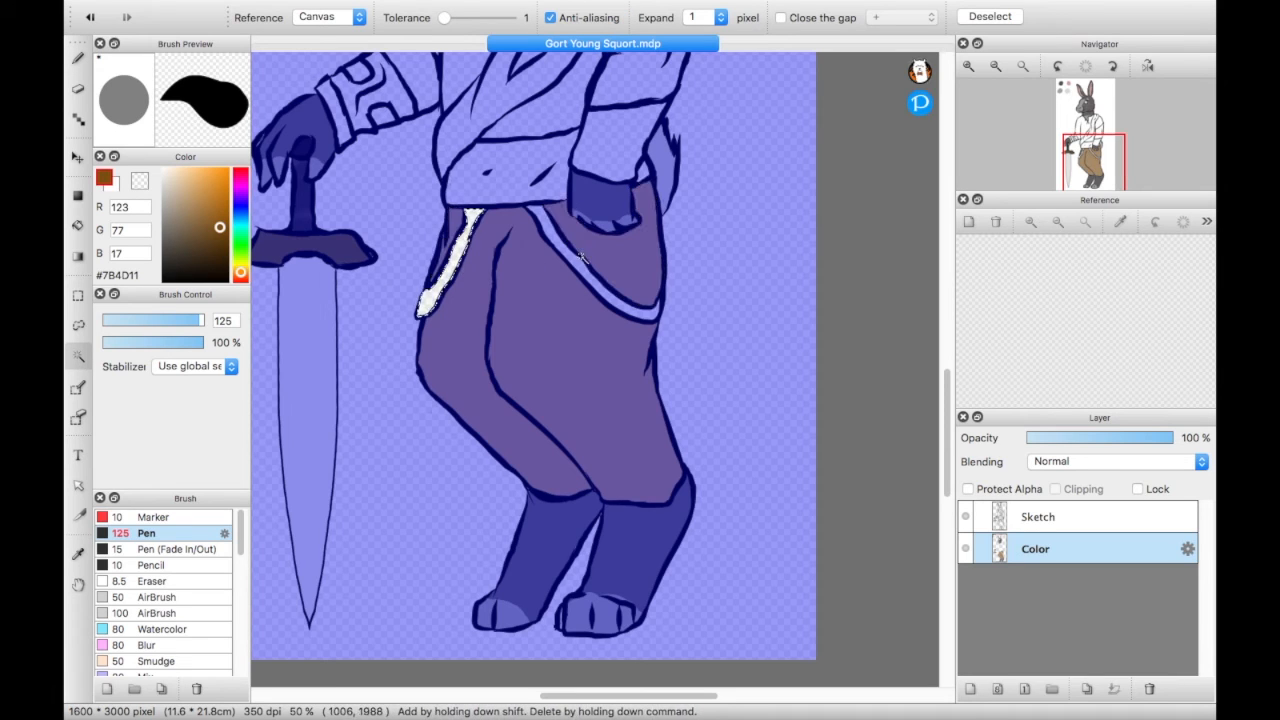
shift+click(605, 296)
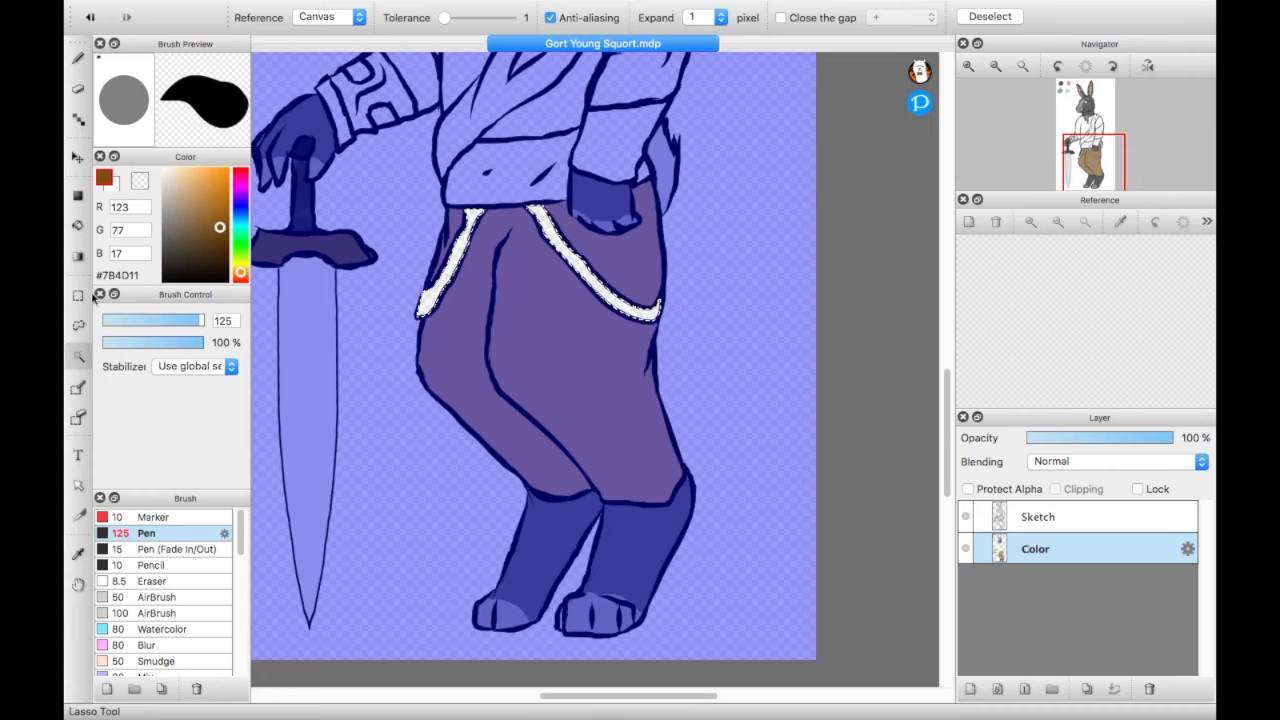
click(78, 62)
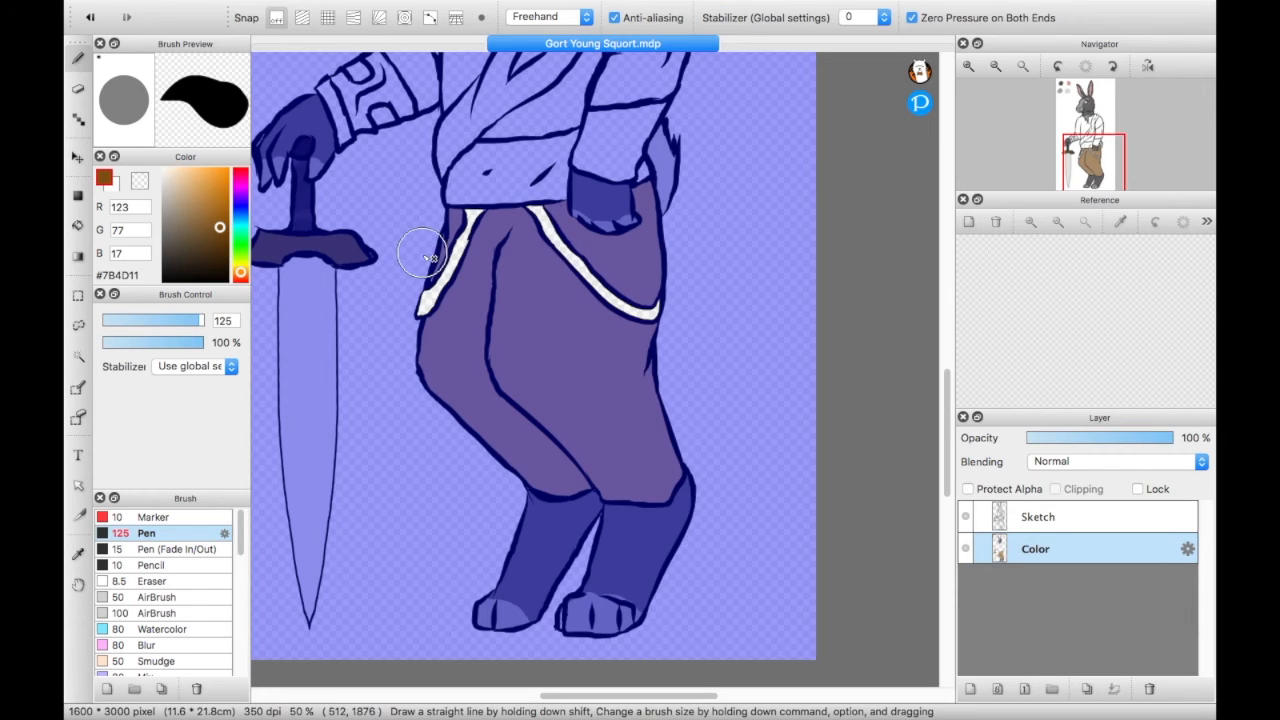
mouse_move(428, 286)
mouse_down()
mouse_move(476, 208)
mouse_move(408, 313)
mouse_move(480, 206)
mouse_move(462, 264)
mouse_up()
mouse_move(523, 208)
mouse_down()
mouse_move(534, 178)
mouse_move(646, 333)
mouse_move(535, 227)
mouse_move(505, 296)
mouse_move(450, 228)
mouse_move(426, 317)
mouse_move(500, 190)
mouse_move(541, 220)
mouse_up()
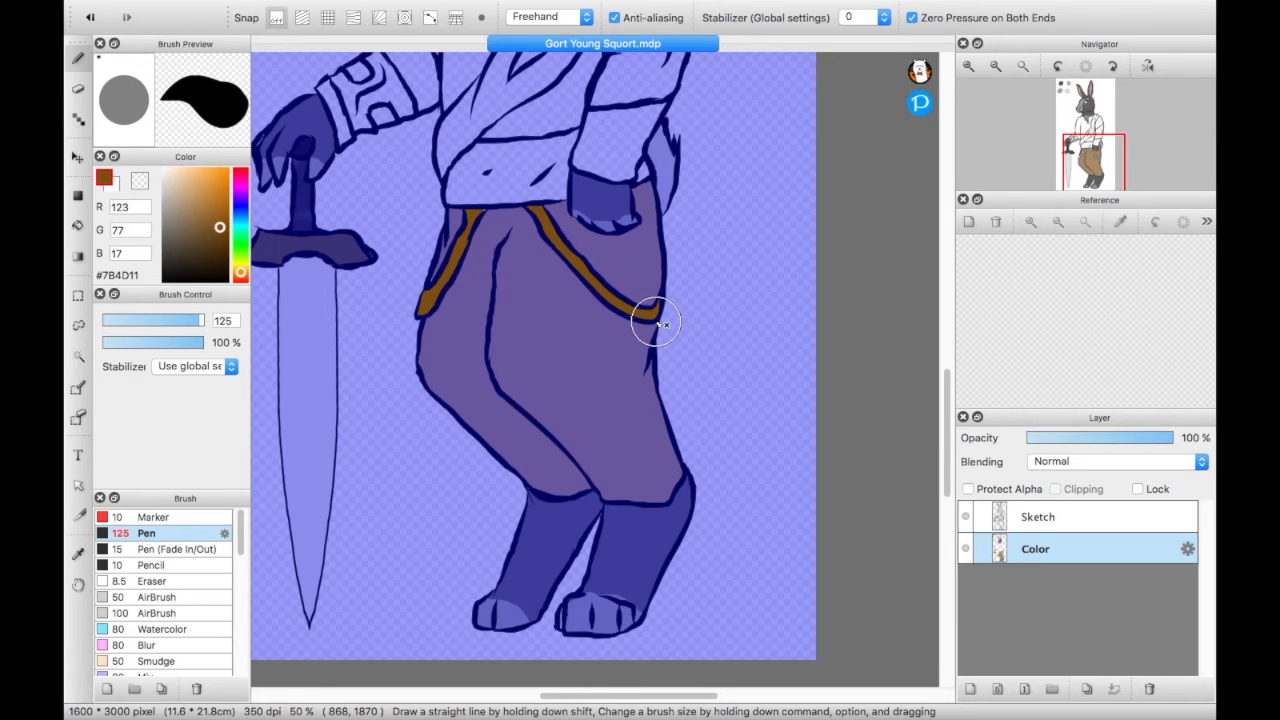
drag(655, 320, 808, 337)
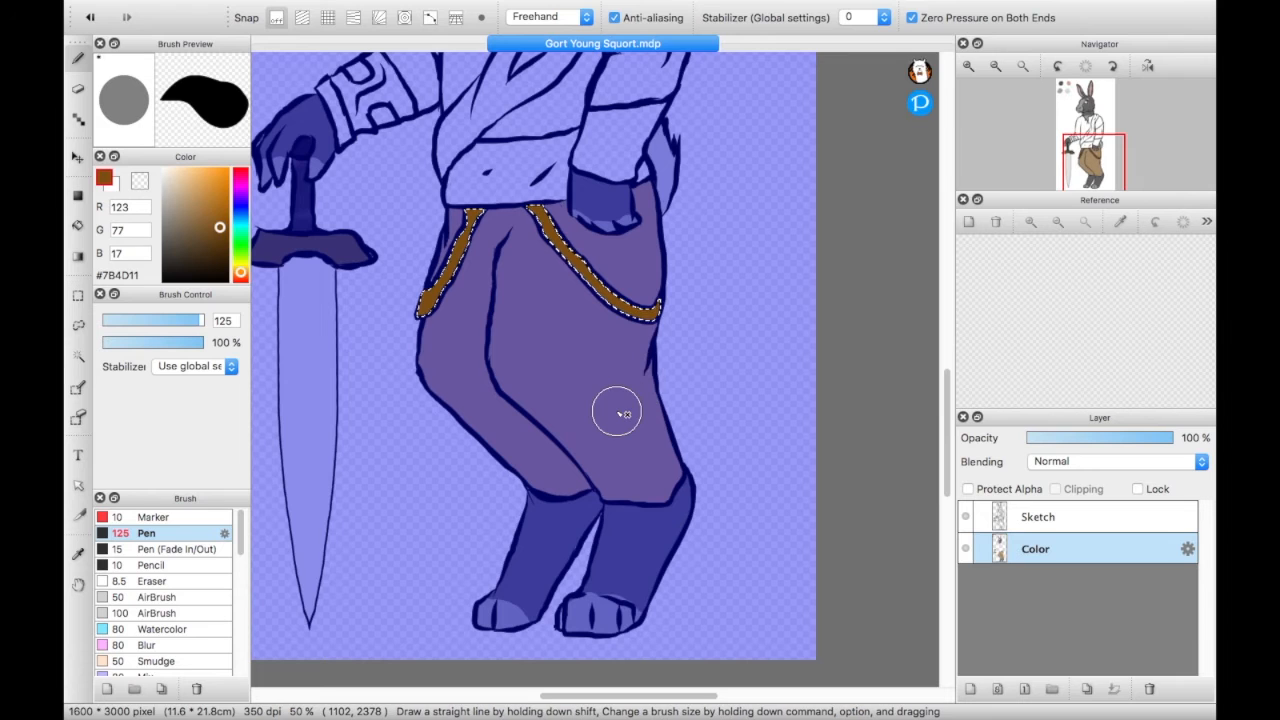
- Add the patterned bracer and the opposite arm's elbow section to the trim band selection, and paint all of them #855414
drag(1087, 173, 1090, 140)
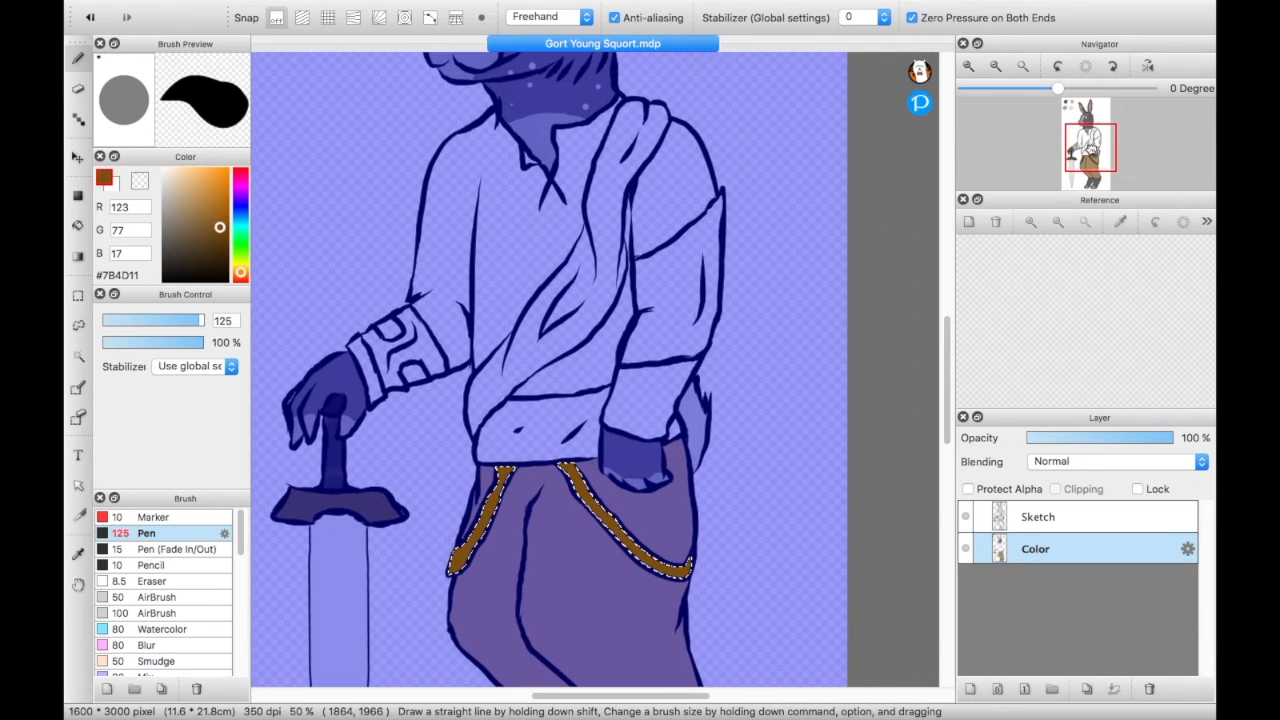
click(78, 356)
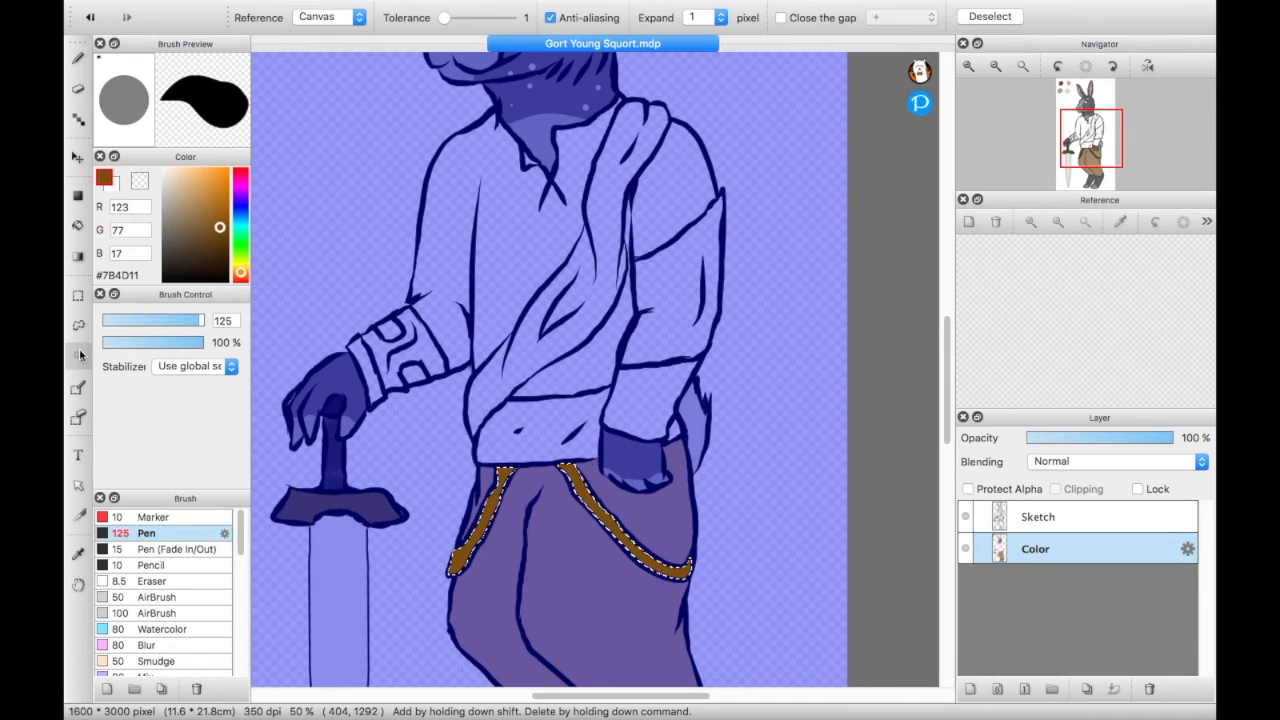
click(428, 348)
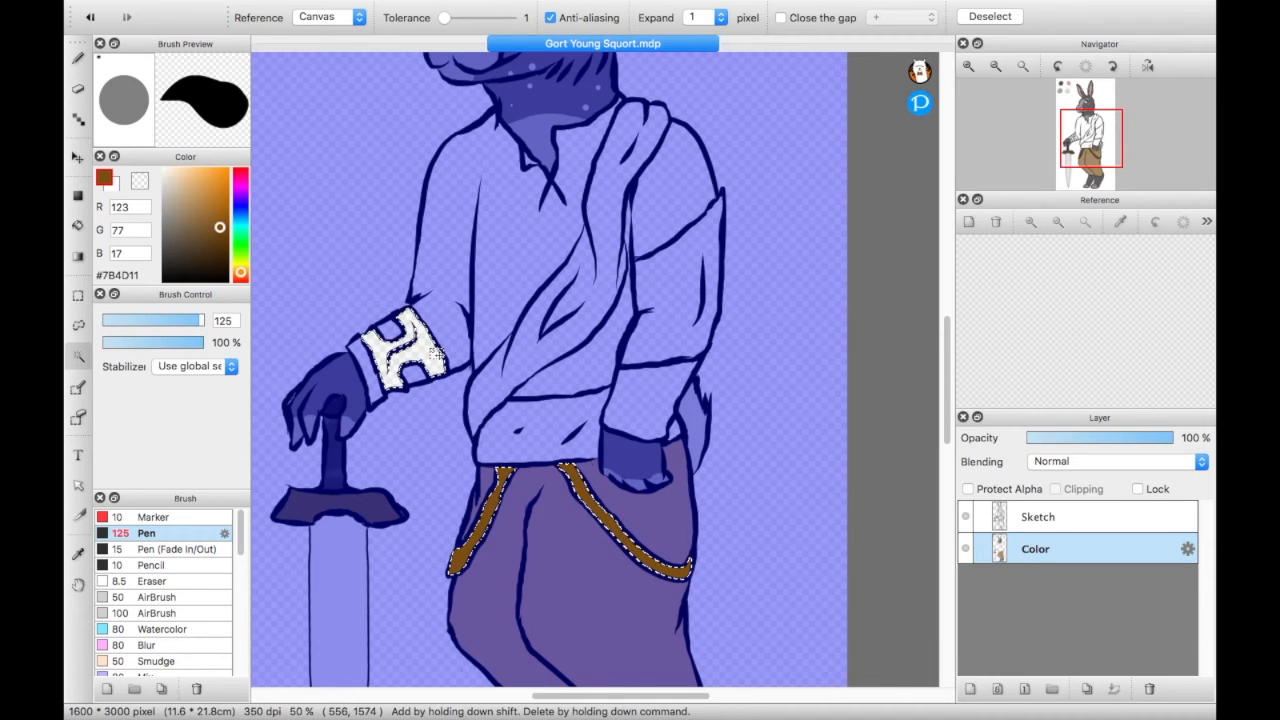
shift+click(674, 305)
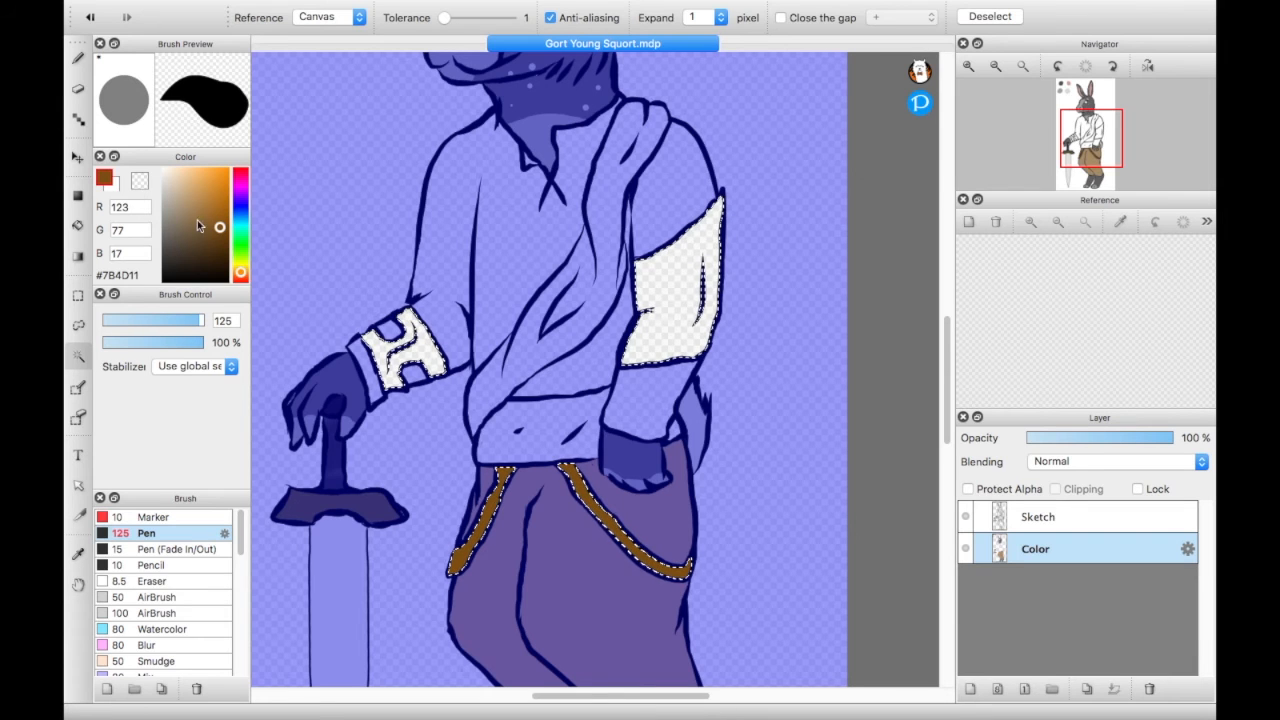
drag(220, 231, 221, 228)
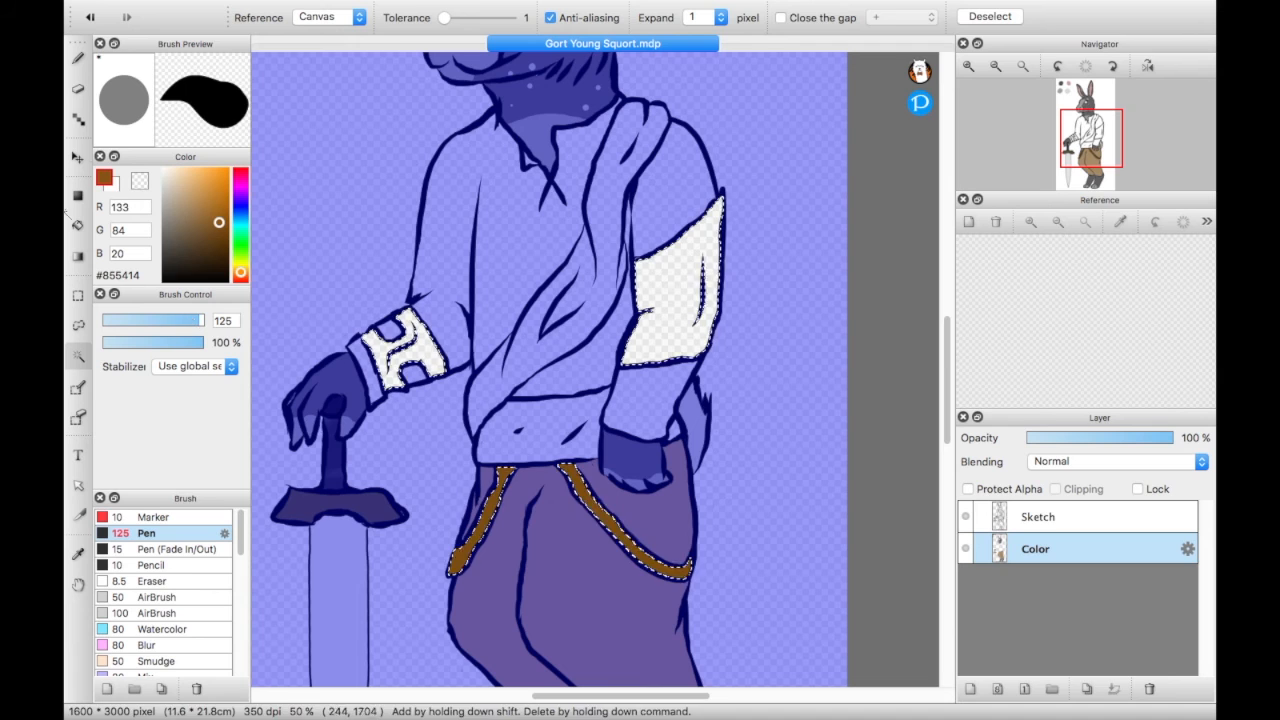
click(78, 57)
drag(479, 612, 453, 570)
drag(607, 515, 568, 475)
drag(425, 336, 345, 245)
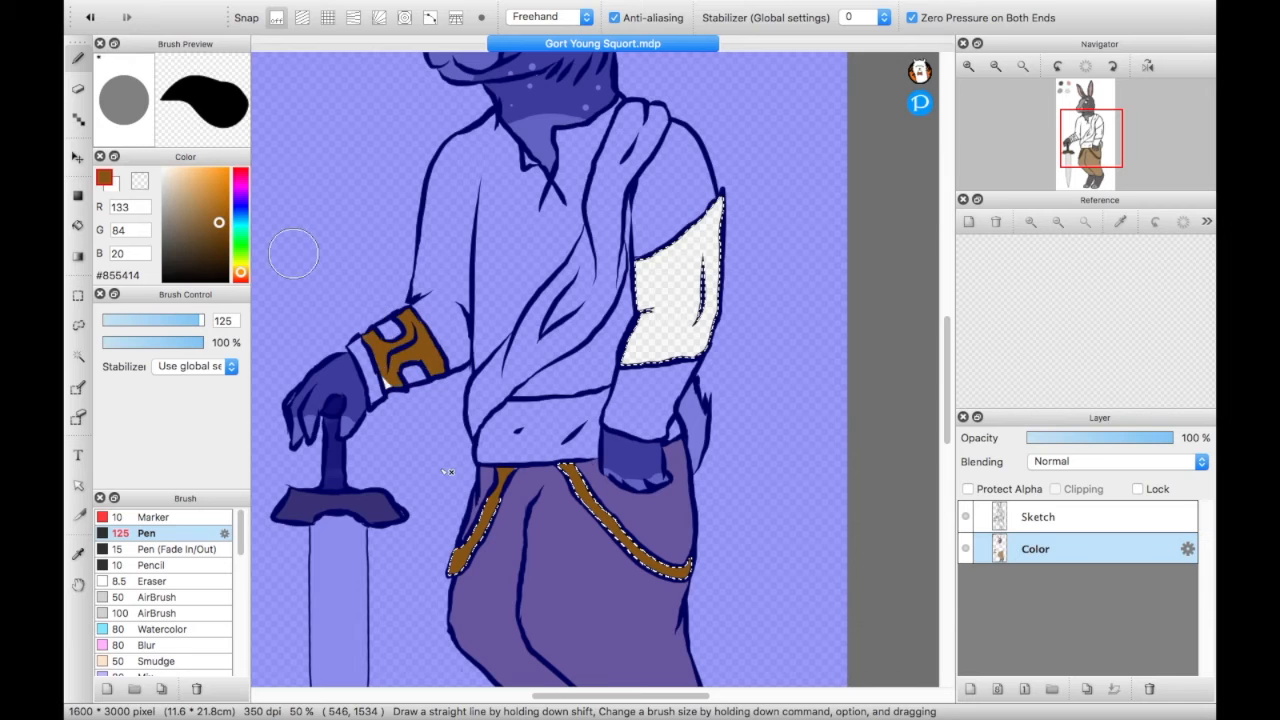
mouse_move(700, 350)
mouse_down()
mouse_move(690, 280)
mouse_move(706, 243)
mouse_move(630, 370)
mouse_move(650, 340)
mouse_up()
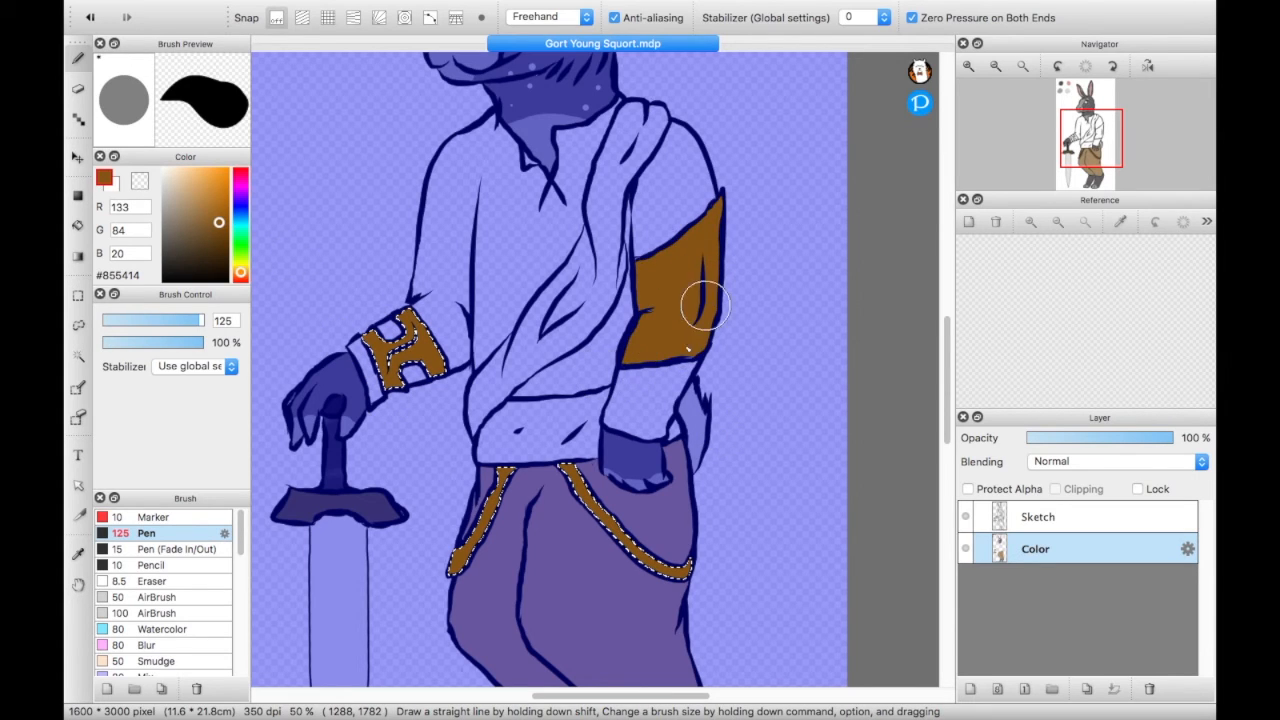
drag(718, 293, 716, 288)
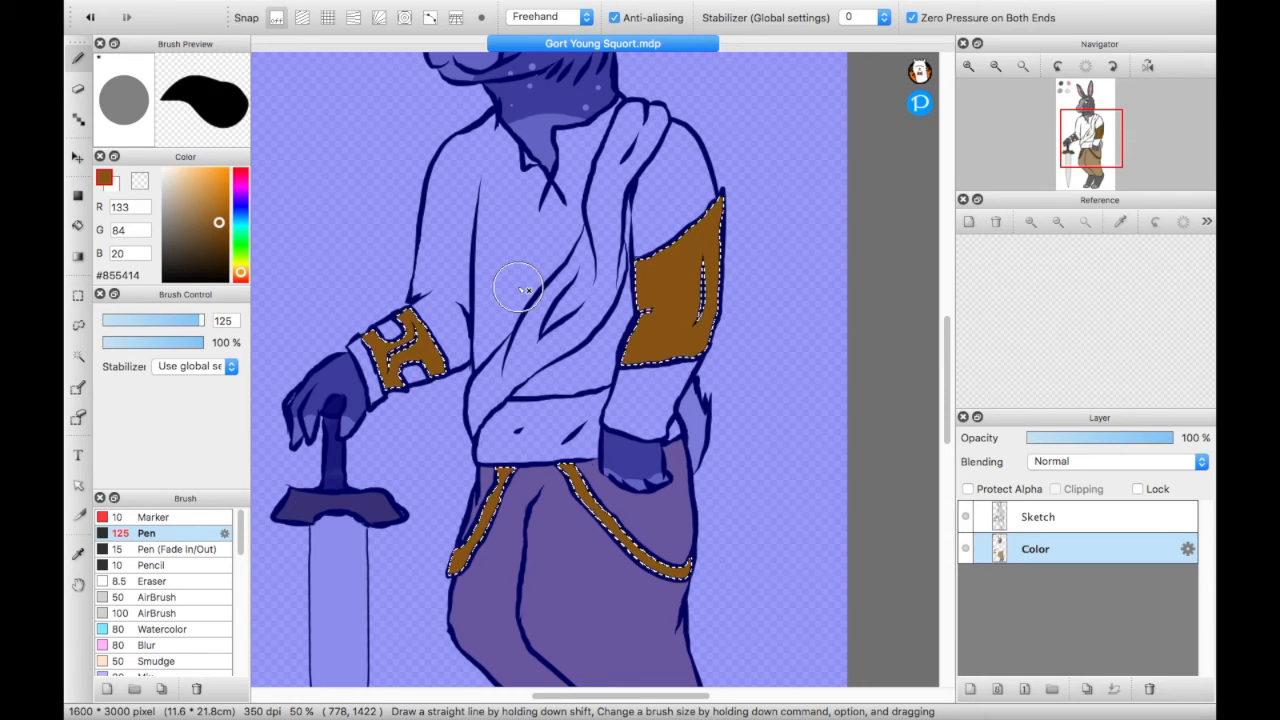
- Select the shirt's chest, sleeve, shoulder and lower sections around the sash with the Magic Wand and paint them dark green #0E3908
drag(1080, 145, 1085, 145)
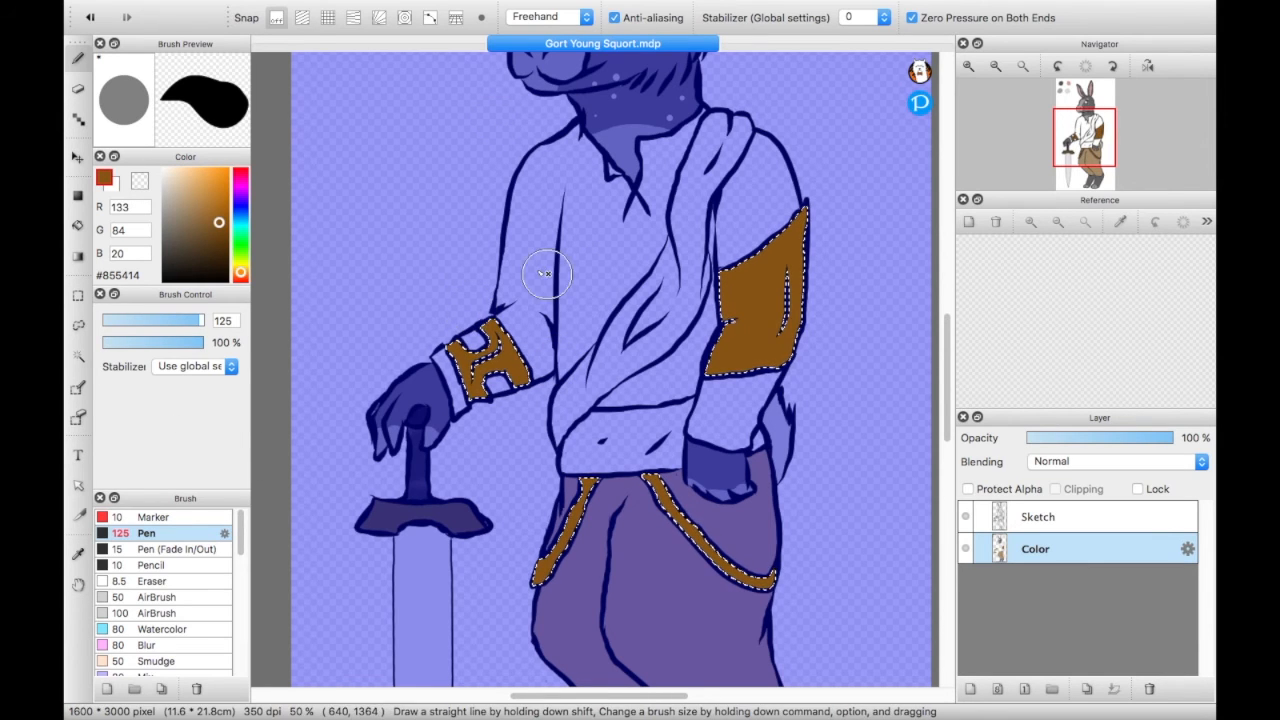
click(240, 274)
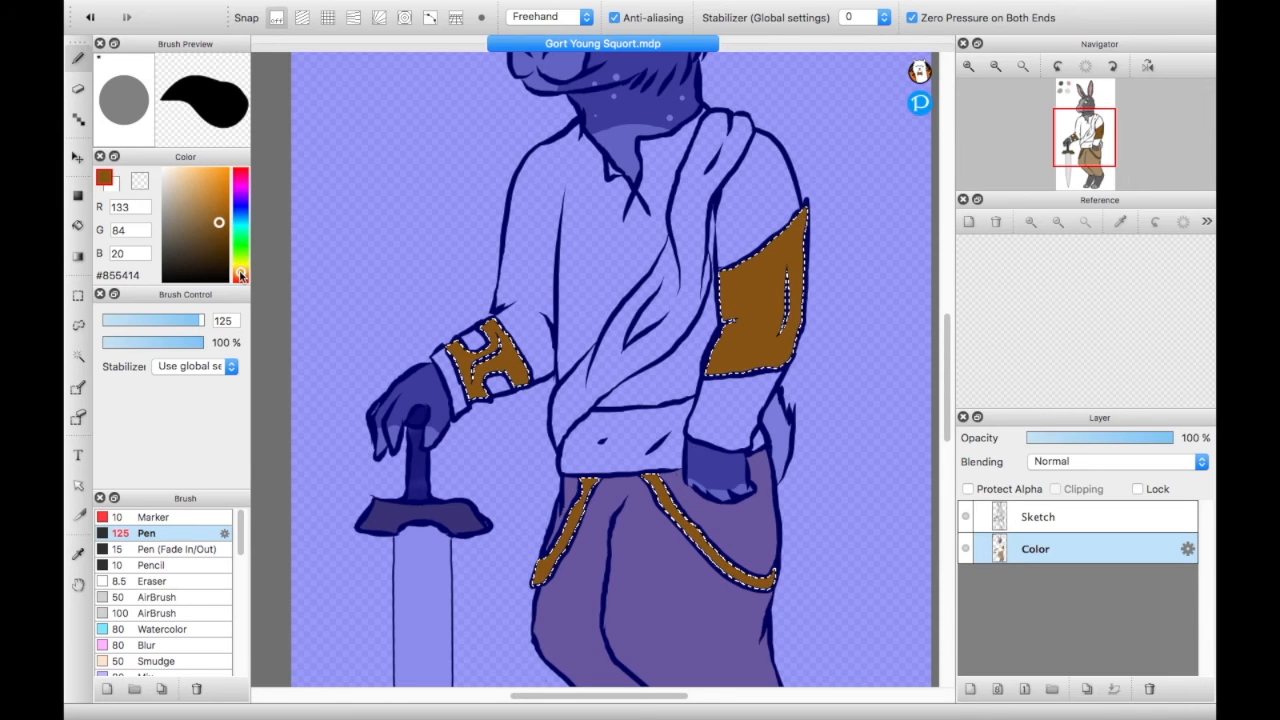
mouse_move(219, 224)
mouse_down()
mouse_move(206, 192)
mouse_move(198, 213)
mouse_up()
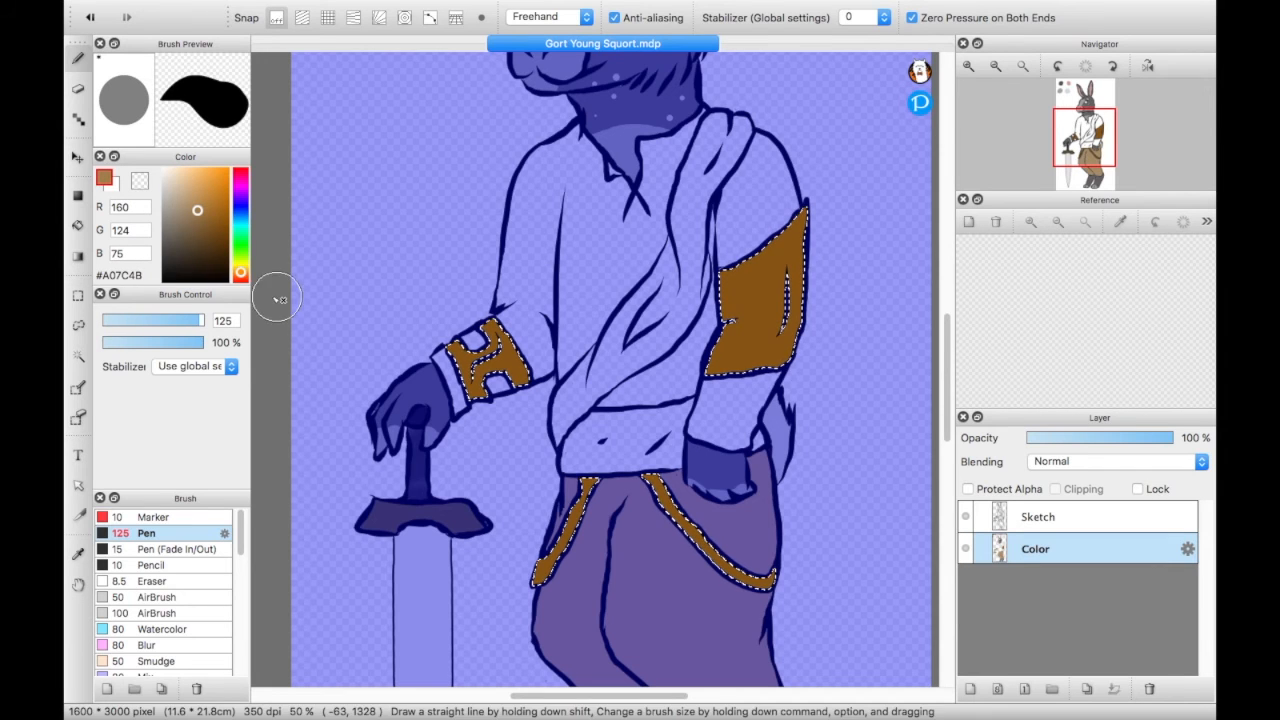
mouse_move(240, 274)
mouse_down()
mouse_move(240, 200)
mouse_move(240, 245)
mouse_up()
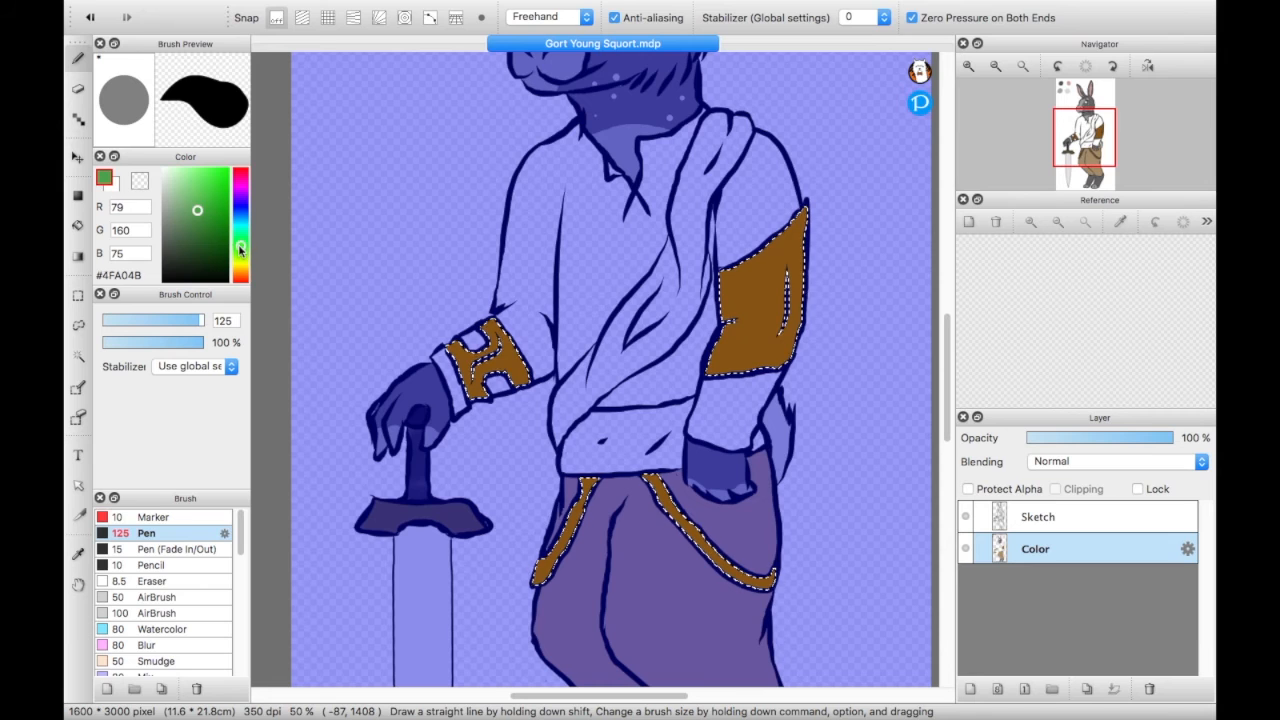
drag(222, 260, 219, 257)
click(78, 356)
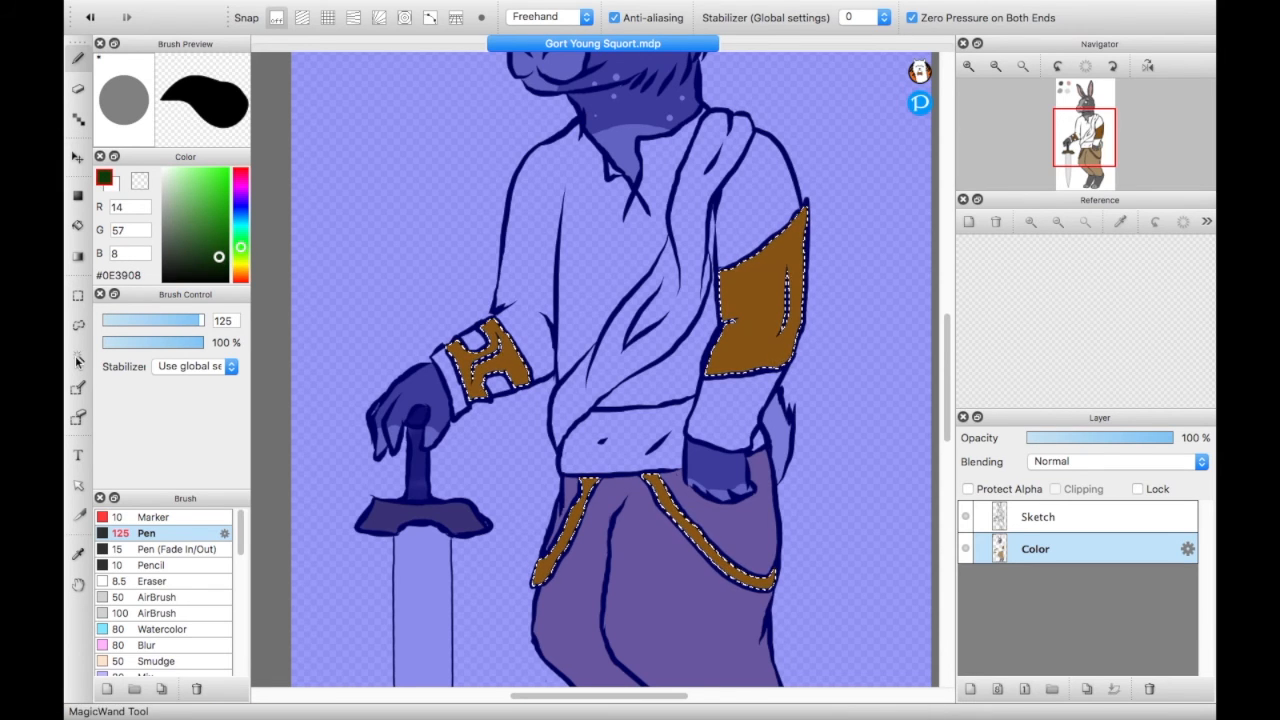
click(531, 242)
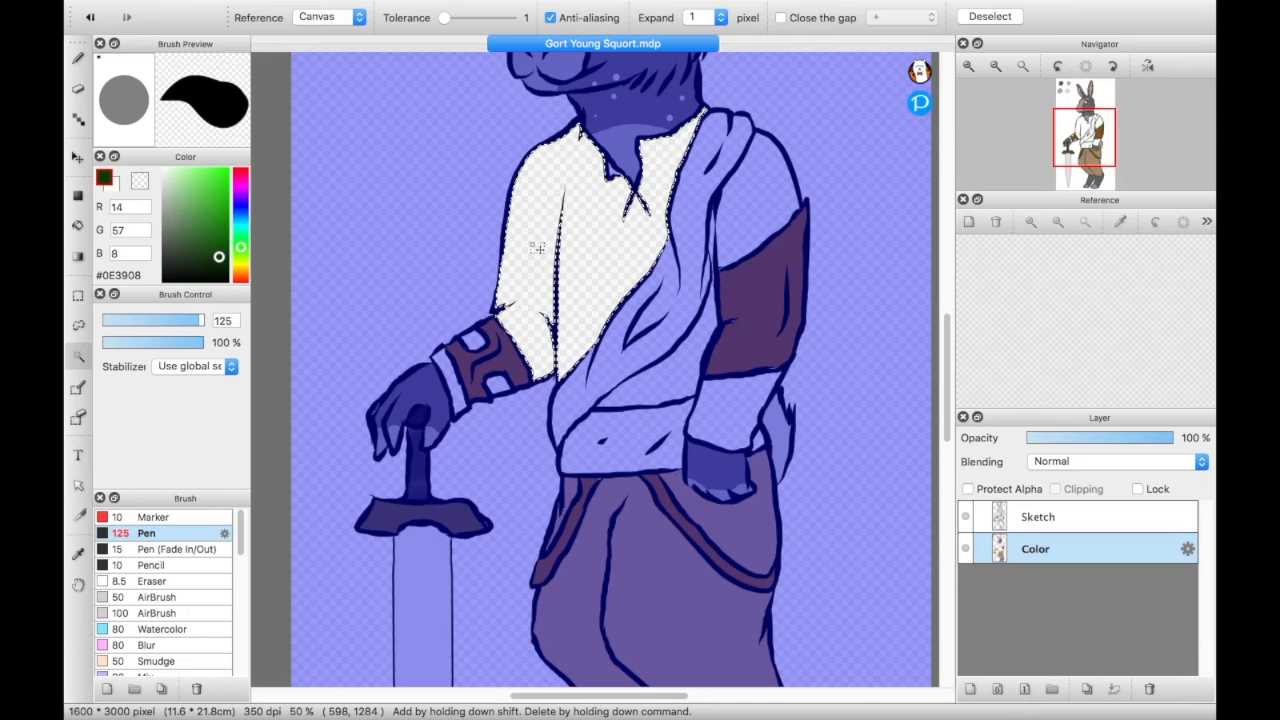
shift+click(664, 380)
shift+click(744, 233)
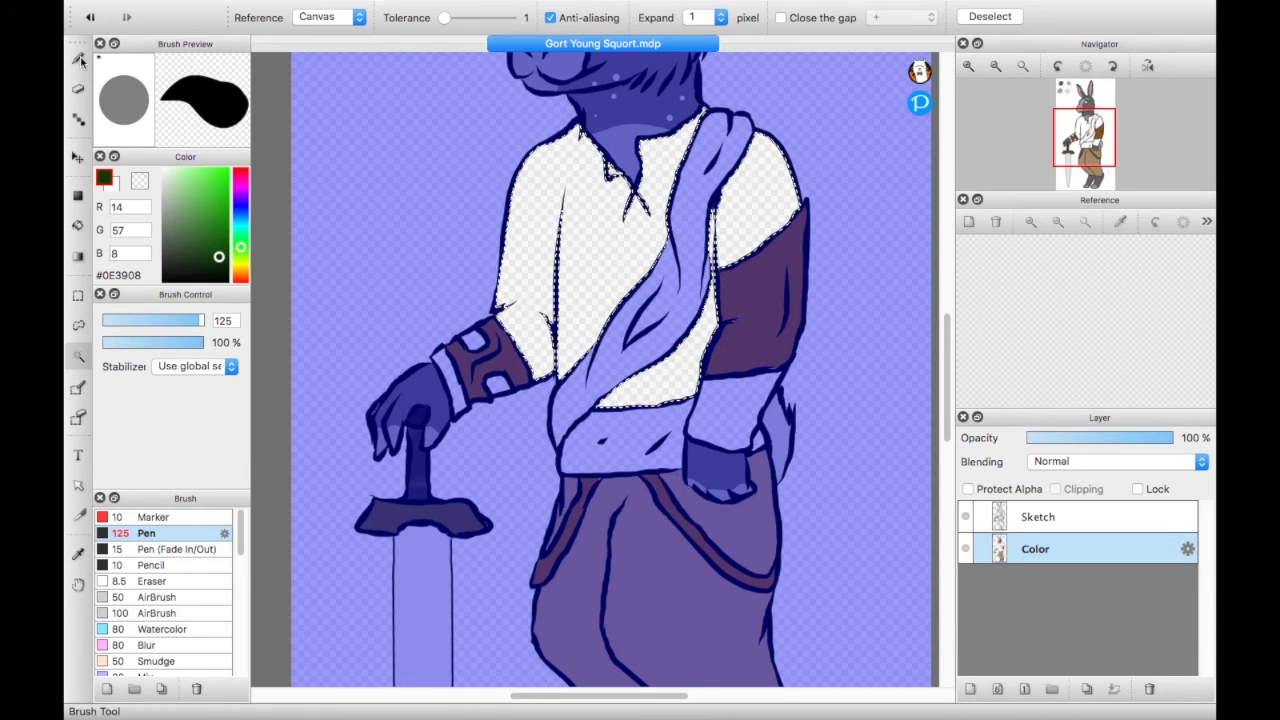
key(b)
drag(520, 185, 726, 491)
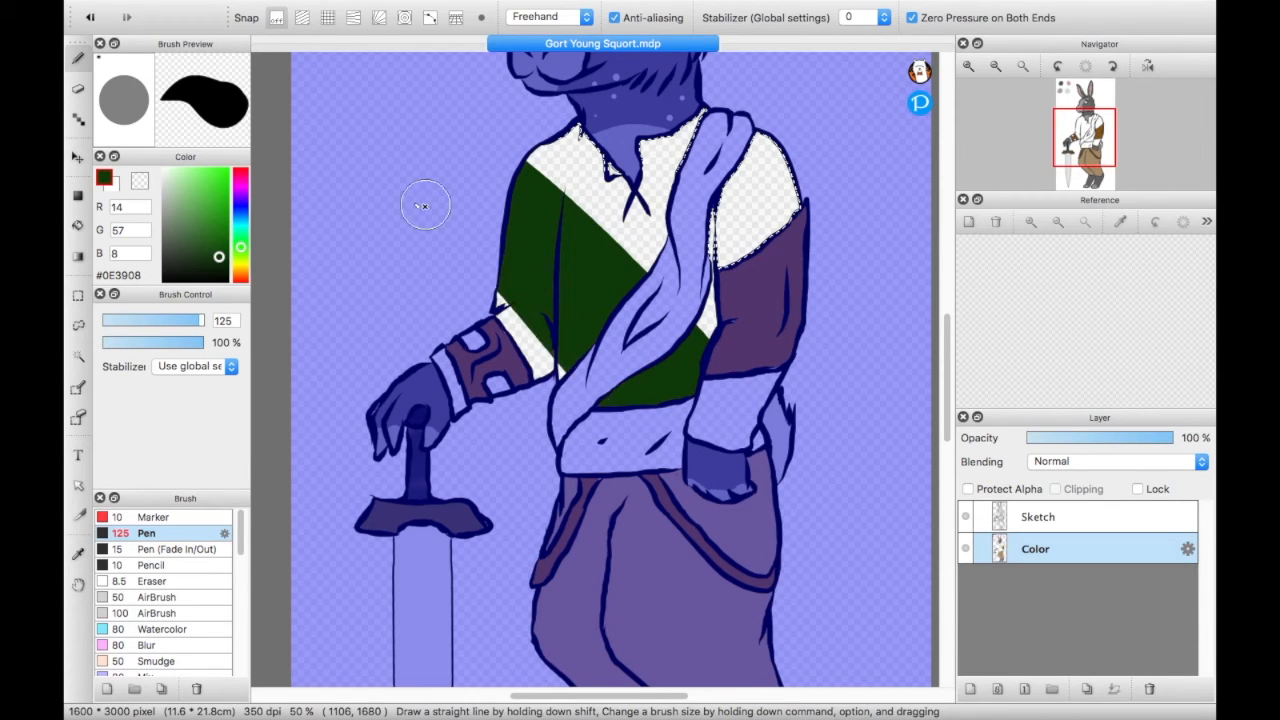
drag(531, 301, 640, 278)
mouse_move(779, 274)
mouse_down()
mouse_move(730, 185)
mouse_move(797, 214)
mouse_up()
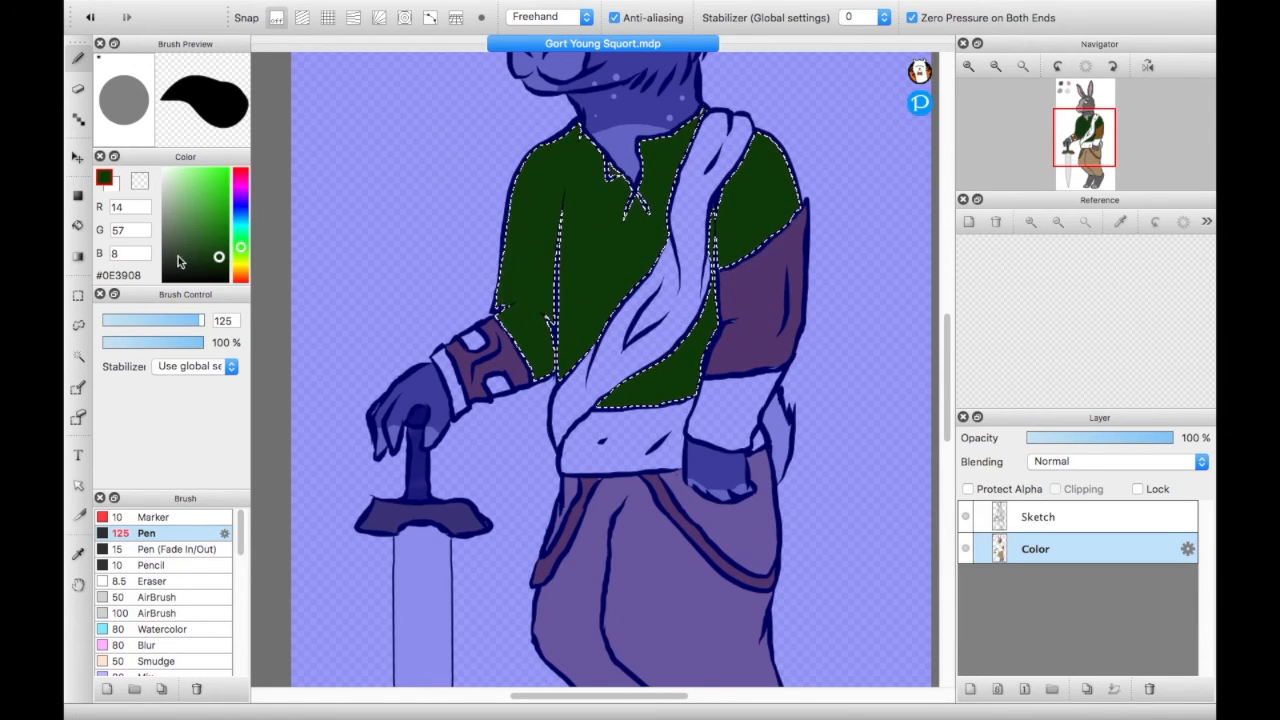
- Repaint the selected shirt sections in the duller dark green #152F12
drag(220, 259, 208, 264)
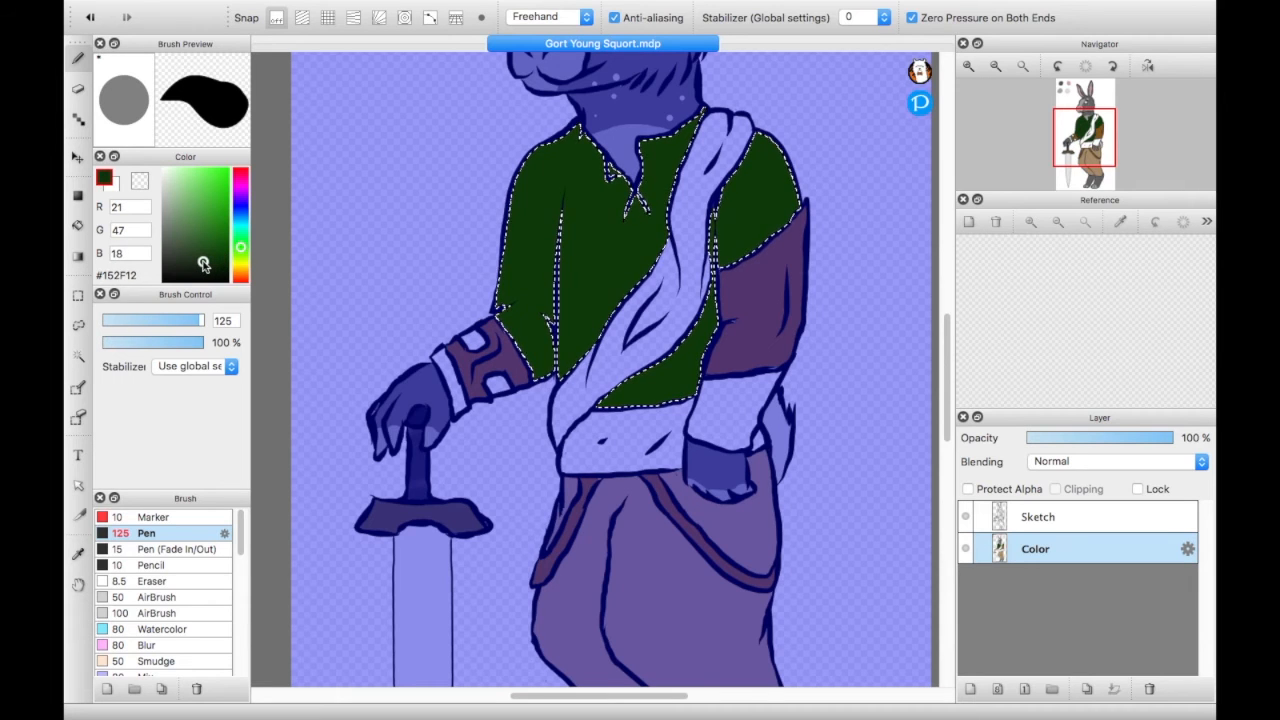
drag(630, 345, 476, 183)
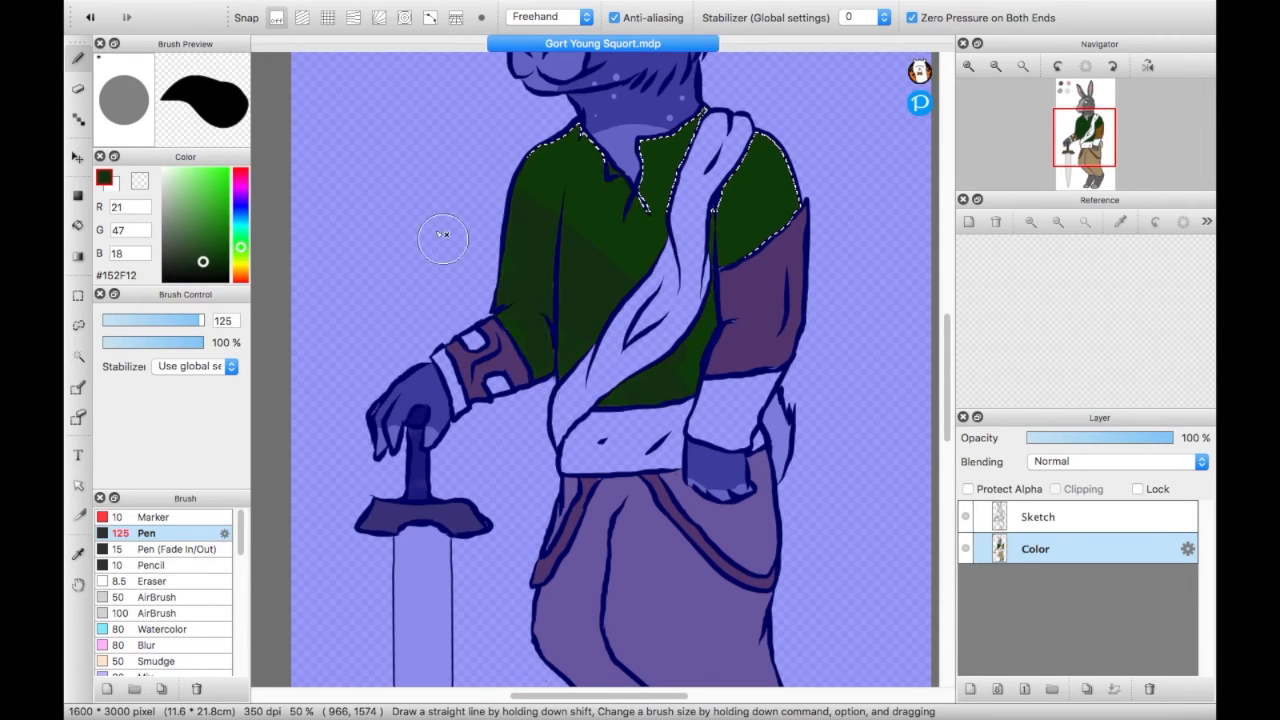
drag(628, 412, 413, 105)
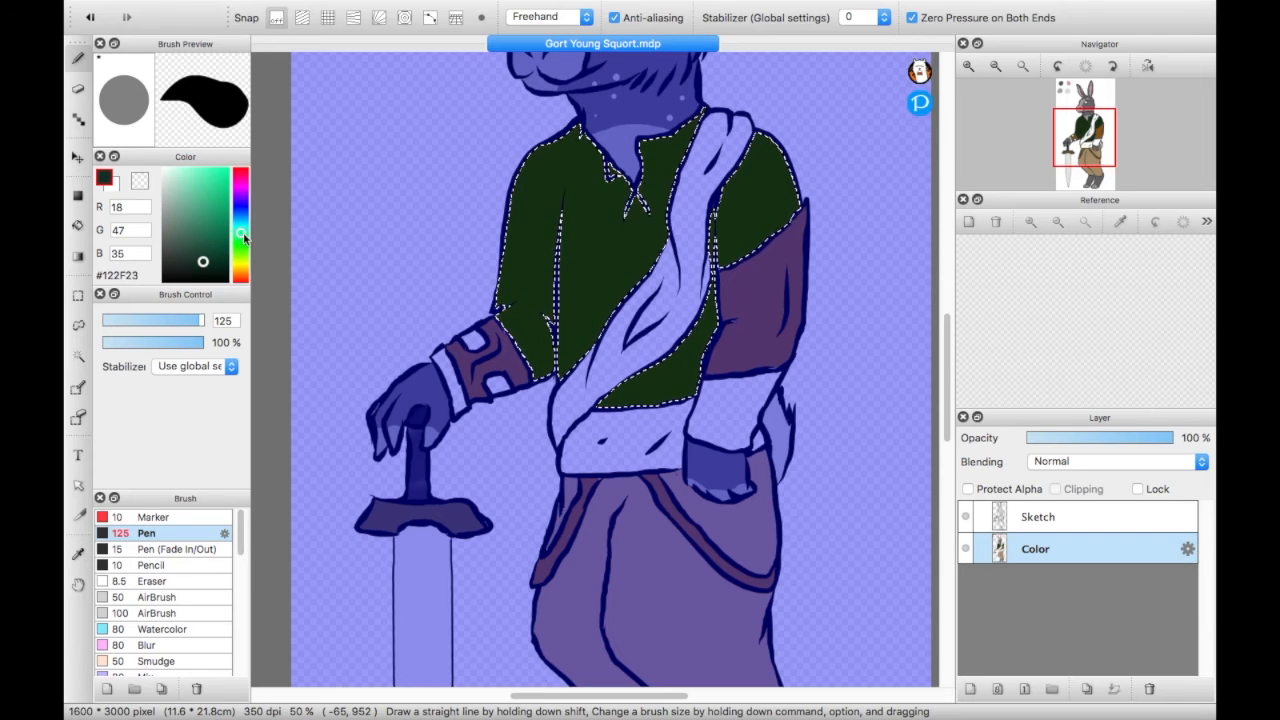
- Try the bluish green #0E472F on part of the shirt, and repaint all selected shirt sections in #143729
click(215, 250)
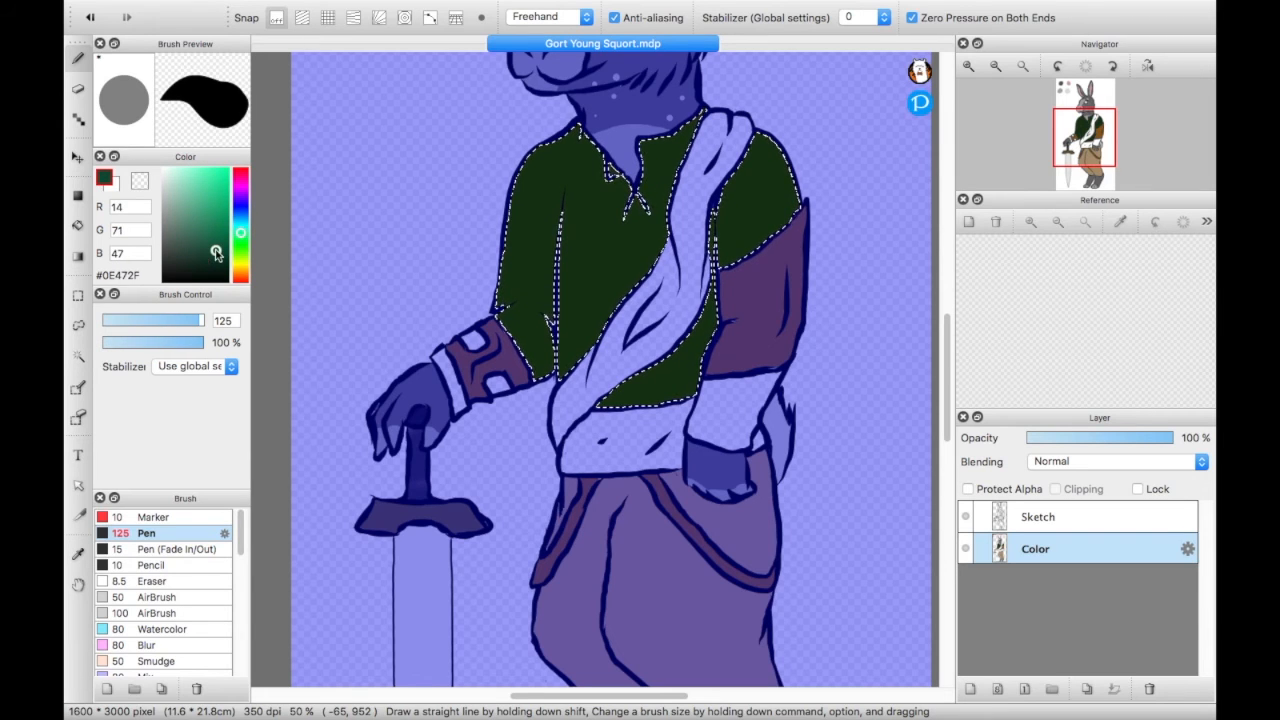
drag(515, 305, 548, 322)
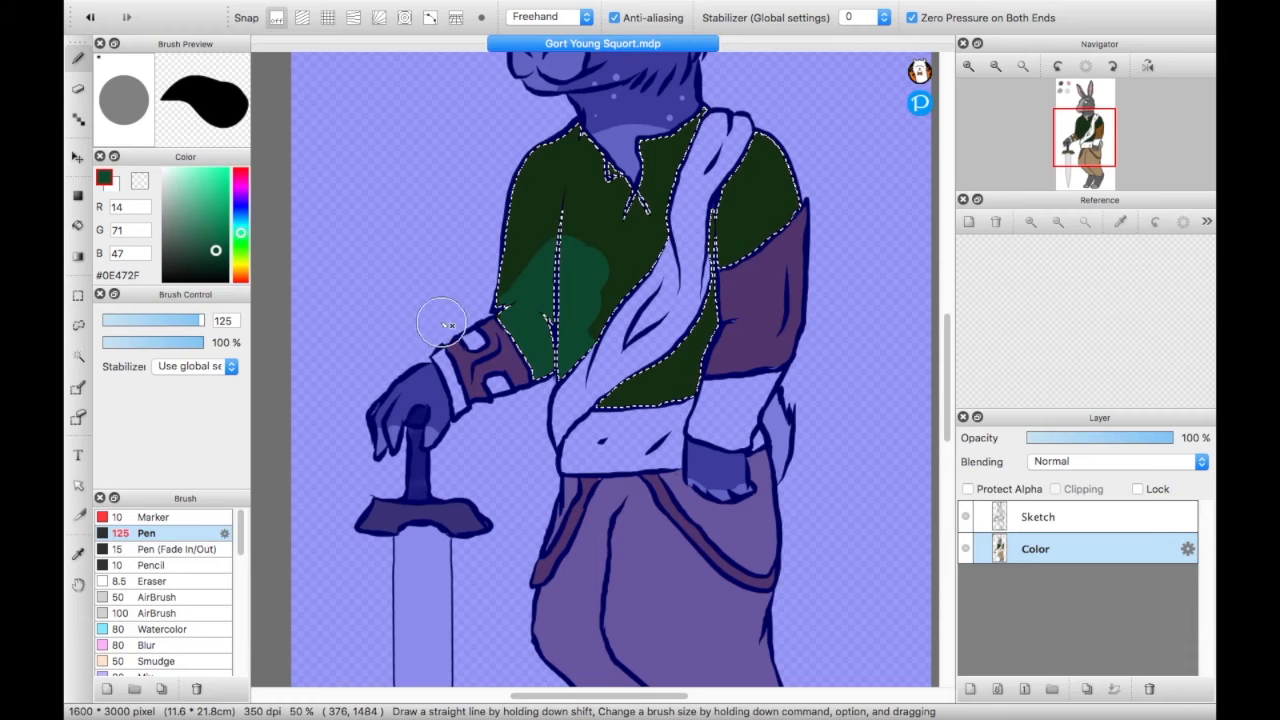
drag(216, 254, 205, 257)
drag(498, 276, 509, 266)
mouse_move(493, 322)
mouse_down()
mouse_move(508, 349)
mouse_move(577, 229)
mouse_move(607, 110)
mouse_move(532, 184)
mouse_up()
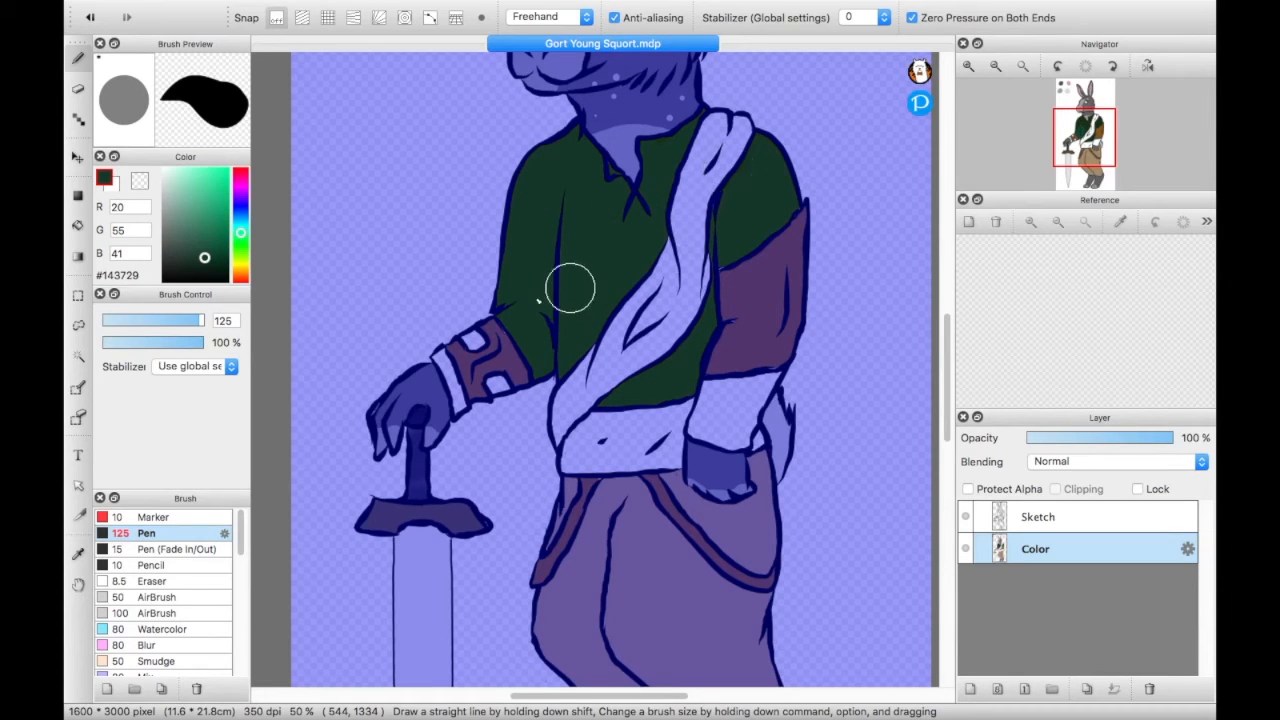
mouse_move(522, 352)
mouse_down()
mouse_move(637, 397)
mouse_move(648, 498)
mouse_move(663, 385)
mouse_up()
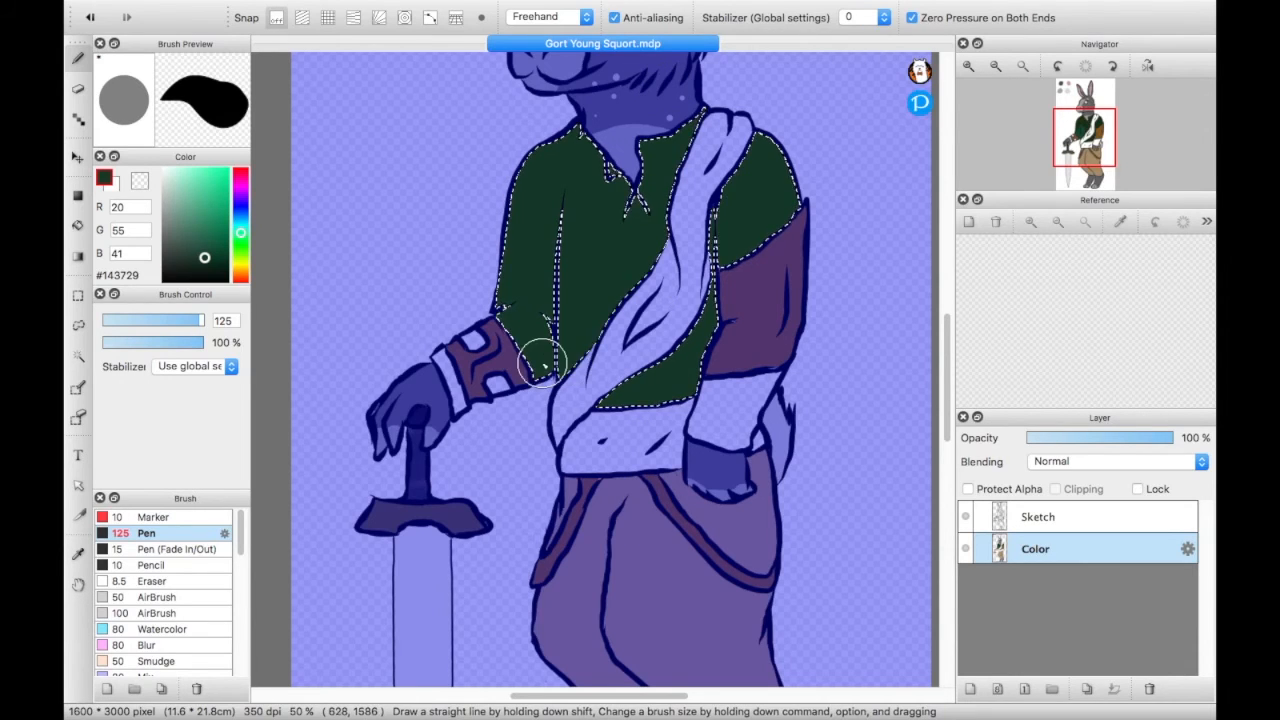
- Add the bracer's inset shapes, the wrist cuff and the opposite forearm sleeve to the selection and paint them dark green #143729
click(79, 356)
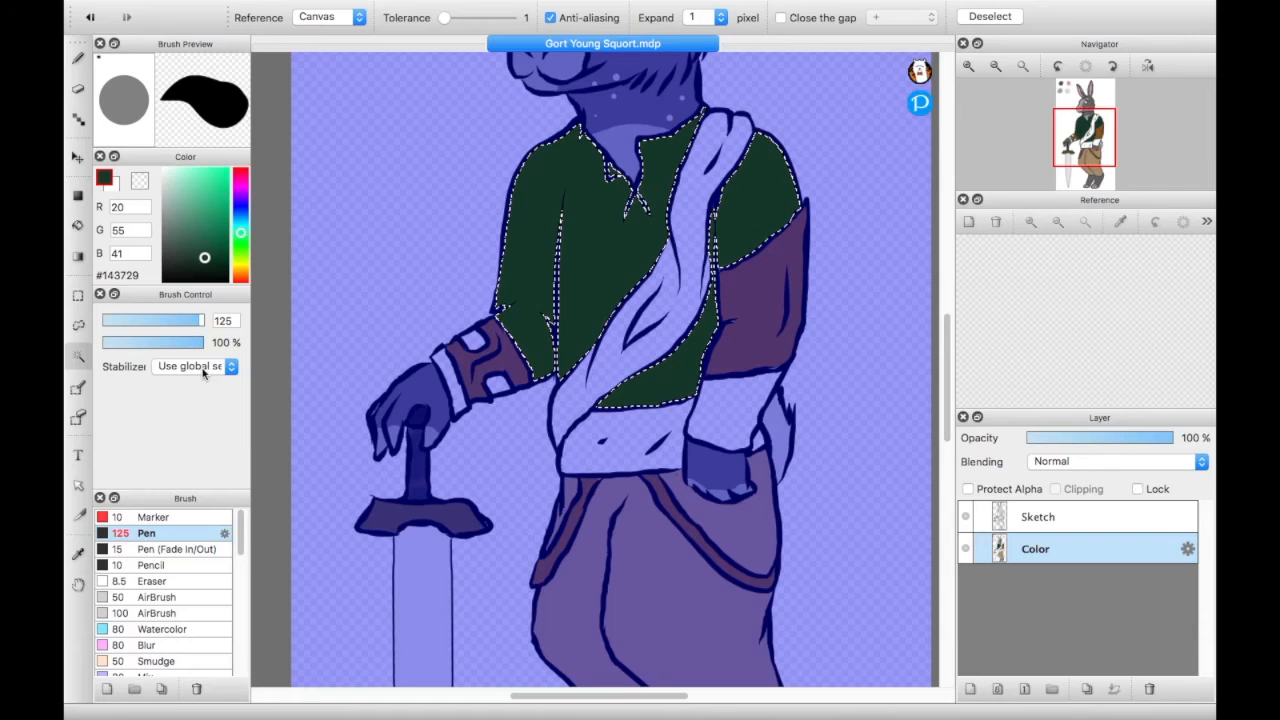
shift+click(476, 341)
shift+click(499, 389)
shift+click(455, 381)
shift+click(650, 375)
shift+click(729, 405)
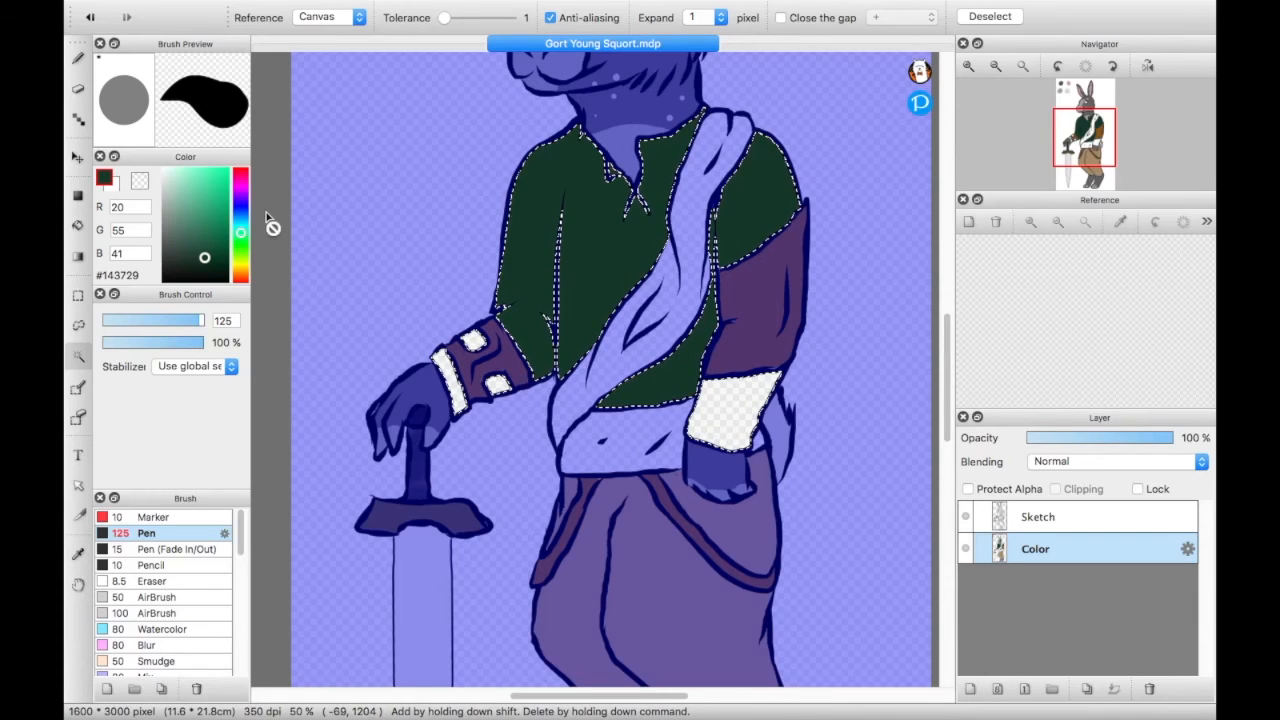
click(78, 58)
mouse_move(442, 394)
mouse_down()
mouse_move(541, 339)
mouse_move(436, 406)
mouse_move(410, 376)
mouse_move(561, 313)
mouse_up()
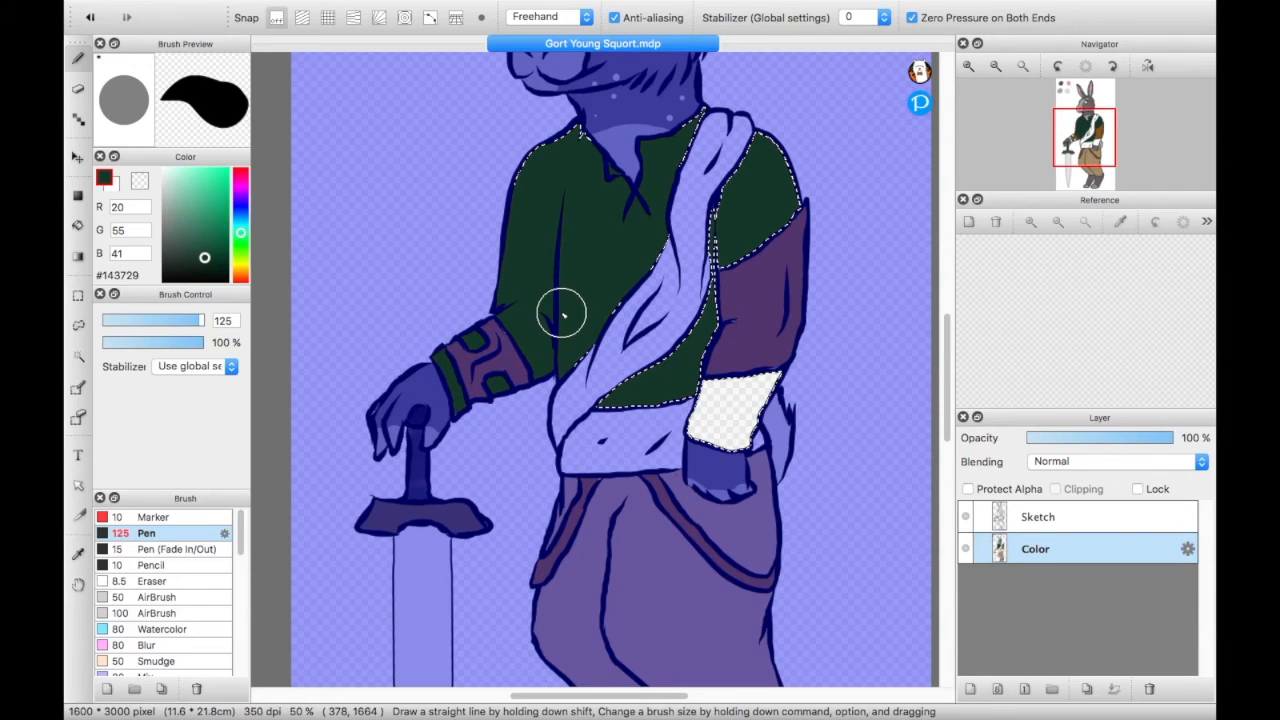
drag(651, 466, 737, 457)
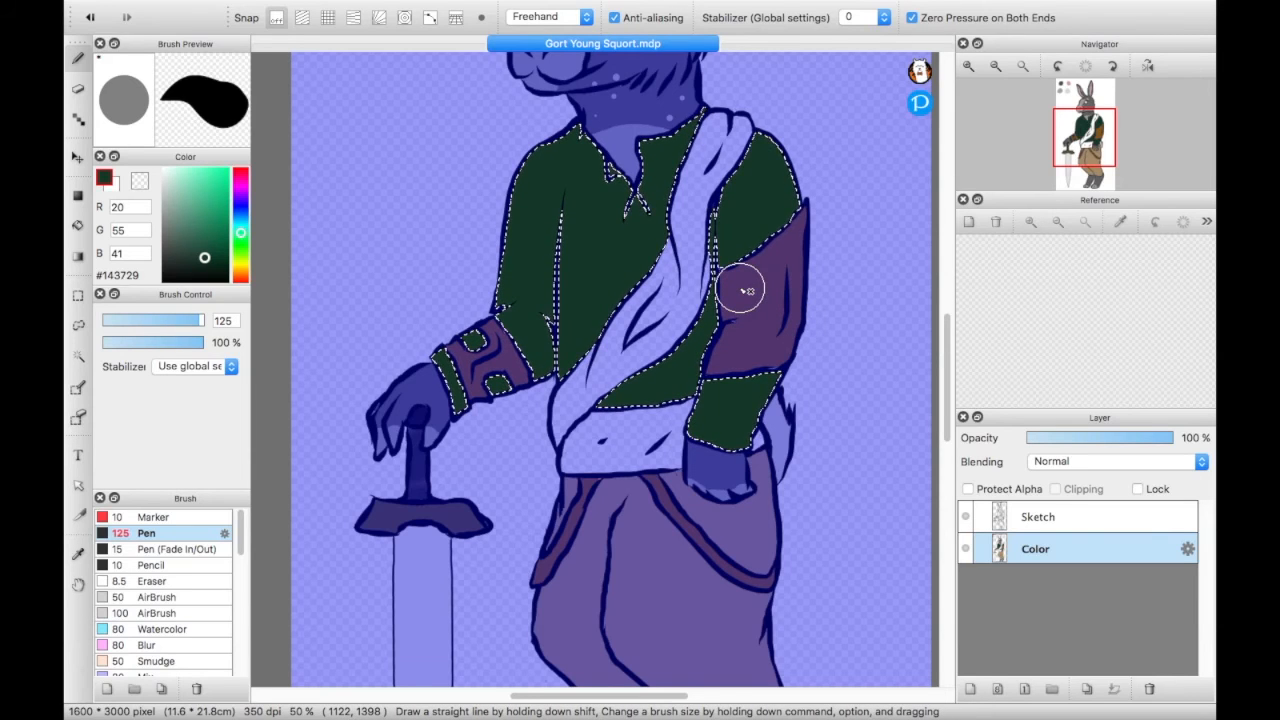
key(super+d)
key(super+z)
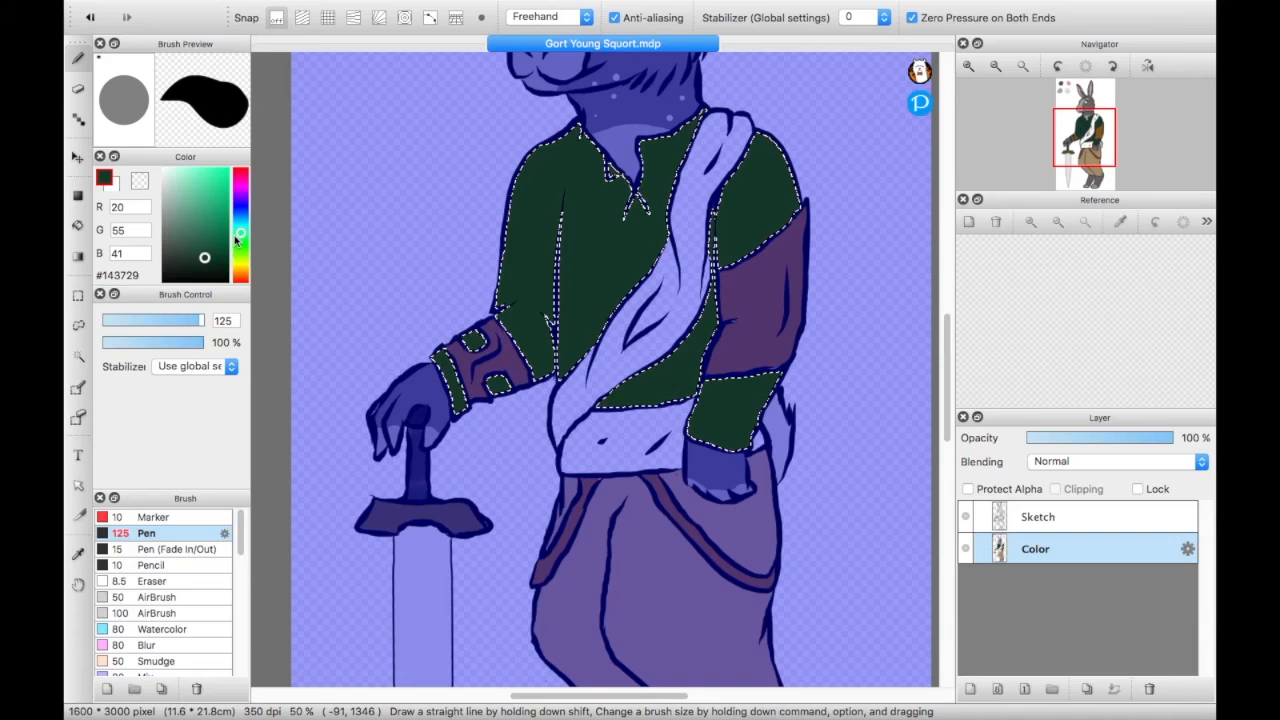
- Select the diagonal sash across the chest with the Magic Wand and paint it dark maroon #57233E
click(241, 191)
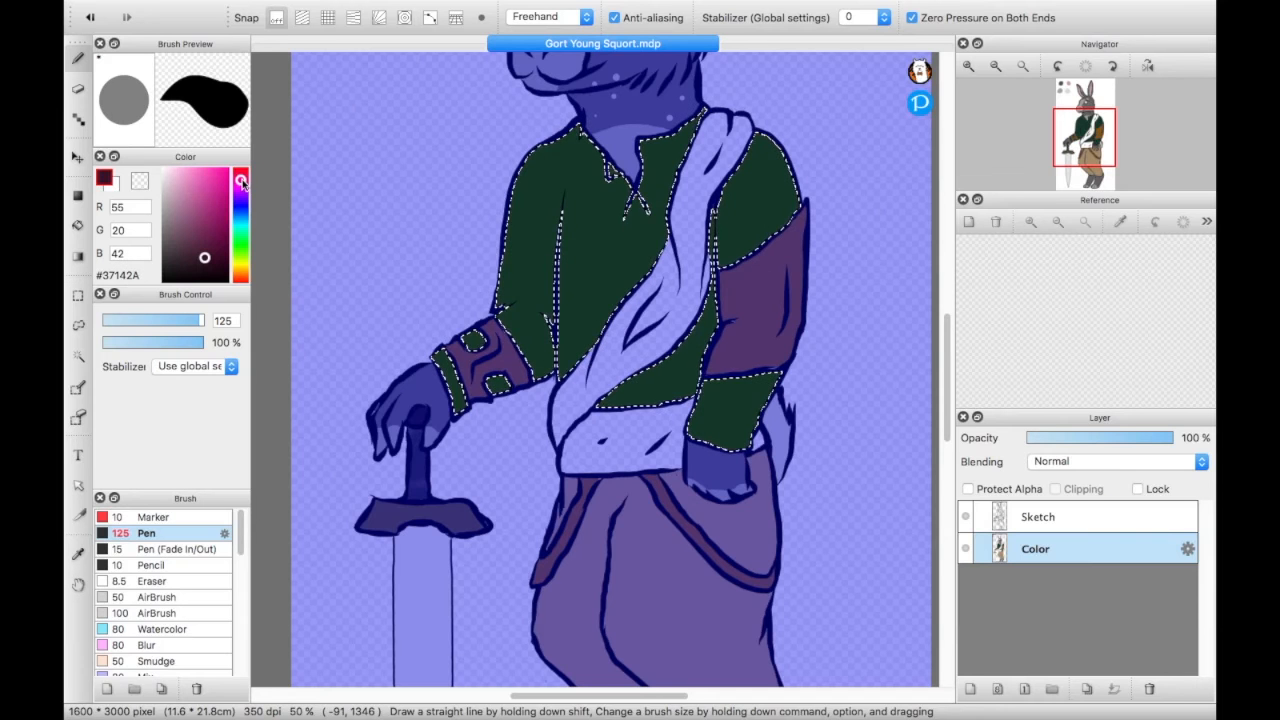
click(240, 177)
click(205, 240)
click(202, 243)
key(super+d)
key(super+z)
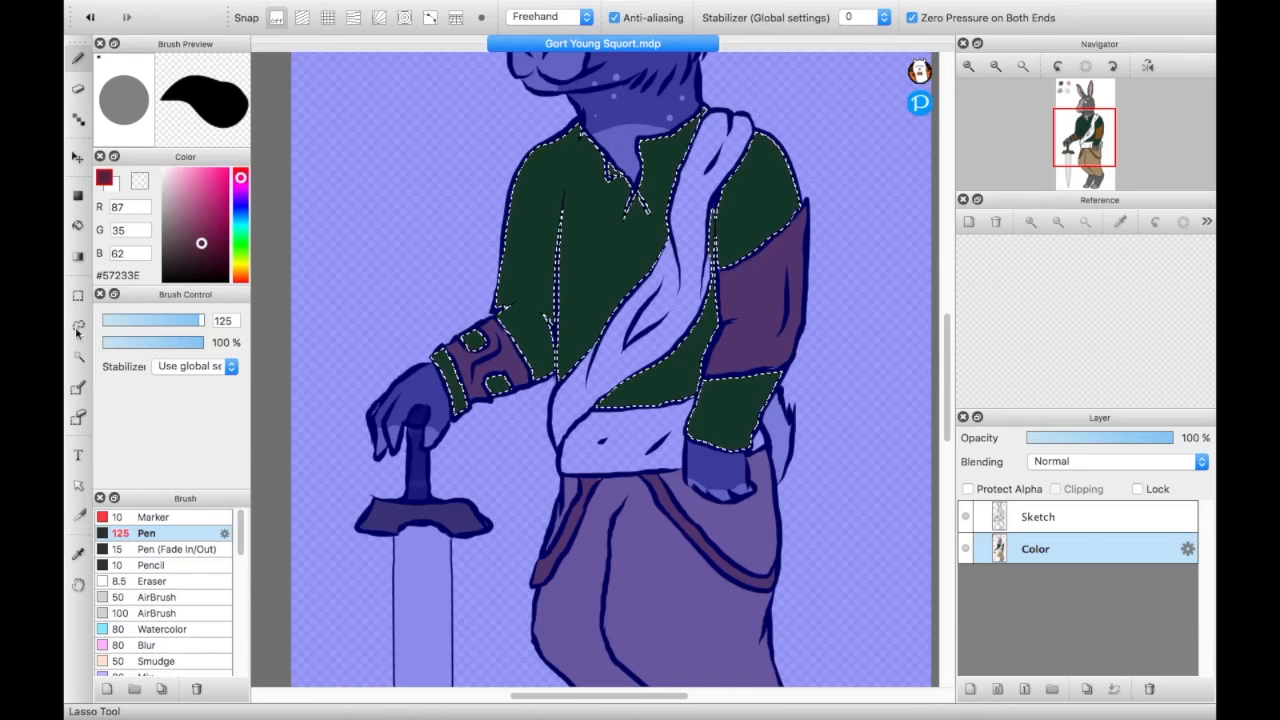
key(w)
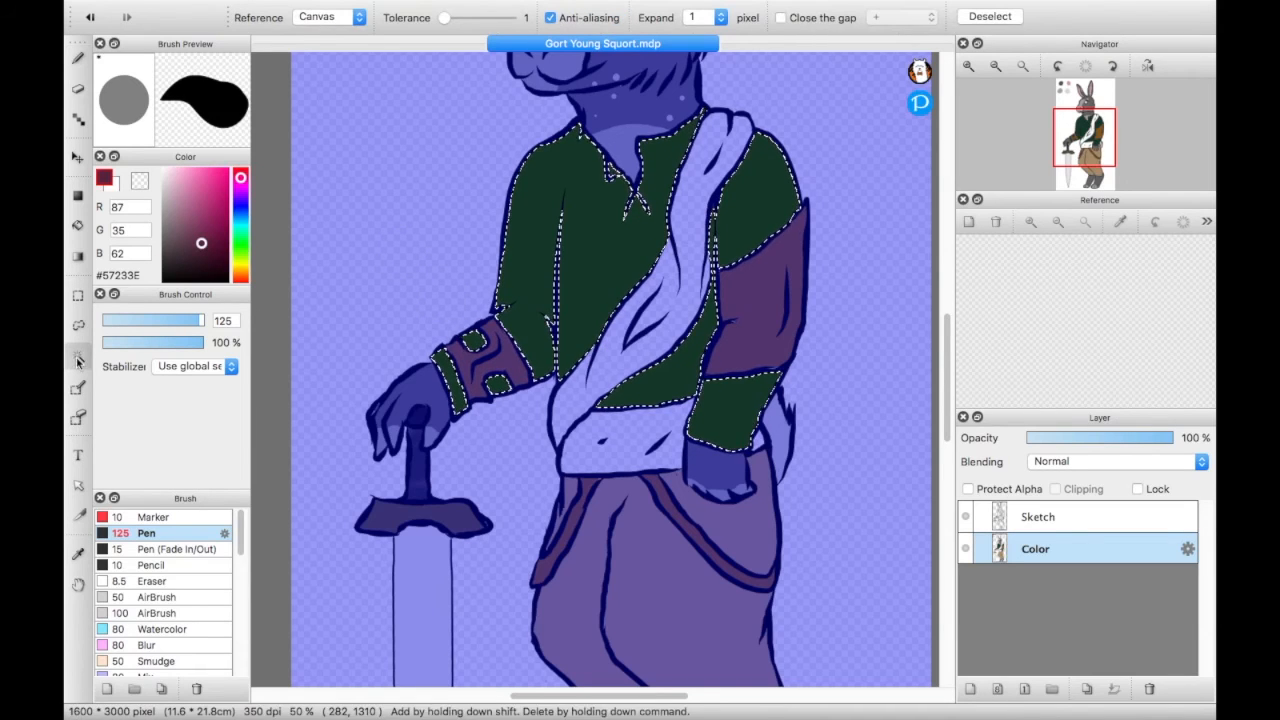
click(630, 377)
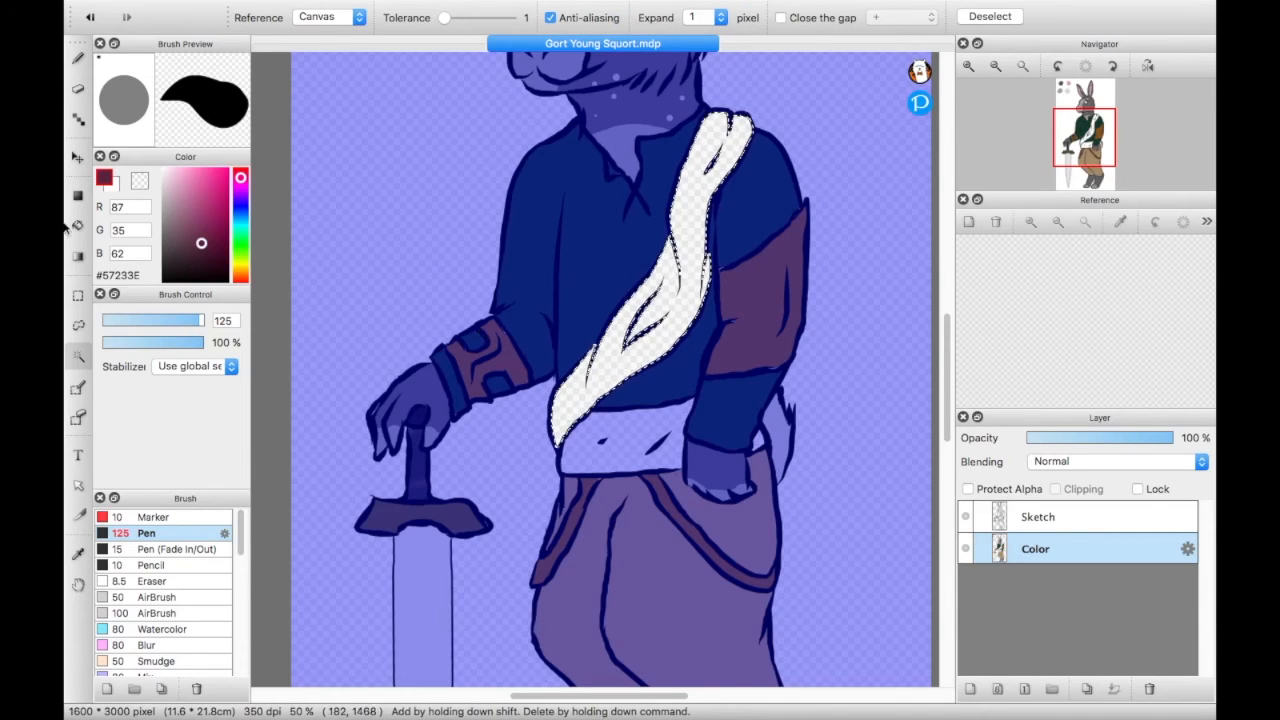
key(b)
drag(570, 415, 632, 340)
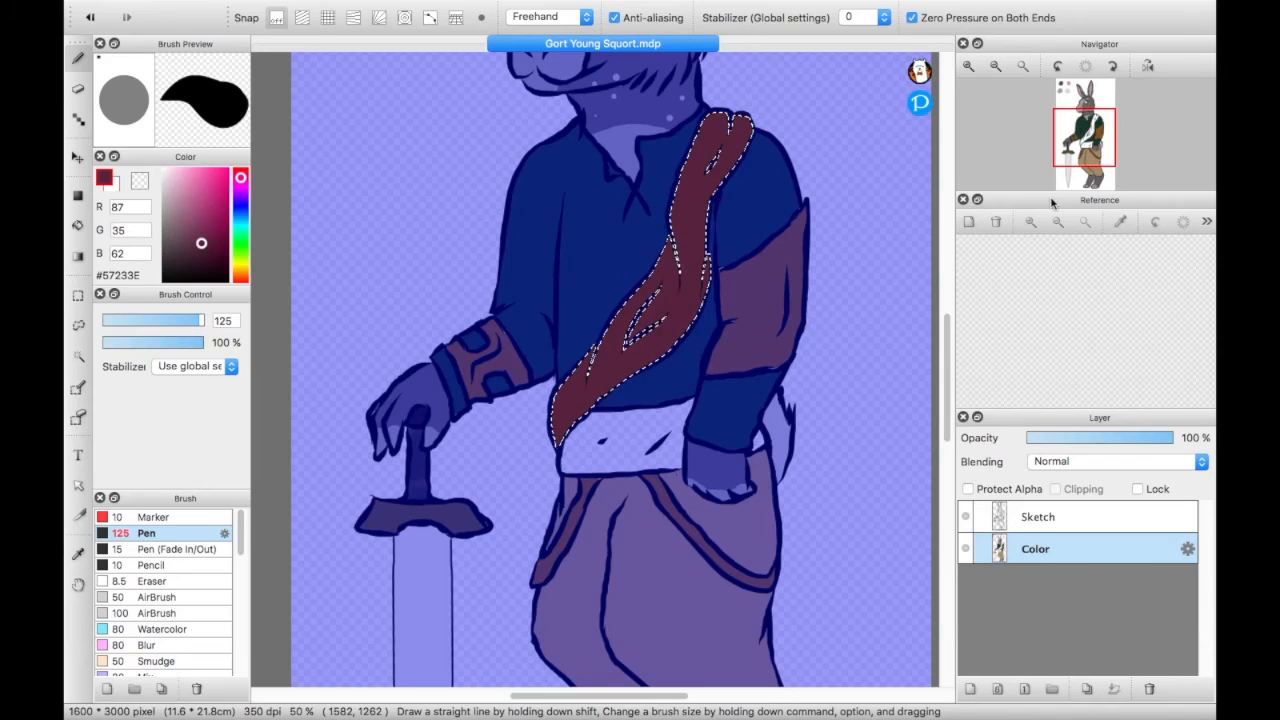
drag(1033, 192, 1018, 295)
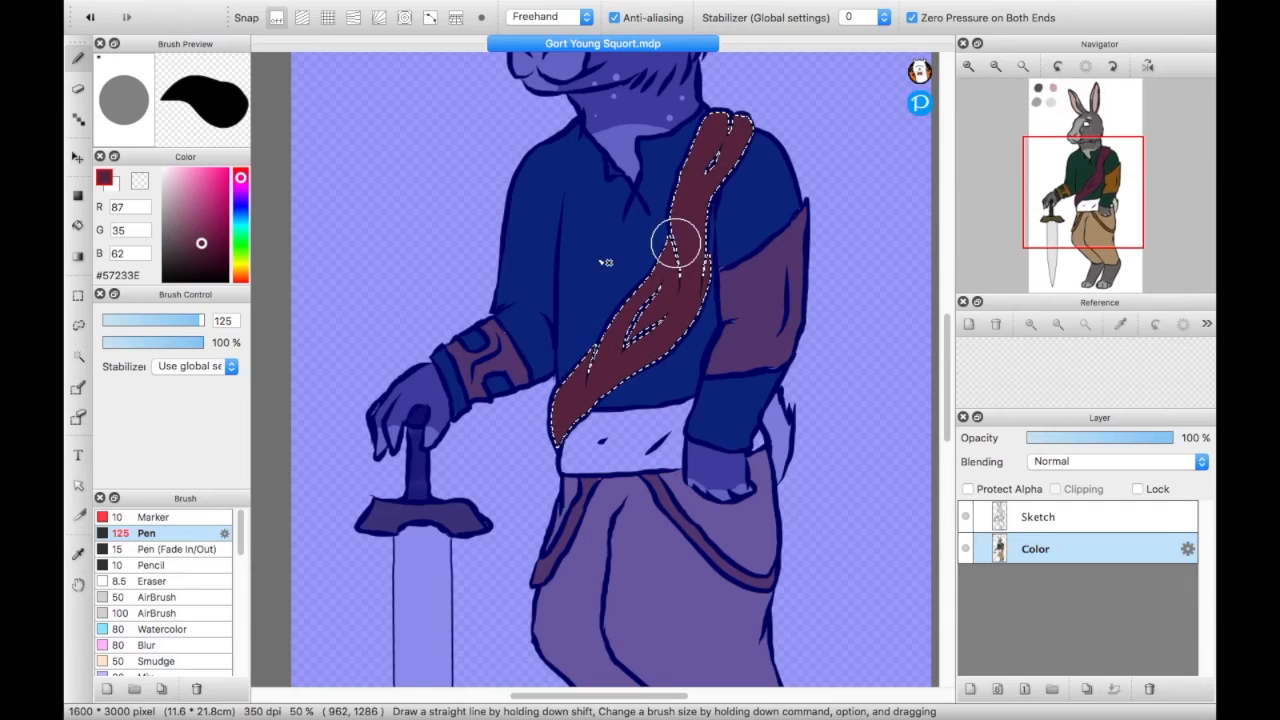
mouse_move(699, 240)
mouse_down()
mouse_move(685, 306)
mouse_move(653, 350)
mouse_up()
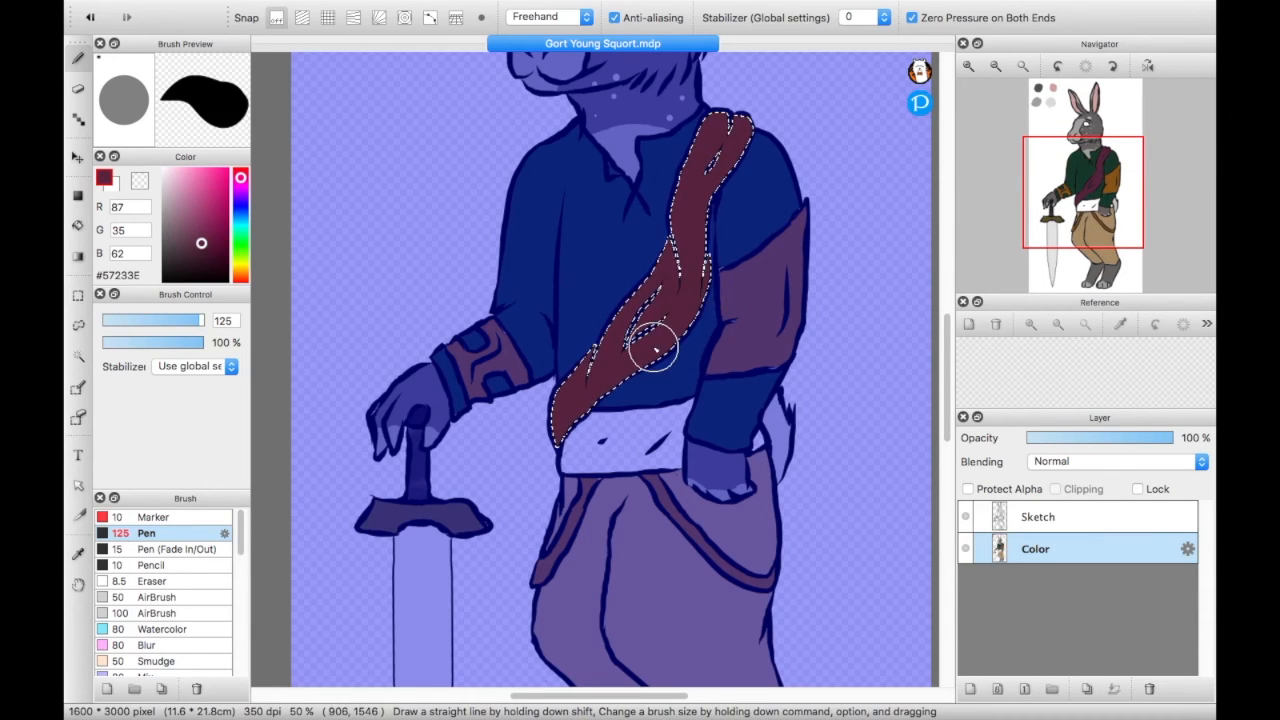
- Add the narrow strip along the sash's edge to the selection and paint it the same maroon #57233E
key(w)
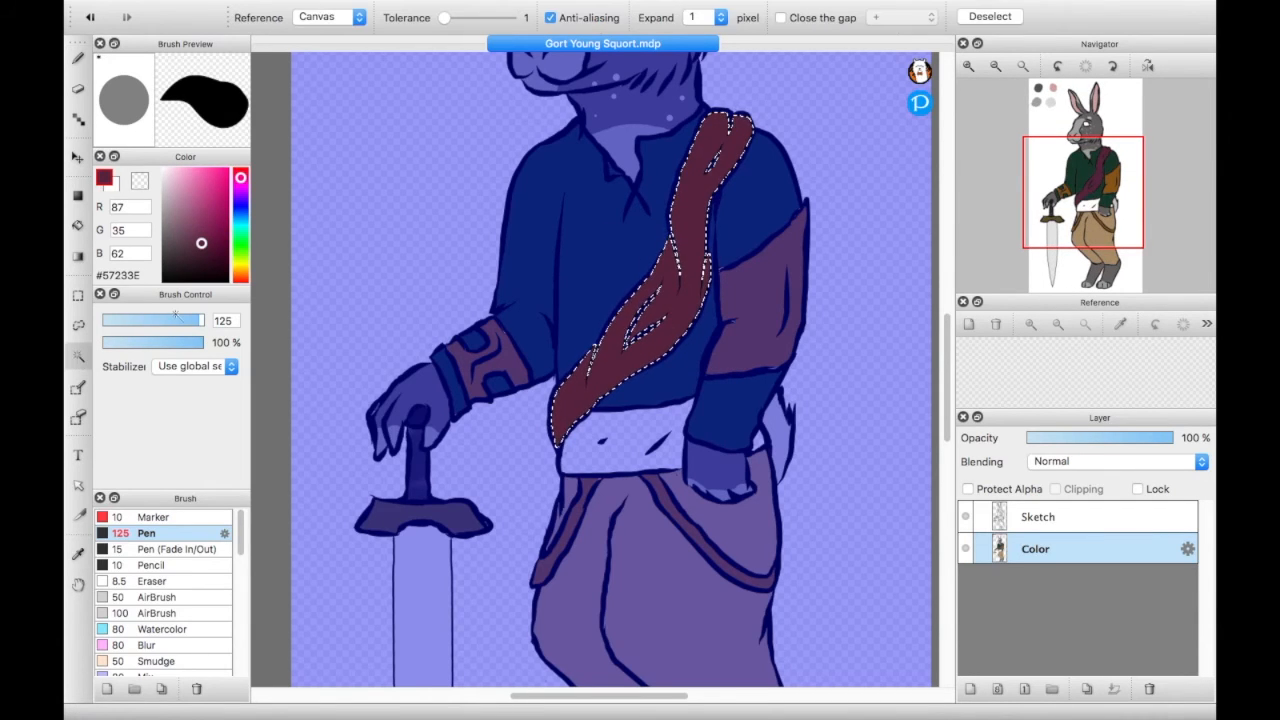
shift+click(714, 240)
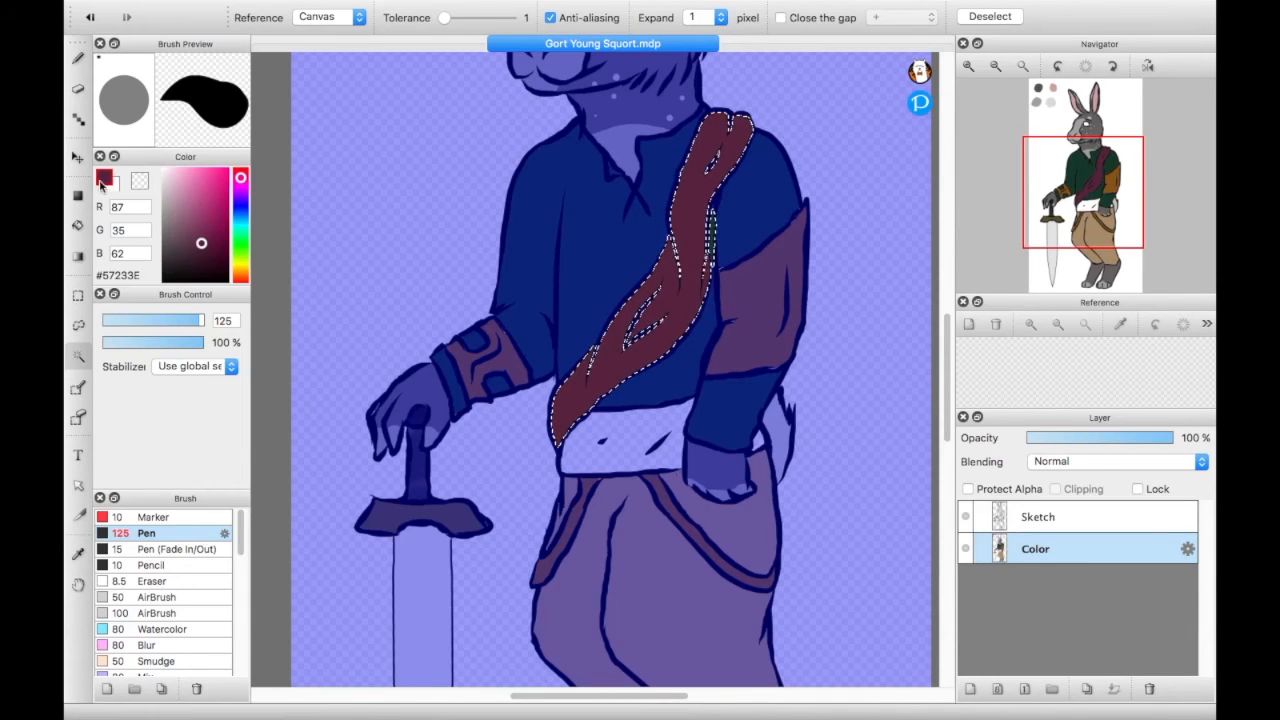
click(77, 59)
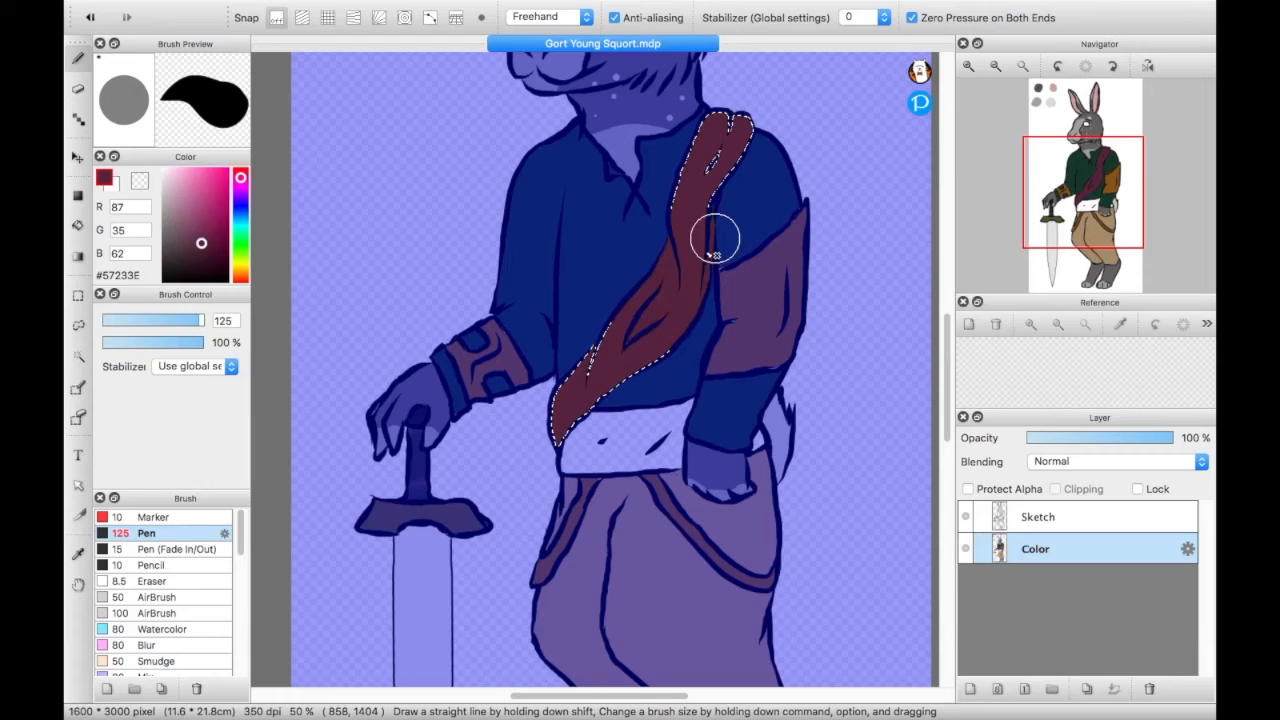
drag(728, 228, 672, 352)
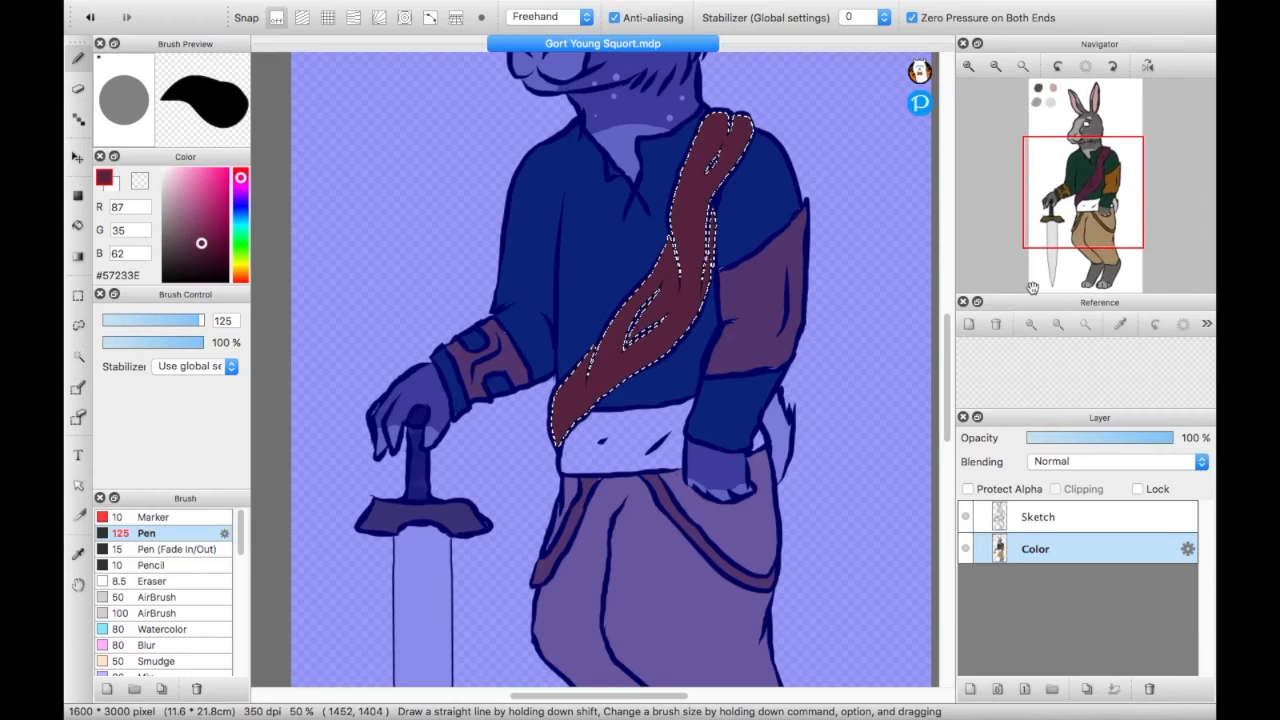
- Close the Reference panel and enlarge the Navigator preview to use the freed space
drag(1010, 291, 990, 258)
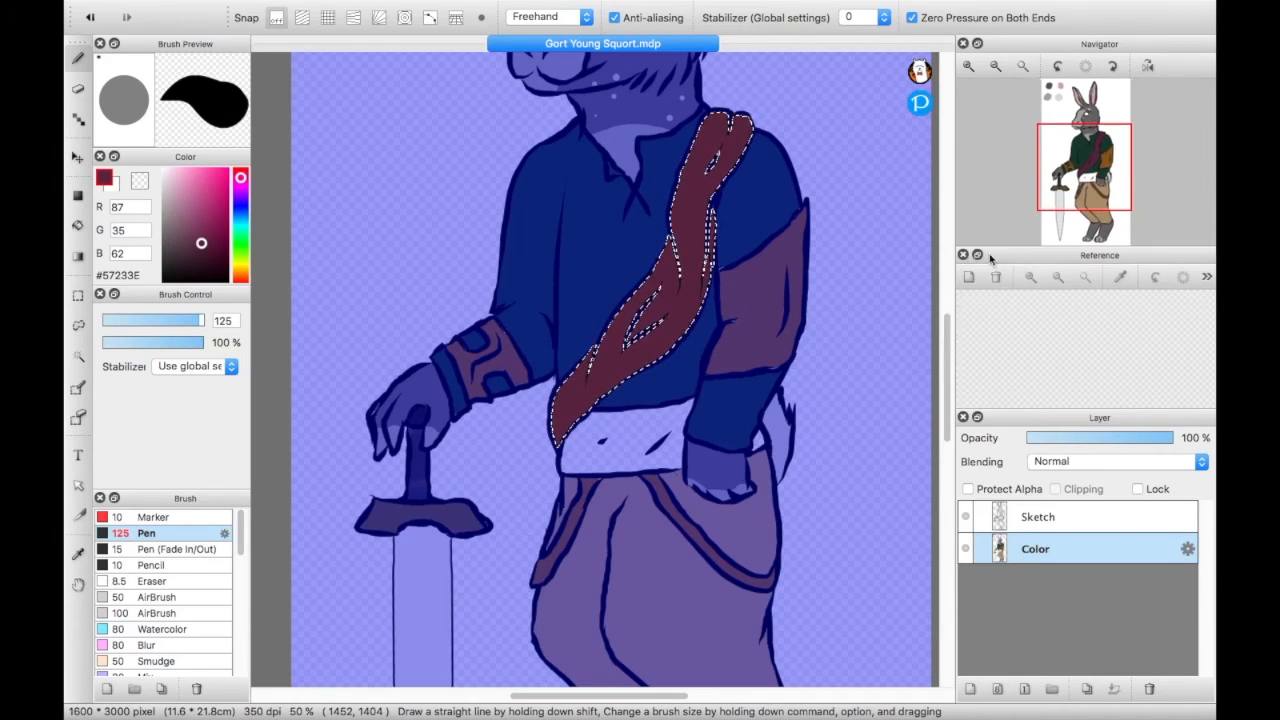
click(963, 255)
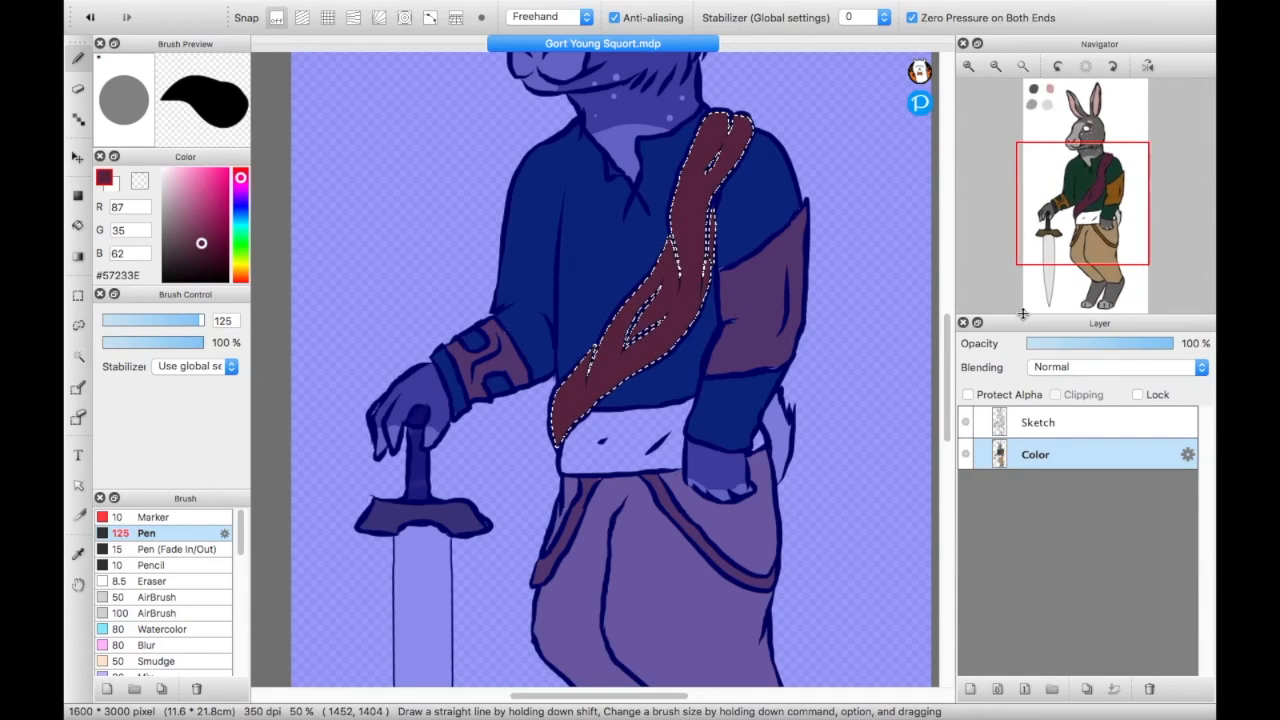
drag(1020, 324, 1020, 390)
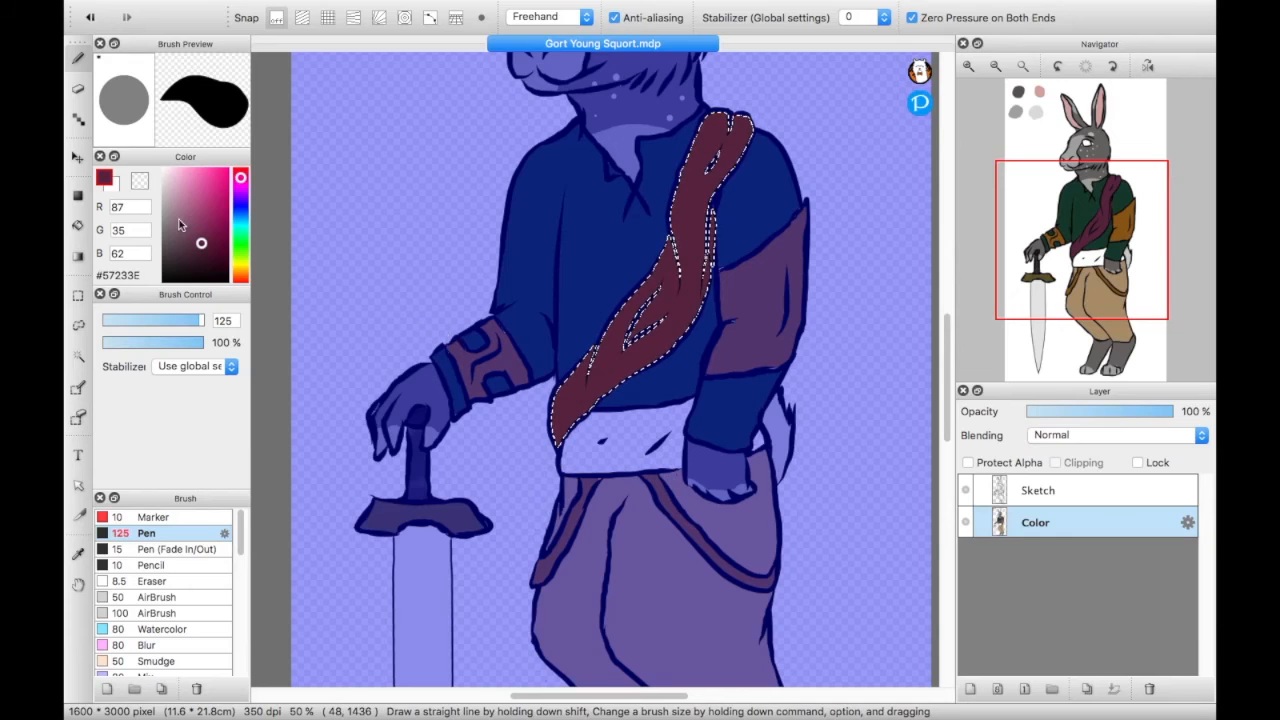
- Select the waistband and its small piece behind the hand with the Magic Wand, and paint both near-black brown #1D1712
mouse_move(242, 178)
mouse_down()
mouse_move(243, 277)
mouse_move(203, 262)
mouse_move(186, 272)
mouse_up()
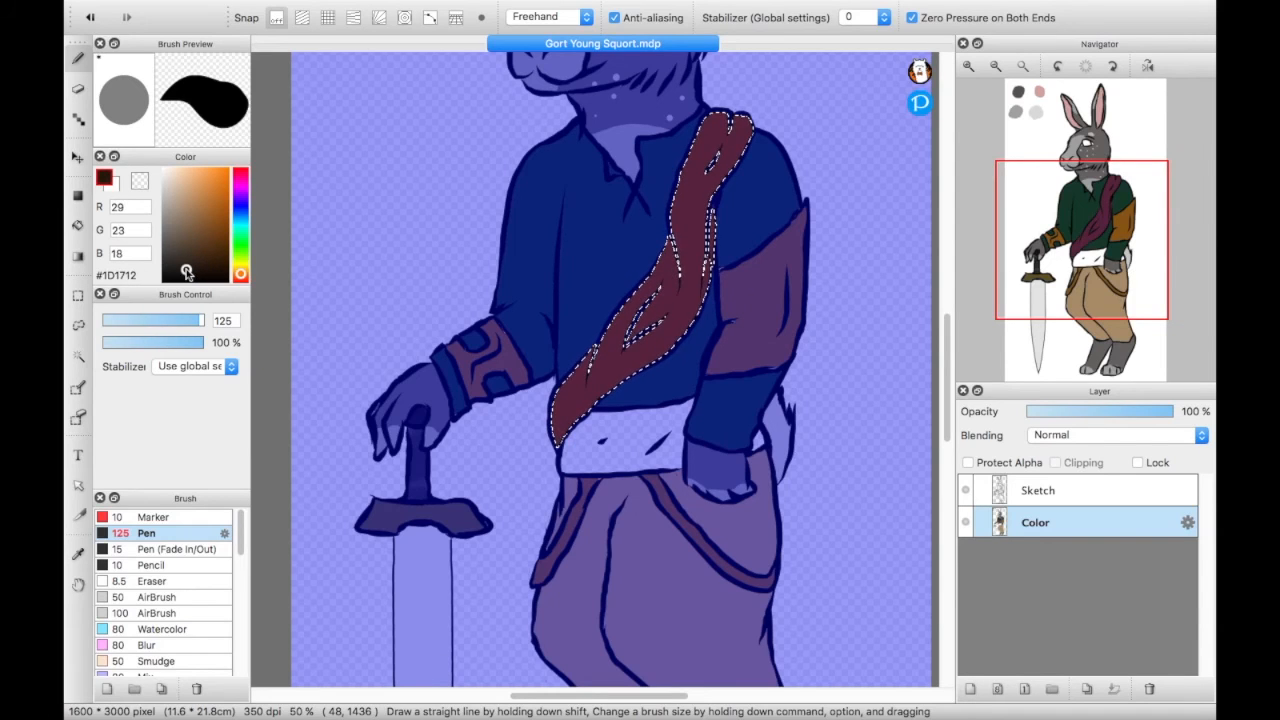
click(78, 356)
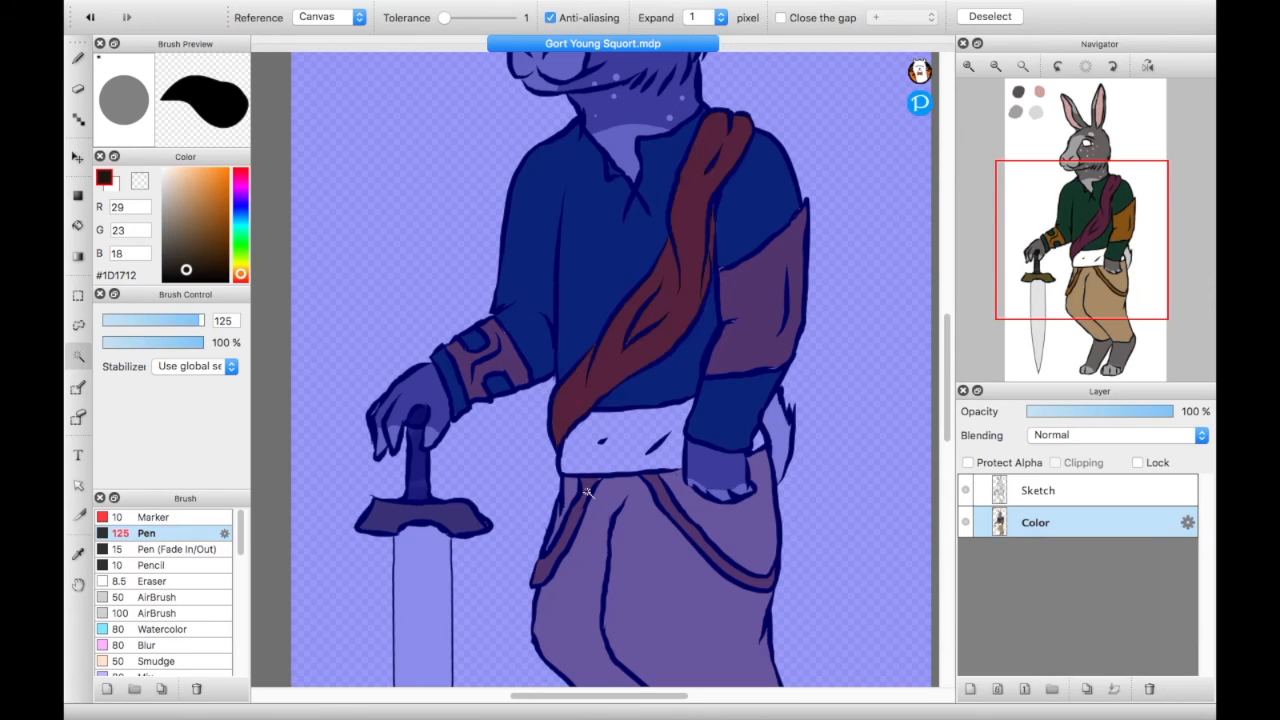
click(636, 466)
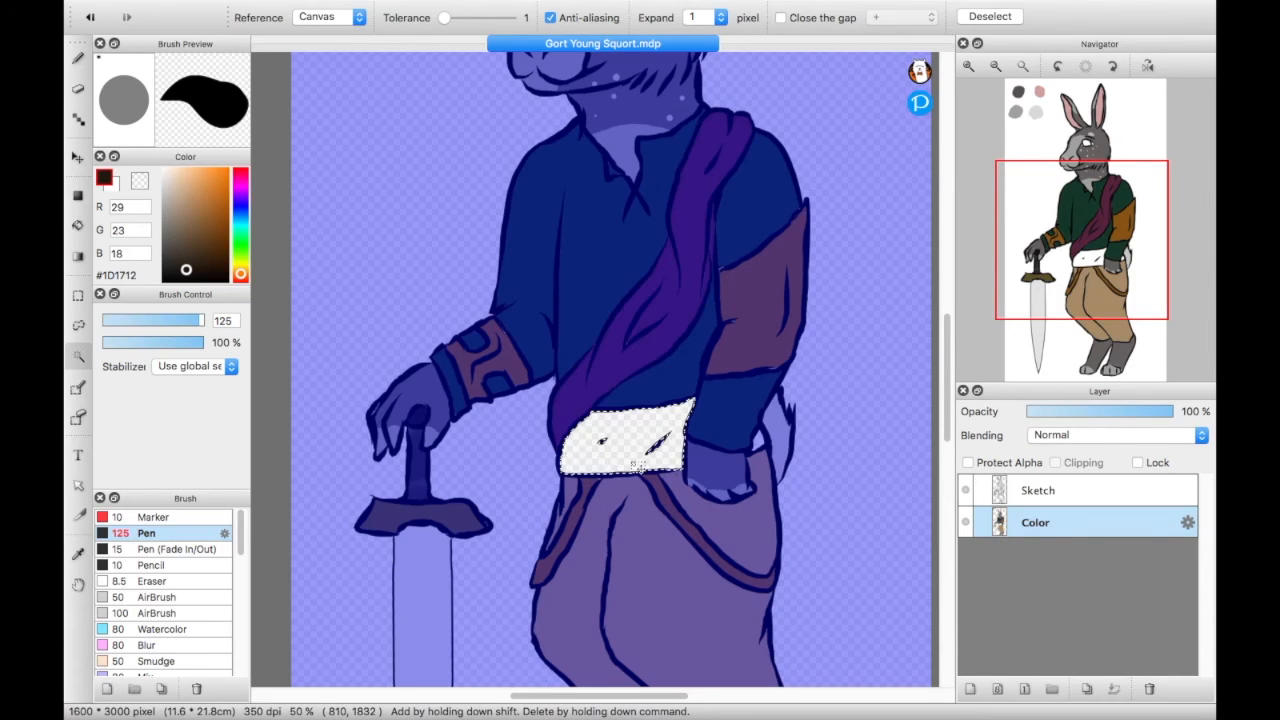
shift+click(760, 441)
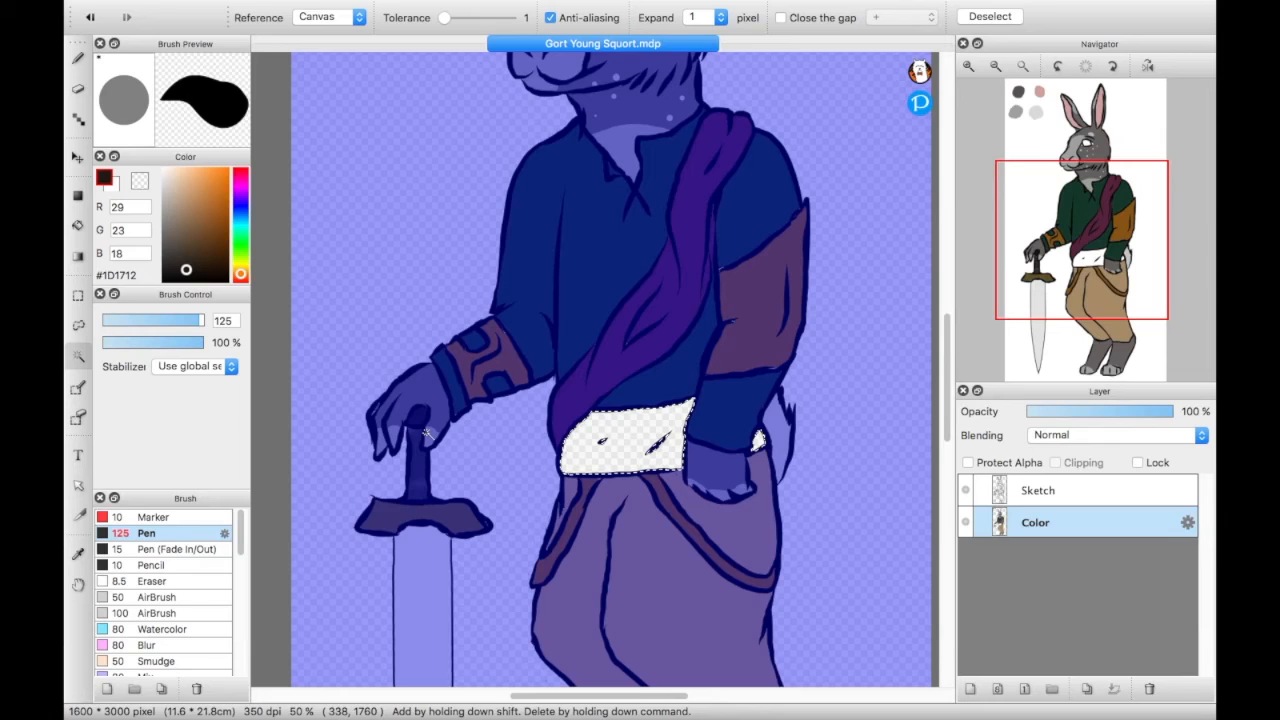
click(78, 60)
drag(582, 455, 650, 634)
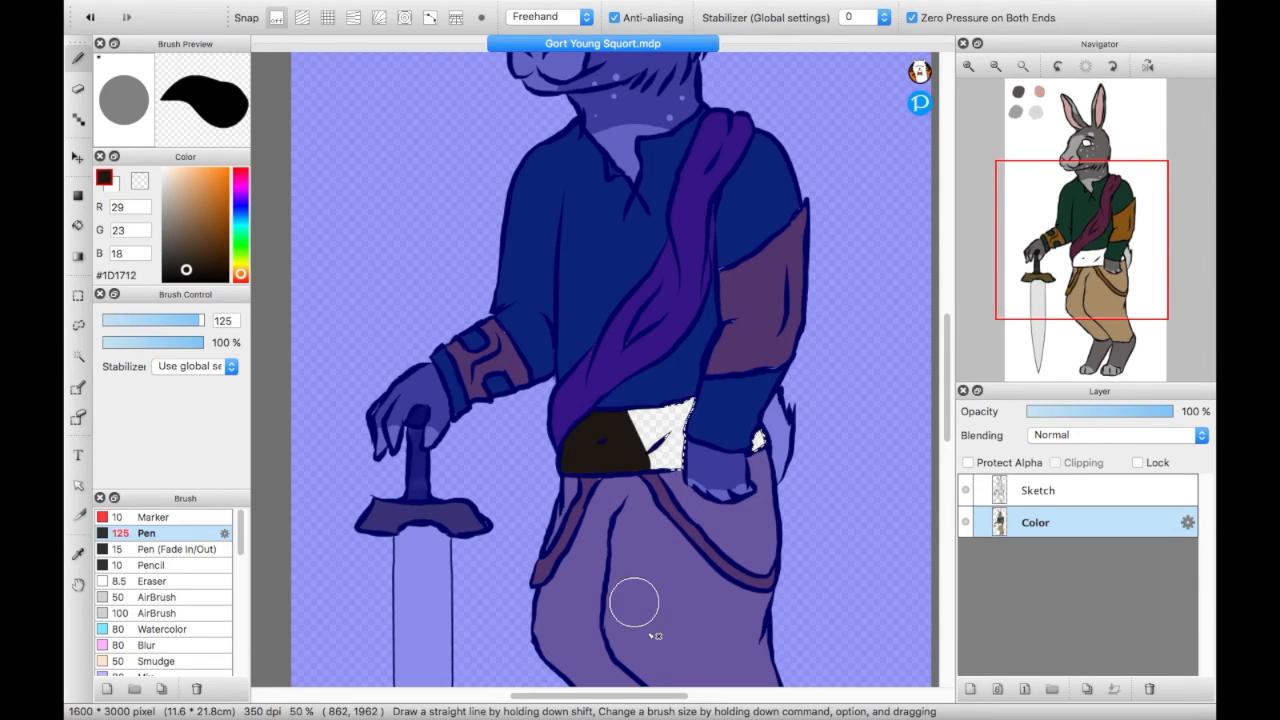
mouse_move(629, 534)
mouse_down()
mouse_move(630, 428)
mouse_move(710, 486)
mouse_move(681, 404)
mouse_move(795, 492)
mouse_move(644, 450)
mouse_up()
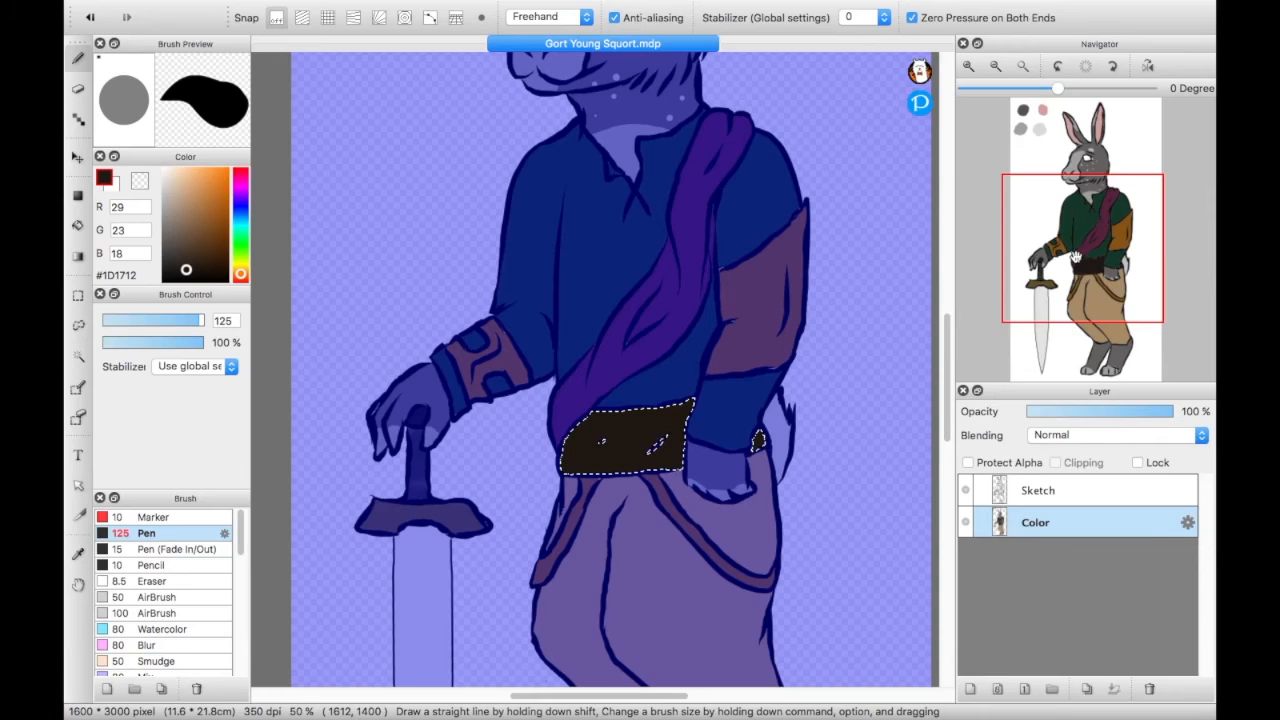
- Select both corners of the rabbit's eye with the Magic Wand and paint them tan #C59363
drag(1075, 257, 1078, 191)
click(78, 357)
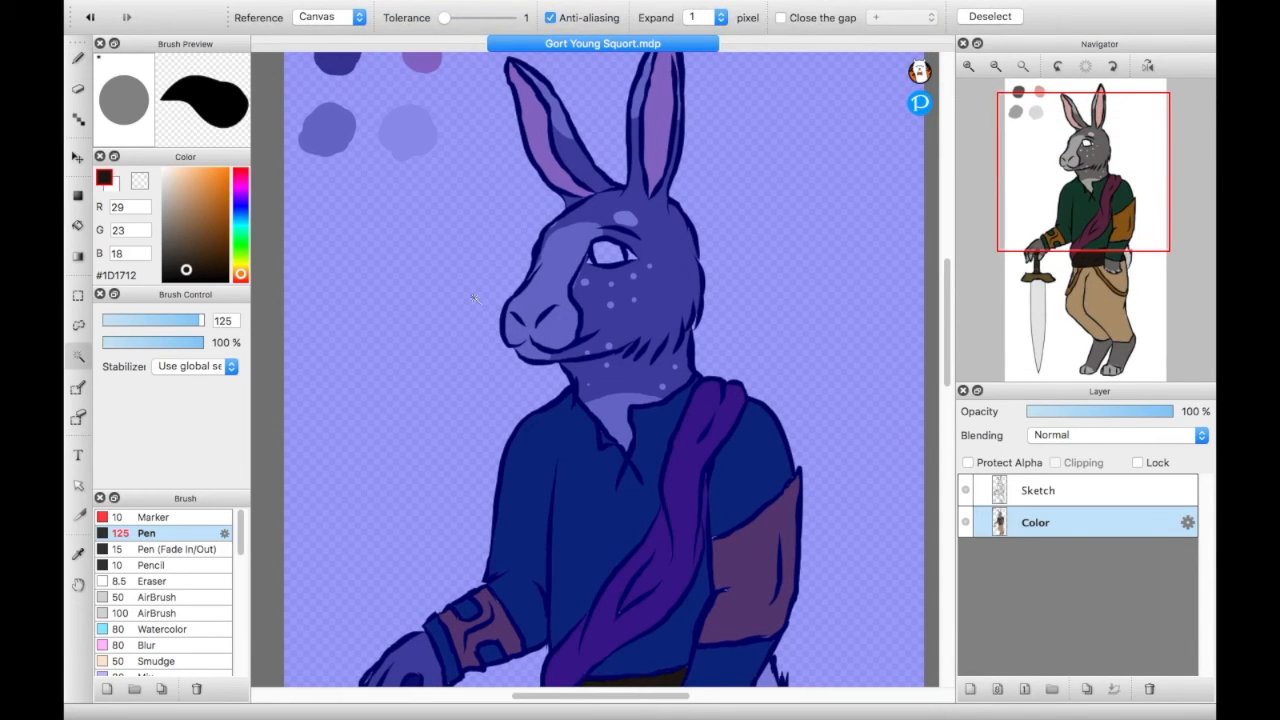
click(632, 256)
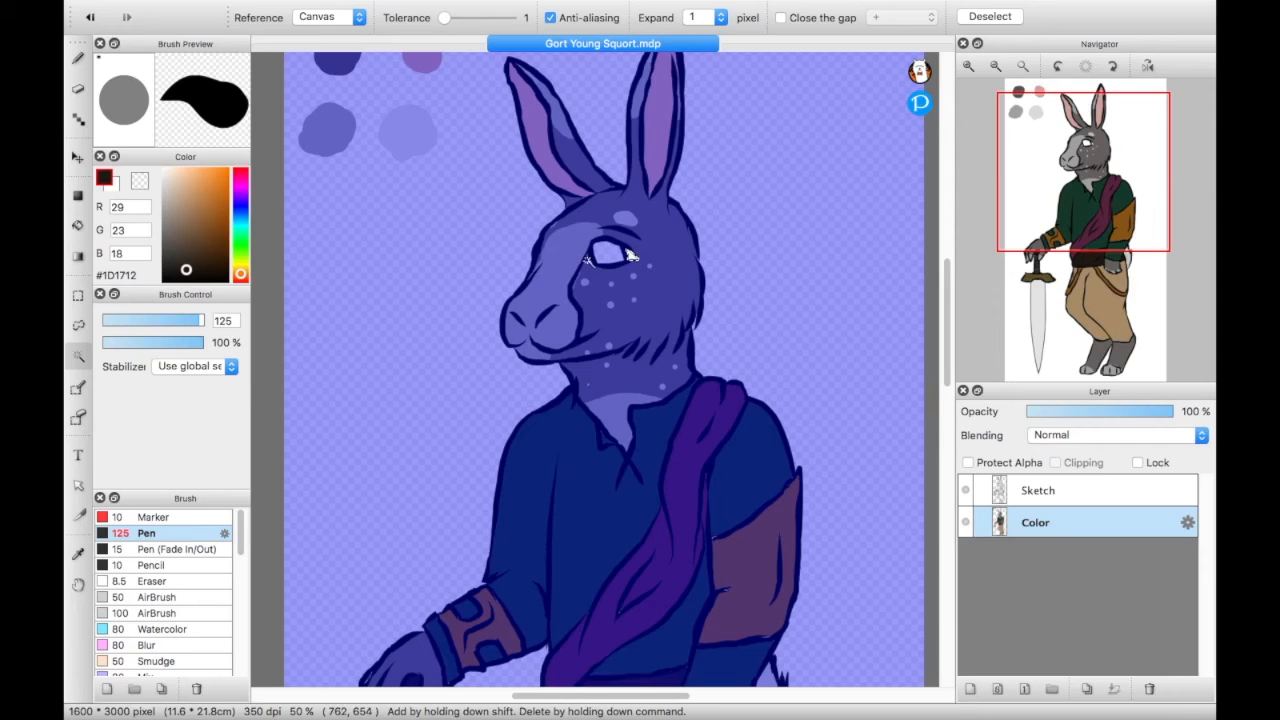
key(shift)
shift+click(590, 262)
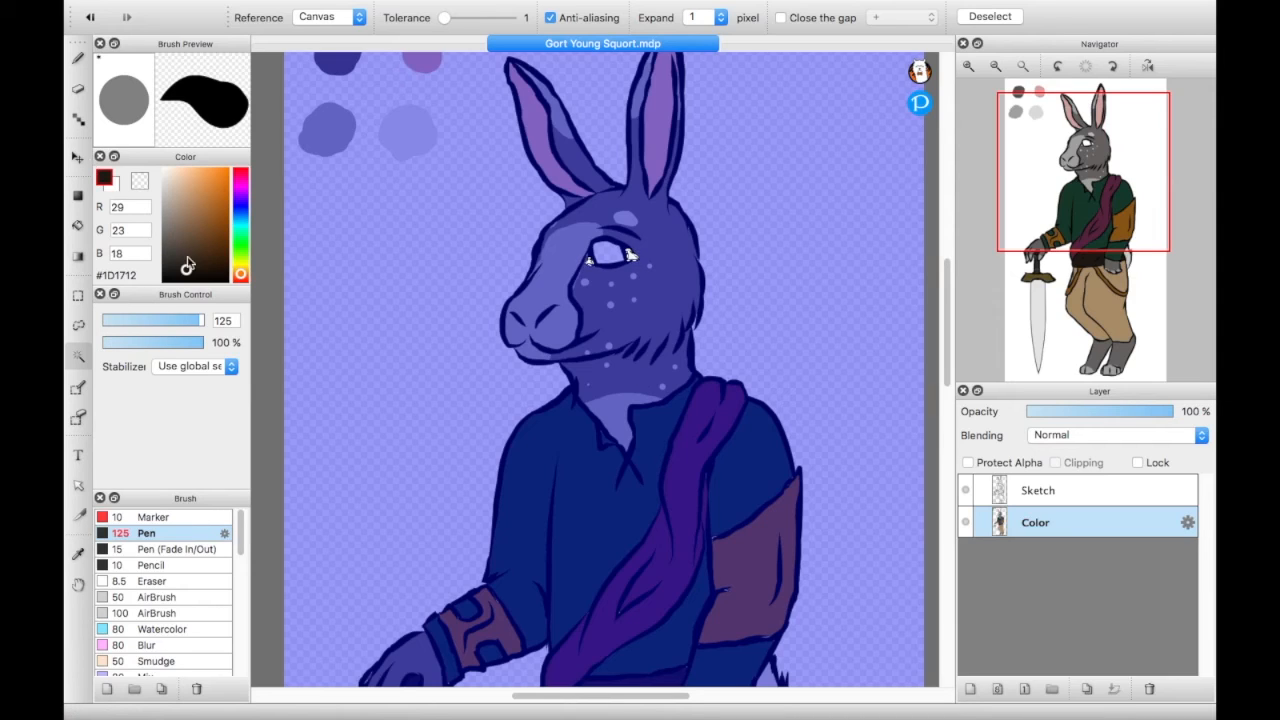
drag(186, 275, 195, 193)
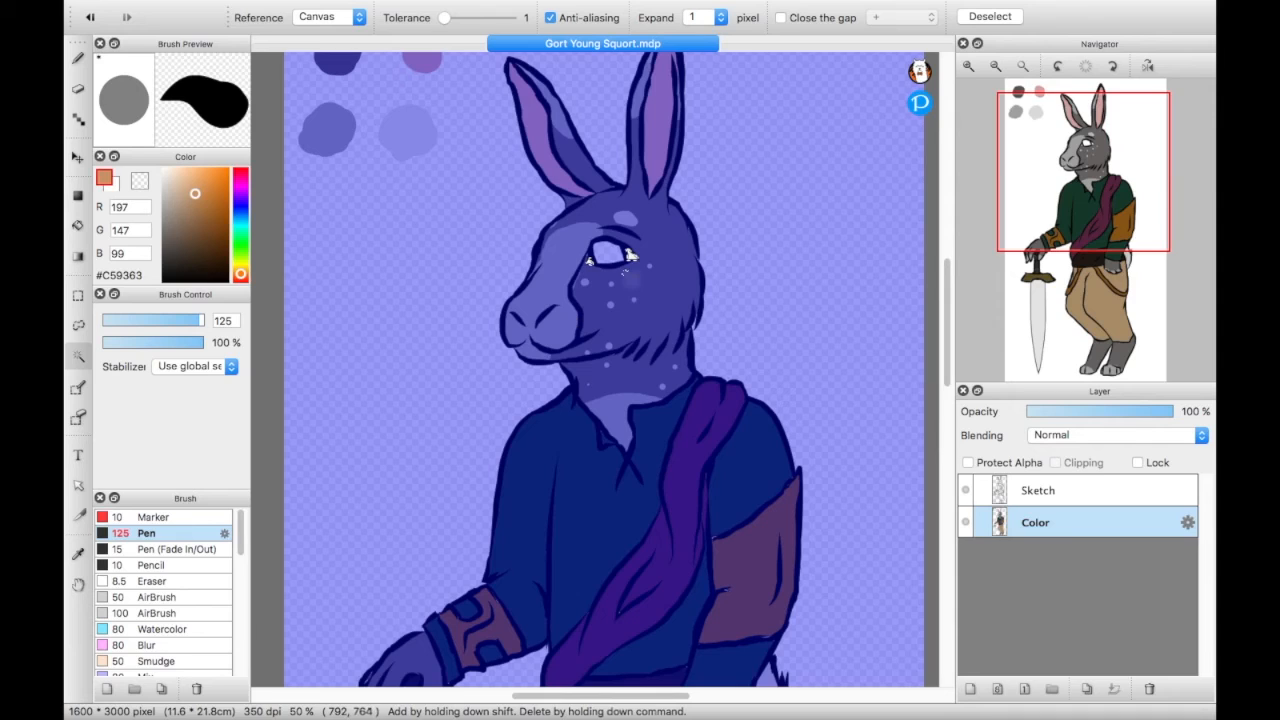
key(b)
drag(629, 258, 603, 246)
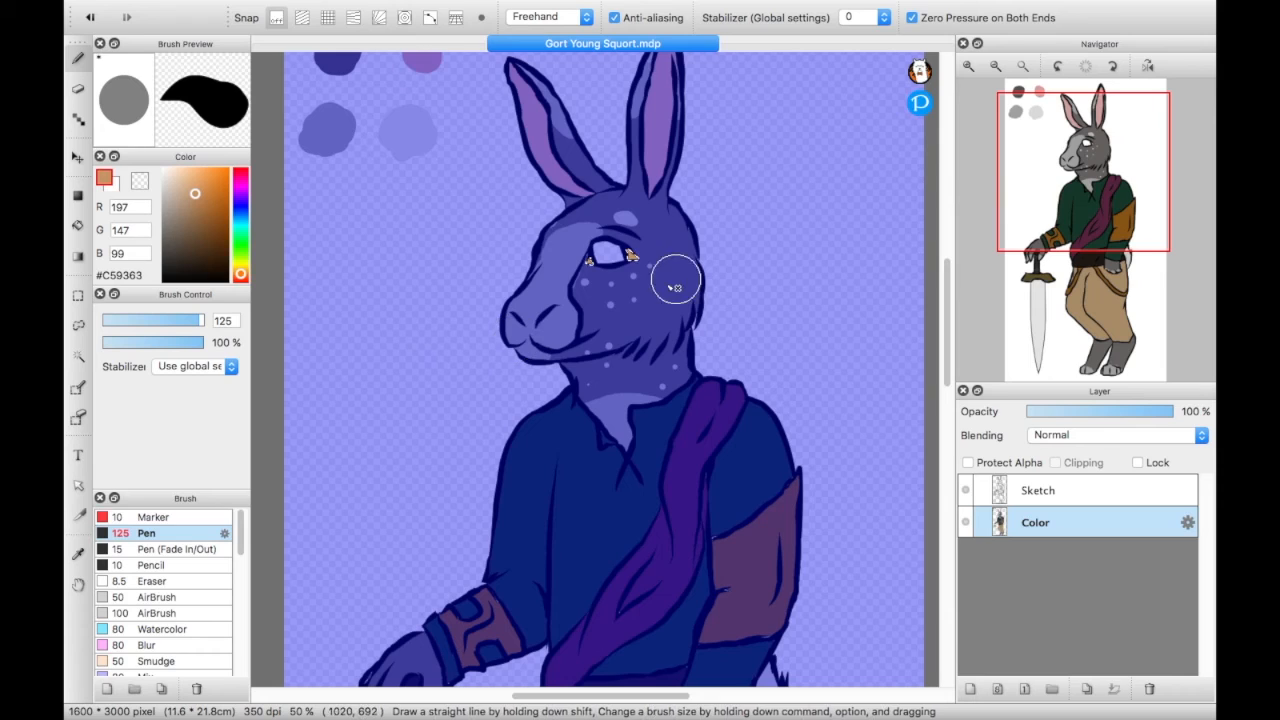
drag(603, 262, 602, 262)
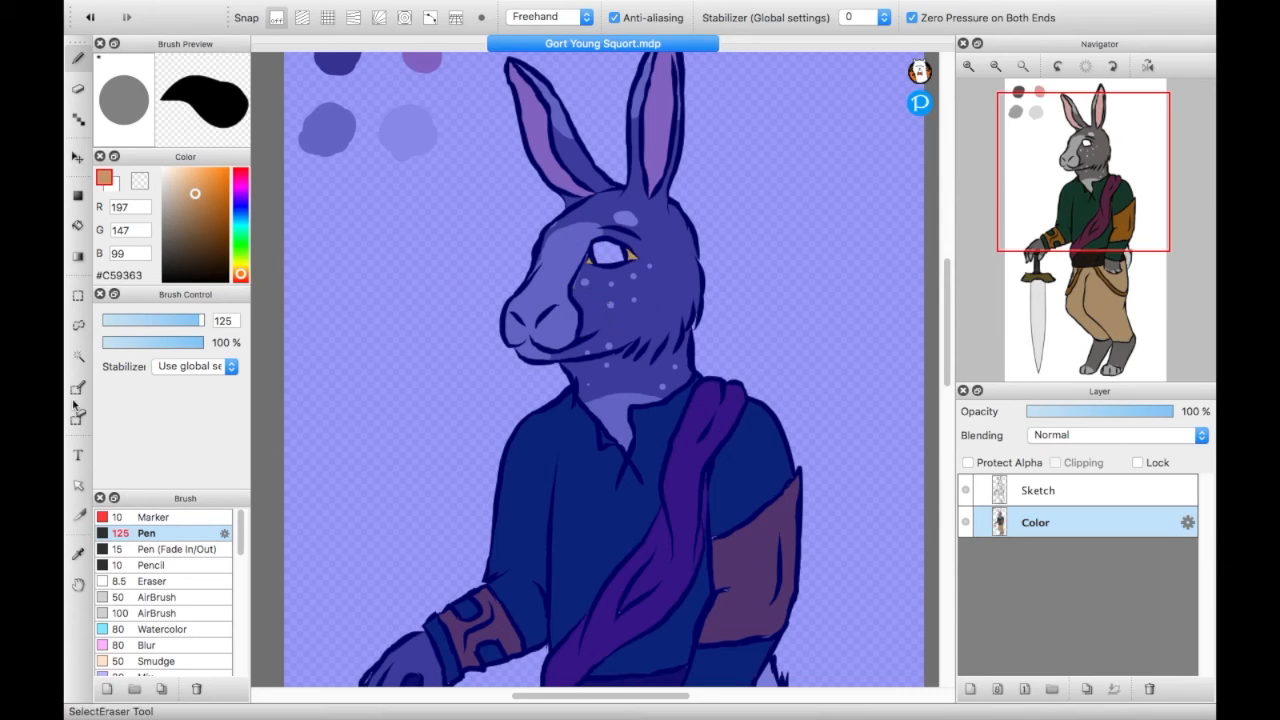
- Select the iris of the rabbit's eye with the Magic Wand and paint it tan #C59363
click(78, 356)
click(614, 257)
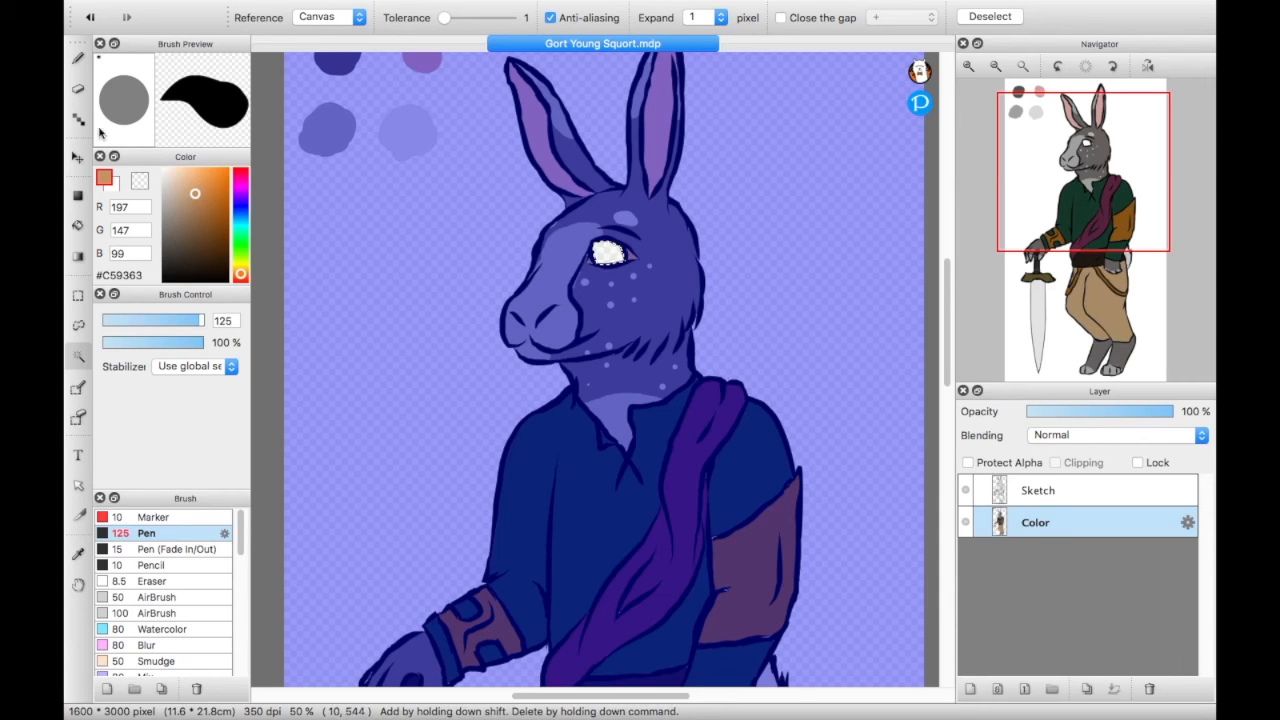
click(76, 59)
drag(671, 309, 643, 286)
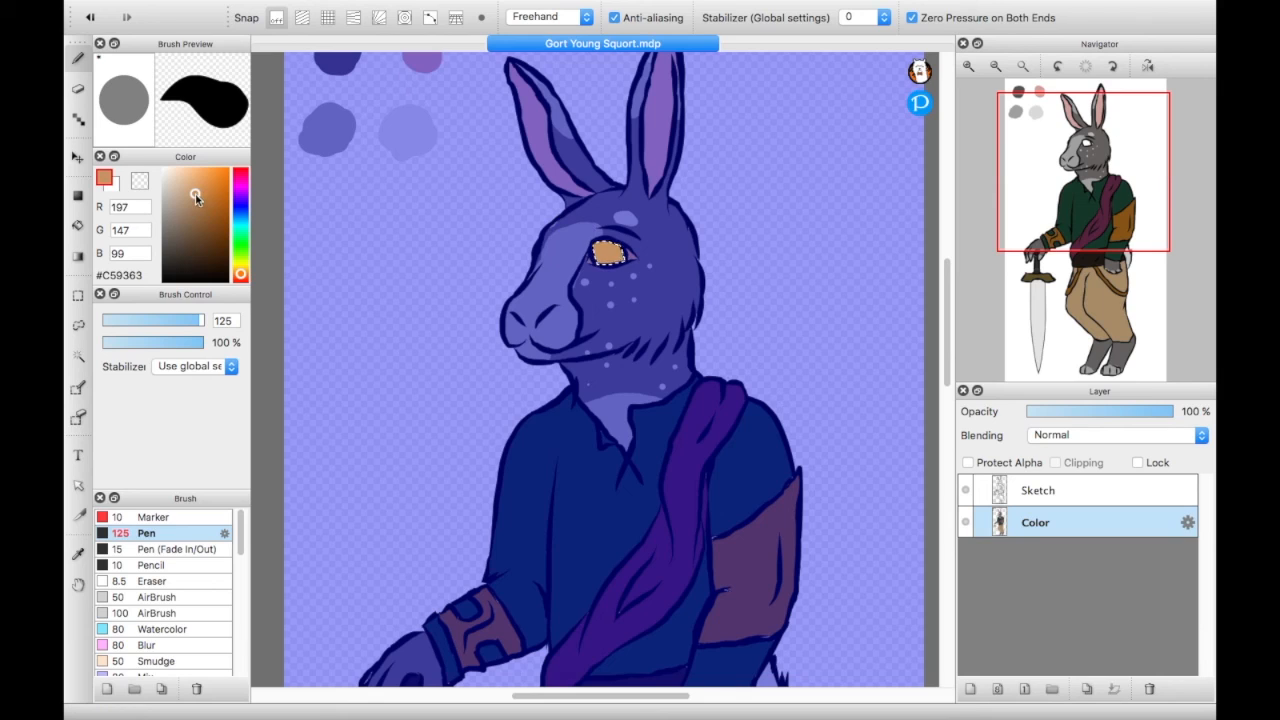
- Repaint the selected iris in darker tones, trying brown #825932 and the more saturated #905A26
drag(196, 196, 196, 210)
mouse_move(581, 283)
mouse_down()
mouse_move(591, 213)
mouse_move(637, 291)
mouse_up()
drag(196, 212, 203, 224)
mouse_move(607, 267)
mouse_down()
mouse_move(599, 226)
mouse_move(617, 319)
mouse_up()
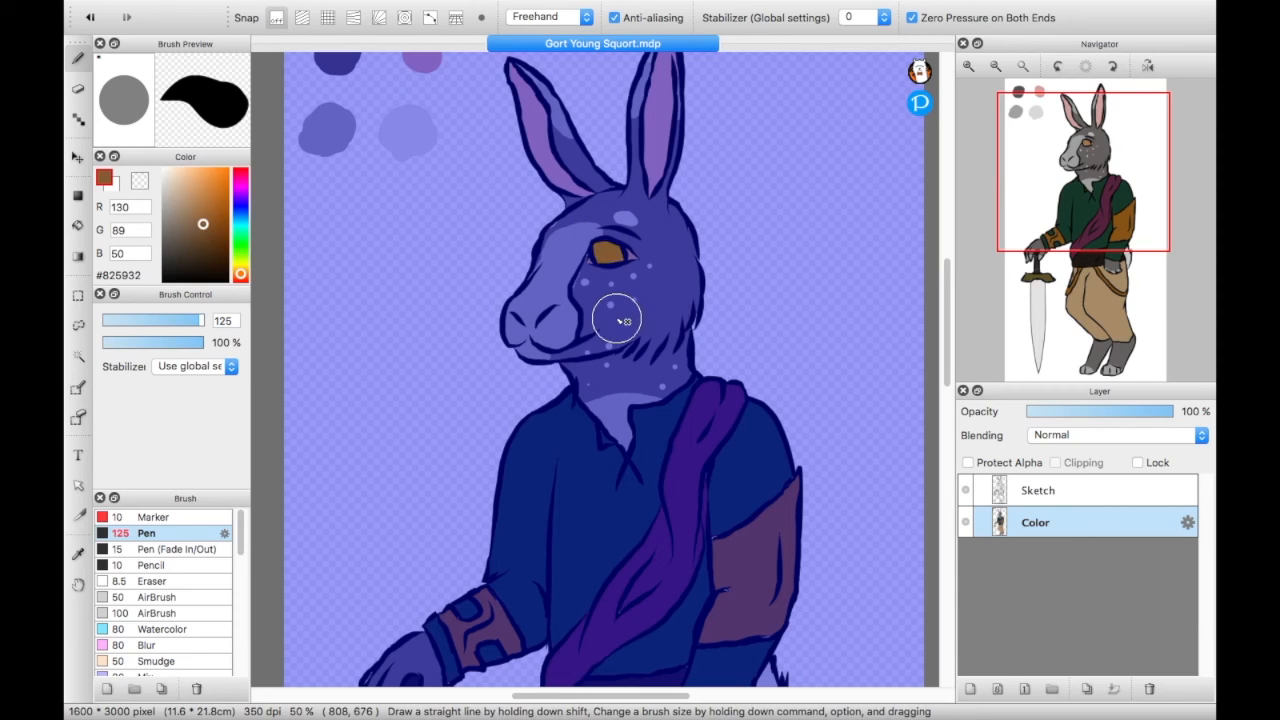
drag(202, 227, 211, 217)
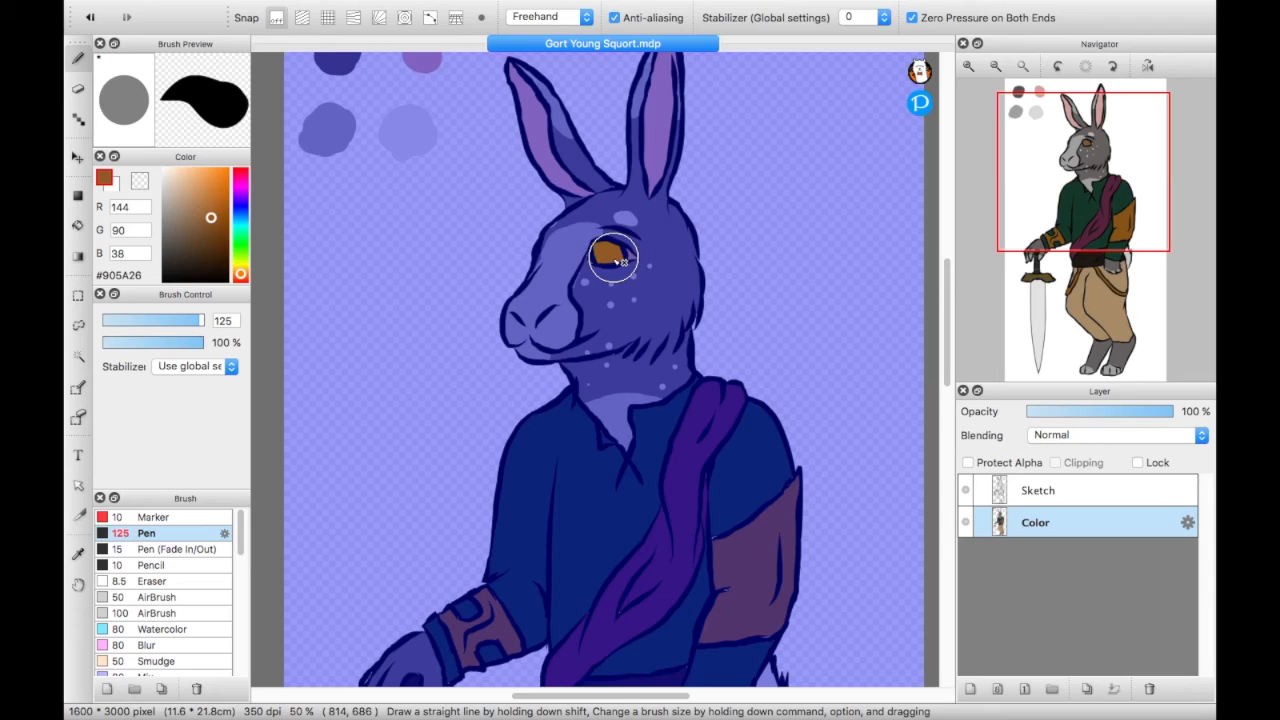
- Try repainting the selected iris in orange-brown #AC621C and duller brown #906223
drag(606, 262, 616, 272)
drag(210, 220, 205, 202)
drag(604, 252, 640, 286)
drag(205, 203, 218, 205)
drag(592, 232, 640, 290)
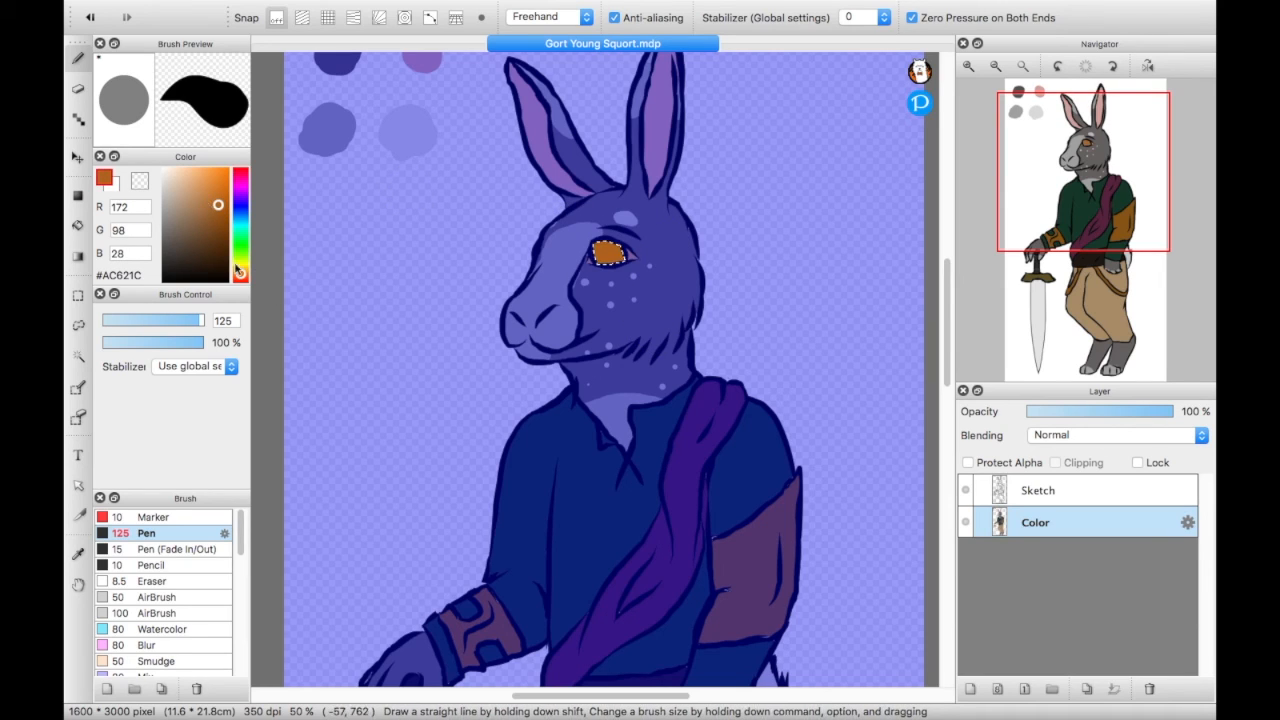
drag(217, 207, 213, 221)
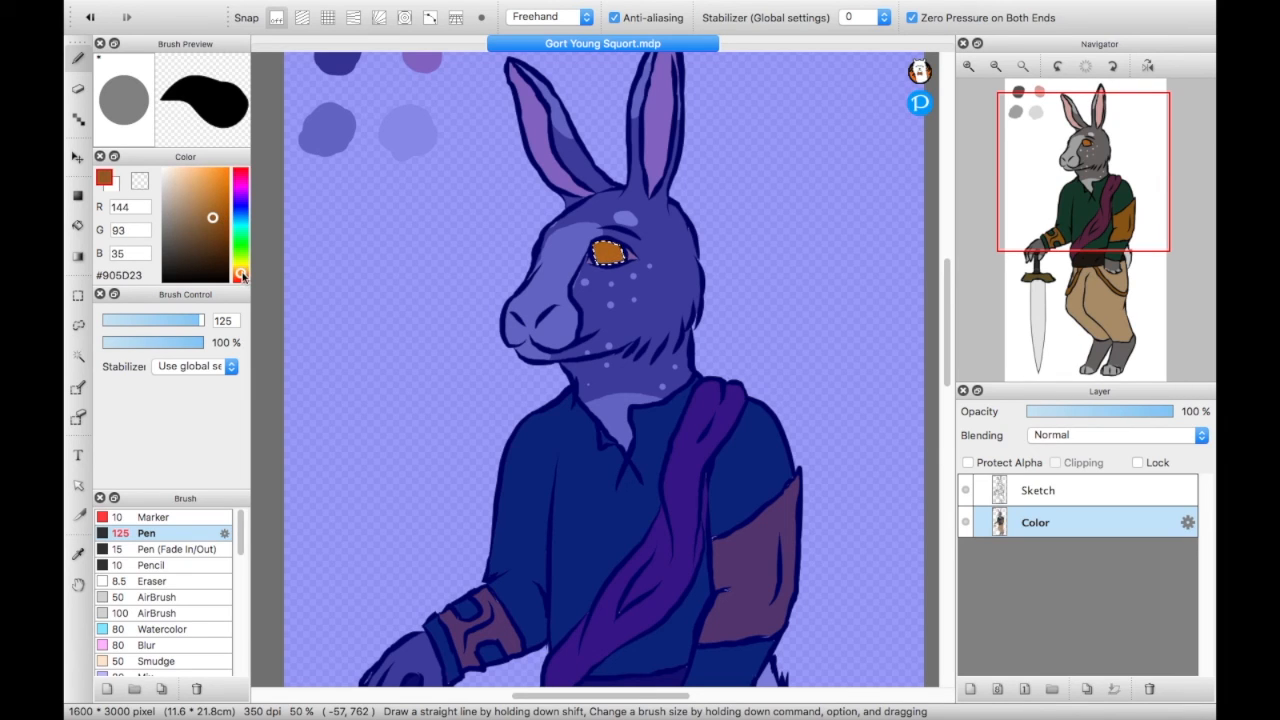
drag(571, 259, 633, 286)
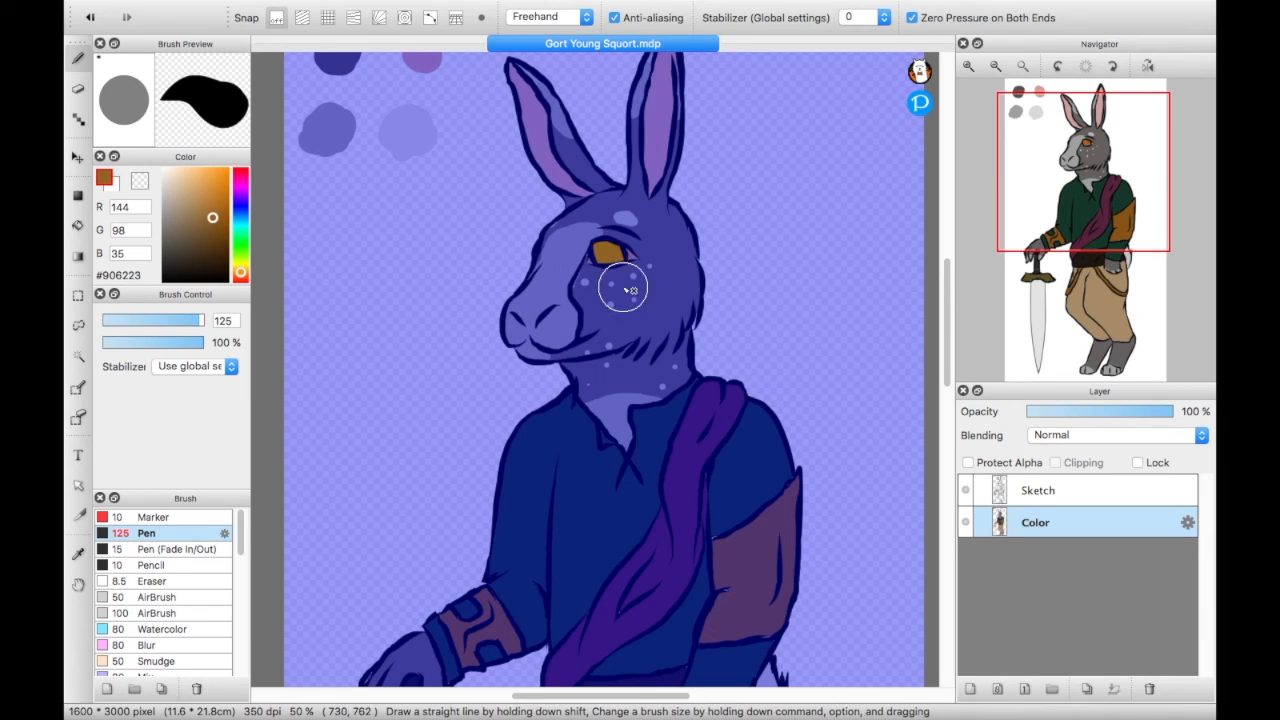
- Repaint the selected iris, trying lighter tan #BC8337 and settling on amber-brown #AC6D18
drag(212, 219, 209, 197)
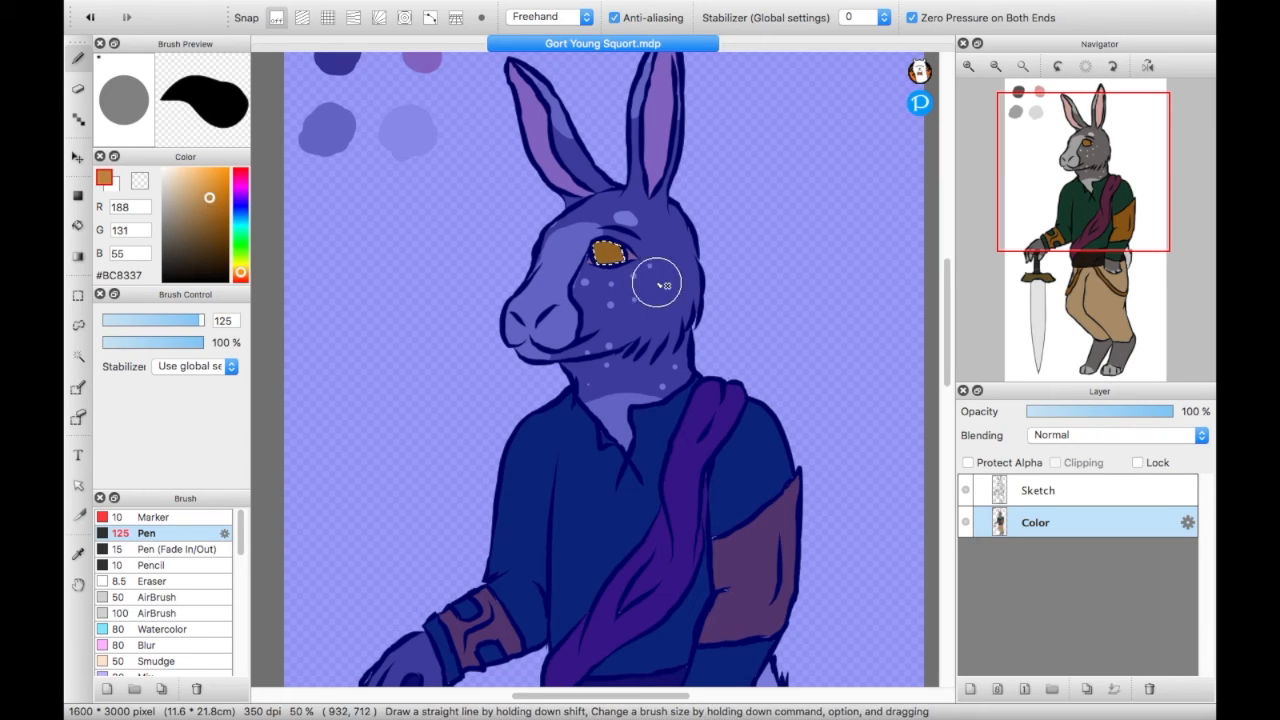
drag(602, 250, 660, 326)
drag(211, 207, 221, 207)
drag(603, 252, 648, 299)
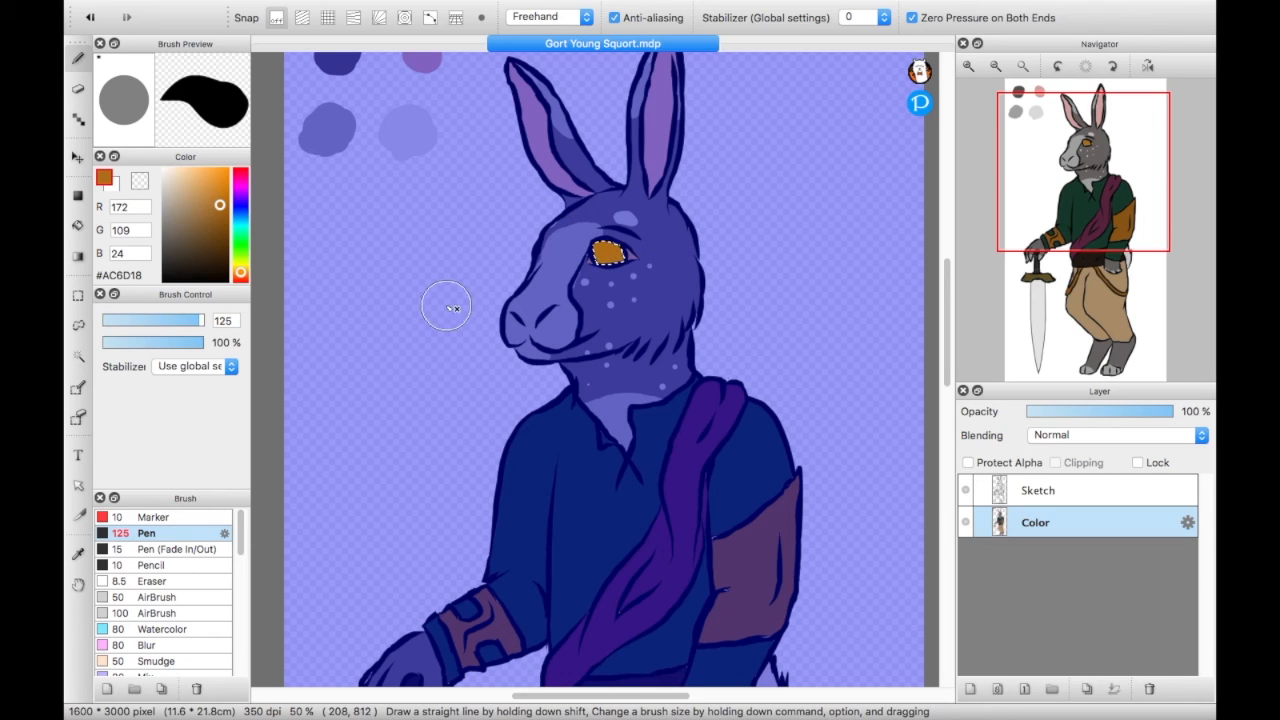
- Select both corners of the rabbit's eye with the Magic Wand, paint them off-white #FFF6EA, and clear the selection
click(78, 356)
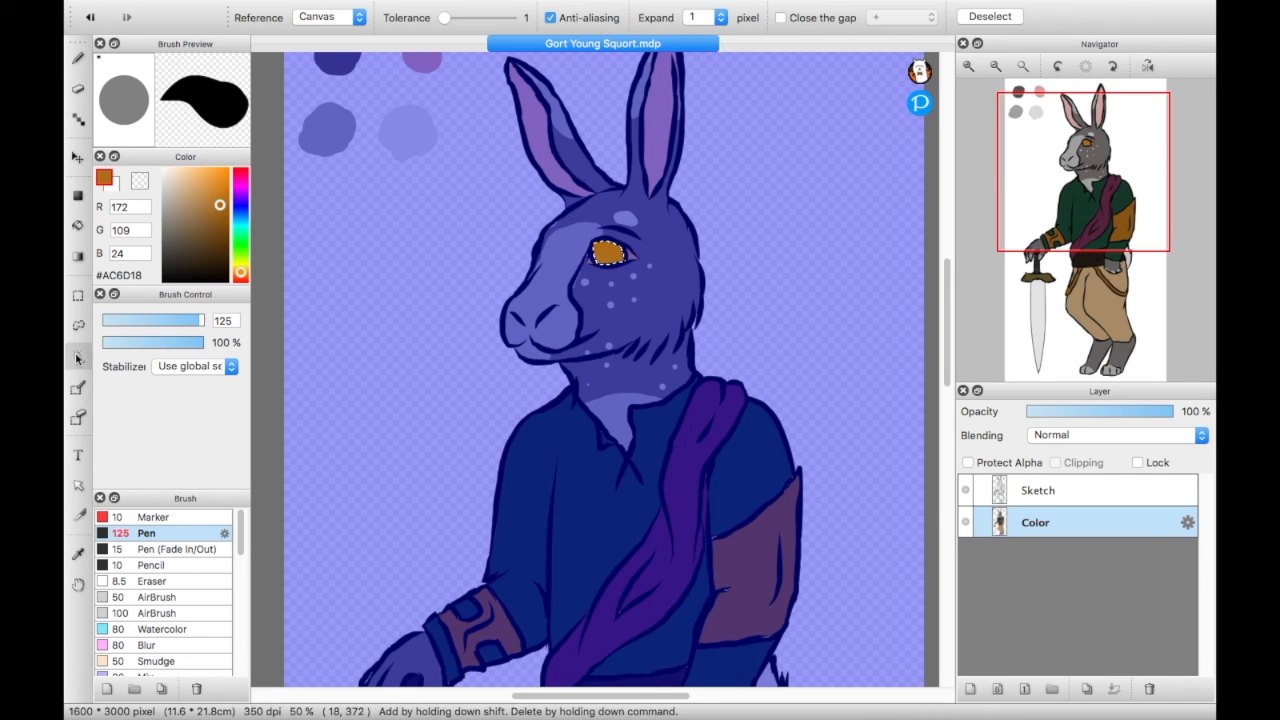
click(642, 262)
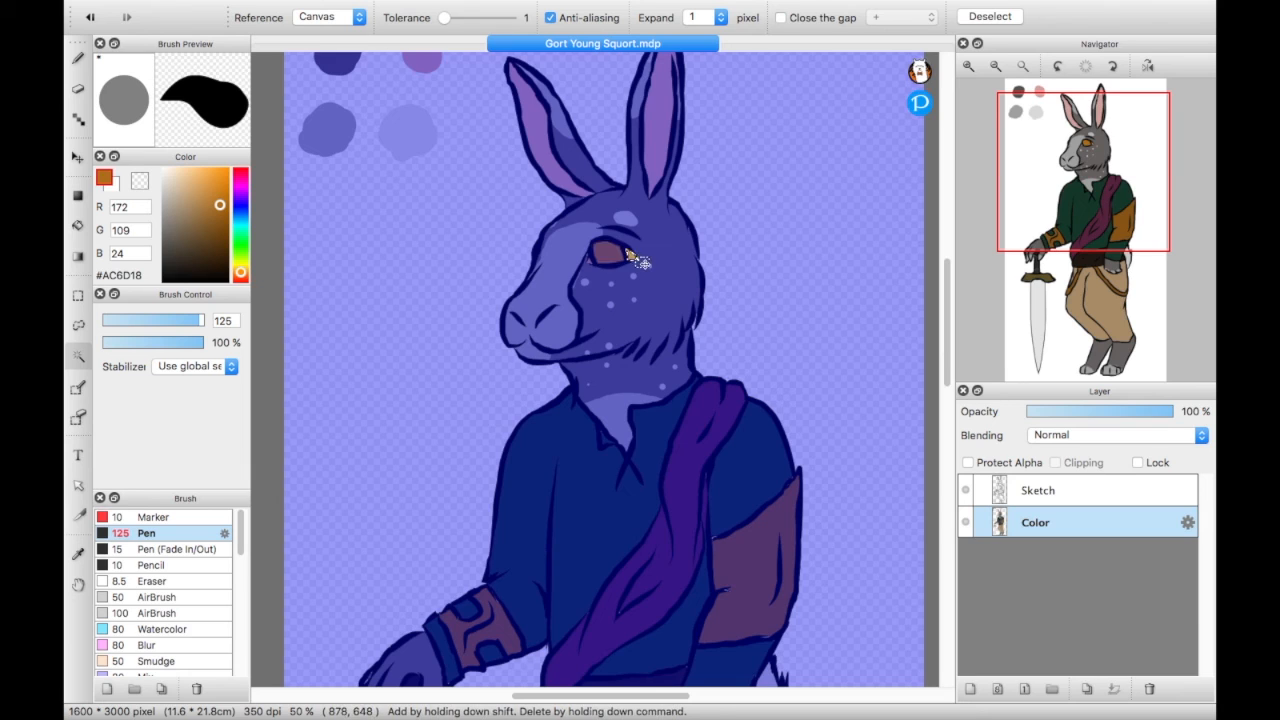
shift+click(590, 262)
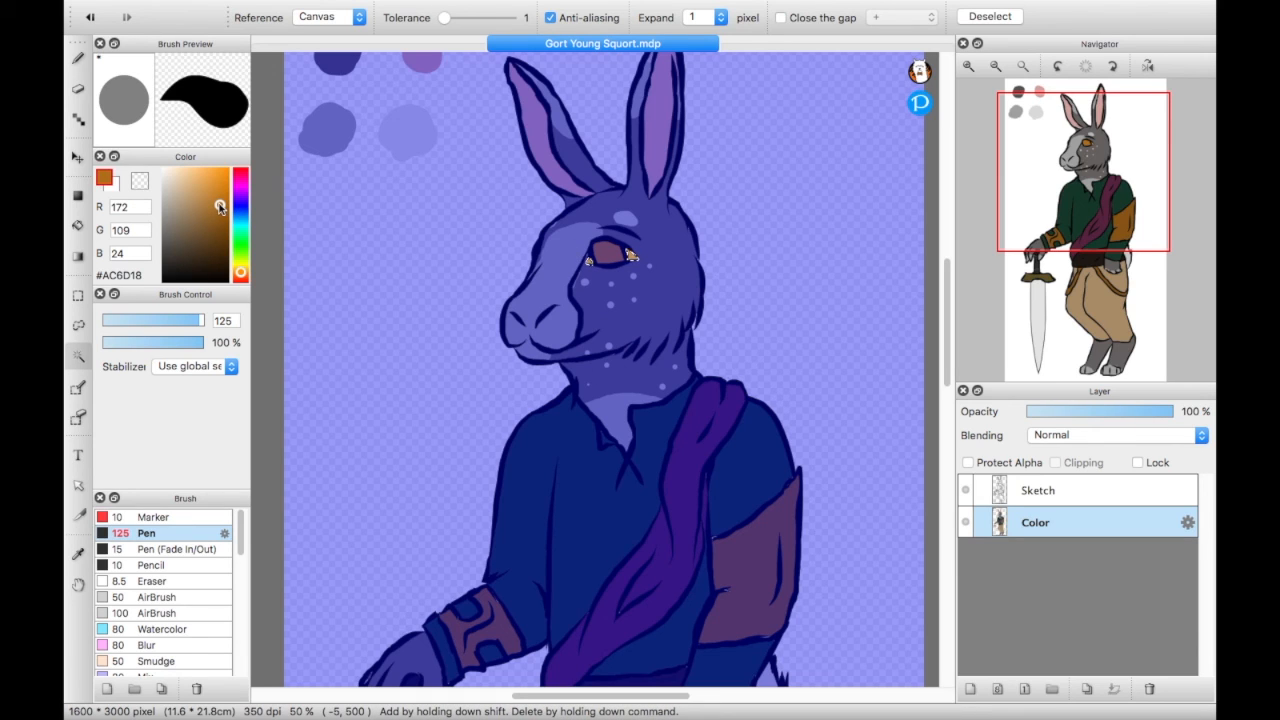
mouse_move(220, 207)
mouse_down()
mouse_move(65, 57)
mouse_move(168, 167)
mouse_up()
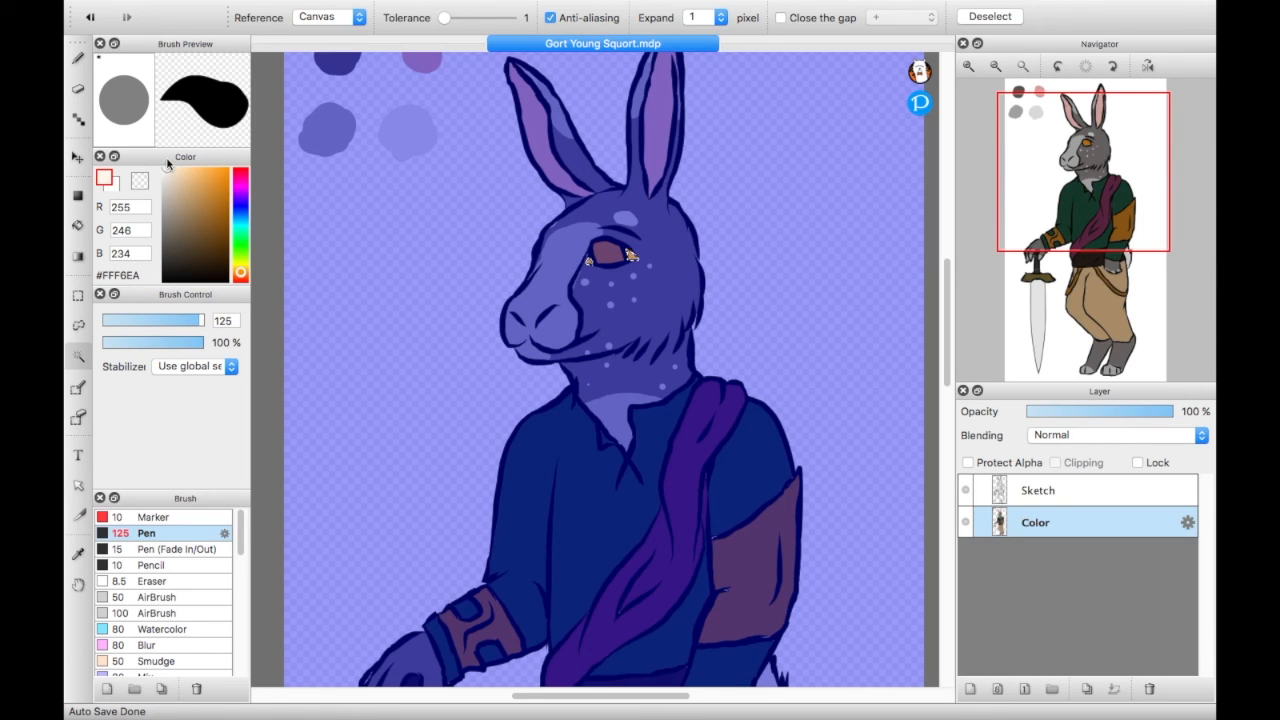
click(630, 258)
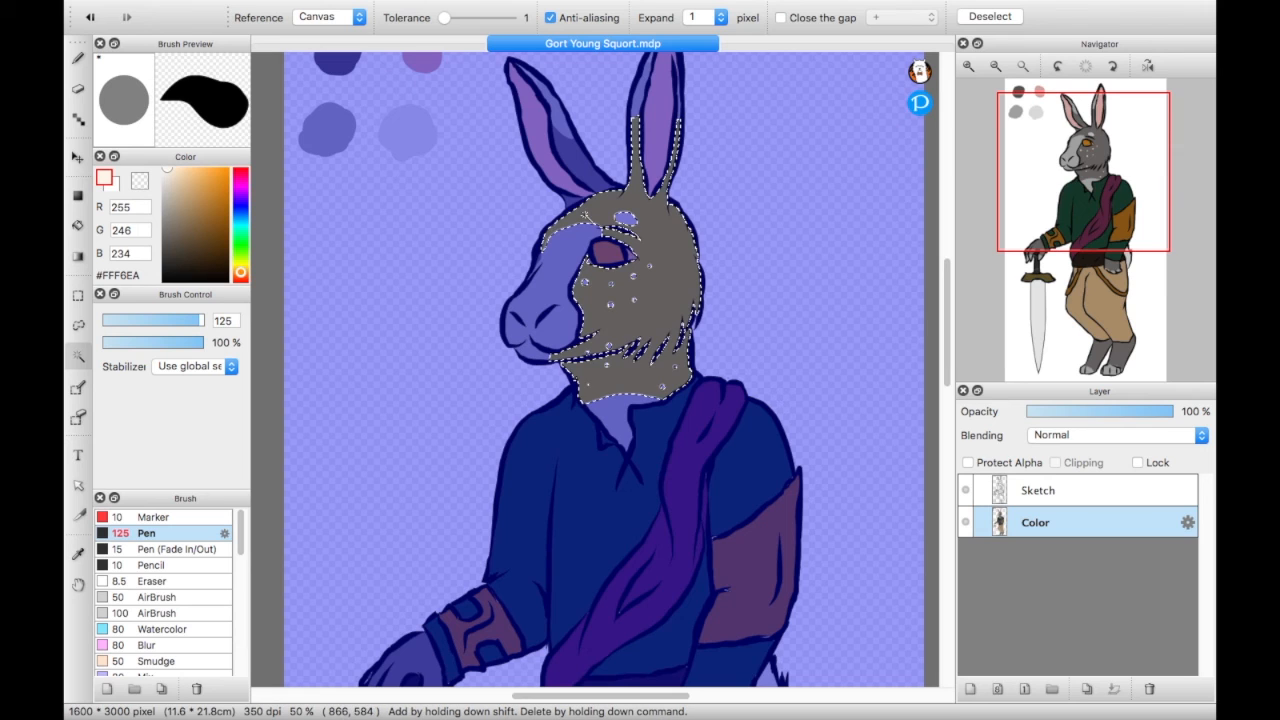
click(612, 254)
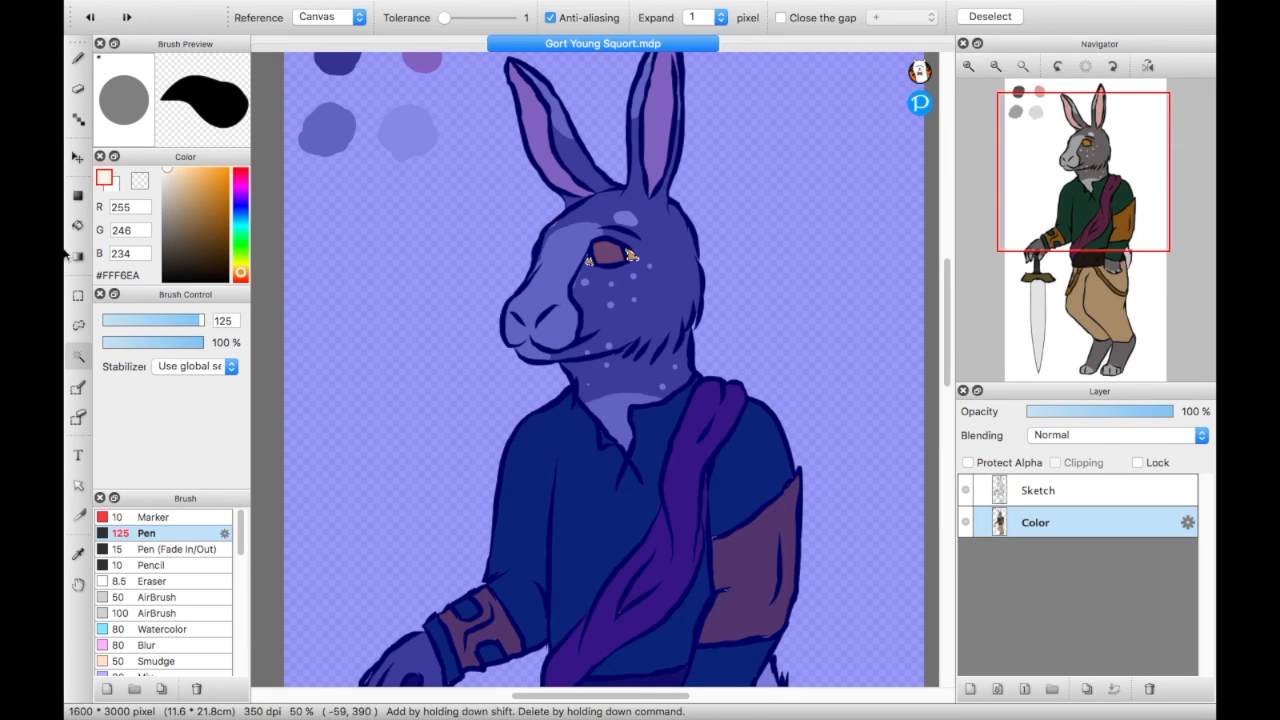
key(b)
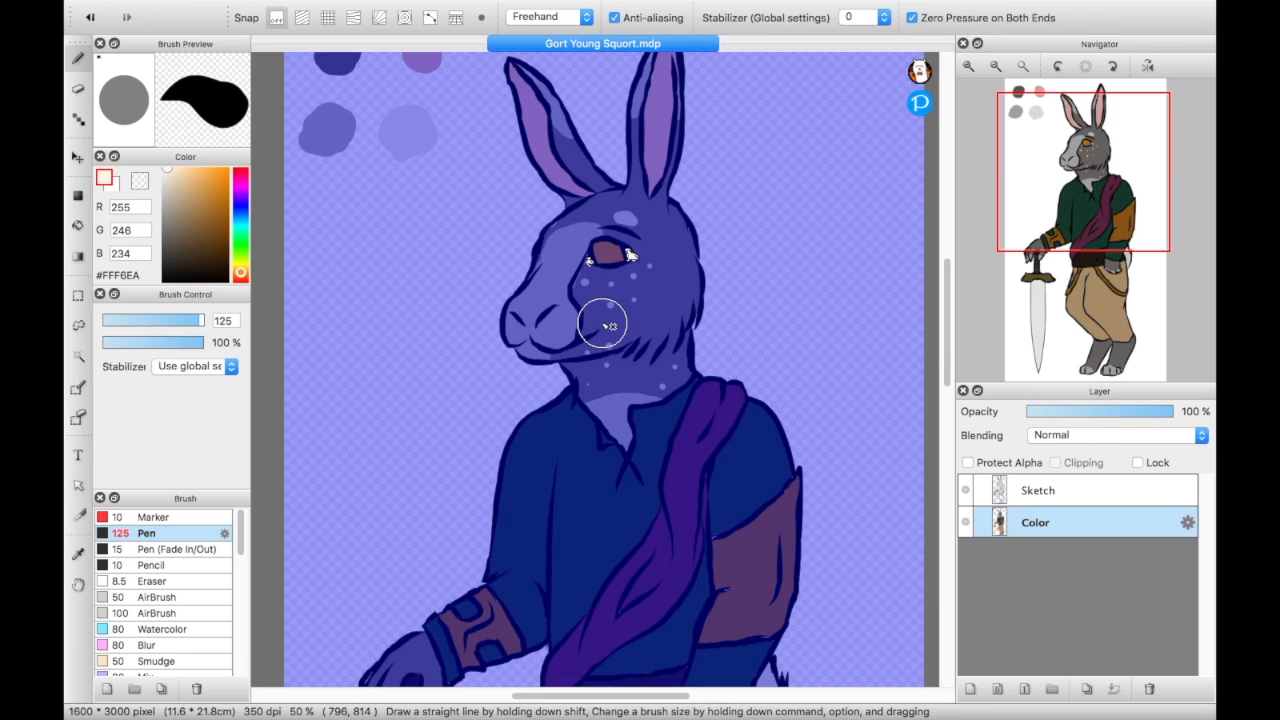
drag(616, 272, 591, 285)
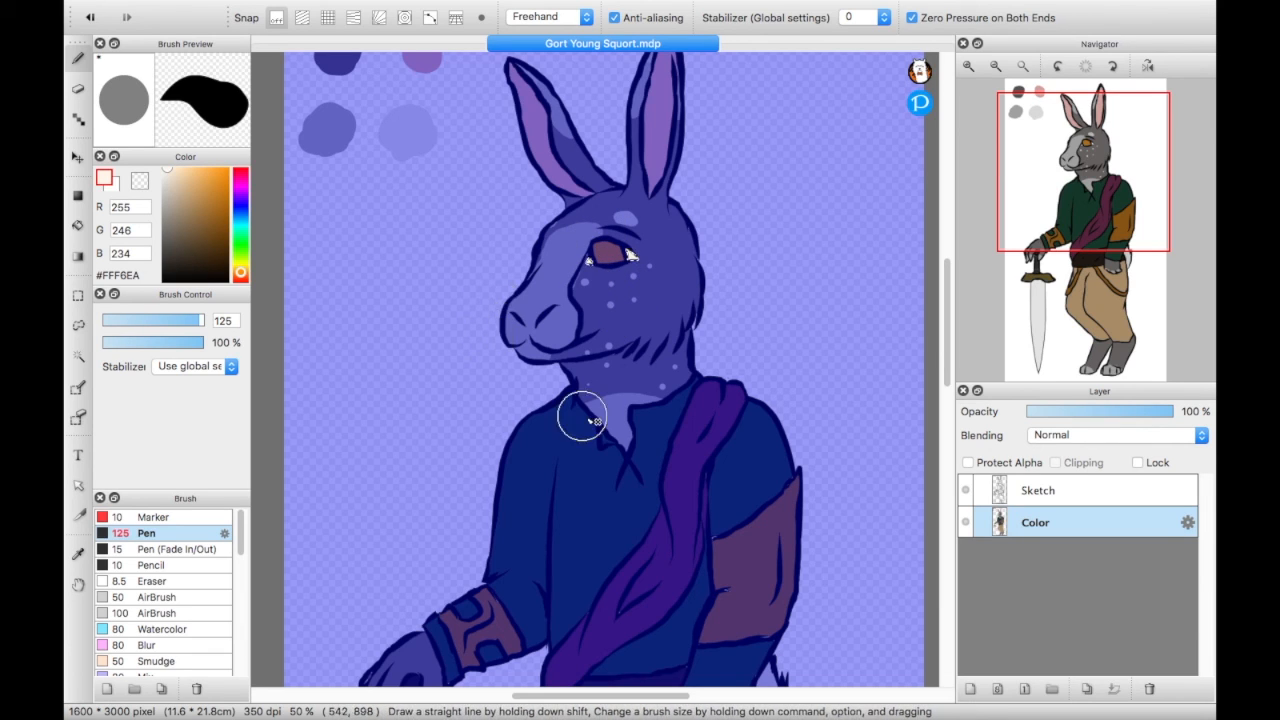
click(78, 295)
key(super+d)
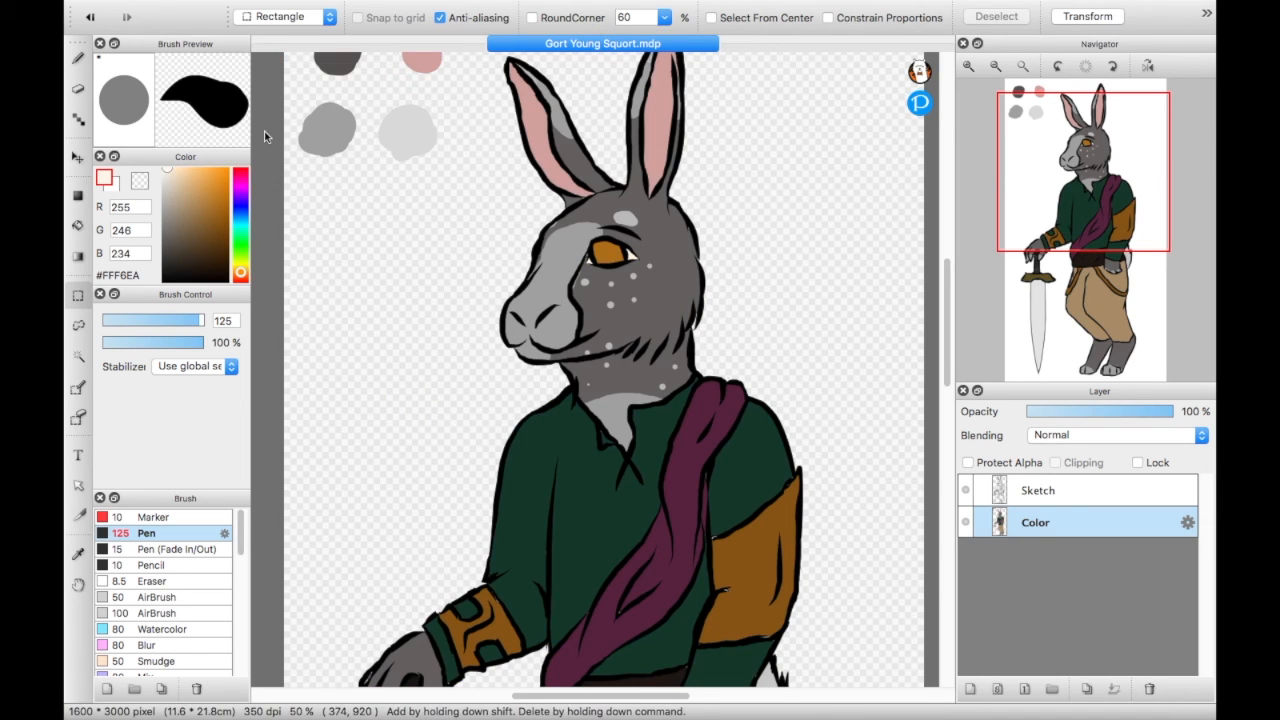
- Reduce the Pen size to 21.5 and fill the unpainted gaps on the brown sleeve section and hanging belt strap with #855414
click(78, 57)
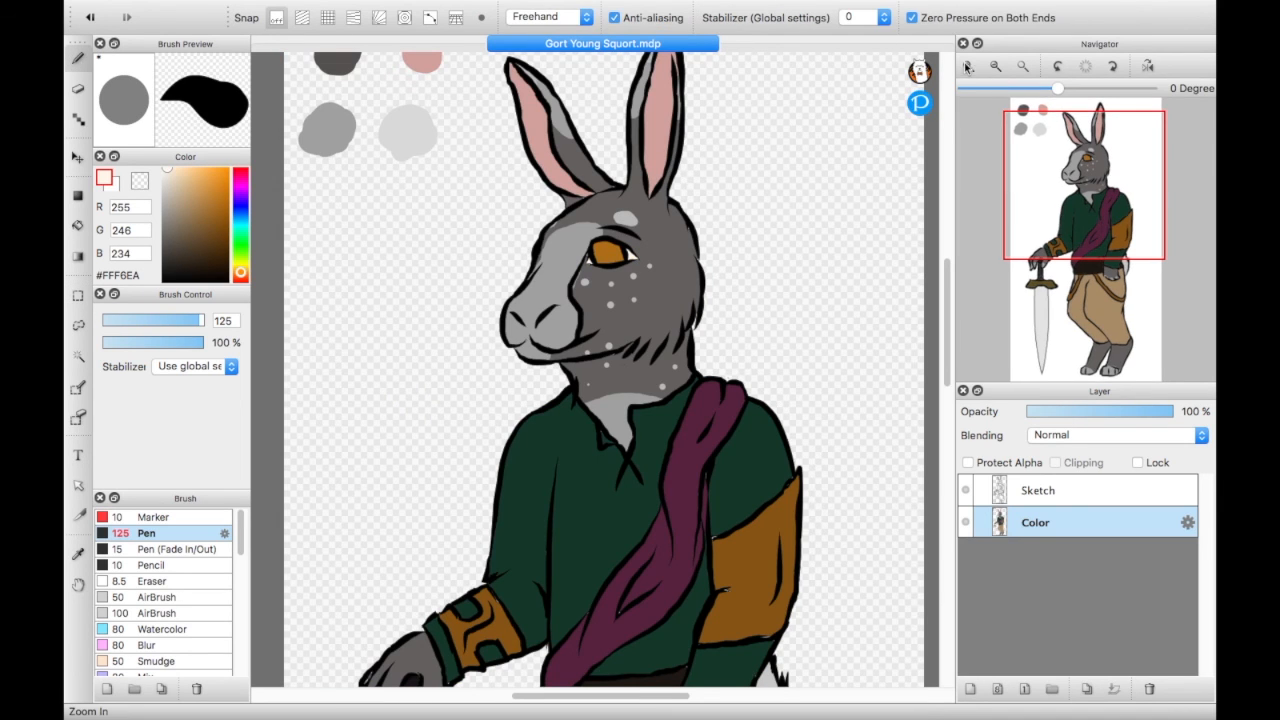
click(1022, 68)
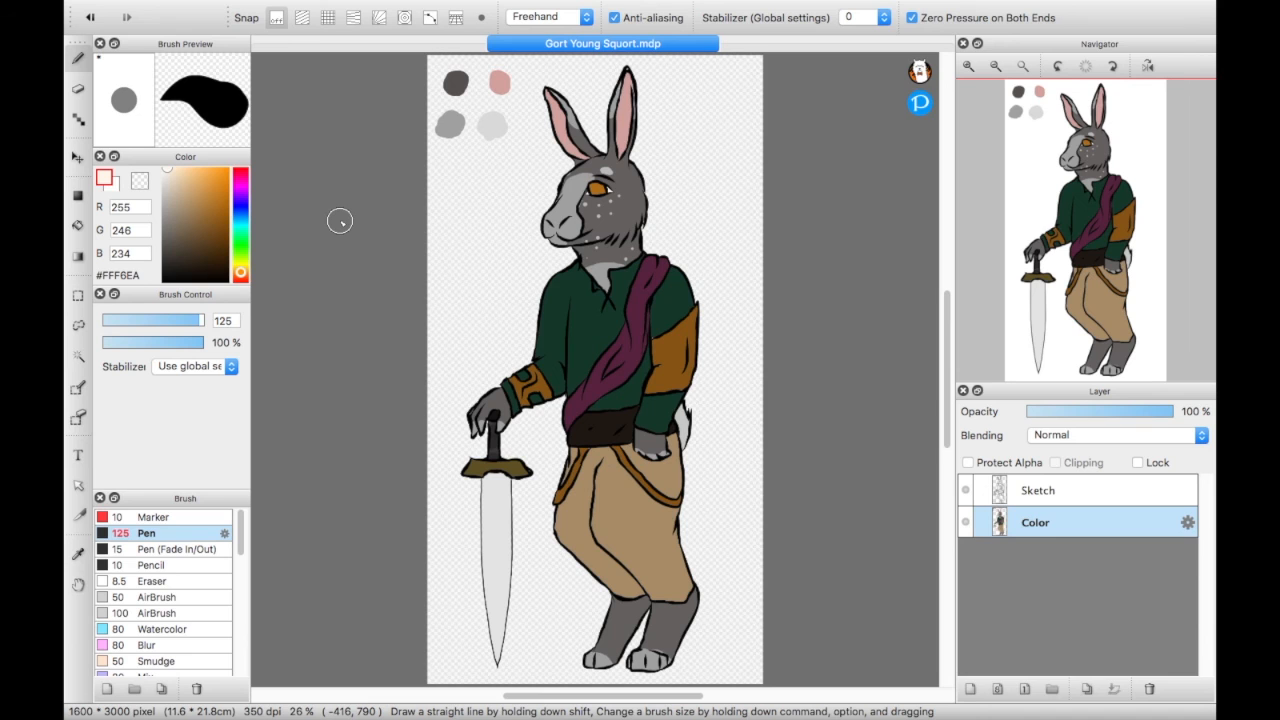
click(967, 68)
click(967, 68)
click(967, 68)
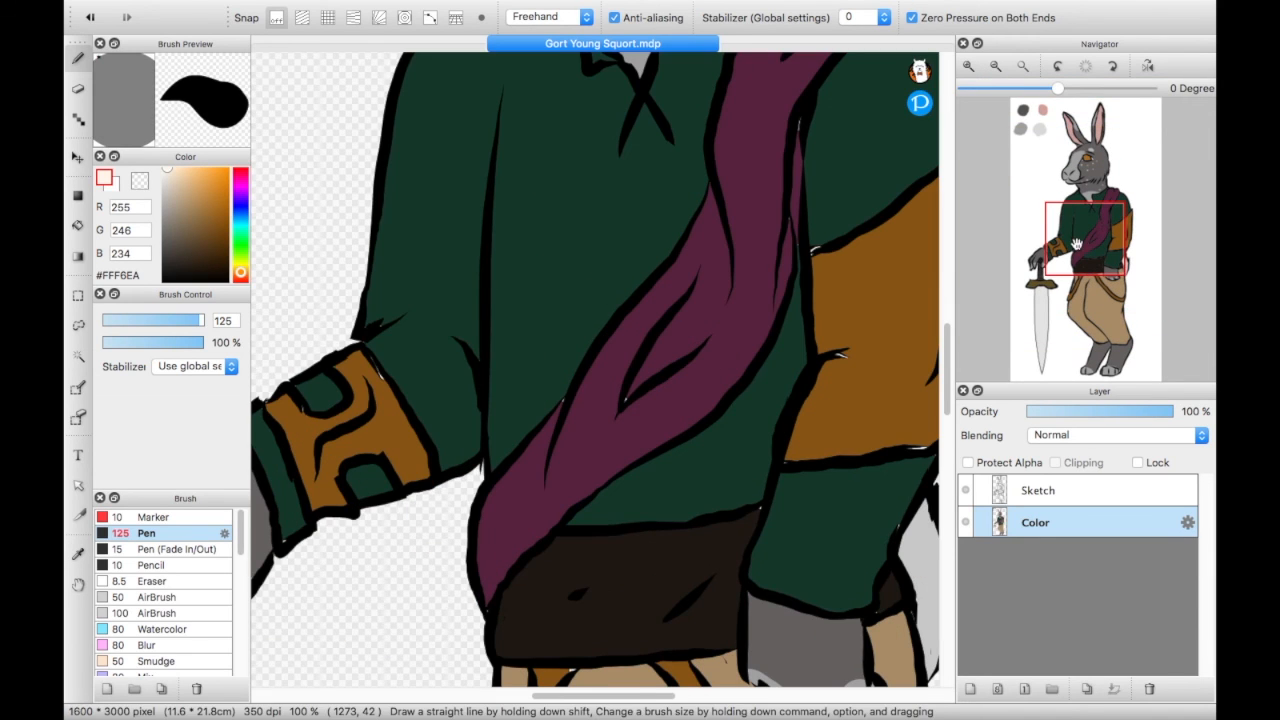
drag(1076, 244, 1108, 232)
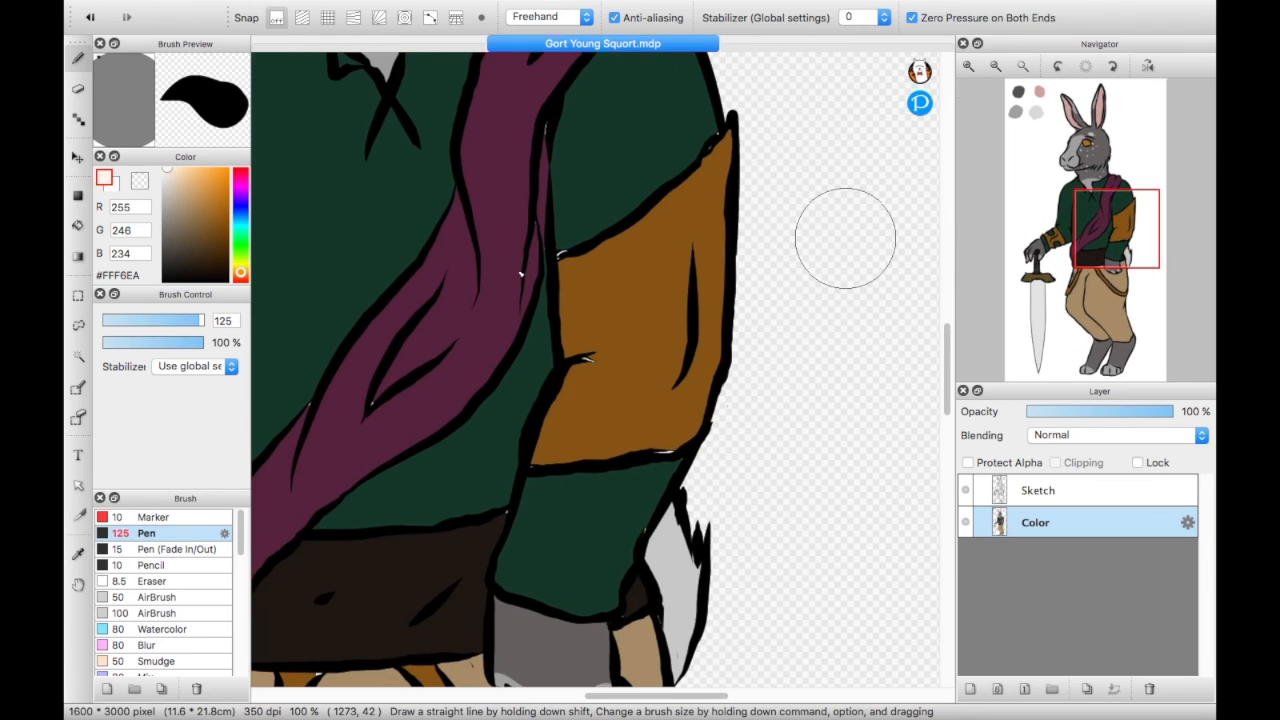
drag(175, 326, 147, 325)
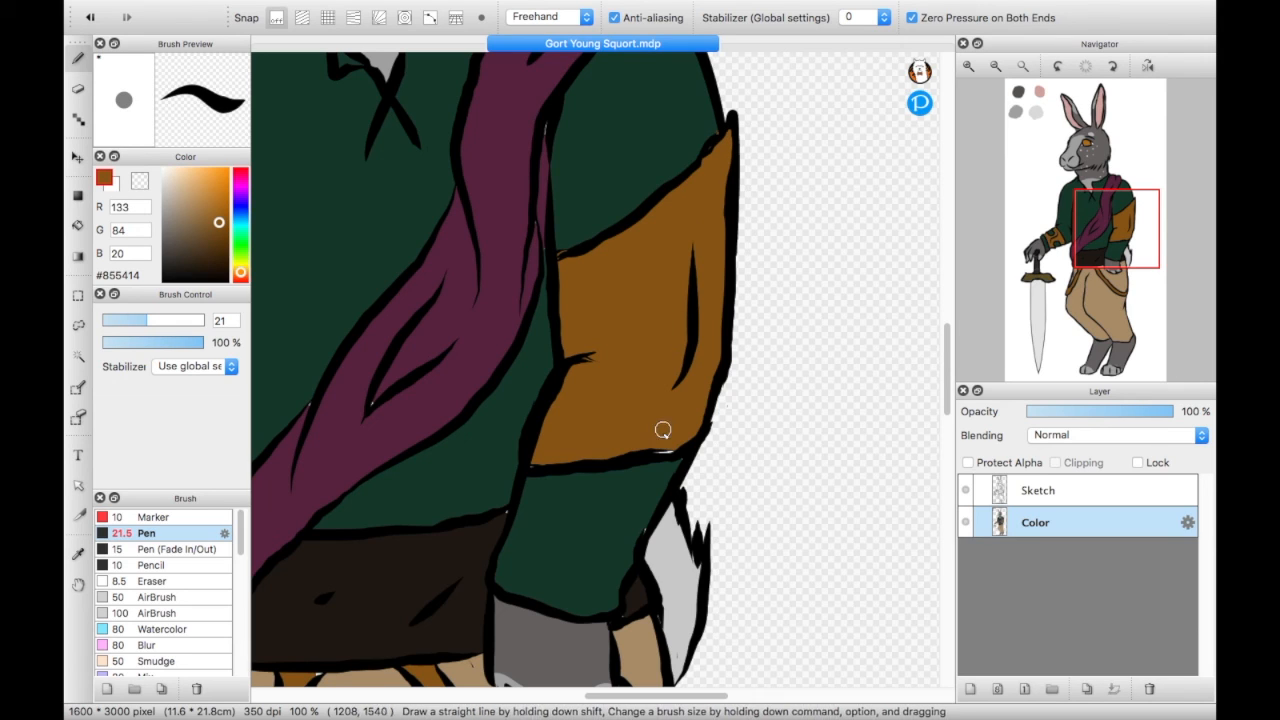
alt+click(503, 143)
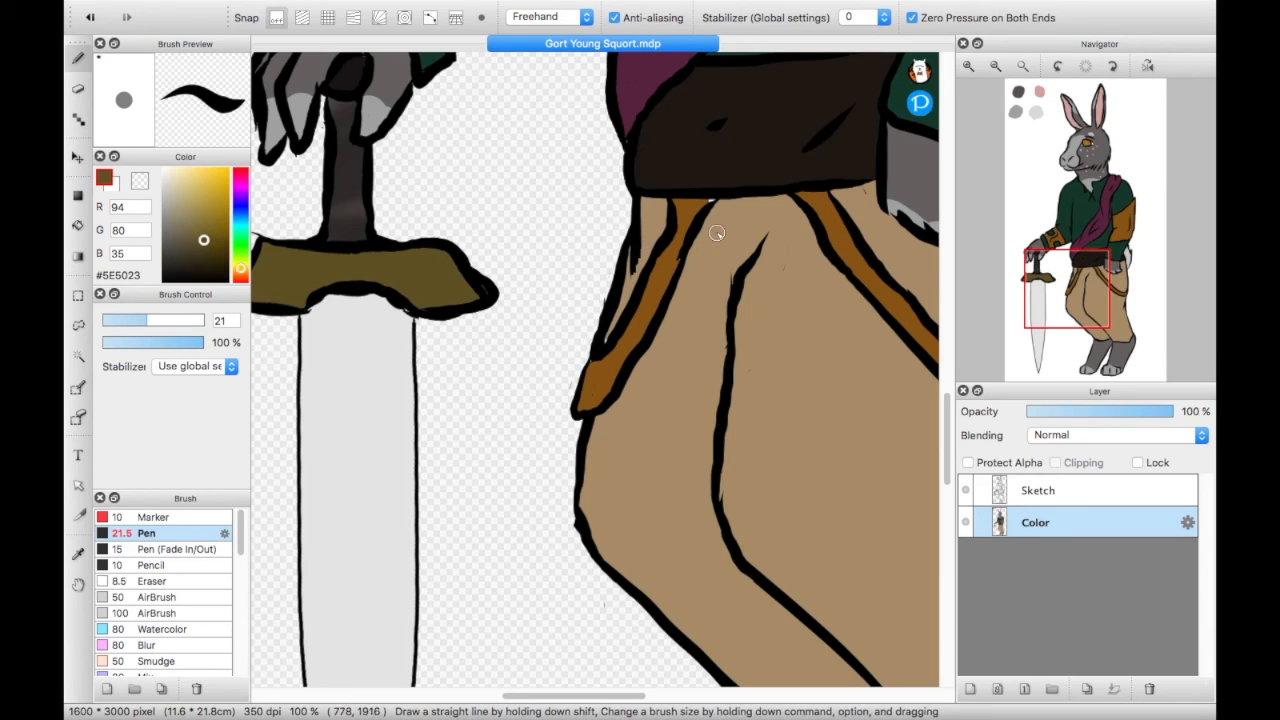
alt+click(686, 234)
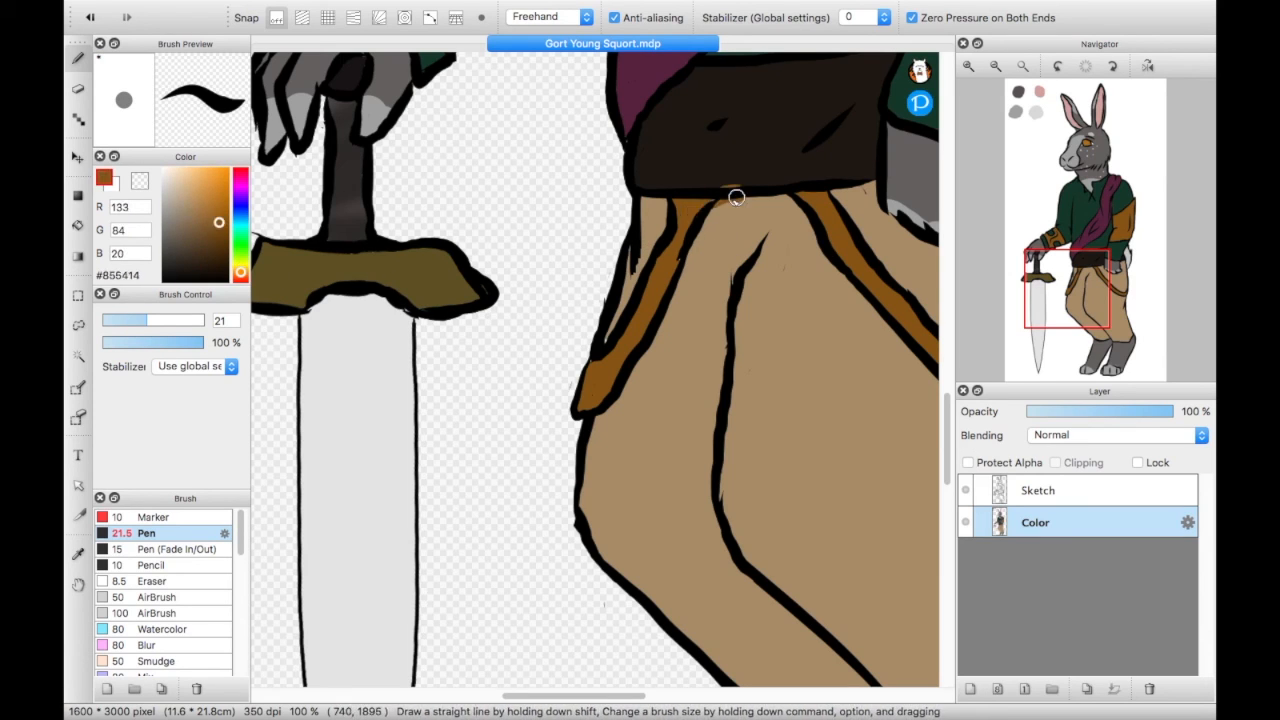
- Fill the small gaps along the trouser hems, lower legs and toes, using tan #A78B66 and grays #645F5F and #A0A0A0
scroll(705, 218, down, 10)
alt+click(578, 450)
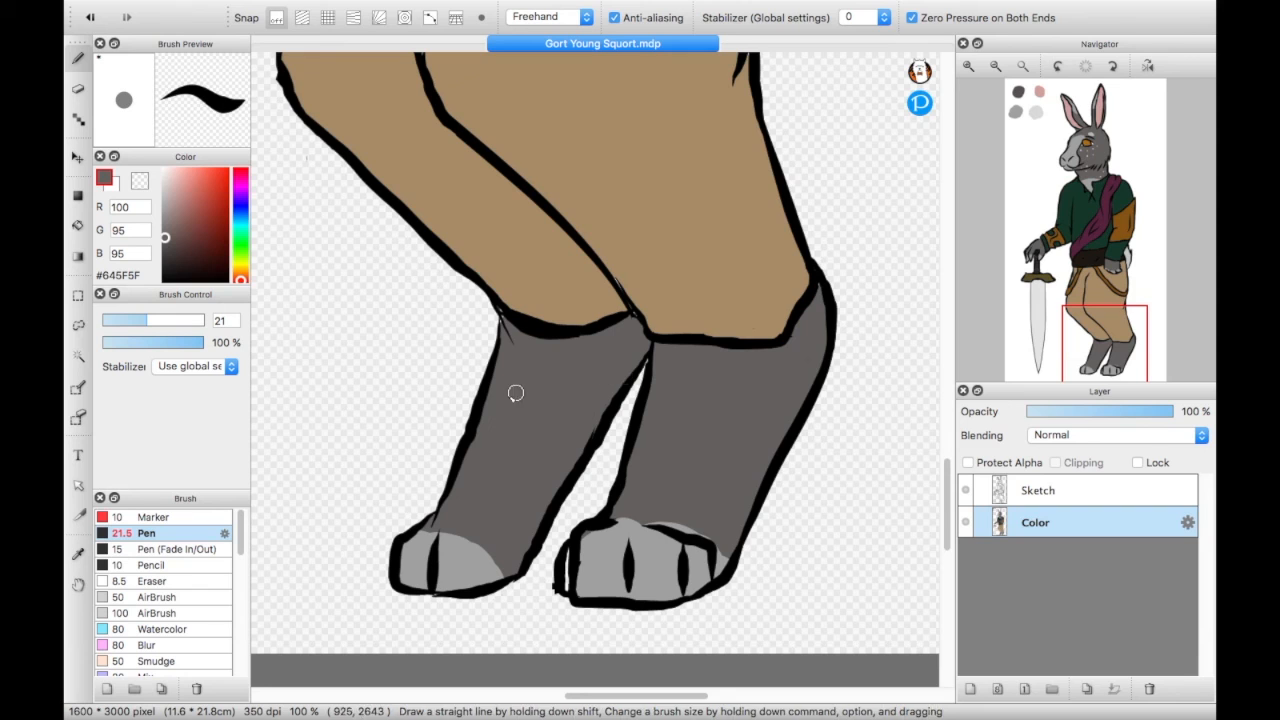
alt+click(505, 310)
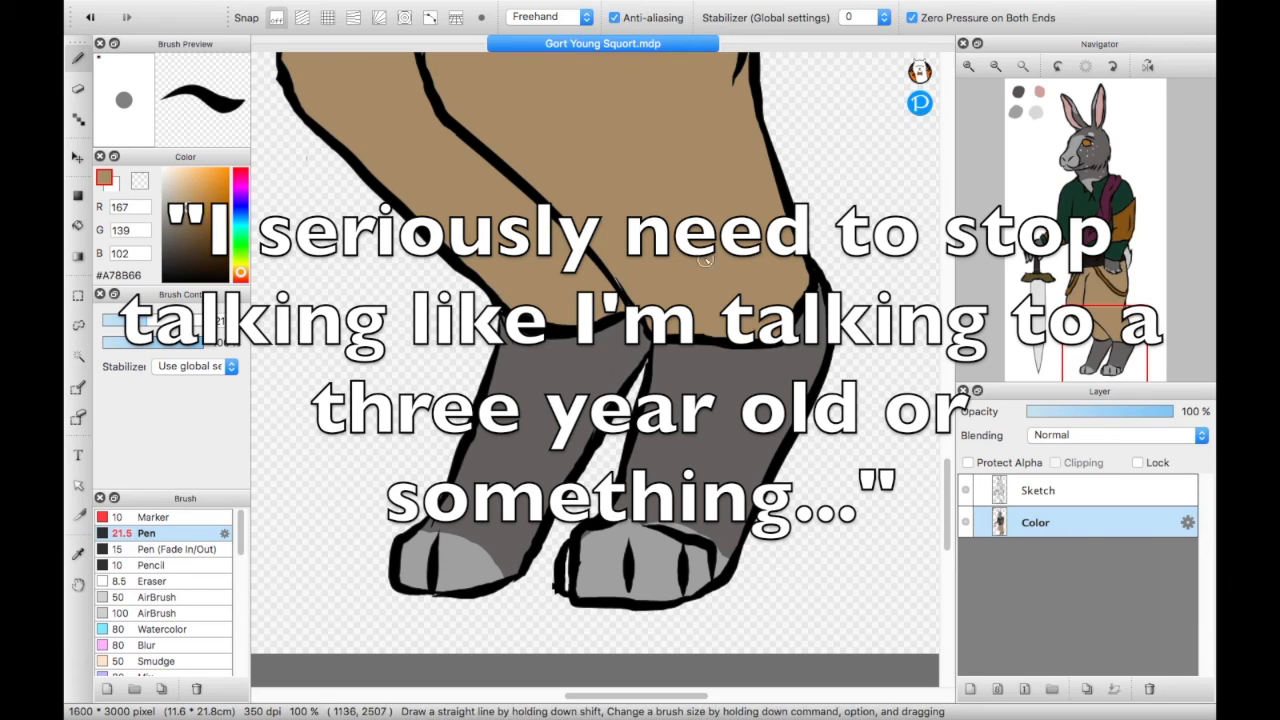
alt+click(757, 414)
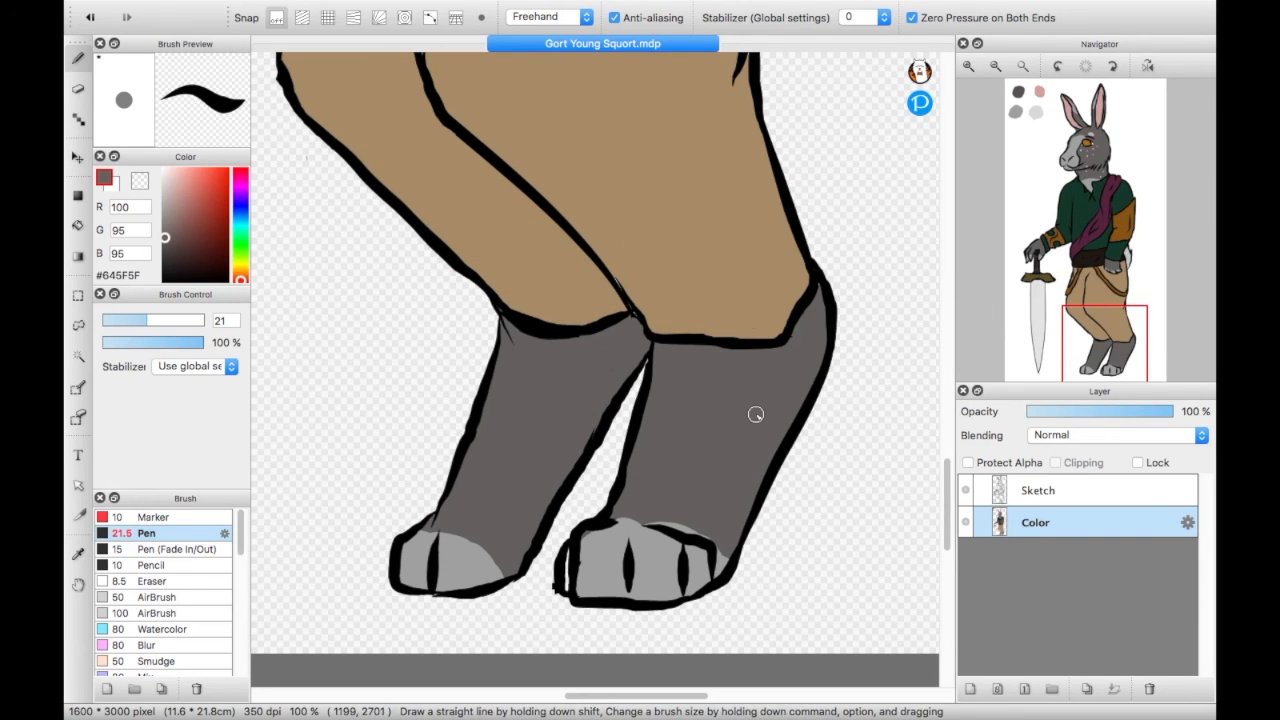
alt+click(590, 578)
drag(576, 548, 569, 577)
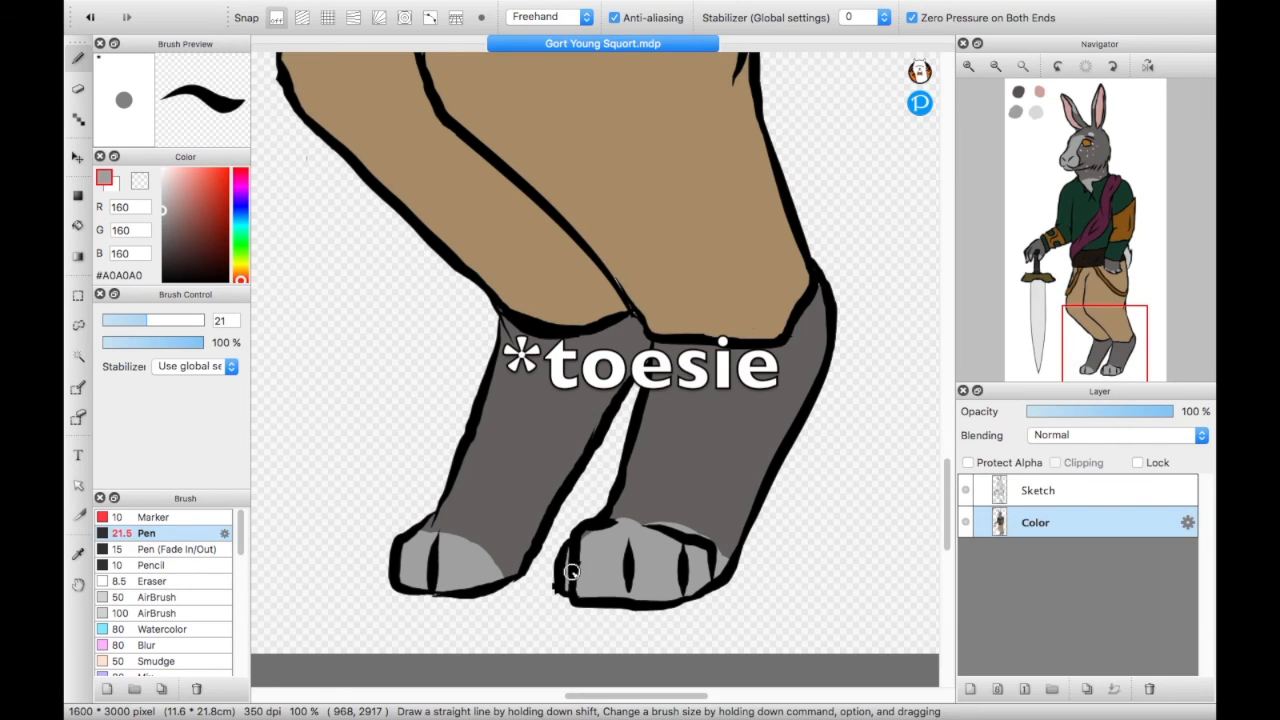
- Fill the unpainted gap at the taller ear's tip with dark gray #645F5F and save the drawing
click(1084, 140)
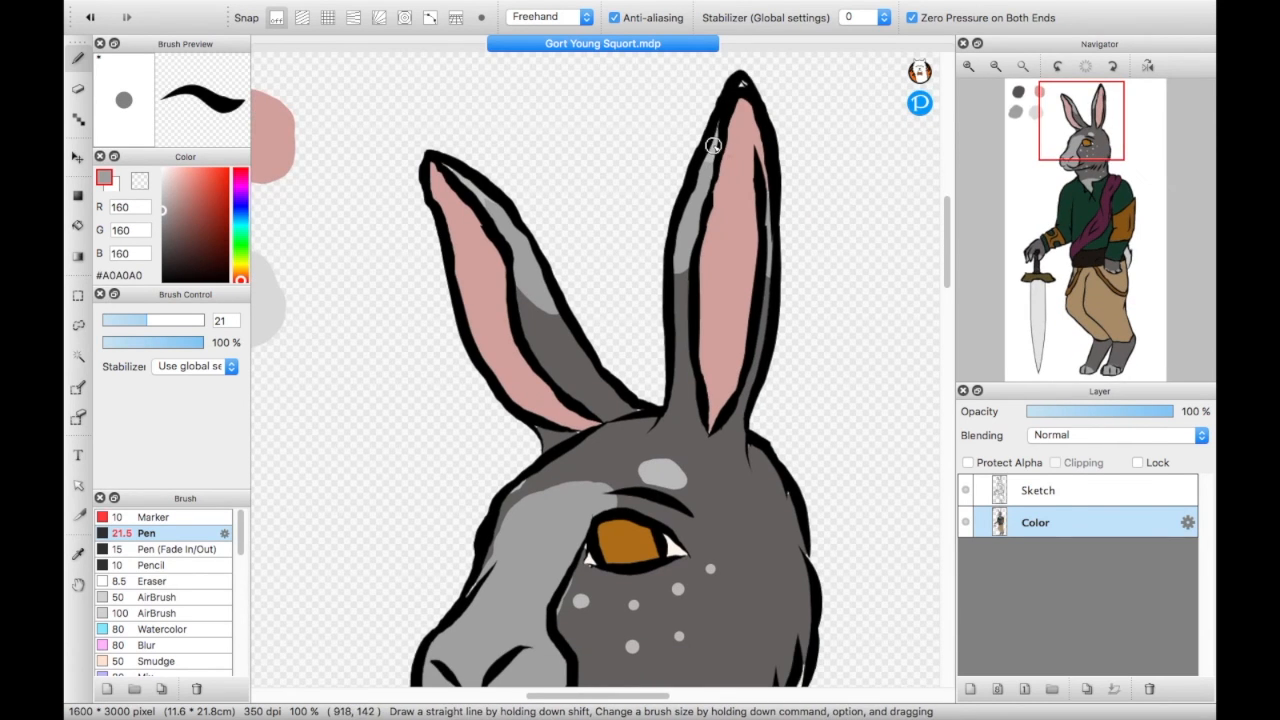
alt+click(736, 87)
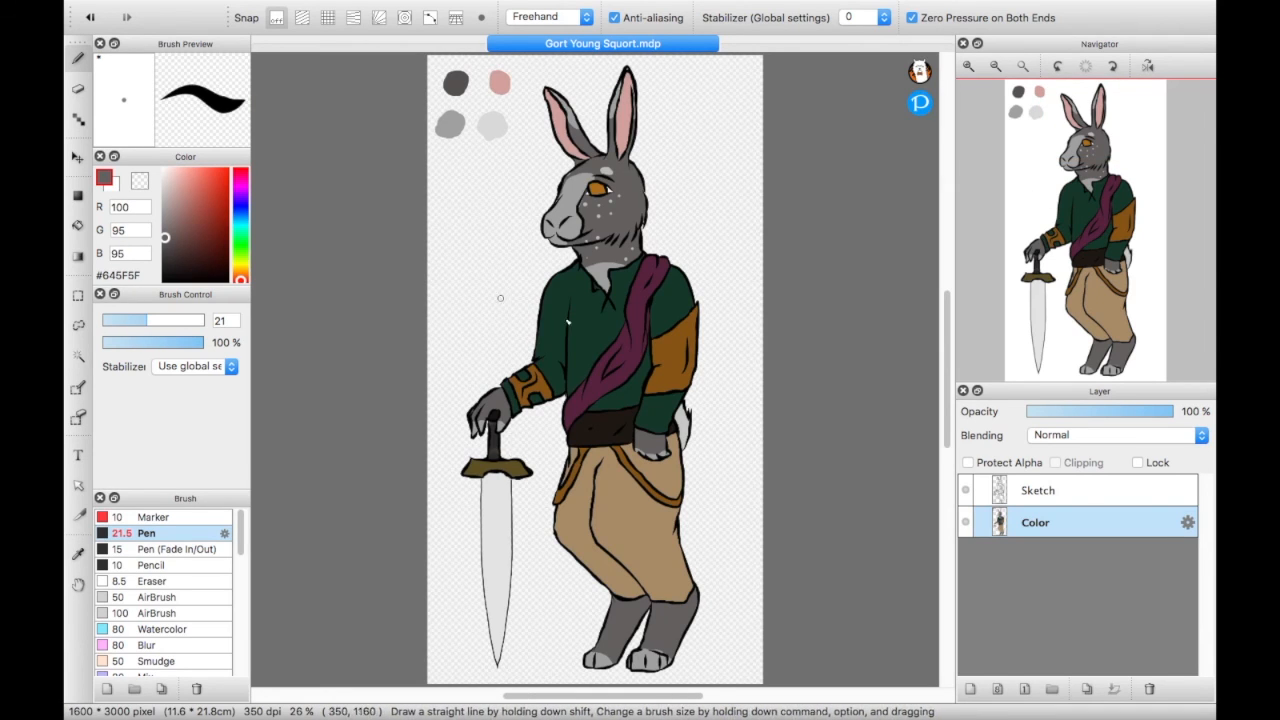
mouse_move(305, 5)
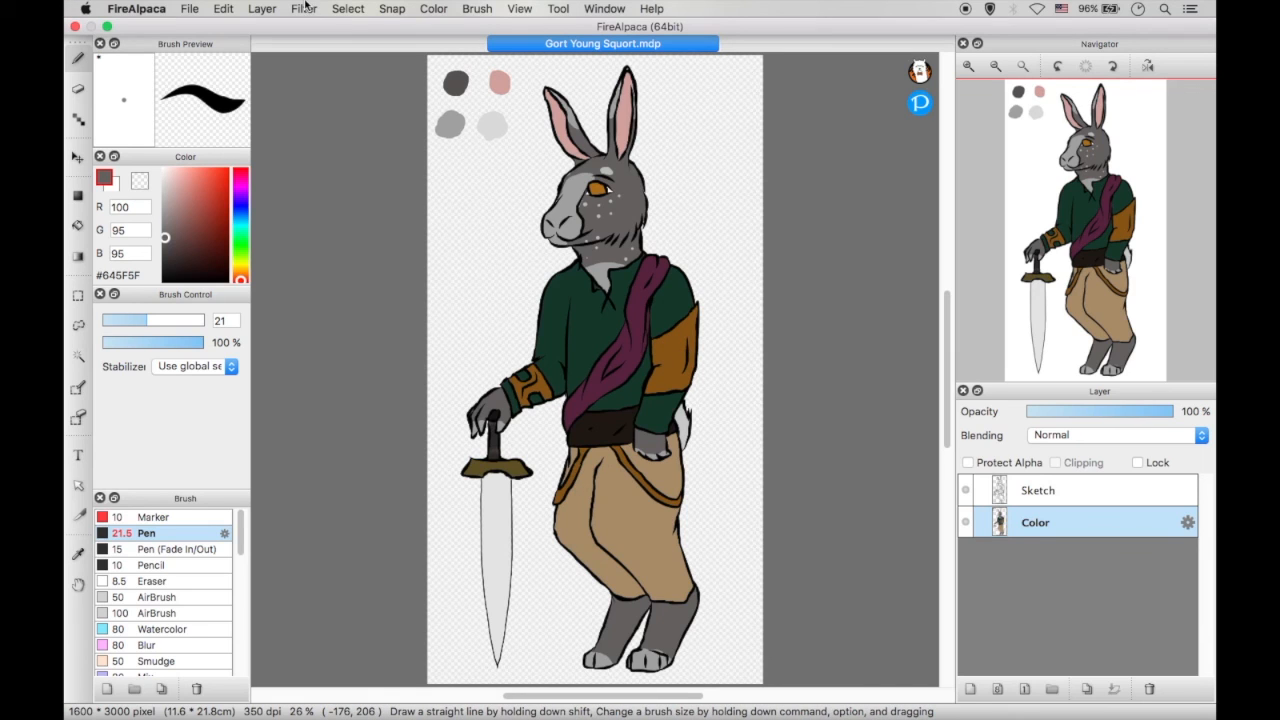
click(186, 12)
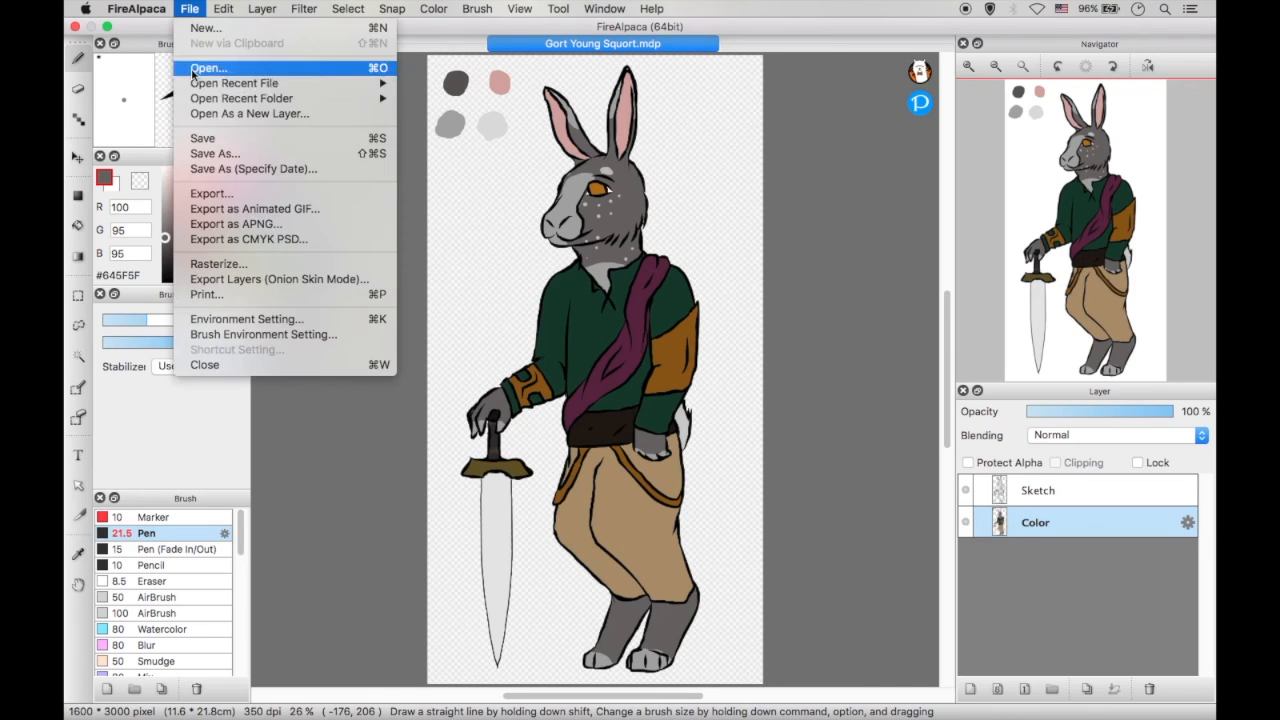
click(241, 140)
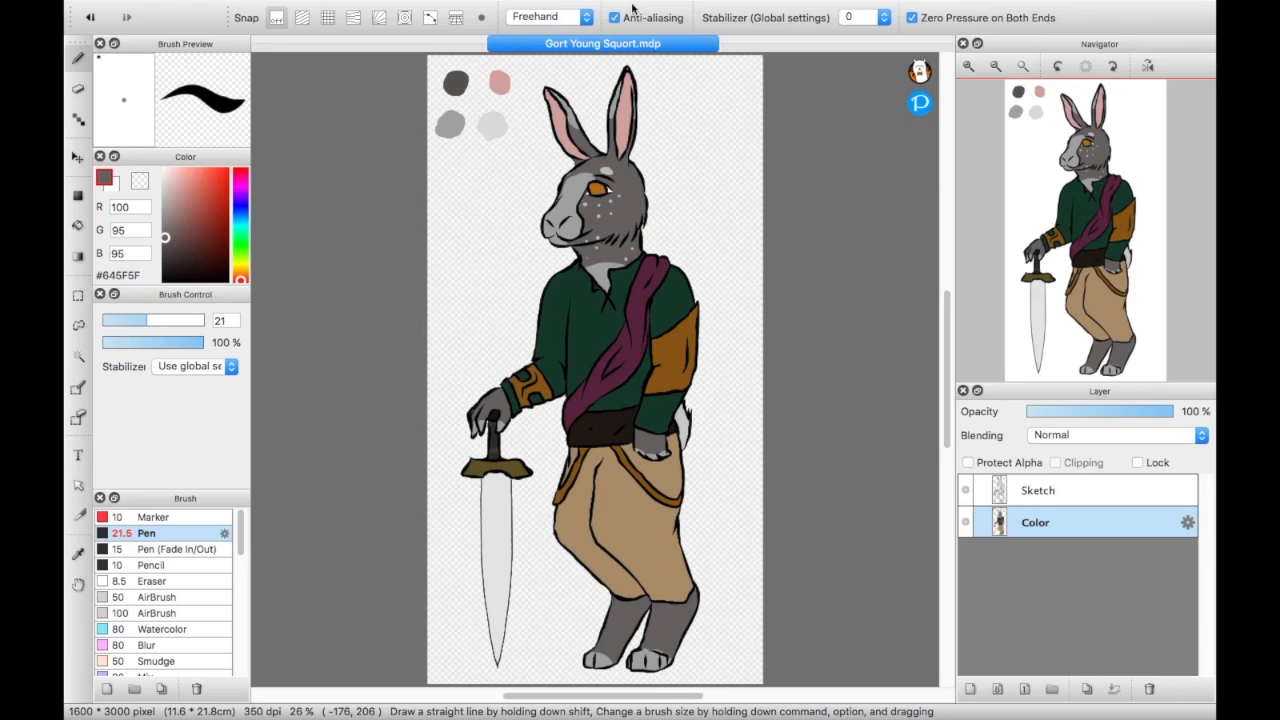